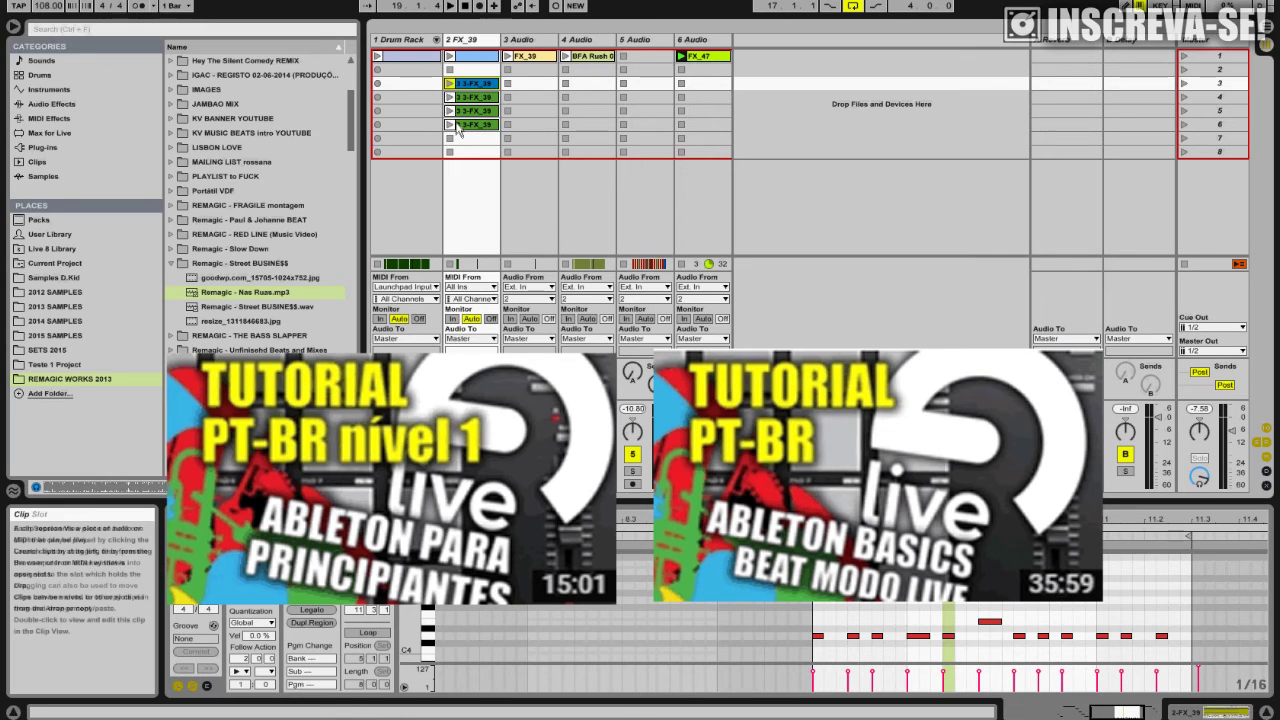
# Step: Compare the current set in Session View and Arrangement View
pyautogui.press('Tab')
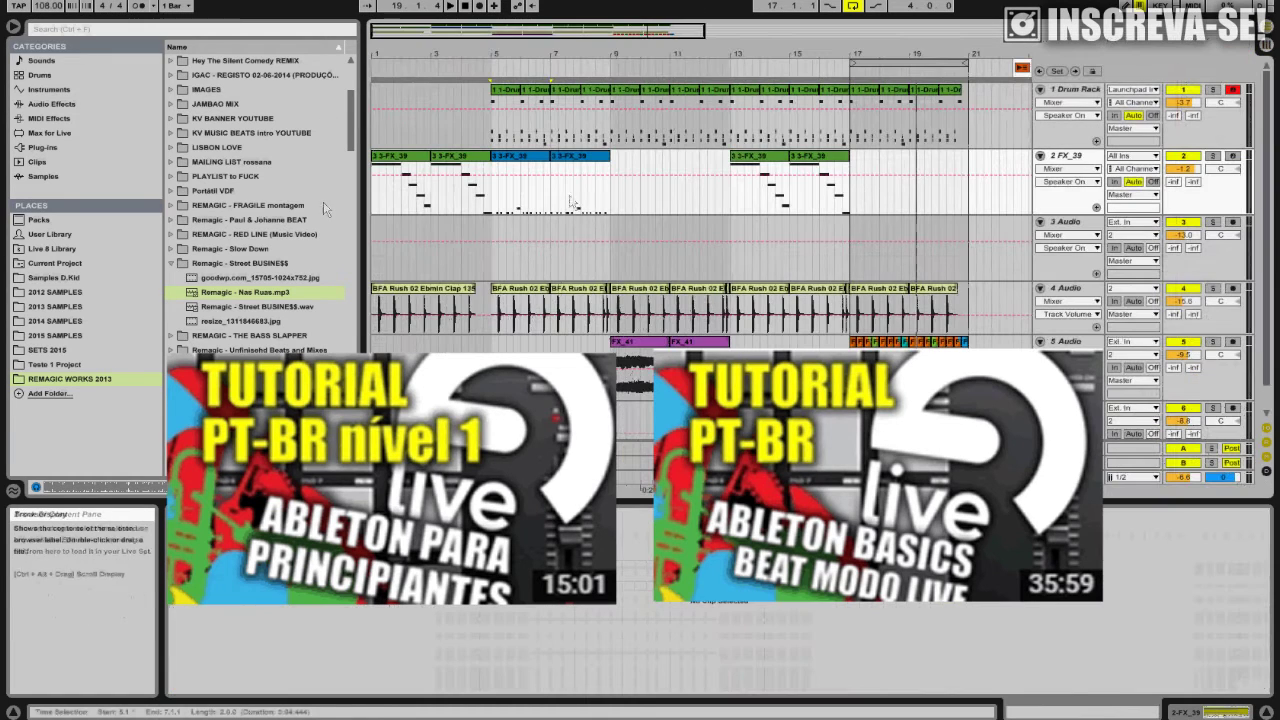
pyautogui.press('Tab')
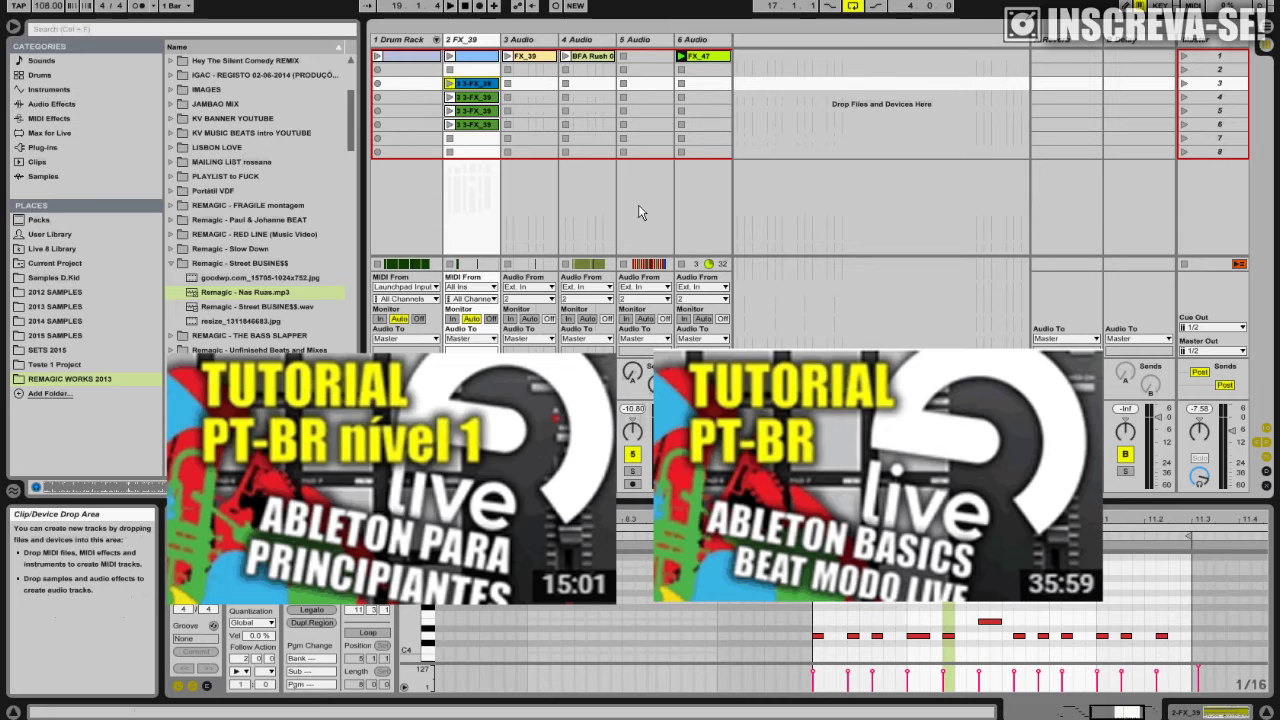
pyautogui.press('Tab')
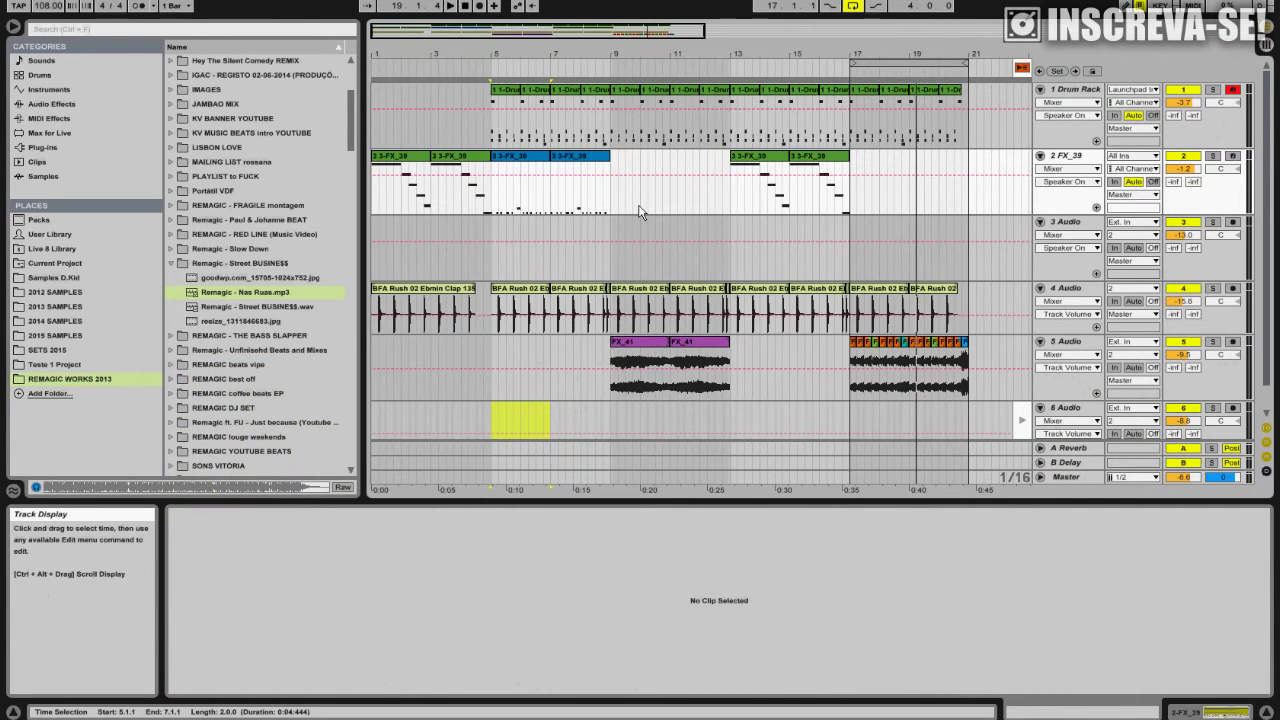
# Step: Create a new Live Set, saving the changes to "RAP BEAT midi response PAD 33"
pyautogui.click(16, 1)
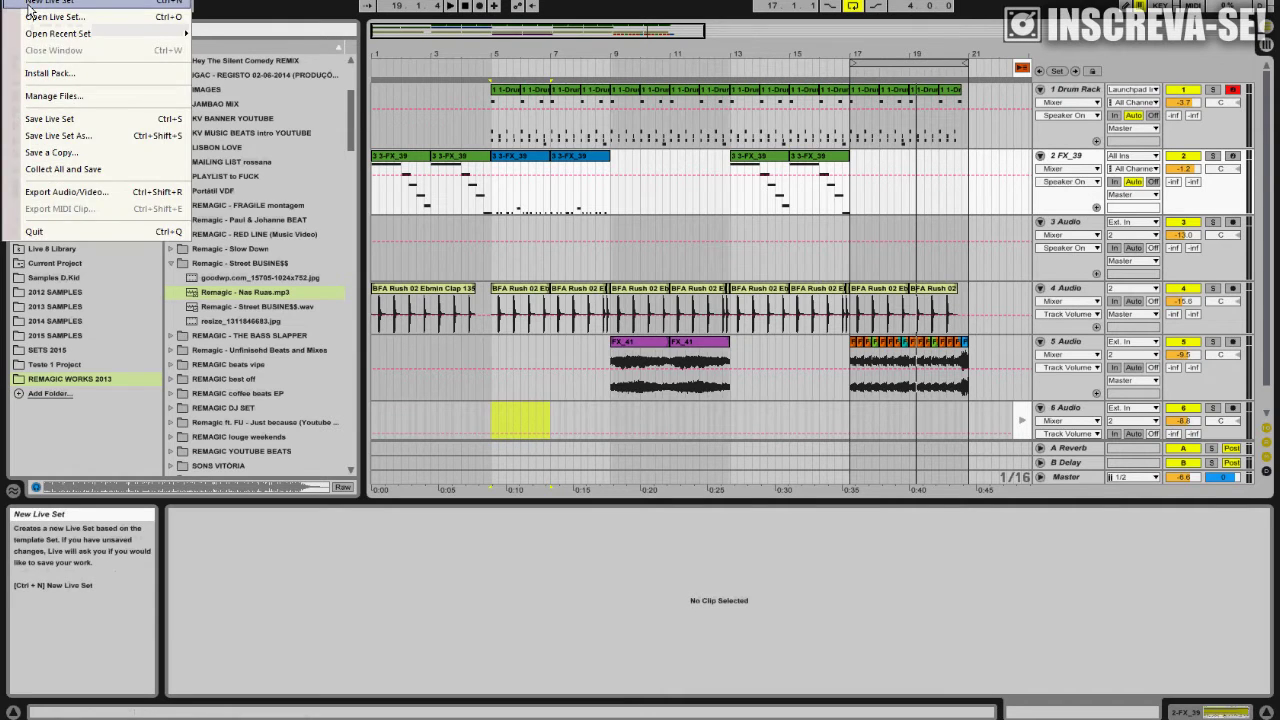
pyautogui.click(28, 3)
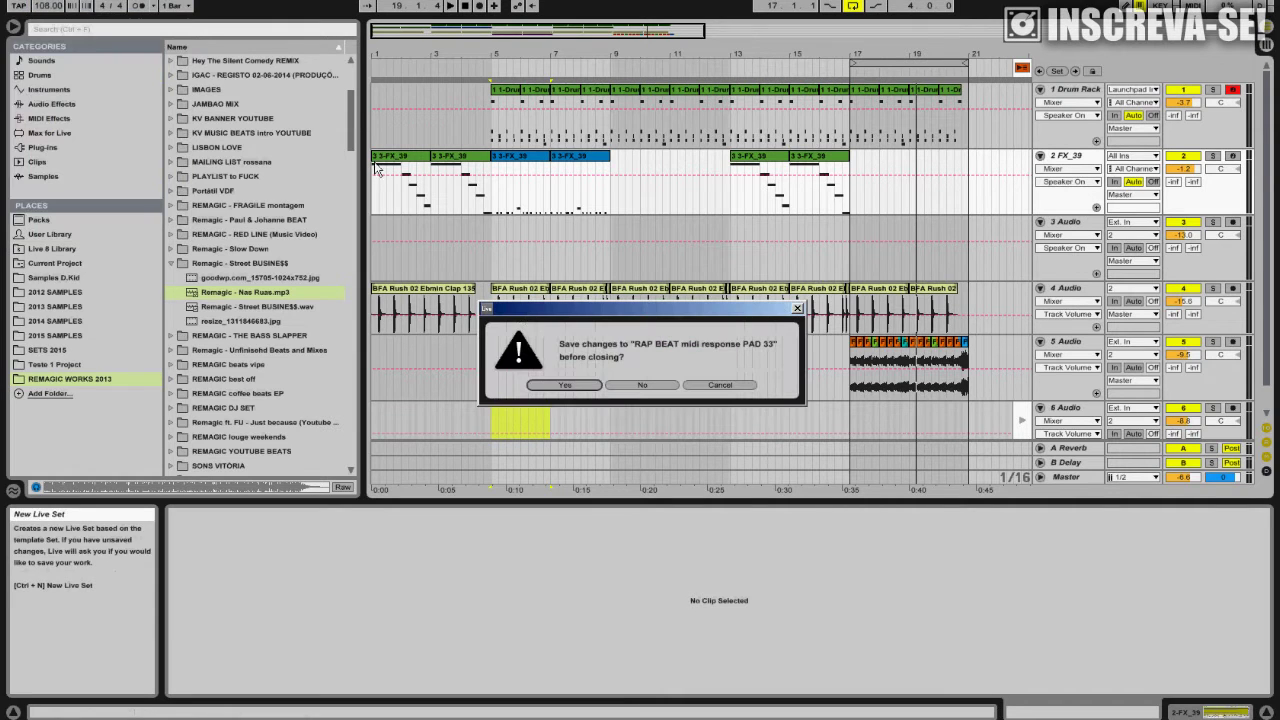
pyautogui.click(565, 386)
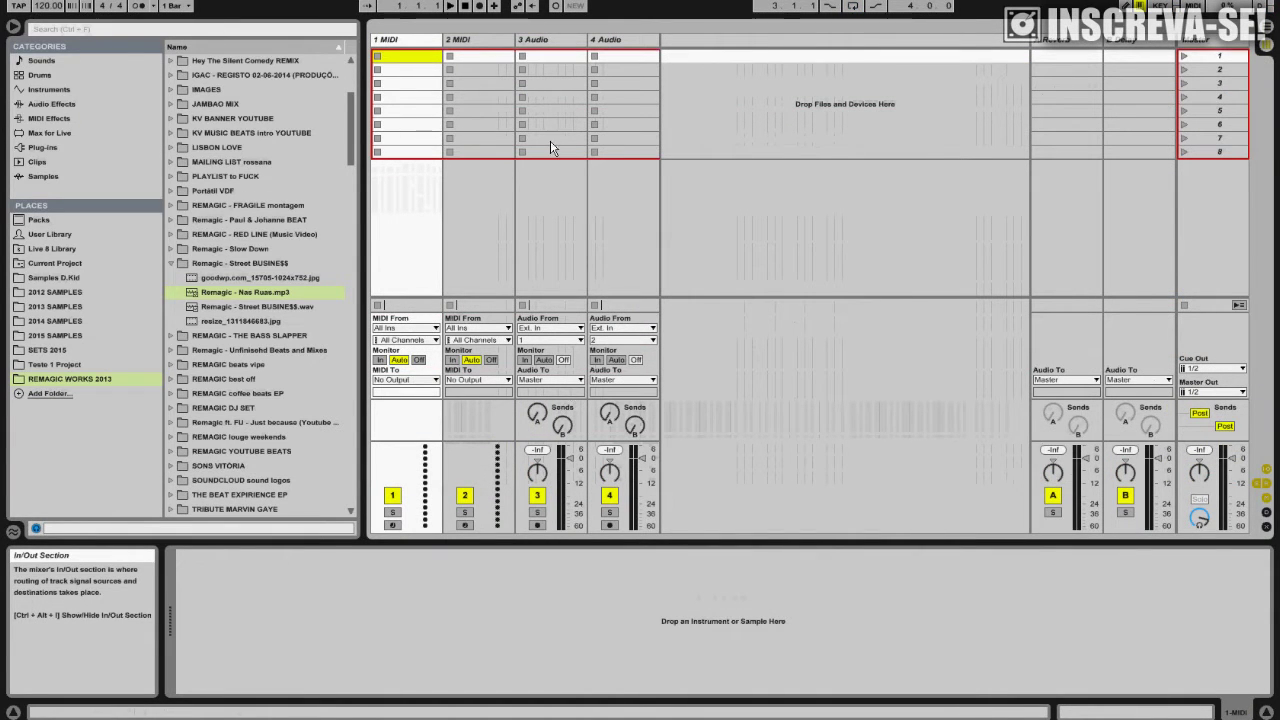
# Step: List the Instruments category in the browser and narrow both the browser and its category column
pyautogui.click(432, 42)
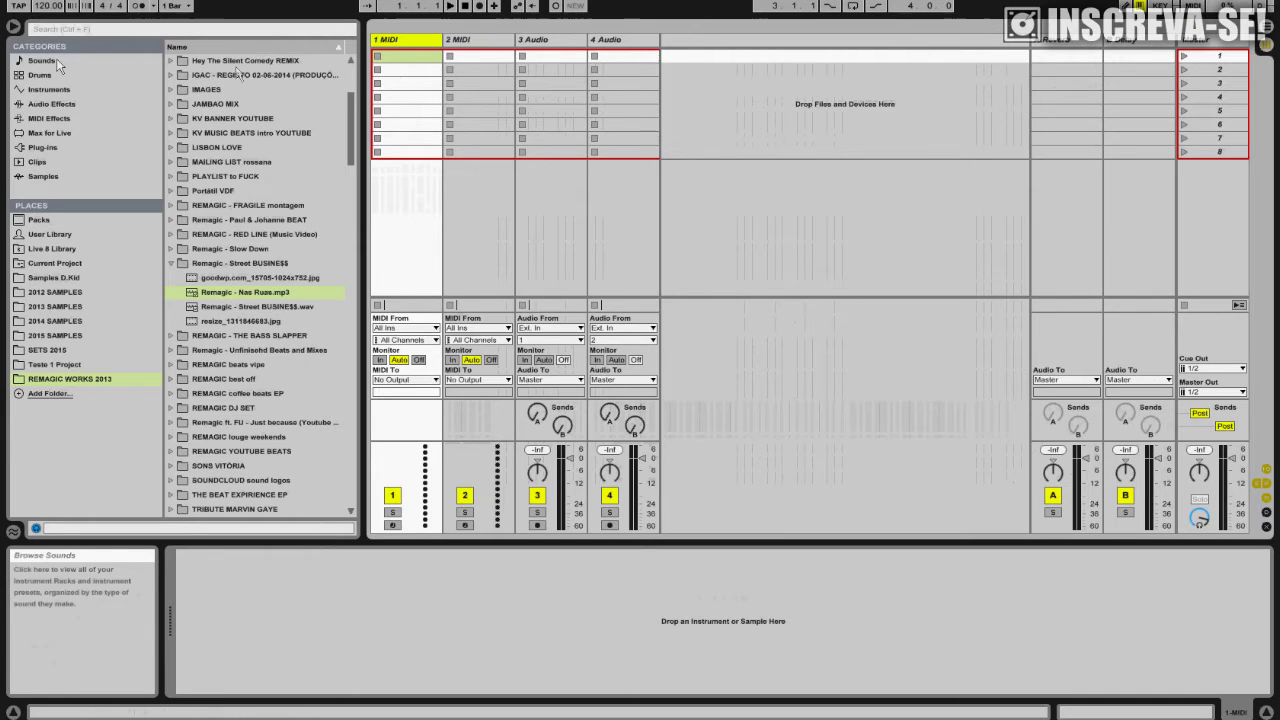
pyautogui.click(48, 90)
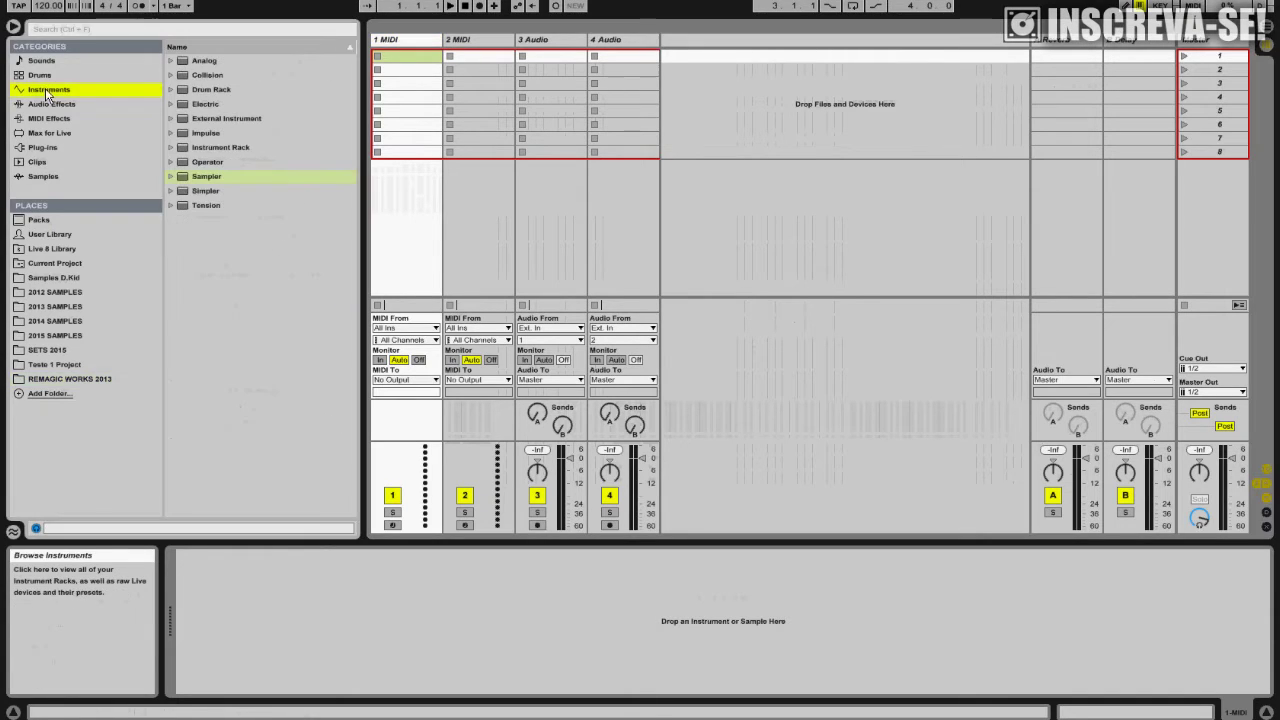
pyautogui.moveTo(362, 113); pyautogui.dragTo(266, 125)
pyautogui.moveTo(164, 128); pyautogui.dragTo(122, 122)
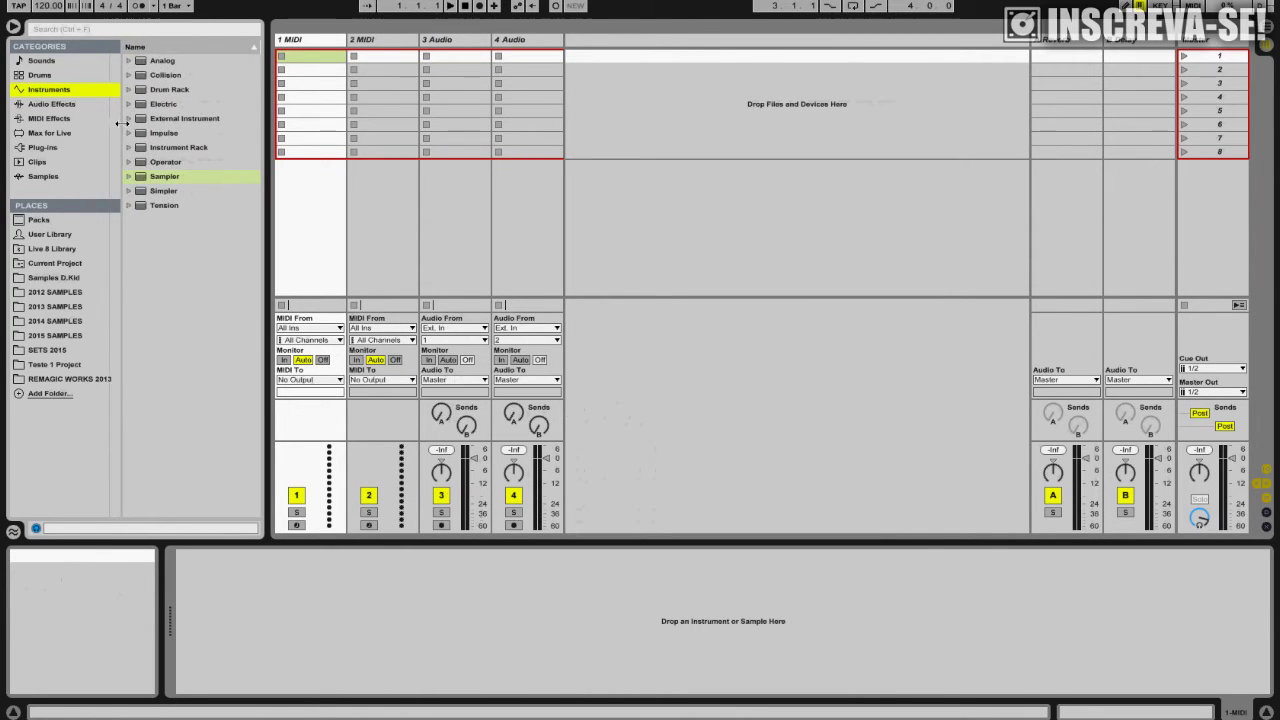
pyautogui.moveTo(266, 117); pyautogui.dragTo(232, 117)
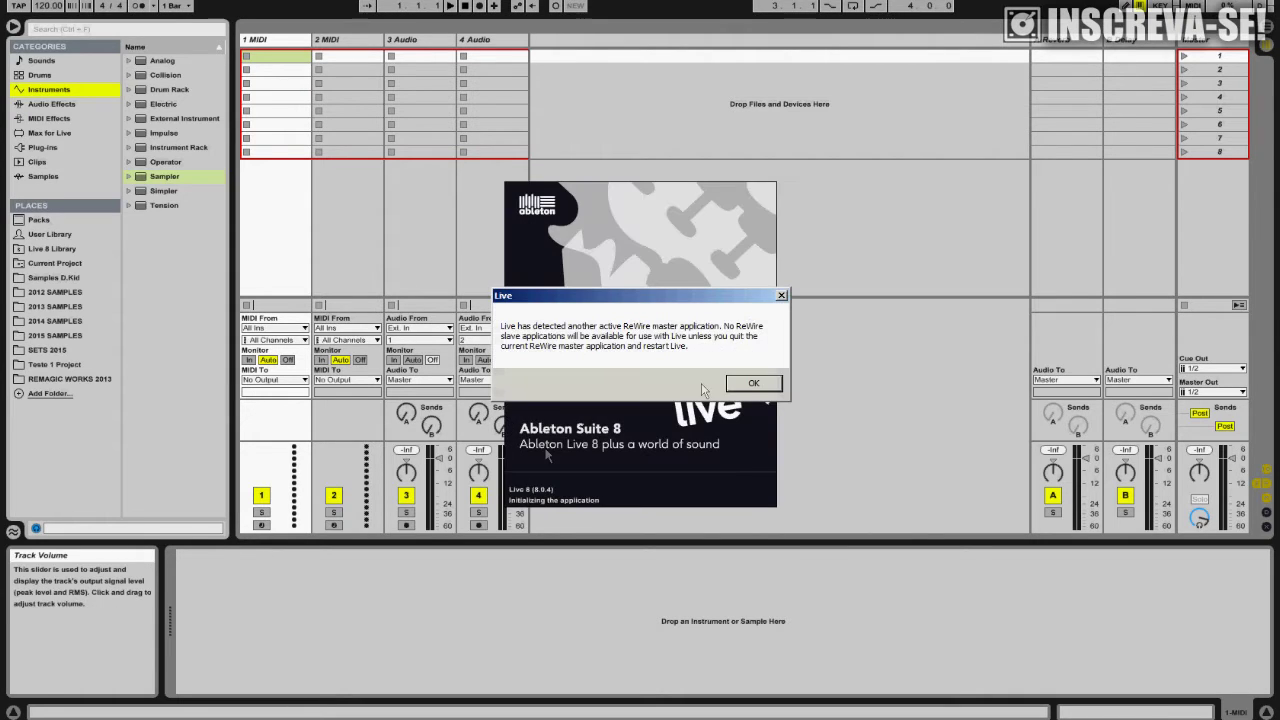
# Step: Switch to Ableton Suite 8, acknowledging the ReWire and audio input device warnings during startup
pyautogui.click(751, 385)
pyautogui.click(767, 381)
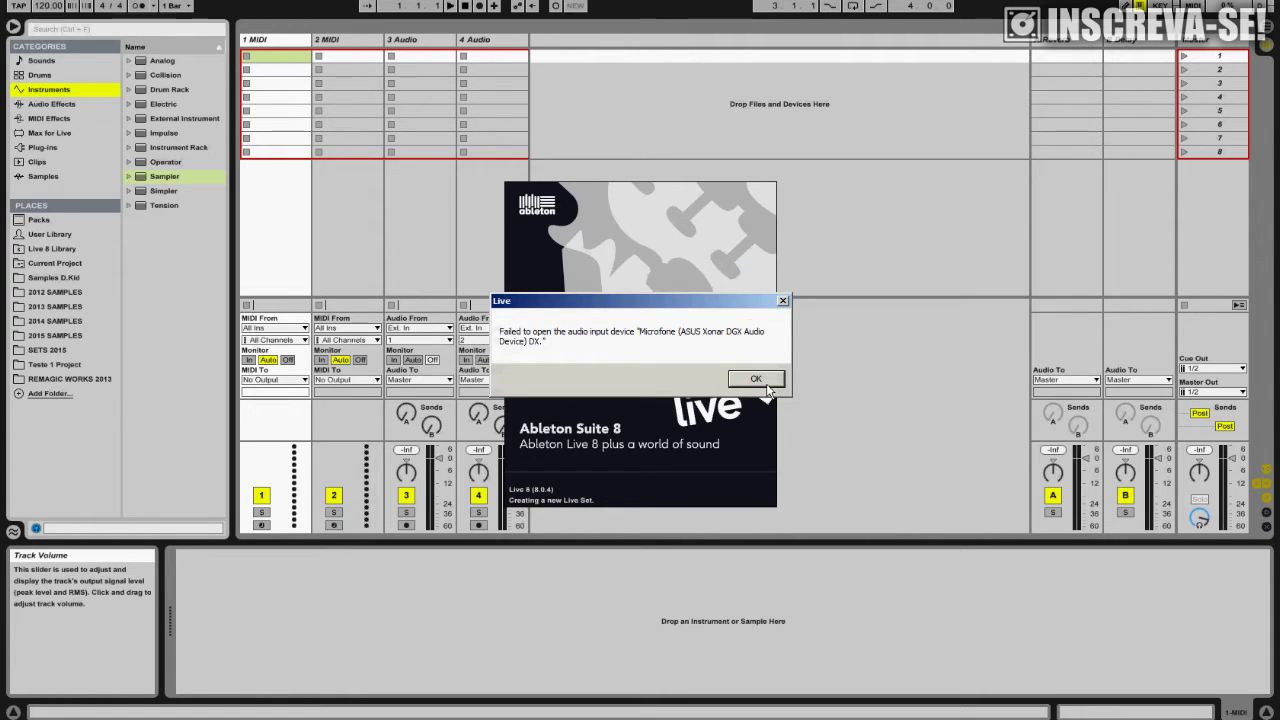
pyautogui.click(767, 386)
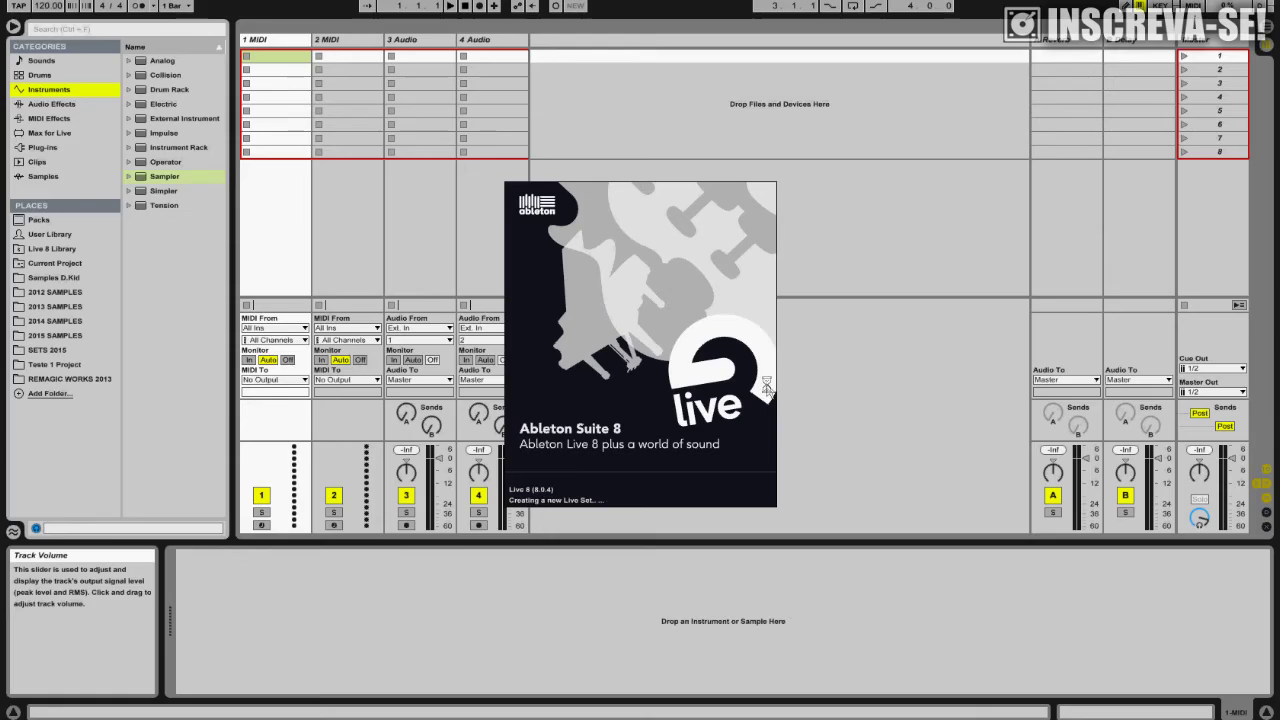
# Step: Look through the sample folders in the file browser and the list of Live Devices
pyautogui.scroll(5, 150, 200)
pyautogui.scroll(2, 136, 193)
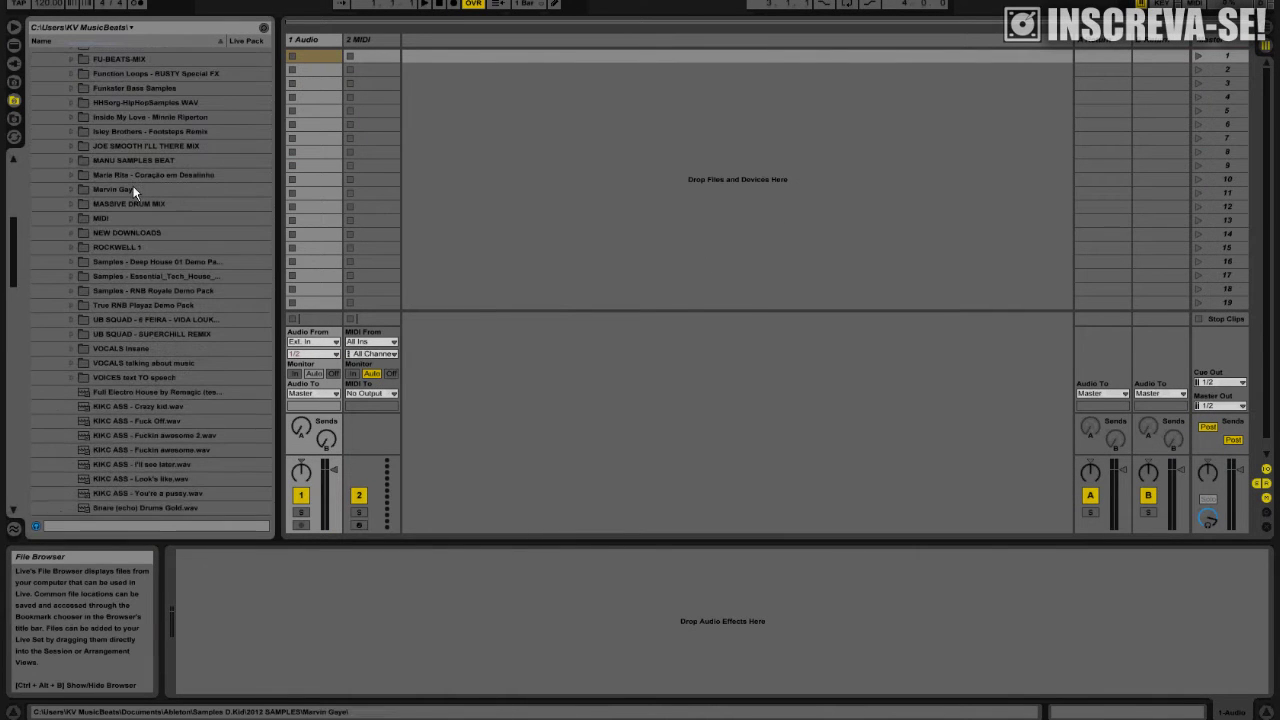
pyautogui.click(15, 47)
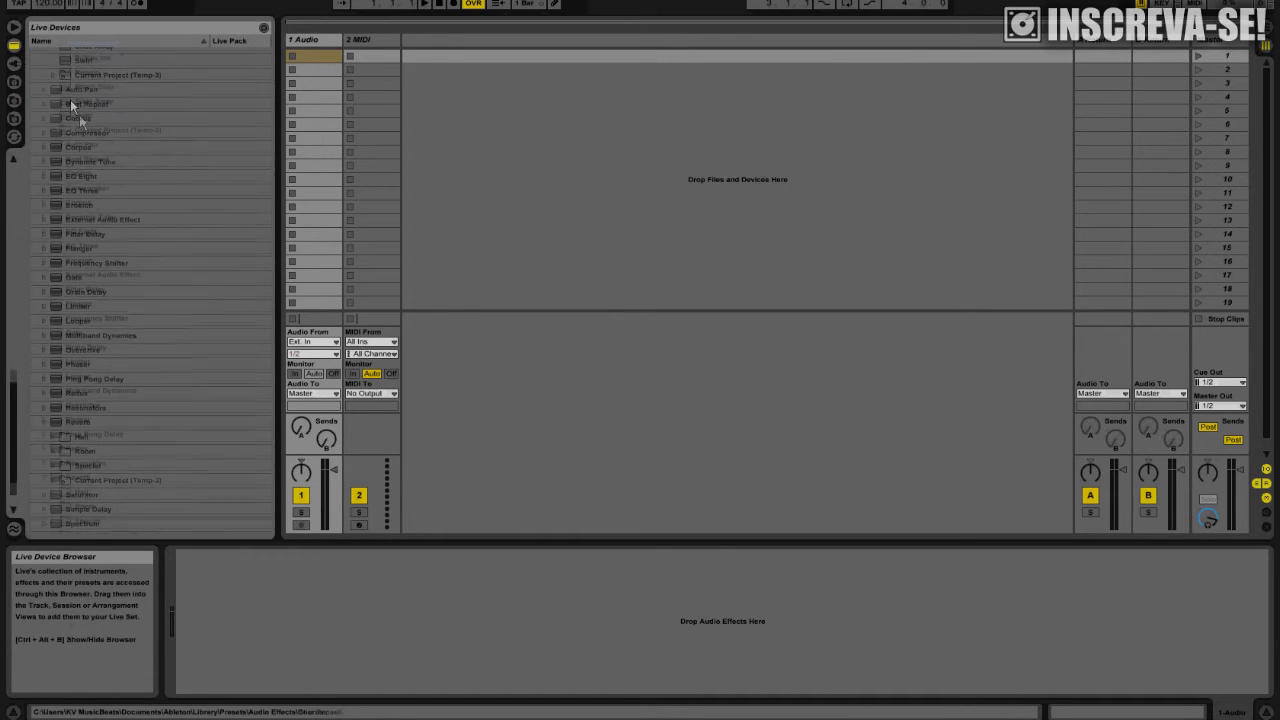
pyautogui.click(14, 100)
pyautogui.scroll(-4, 111, 258)
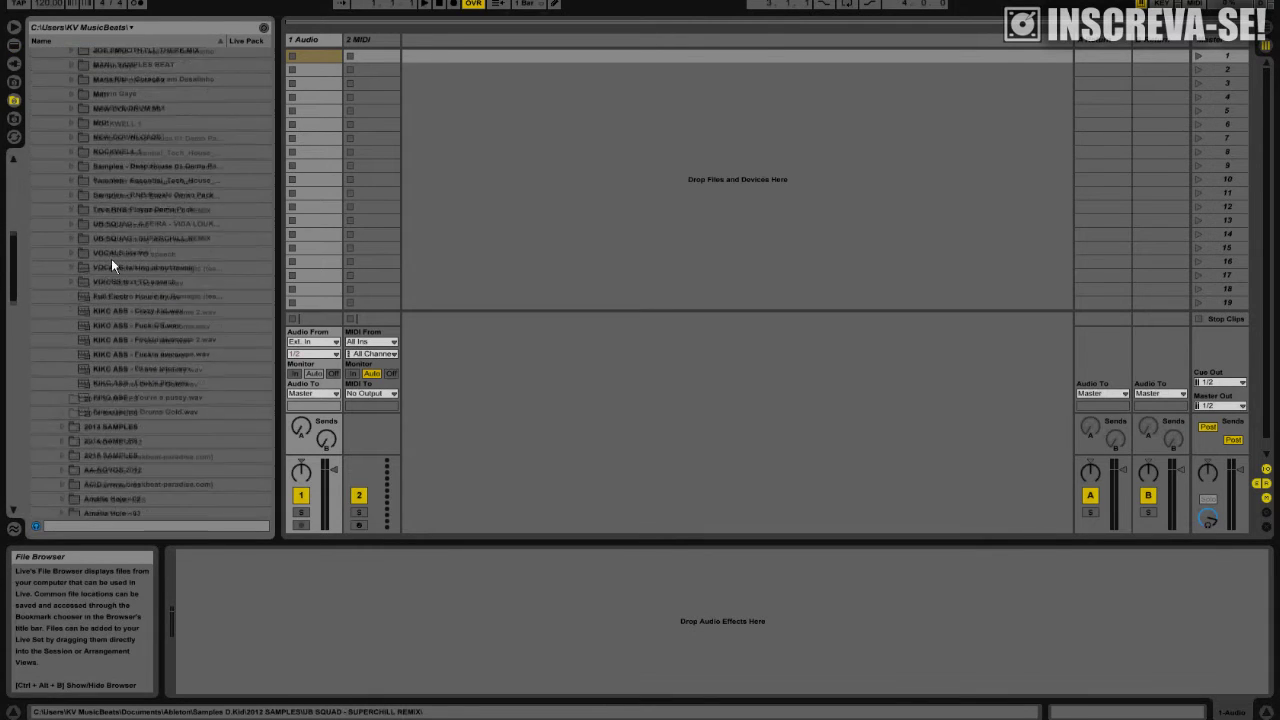
pyautogui.scroll(-1, 164, 235)
# Step: Preview KIKC ASS - Fuckin awesome 2.wav and Full Electro House by Remagic, and select the VOICES text TO speech folder
pyautogui.click(164, 235)
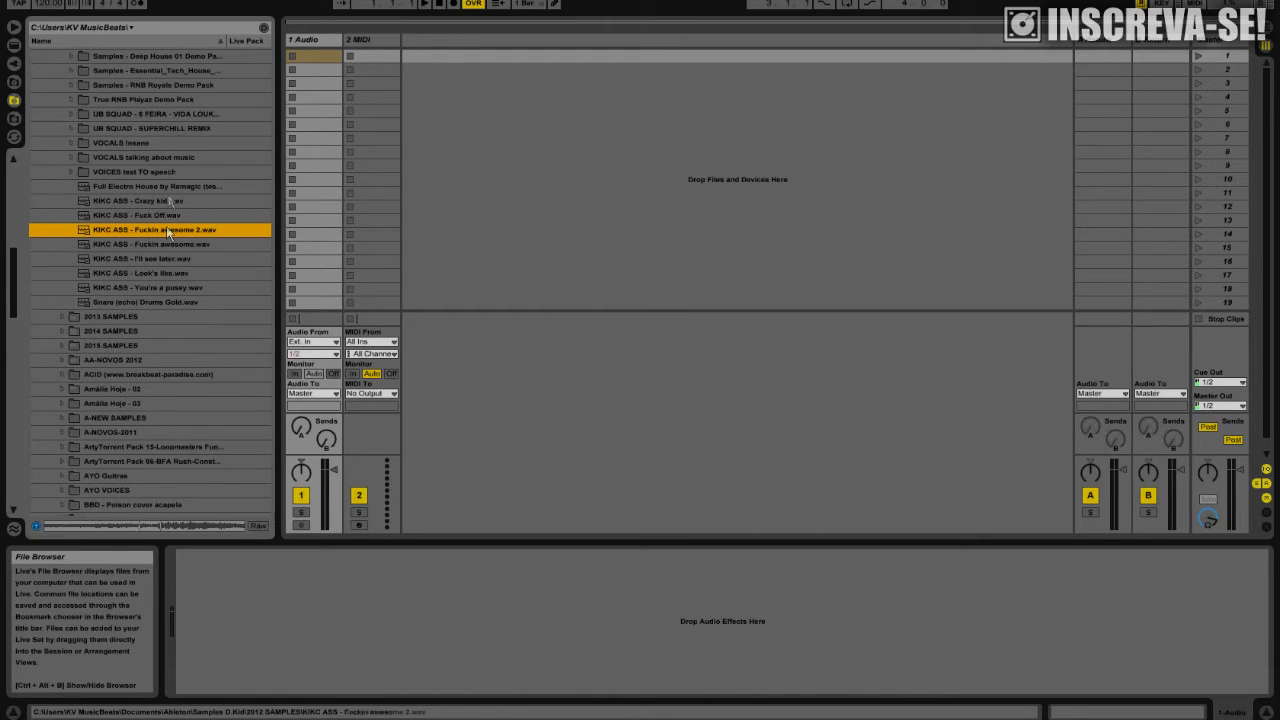
pyautogui.click(165, 187)
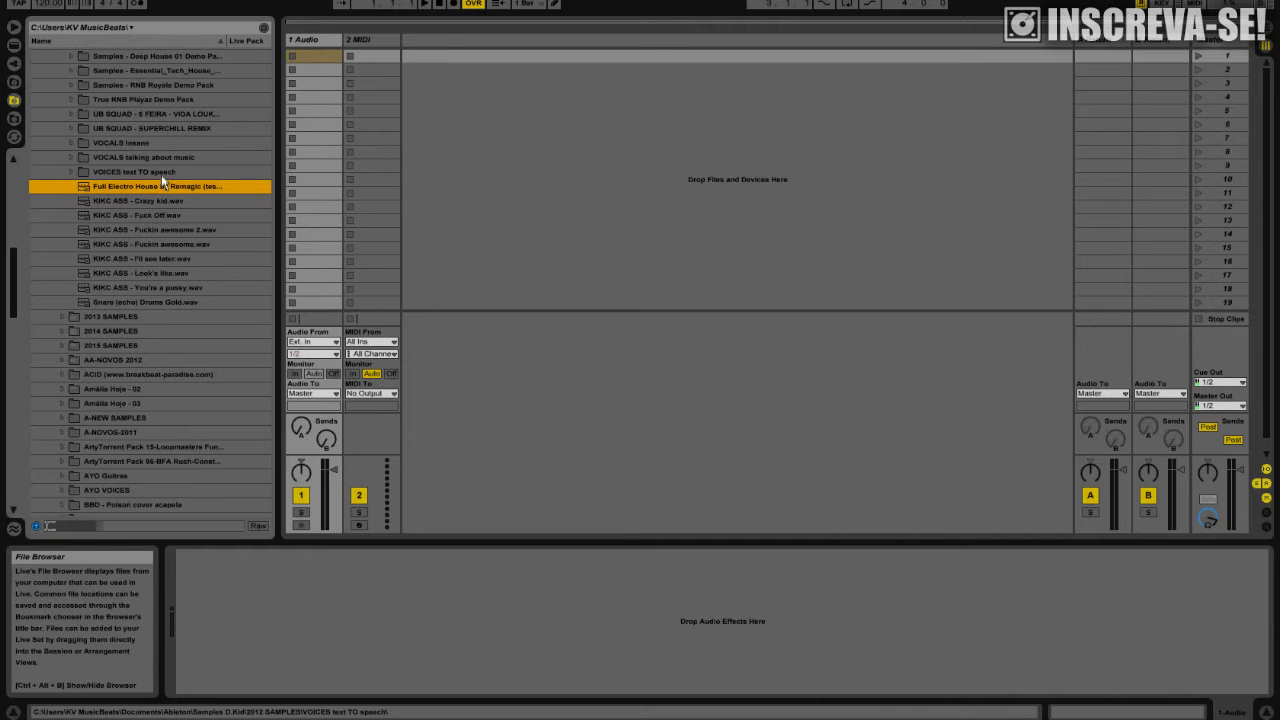
pyautogui.click(161, 173)
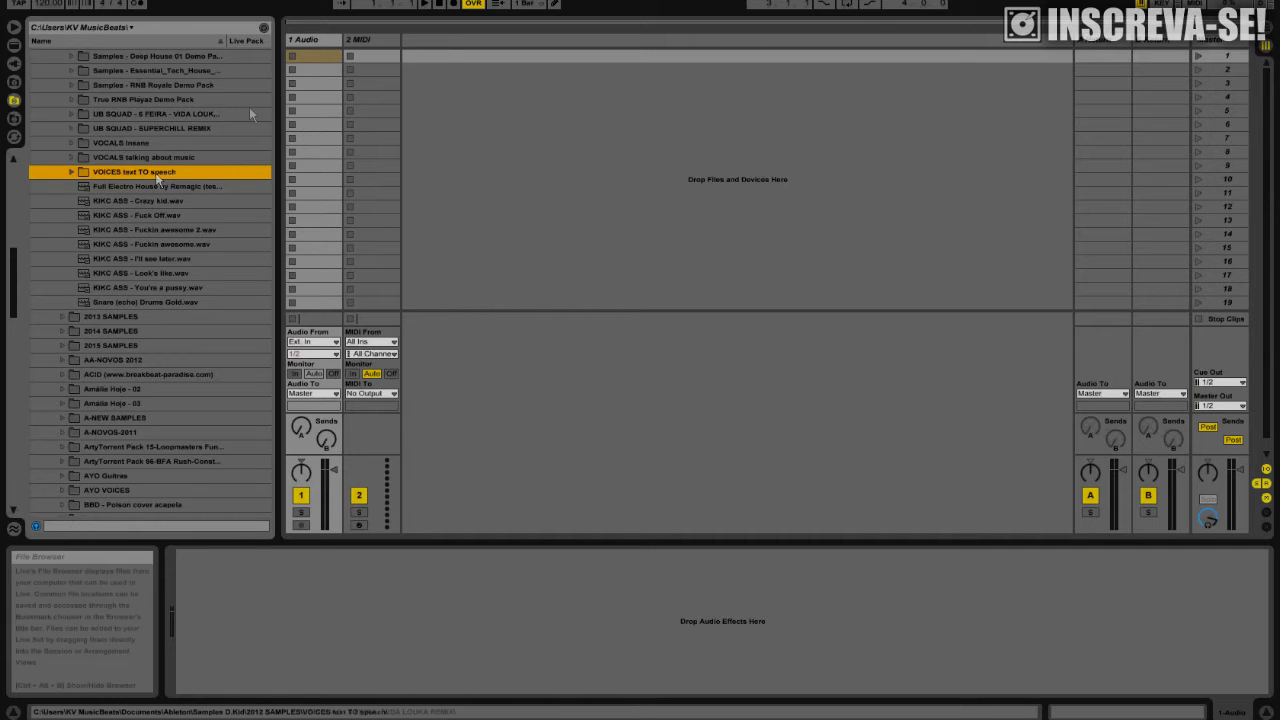
# Step: Insert a new audio track and a new MIDI track after the 2 MIDI track
pyautogui.click(307, 39)
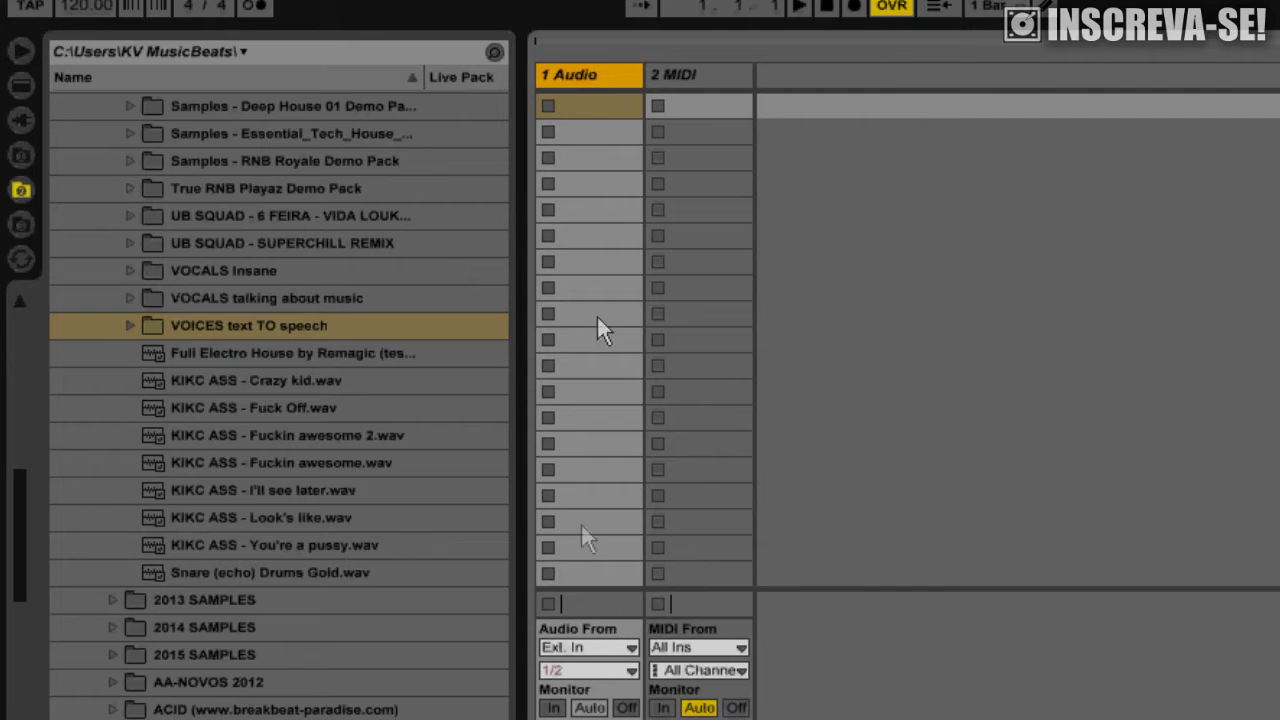
pyautogui.click(733, 75)
pyautogui.rightClick(858, 131)
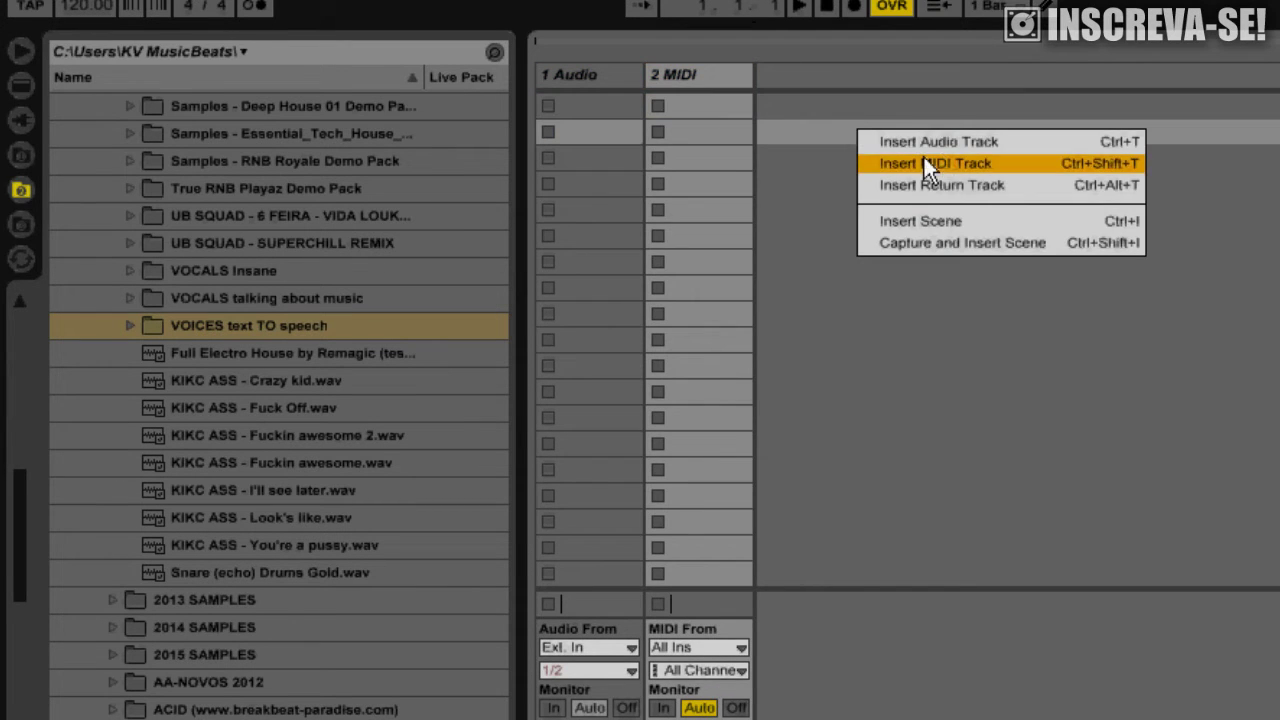
pyautogui.click(944, 147)
pyautogui.rightClick(984, 160)
pyautogui.click(1082, 196)
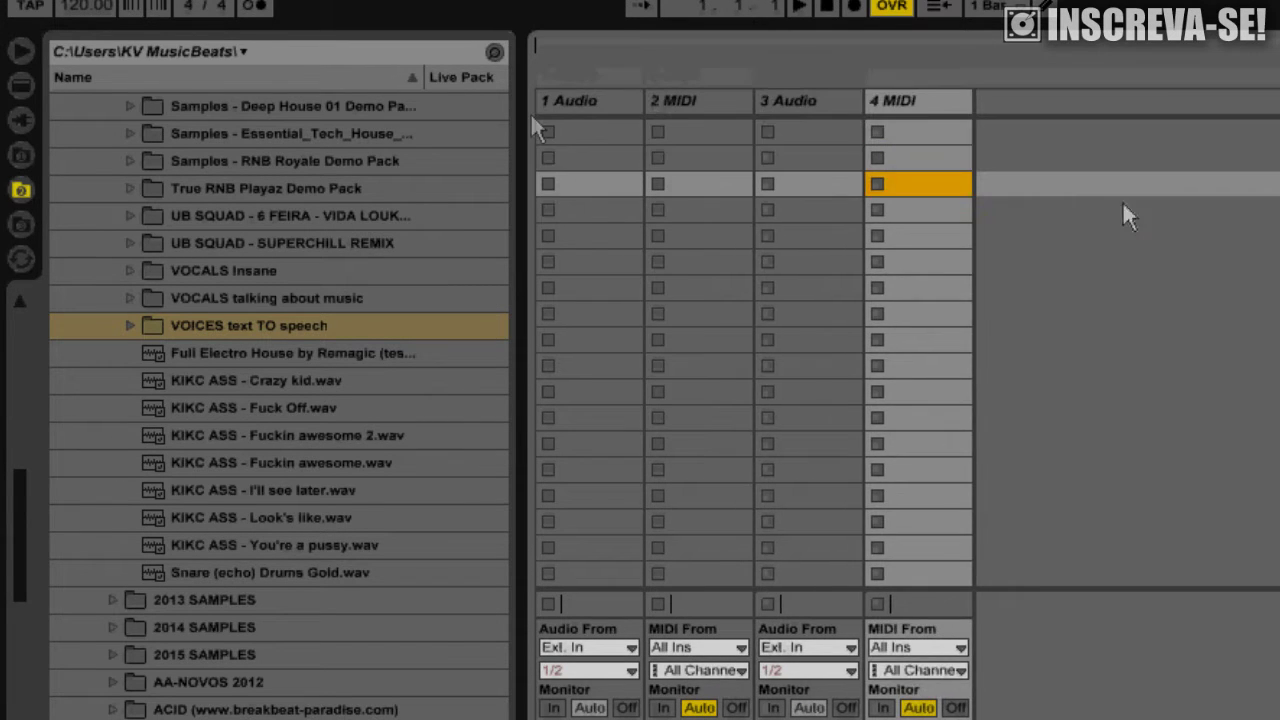
# Step: Delete the 1 Audio, 2 MIDI and 4 MIDI tracks together, keeping only the 3 Audio track
pyautogui.click(623, 104)
pyautogui.keyDown('shift'); pyautogui.click(792, 104); pyautogui.keyUp('shift')
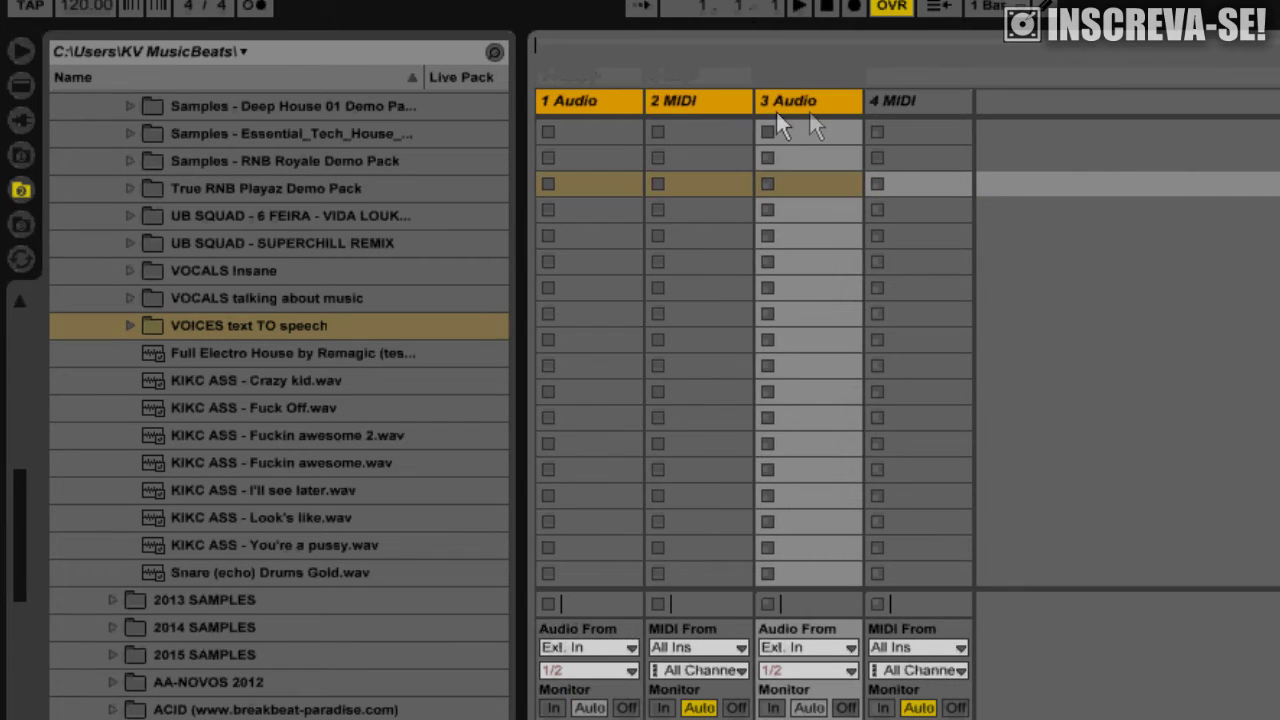
pyautogui.keyDown('ctrl'); pyautogui.click(890, 110); pyautogui.keyUp('ctrl')
pyautogui.keyDown('ctrl'); pyautogui.click(837, 102); pyautogui.keyUp('ctrl')
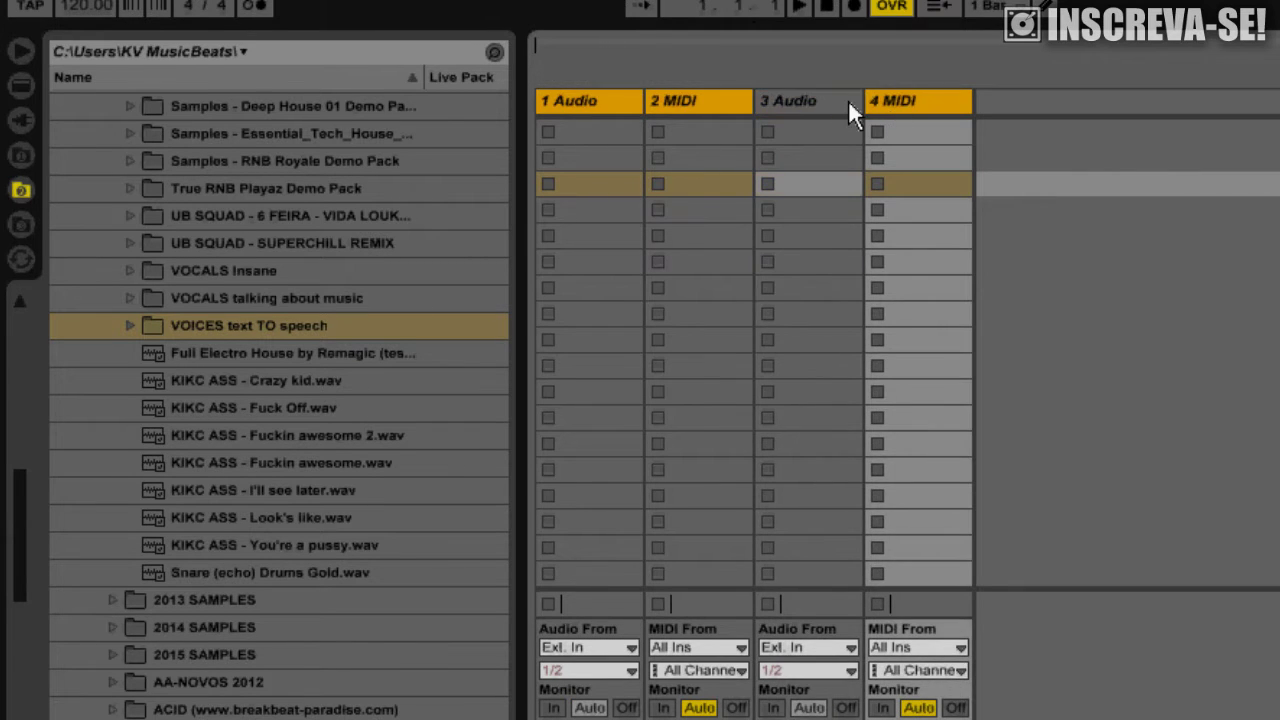
pyautogui.press('Delete')
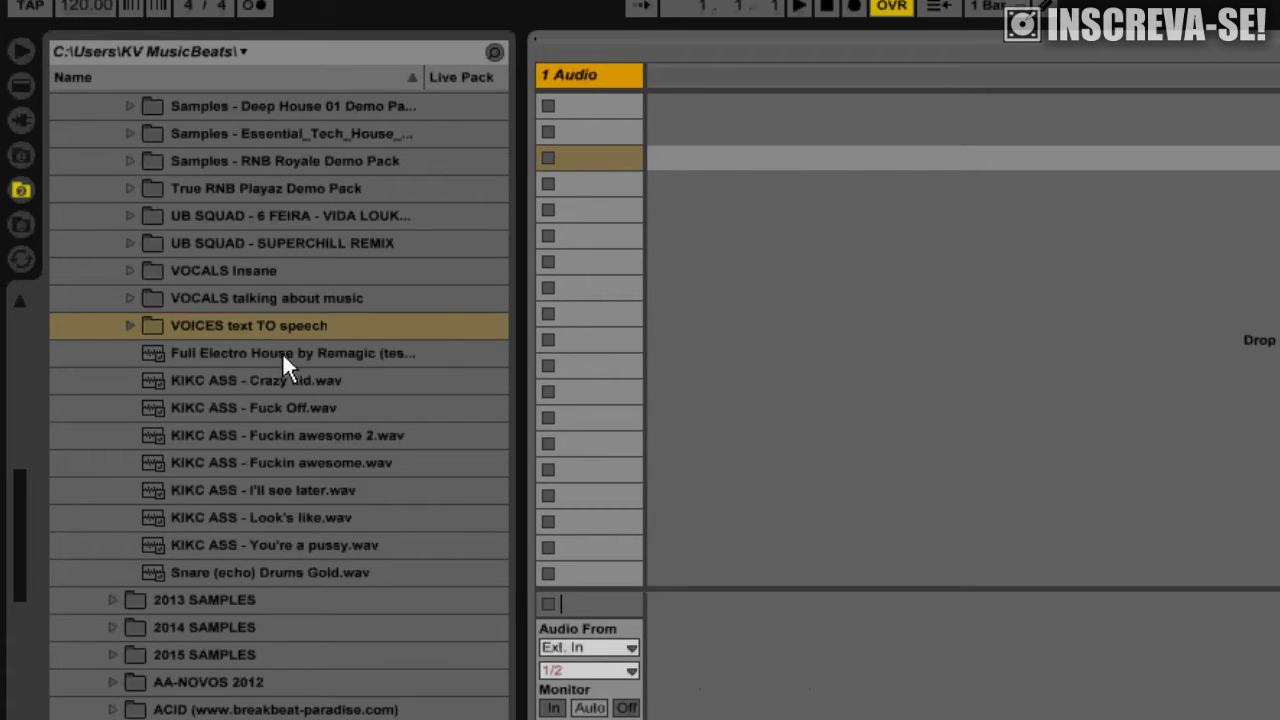
# Step: Load Full Electro House by Remagic into the first clip slot of 1 Audio and audition the clip
pyautogui.moveTo(282, 352); pyautogui.dragTo(618, 108)
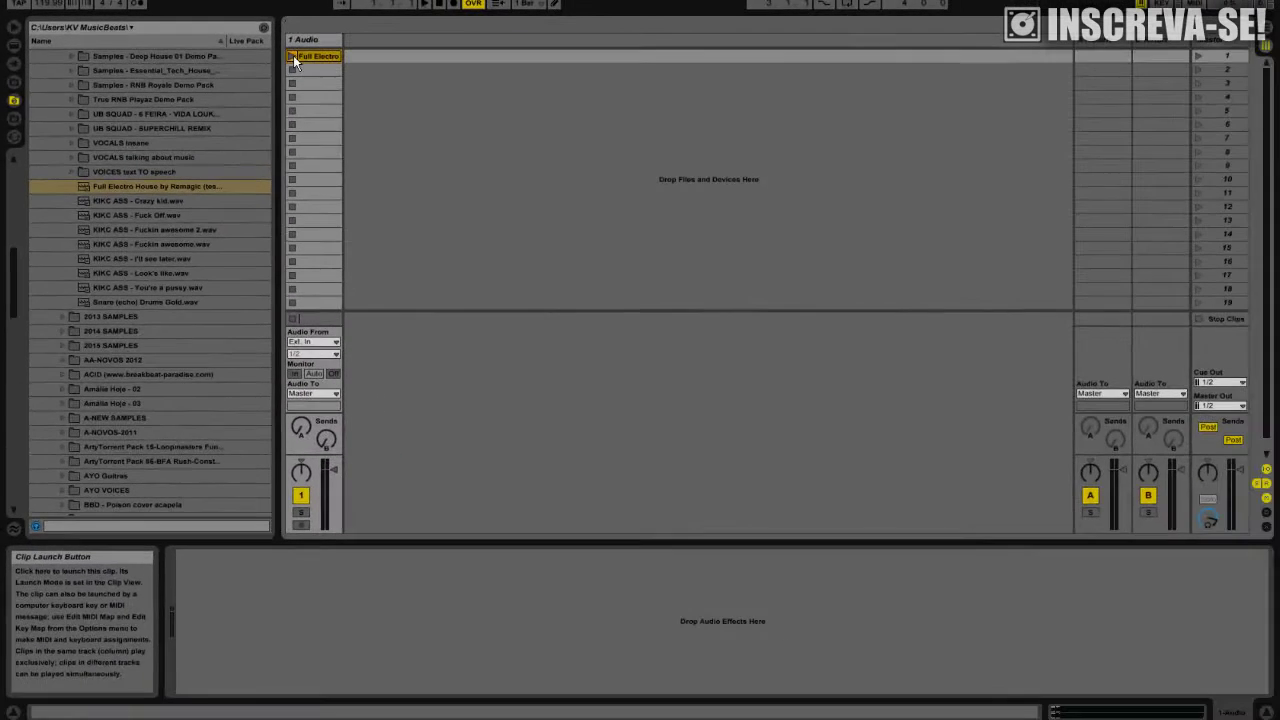
pyautogui.press('Tab')
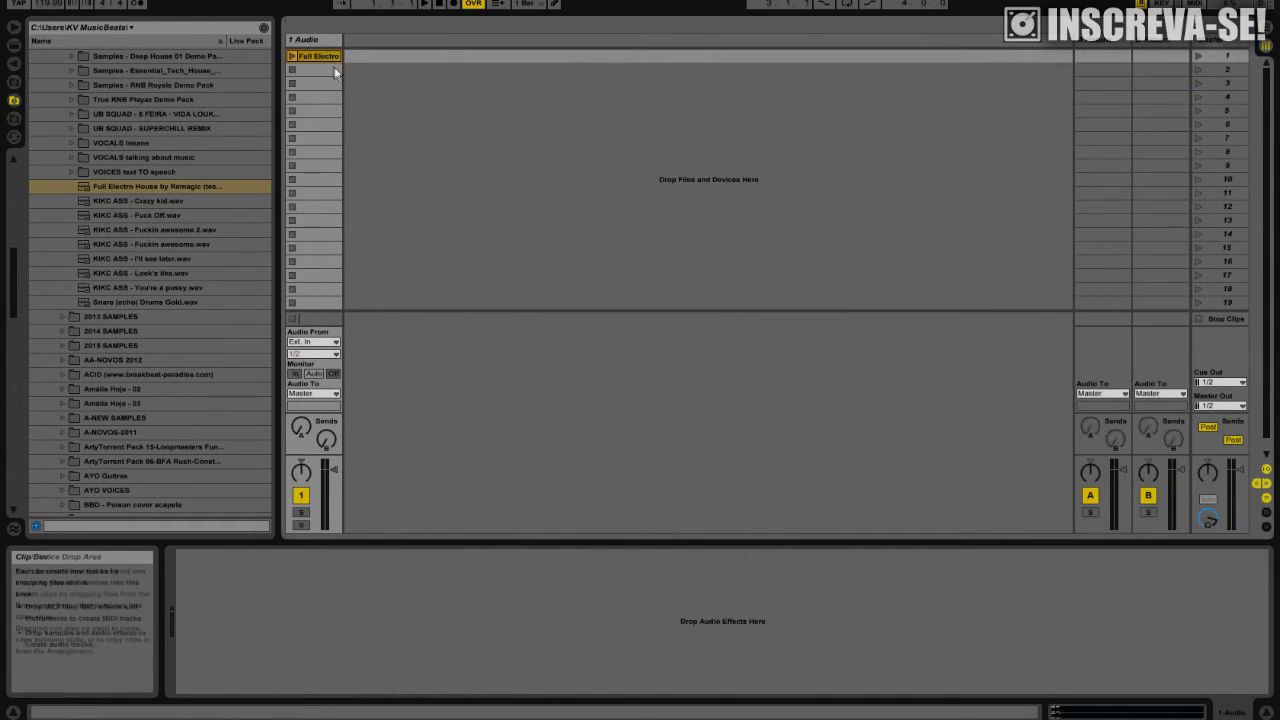
pyautogui.doubleClick(314, 57)
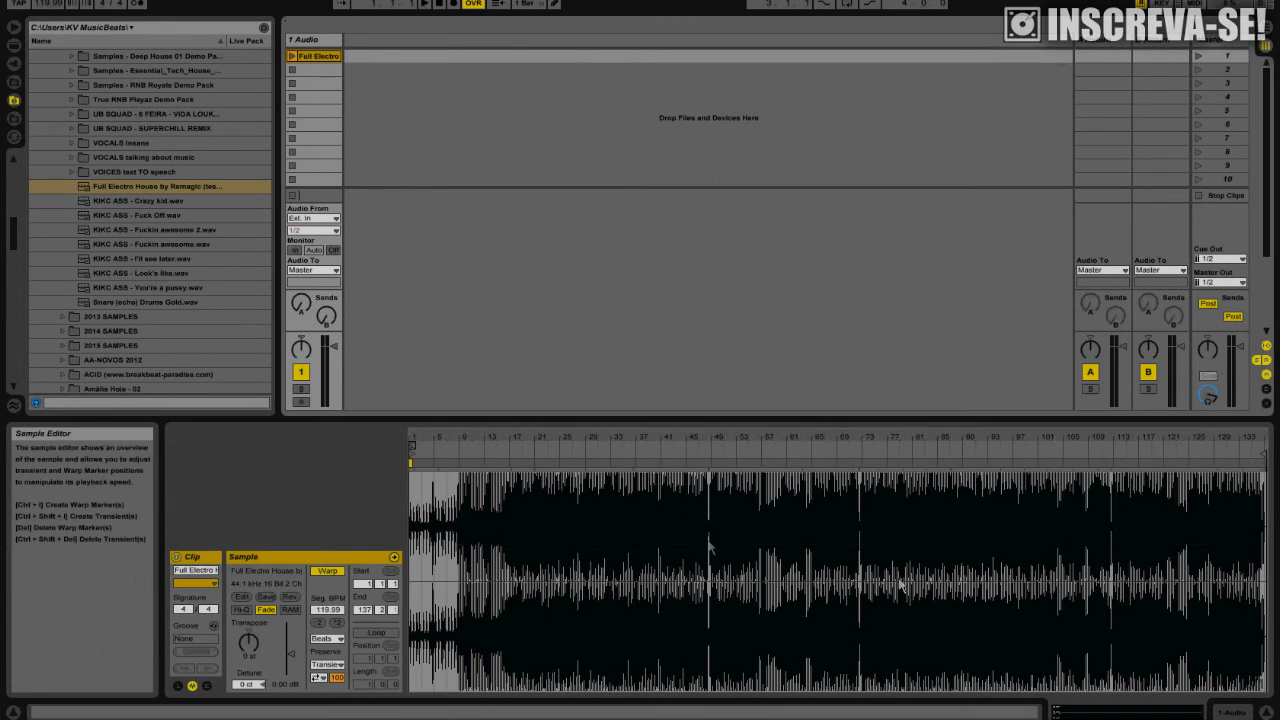
pyautogui.click(292, 57)
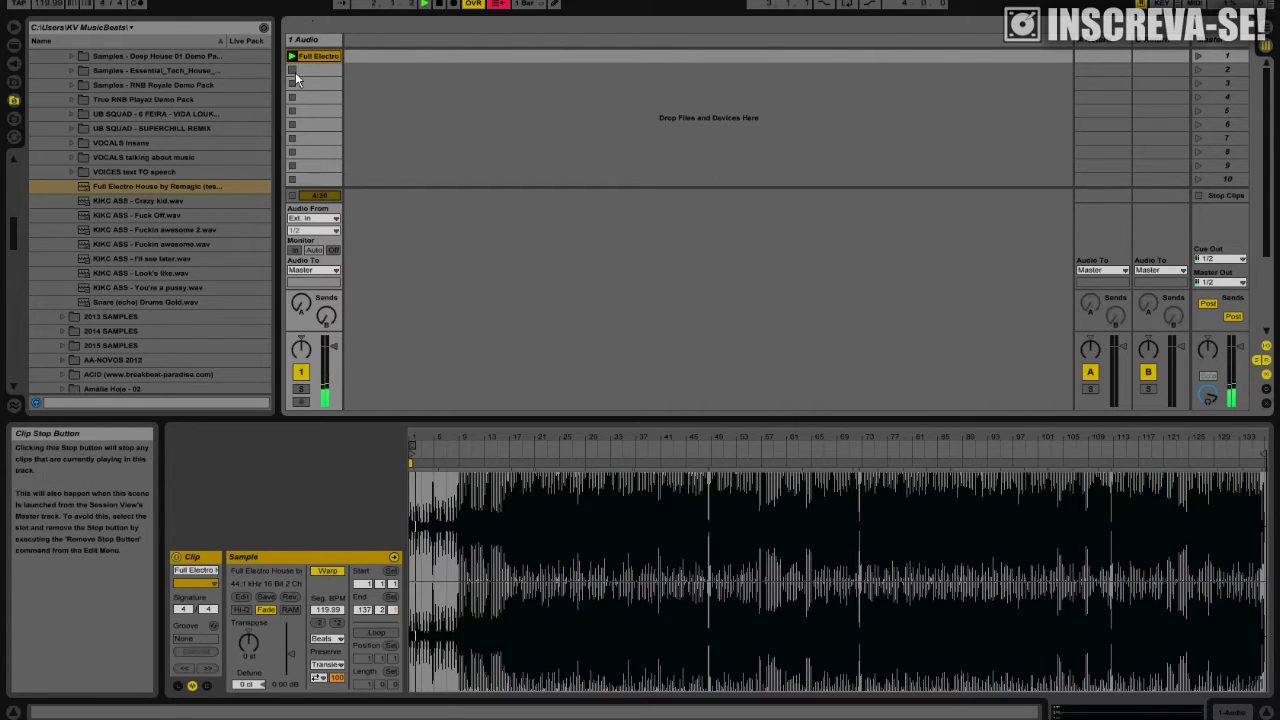
pyautogui.click(293, 70)
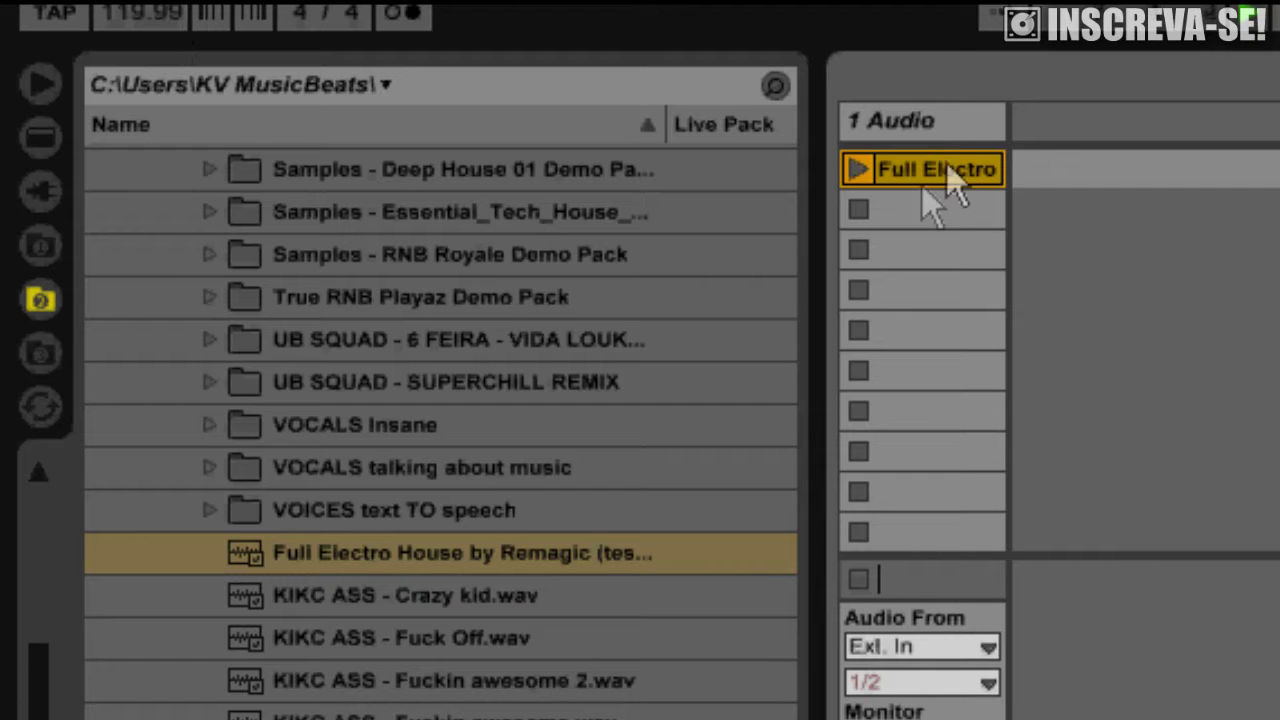
# Step: Go through the empty clip slots below the Full Electro clip on the 1 Audio track
pyautogui.click(932, 214)
pyautogui.click(915, 252)
pyautogui.click(911, 287)
pyautogui.click(904, 383)
pyautogui.click(902, 410)
pyautogui.click(900, 450)
pyautogui.click(899, 493)
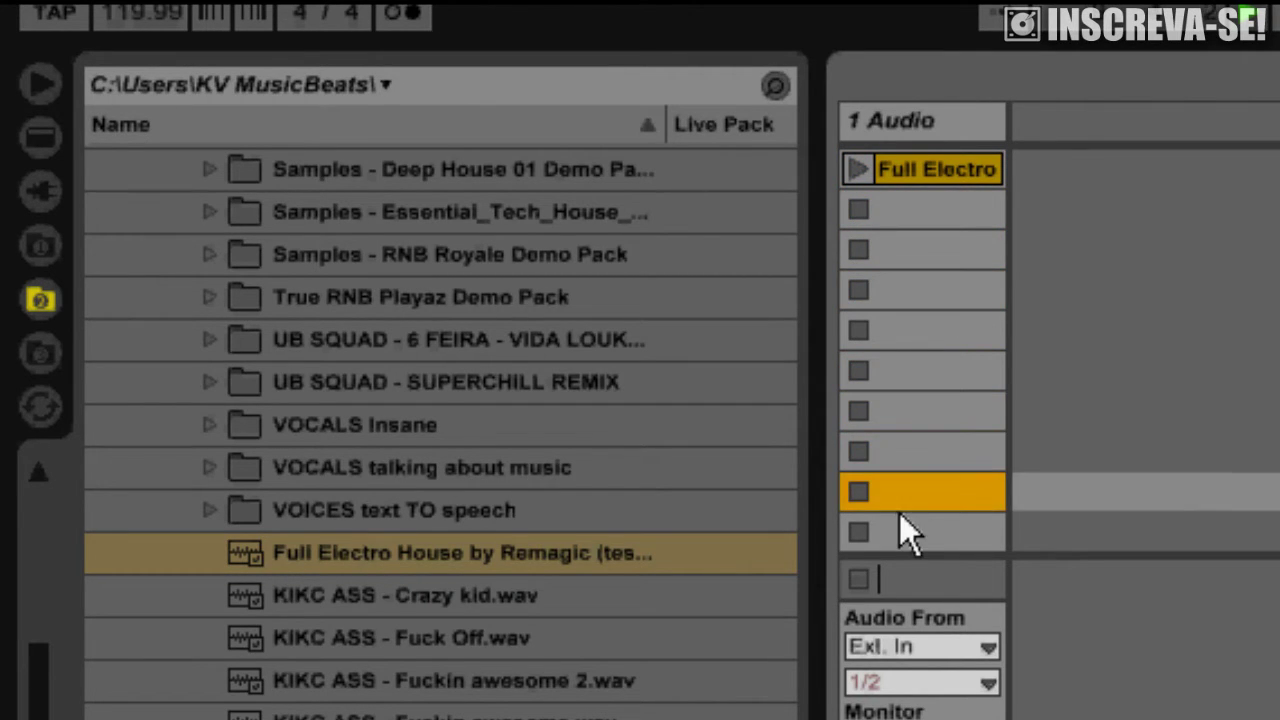
pyautogui.click(908, 452)
pyautogui.click(911, 403)
pyautogui.click(910, 340)
pyautogui.click(899, 120)
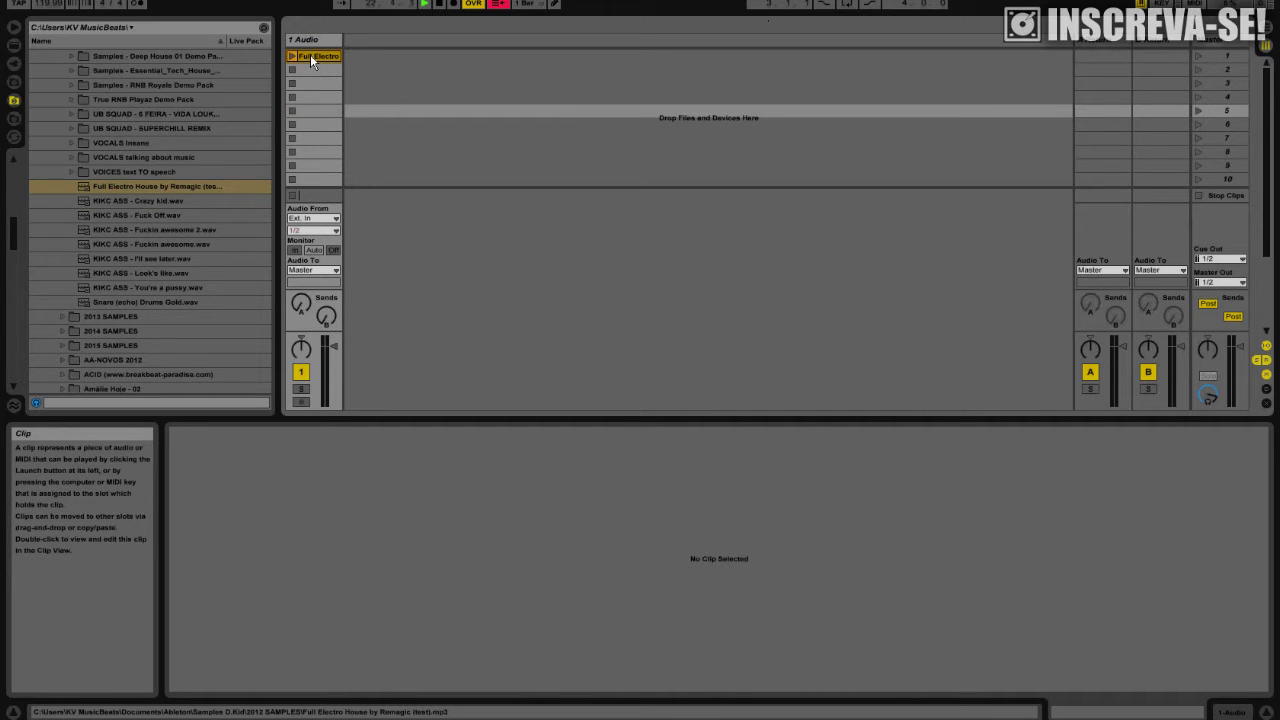
# Step: Place the Full Electro clip at the start of the 1 Audio track in Arrangement View
pyautogui.press('Tab')
pyautogui.press('Tab')
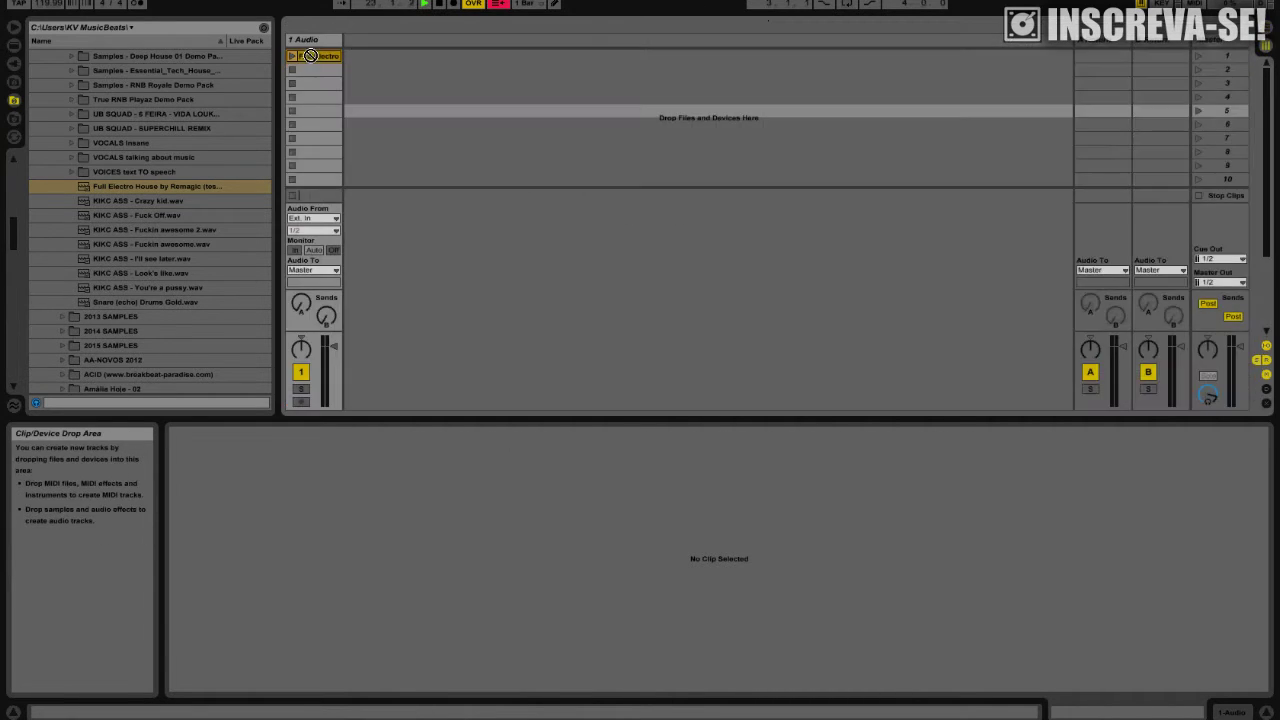
pyautogui.click(311, 57)
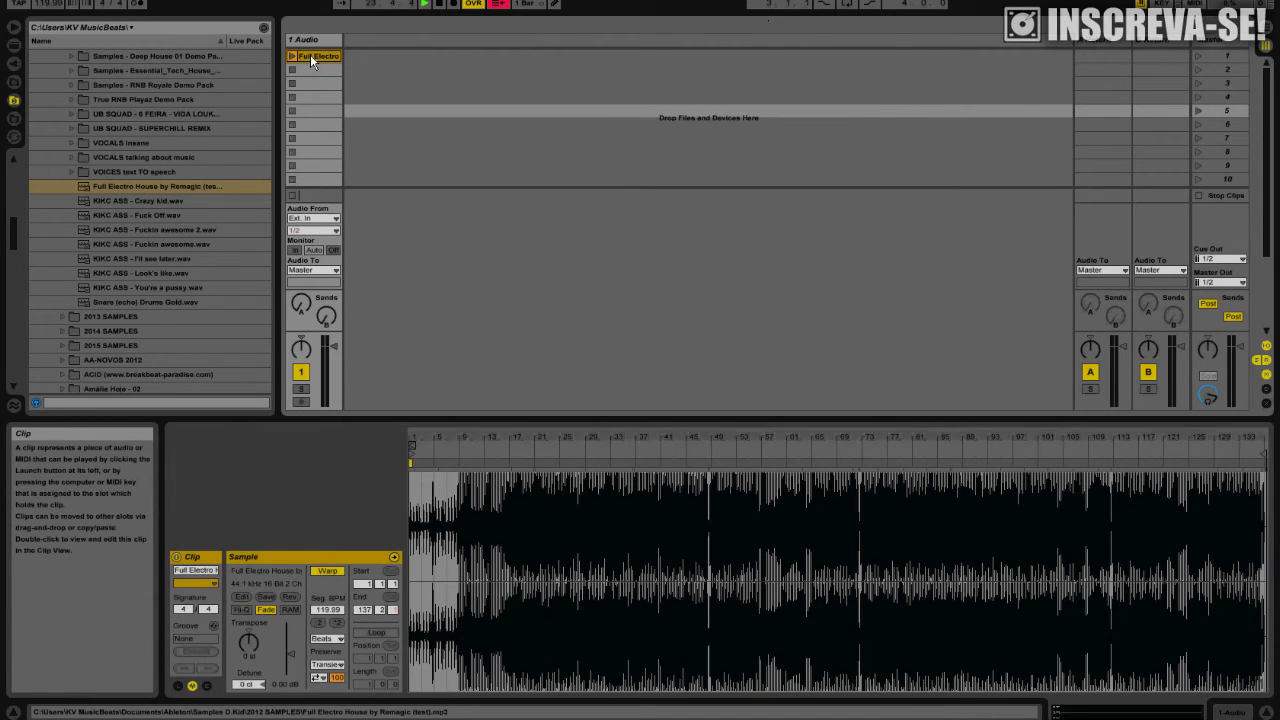
pyautogui.press('Tab')
pyautogui.moveTo(309, 59); pyautogui.dragTo(289, 79)
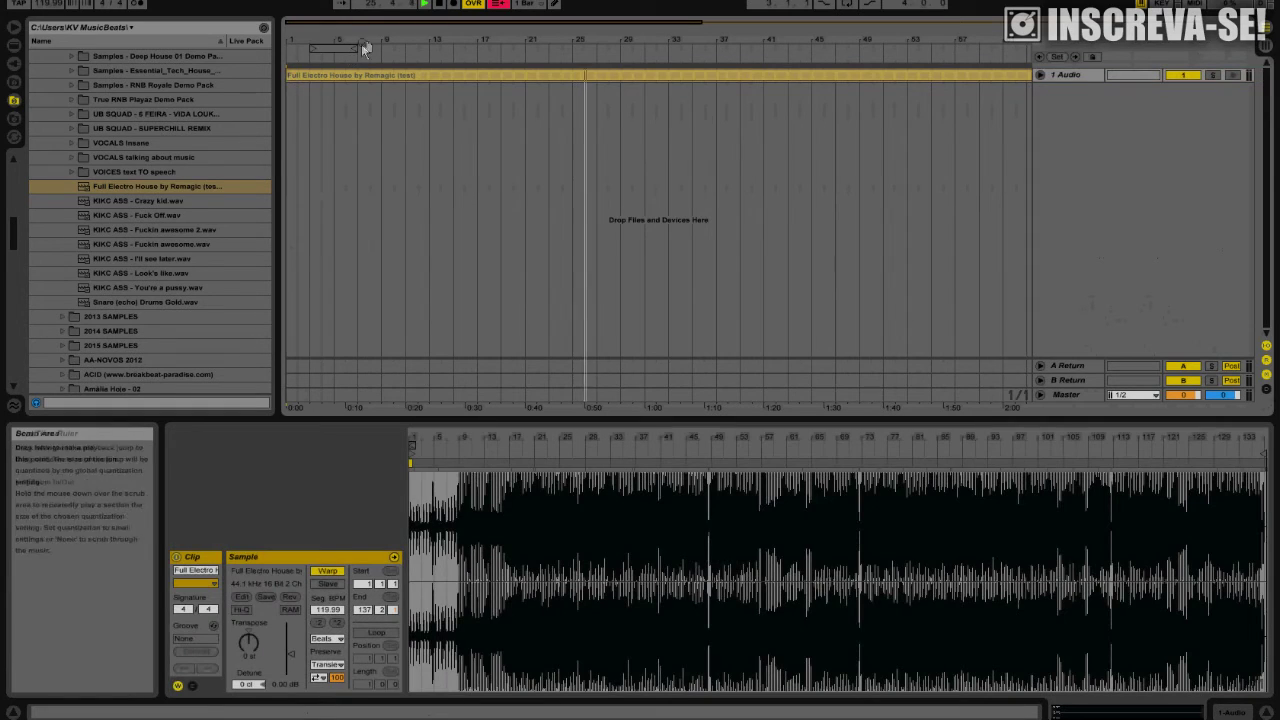
pyautogui.moveTo(371, 40); pyautogui.dragTo(350, 2)
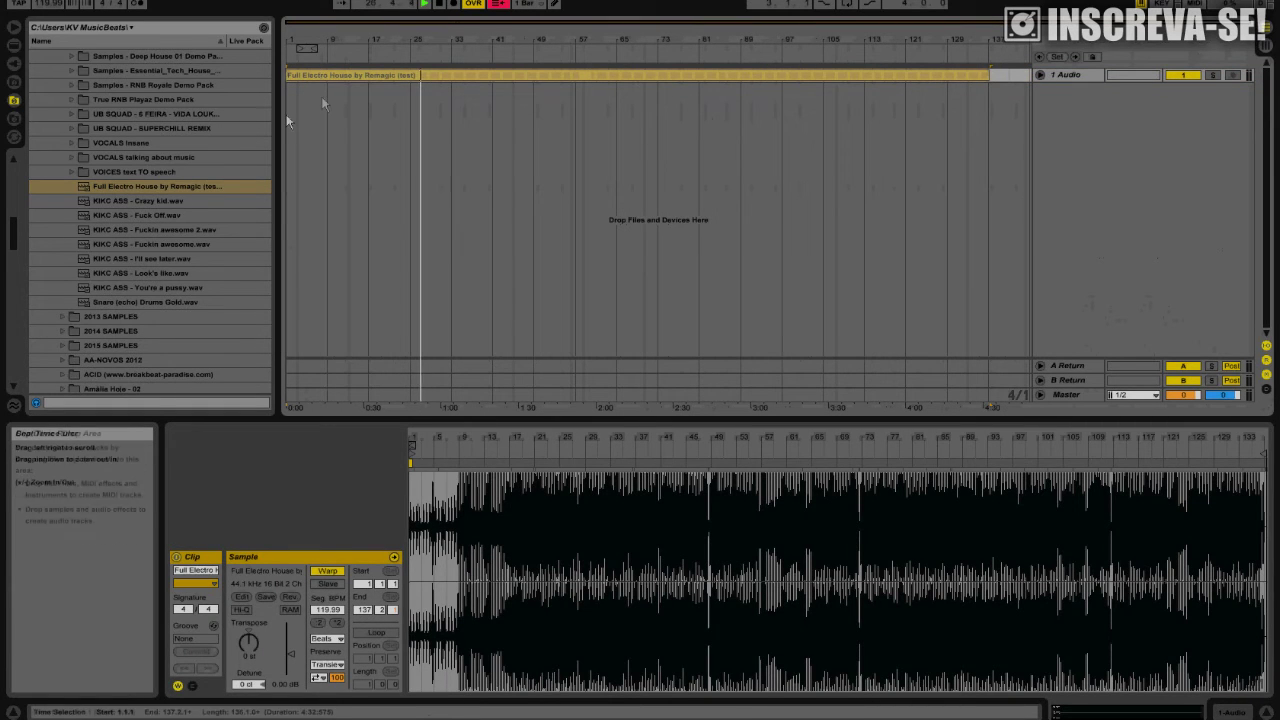
# Step: Return playback to the arrangement and audition the Full Electro House clip from its start
pyautogui.click(440, 4)
pyautogui.click(497, 4)
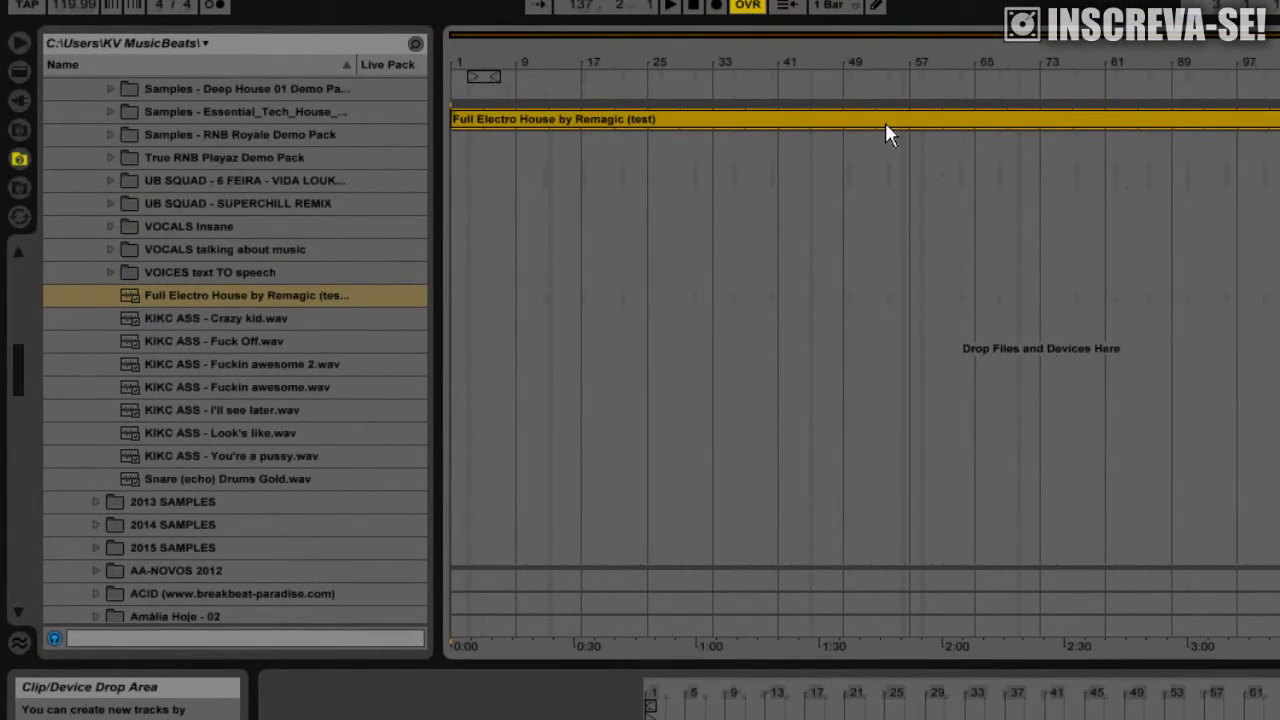
pyautogui.click(272, 295)
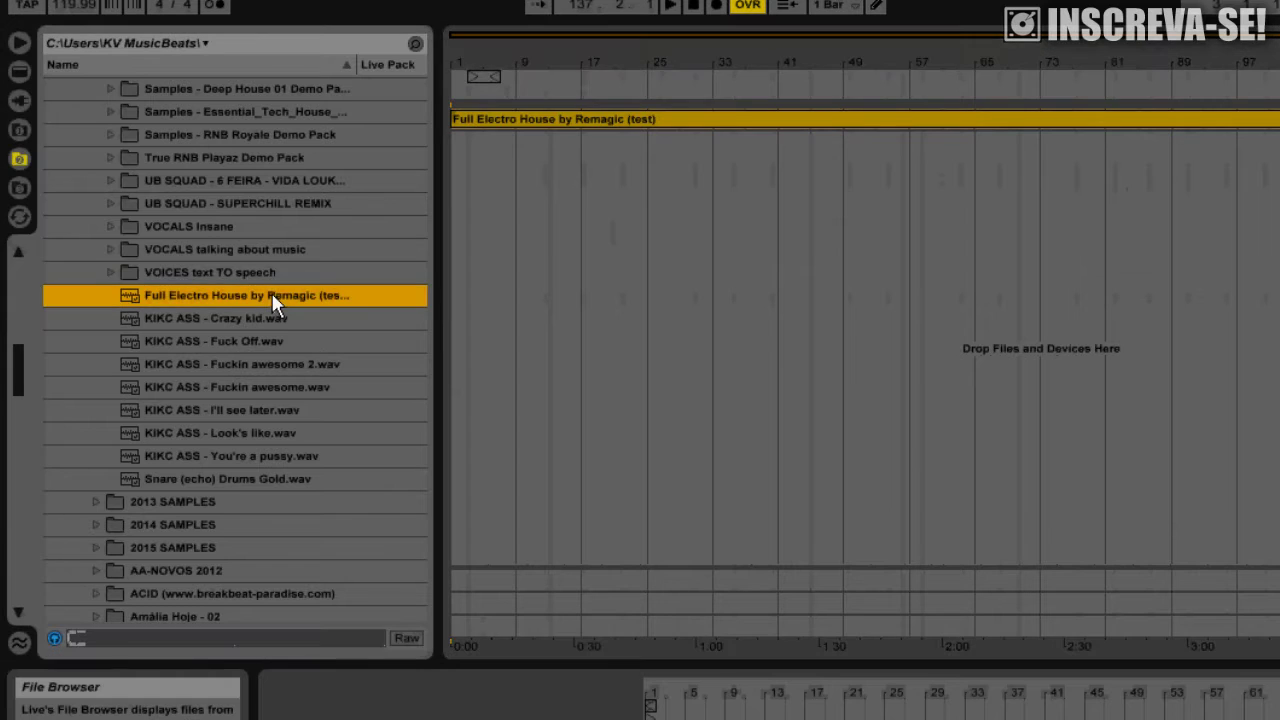
pyautogui.click(229, 250)
pyautogui.click(488, 117)
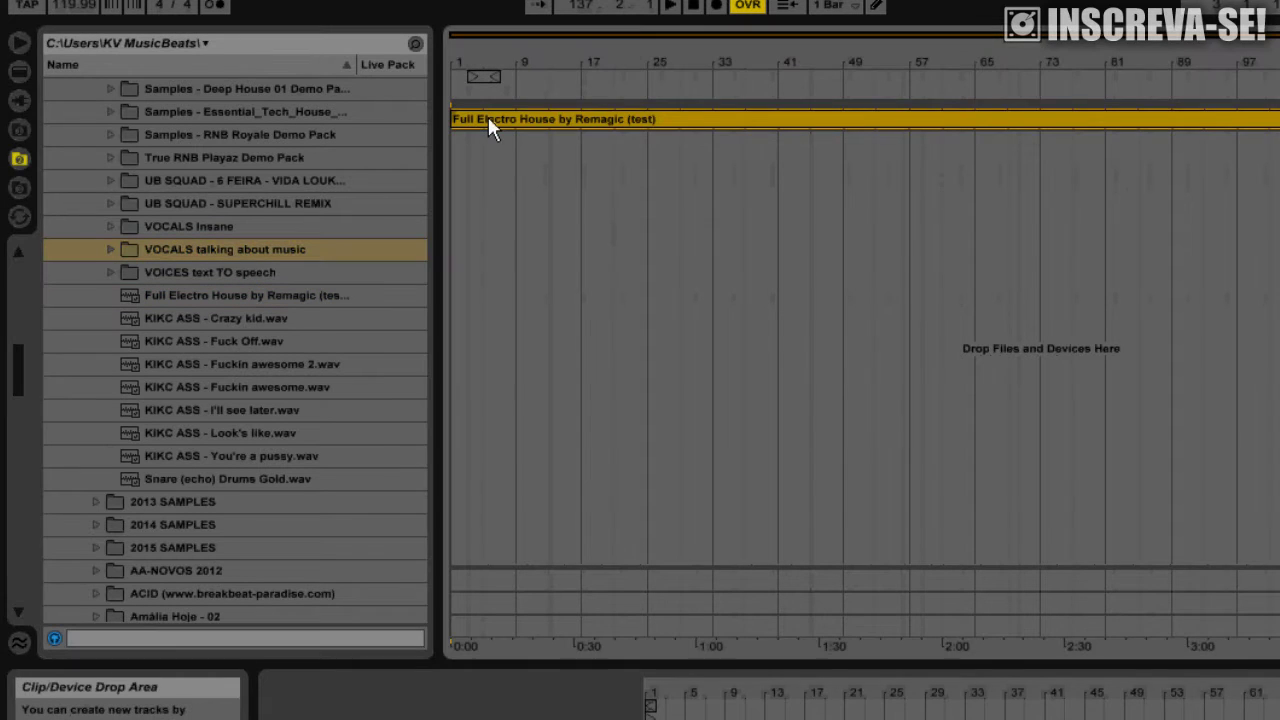
pyautogui.press('space')
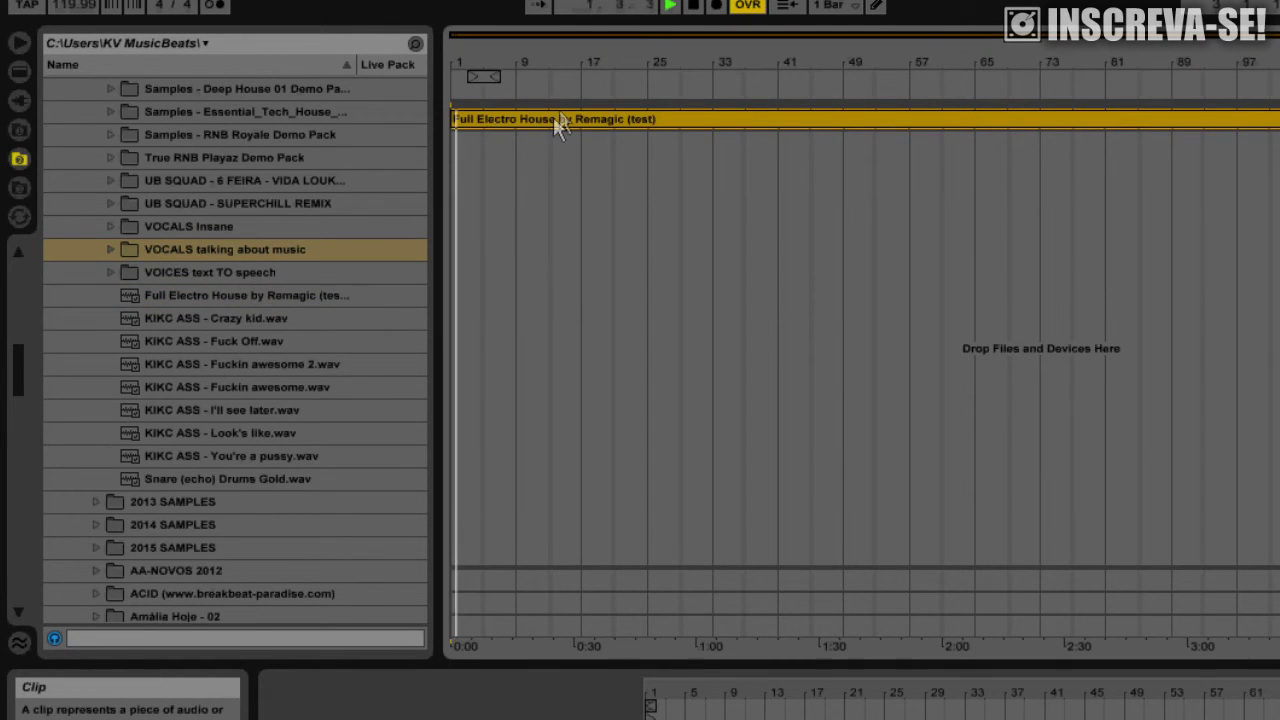
pyautogui.press('space')
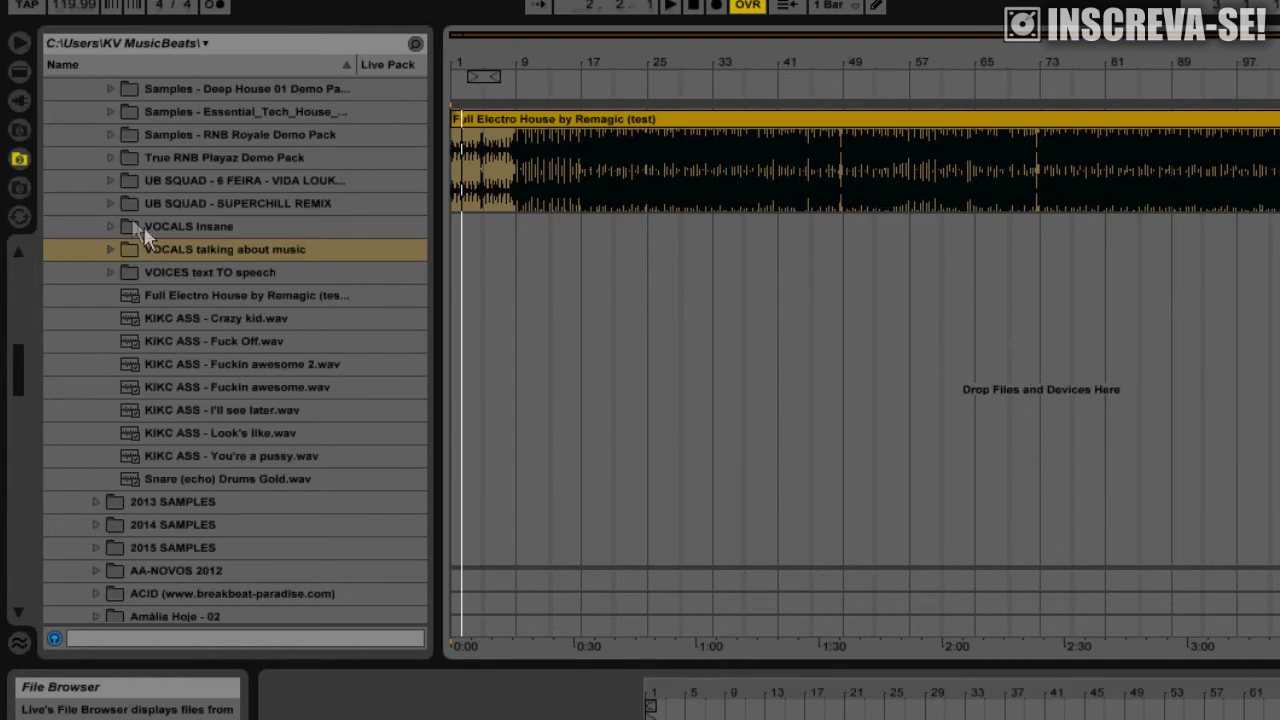
# Step: Look inside the UB SQUAD - SUPERCHILL REMIX sample folder and collapse it again
pyautogui.click(111, 204)
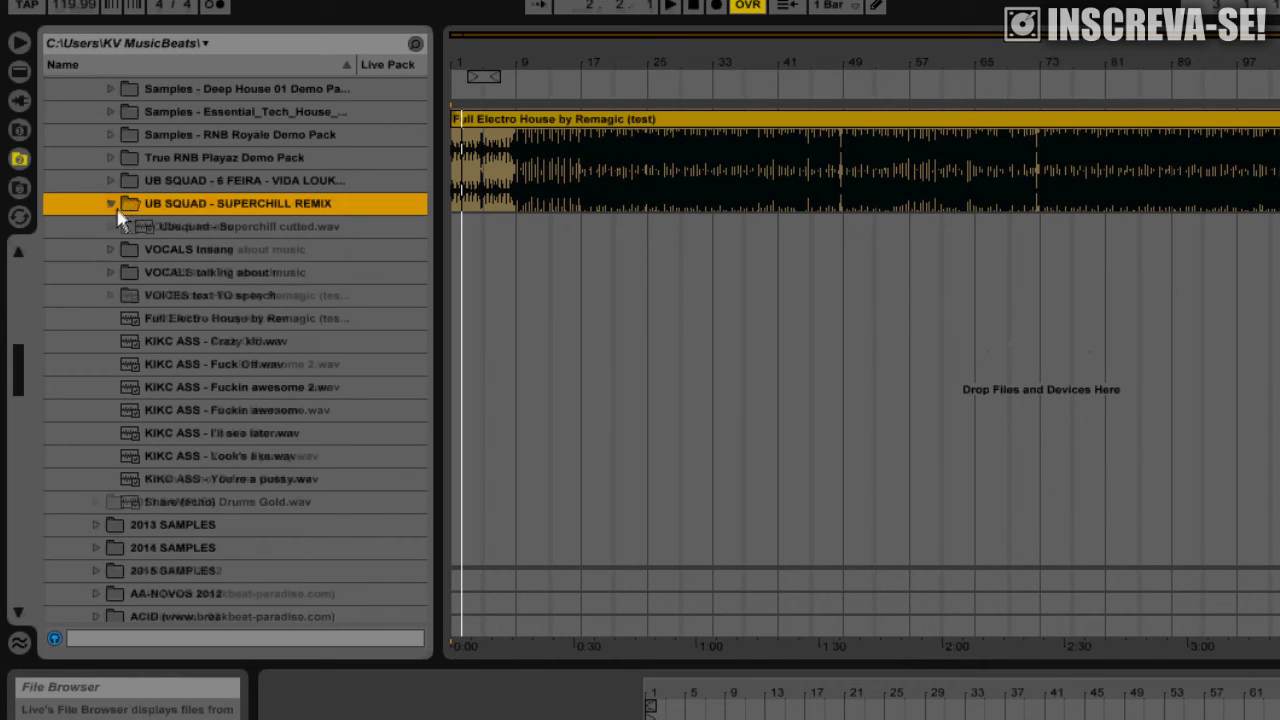
pyautogui.click(114, 207)
pyautogui.scroll(4, 135, 218)
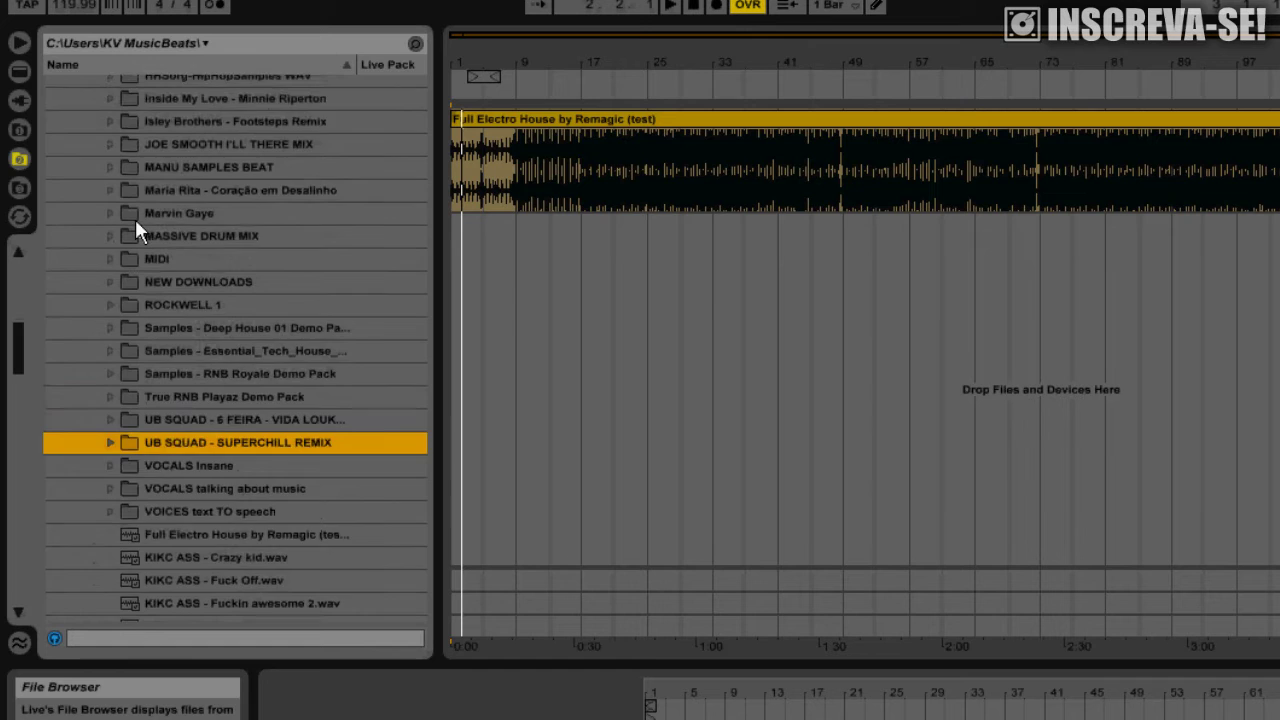
pyautogui.scroll(3, 135, 219)
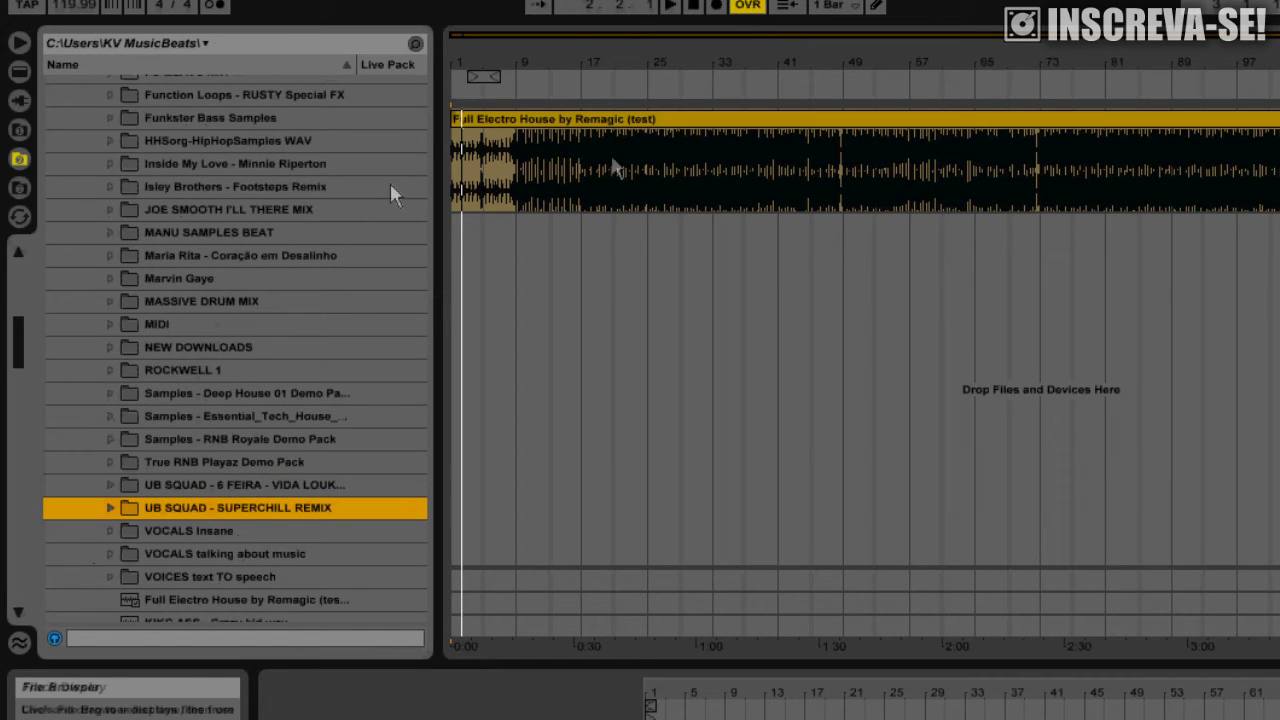
pyautogui.click(647, 123)
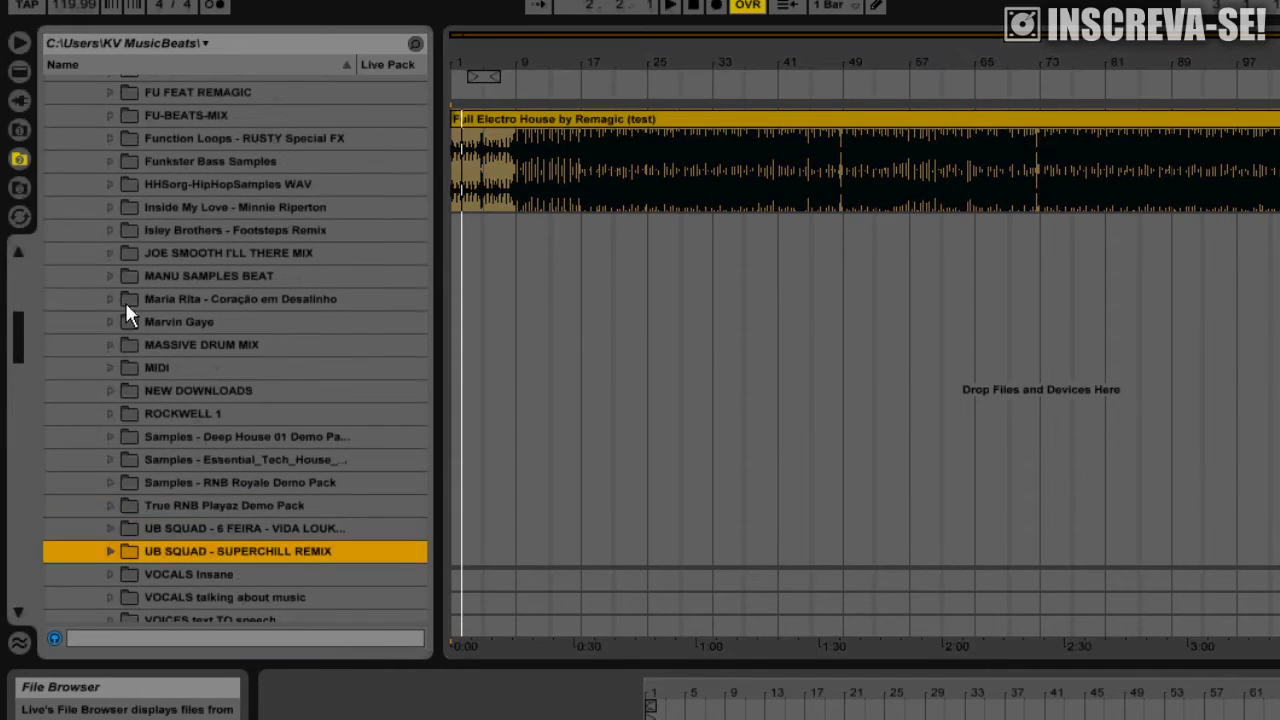
# Step: Collapse the 2012 SAMPLES folder and expand the AYO Guitras folder
pyautogui.scroll(4, 127, 310)
pyautogui.scroll(7, 125, 312)
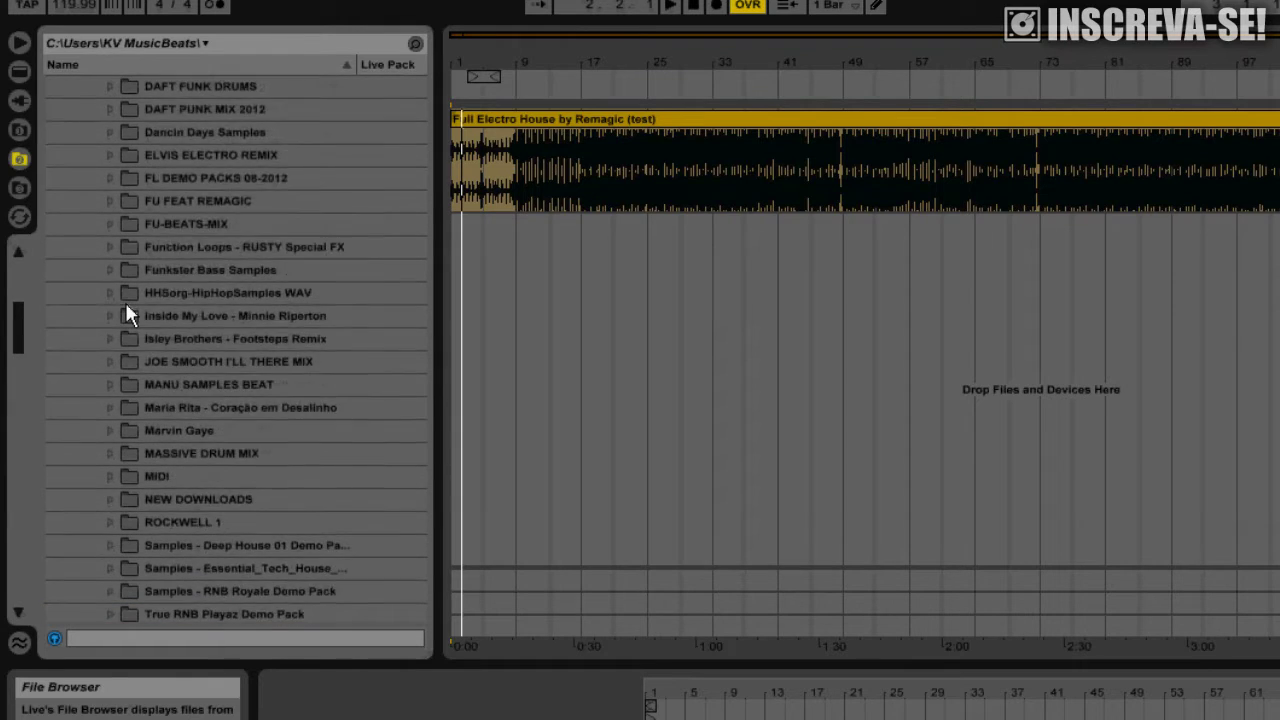
pyautogui.scroll(2, 127, 311)
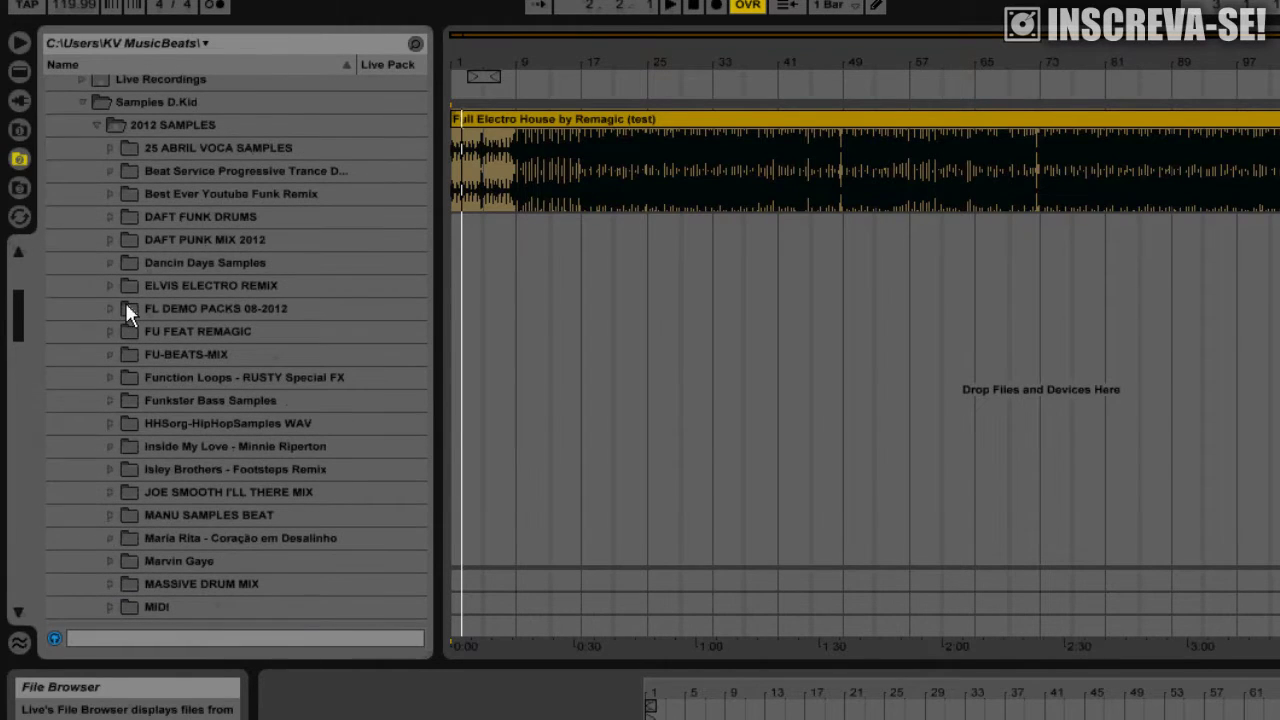
pyautogui.click(95, 122)
pyautogui.click(95, 122)
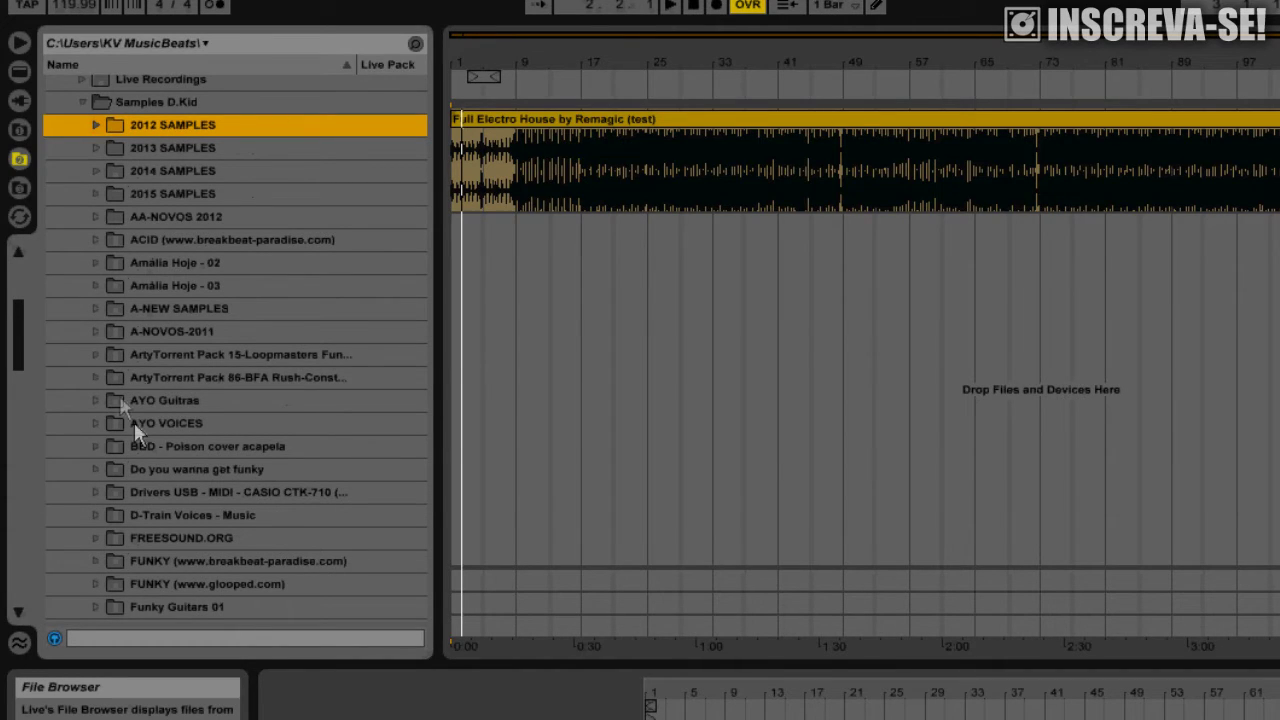
pyautogui.click(95, 400)
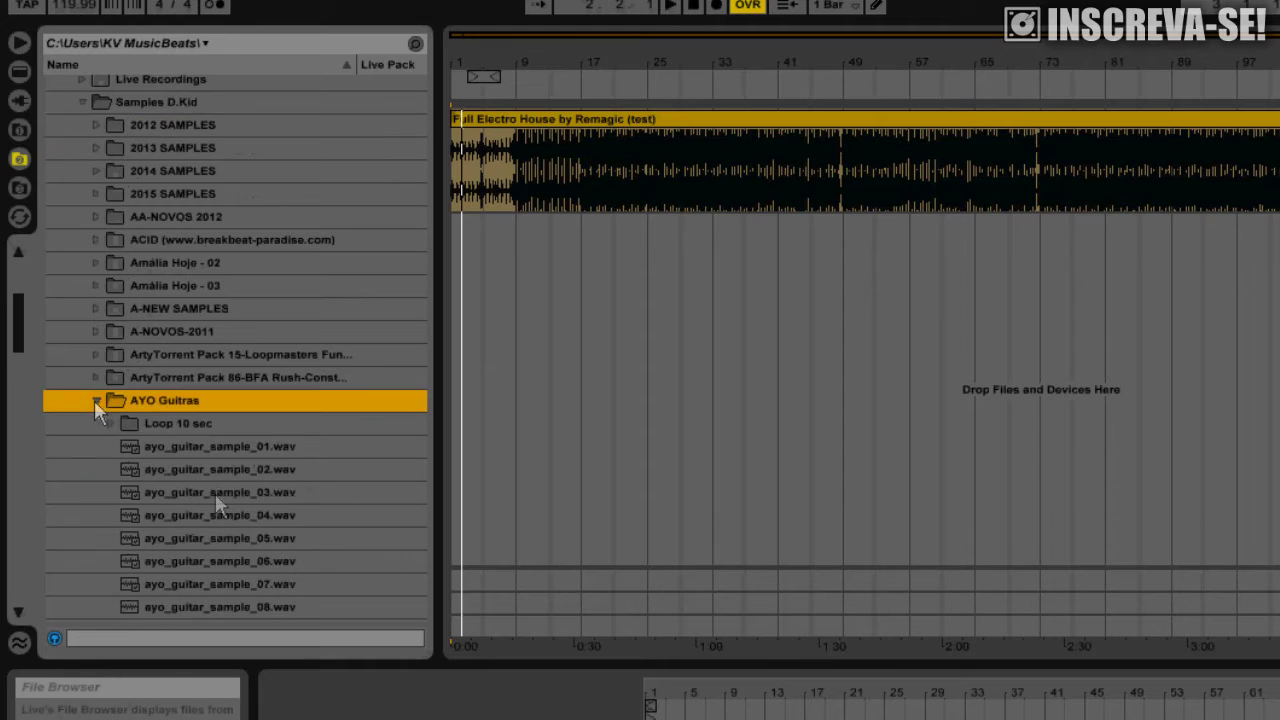
# Step: Preview several of the first five AYO guitar samples, ending with ayo_guitar_sample_01.wav
pyautogui.click(220, 496)
pyautogui.click(223, 541)
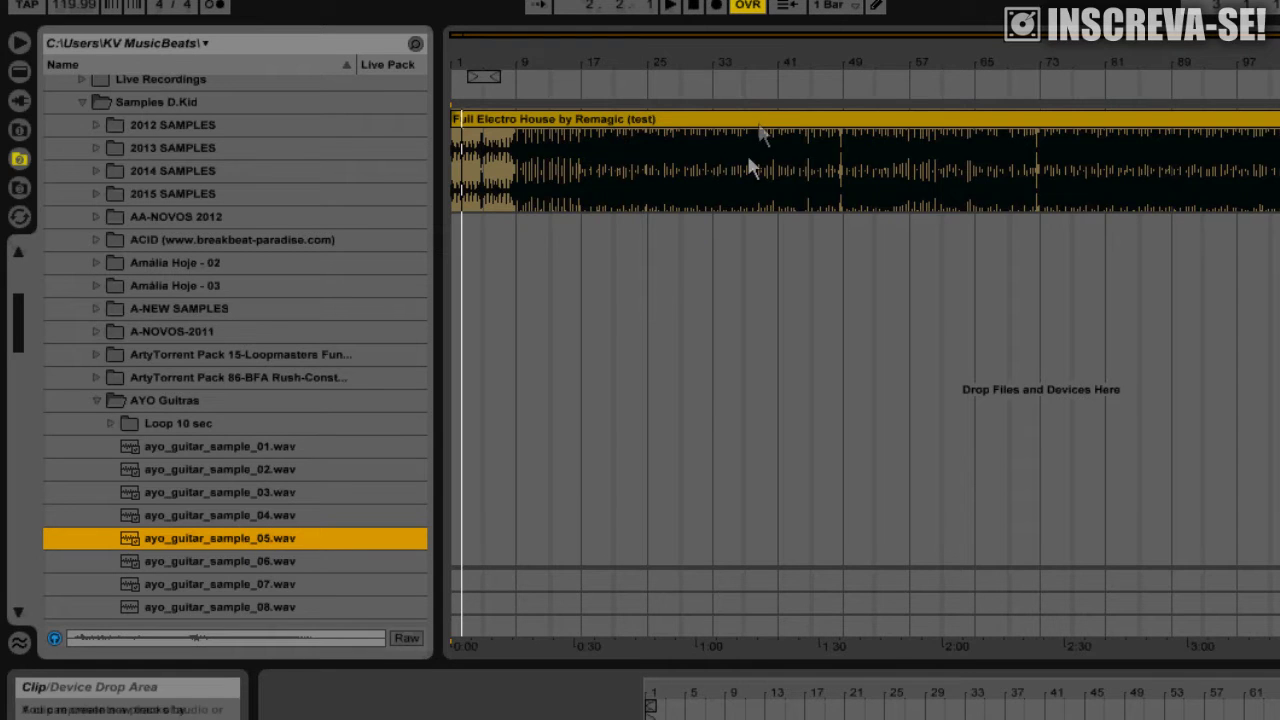
pyautogui.click(741, 153)
pyautogui.click(228, 515)
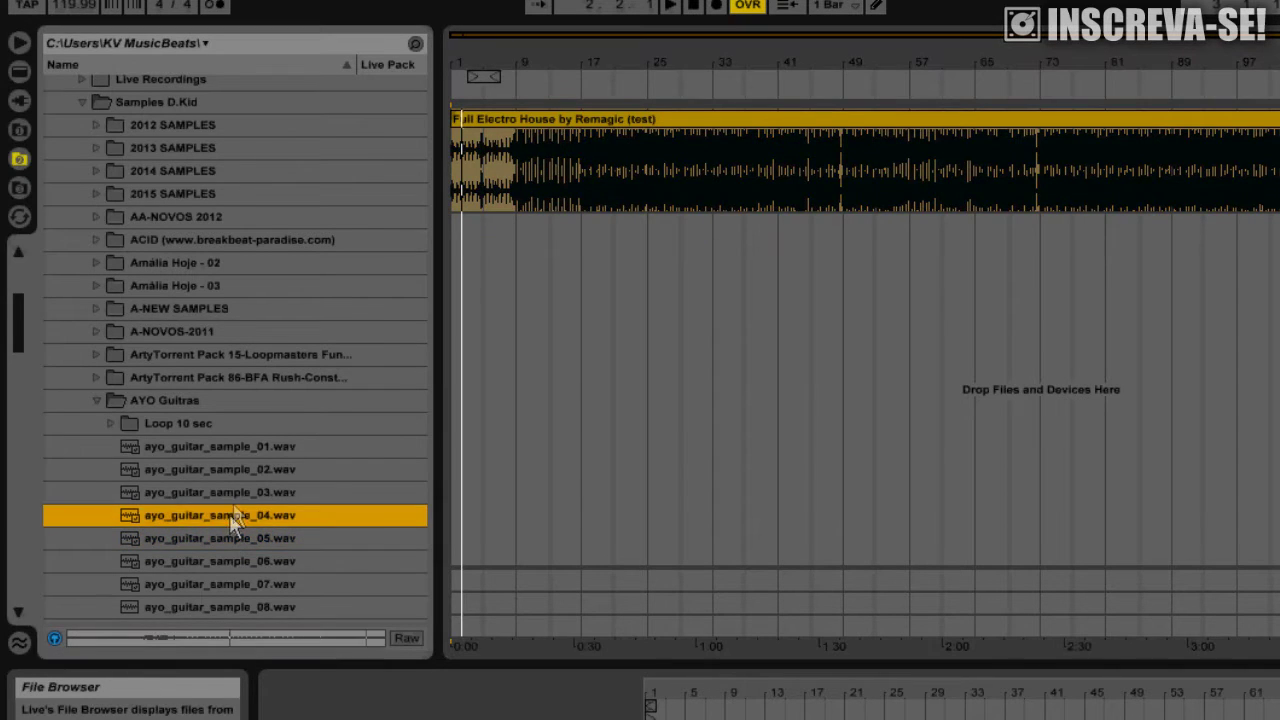
pyautogui.scroll(-5, 233, 503)
pyautogui.scroll(-1, 230, 405)
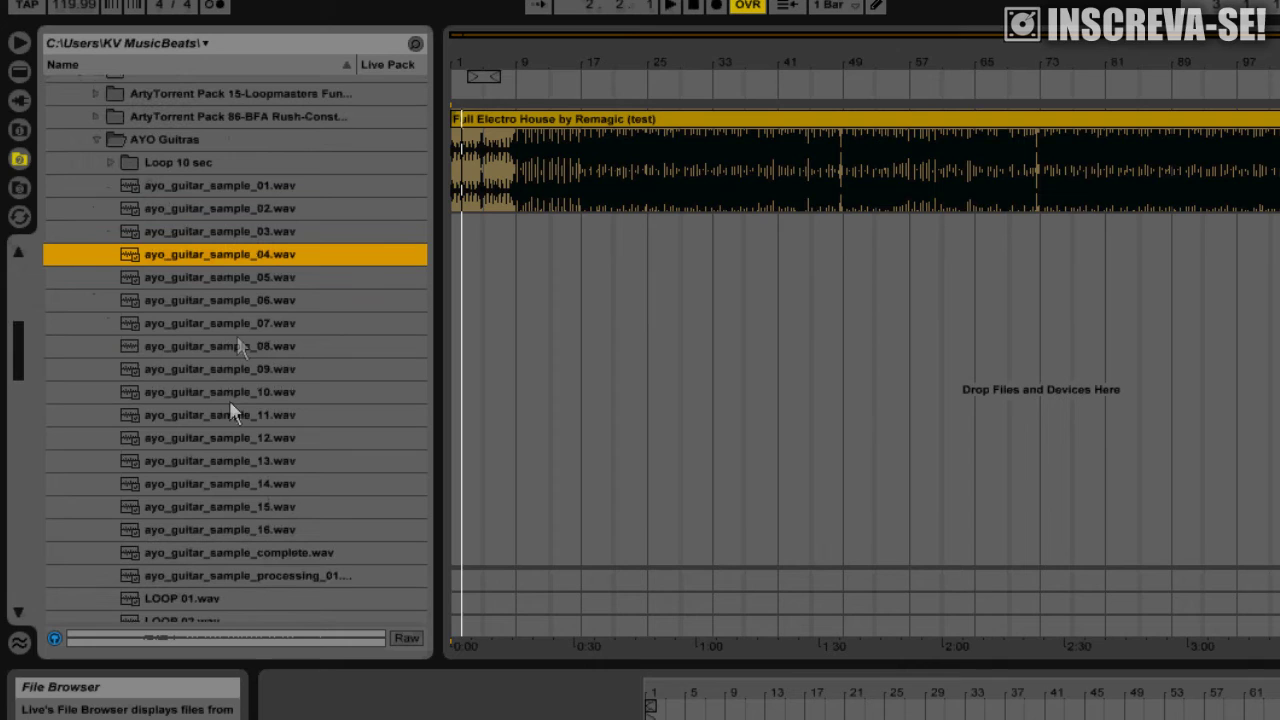
pyautogui.press('Up')
pyautogui.press('Up')
pyautogui.press('Up')
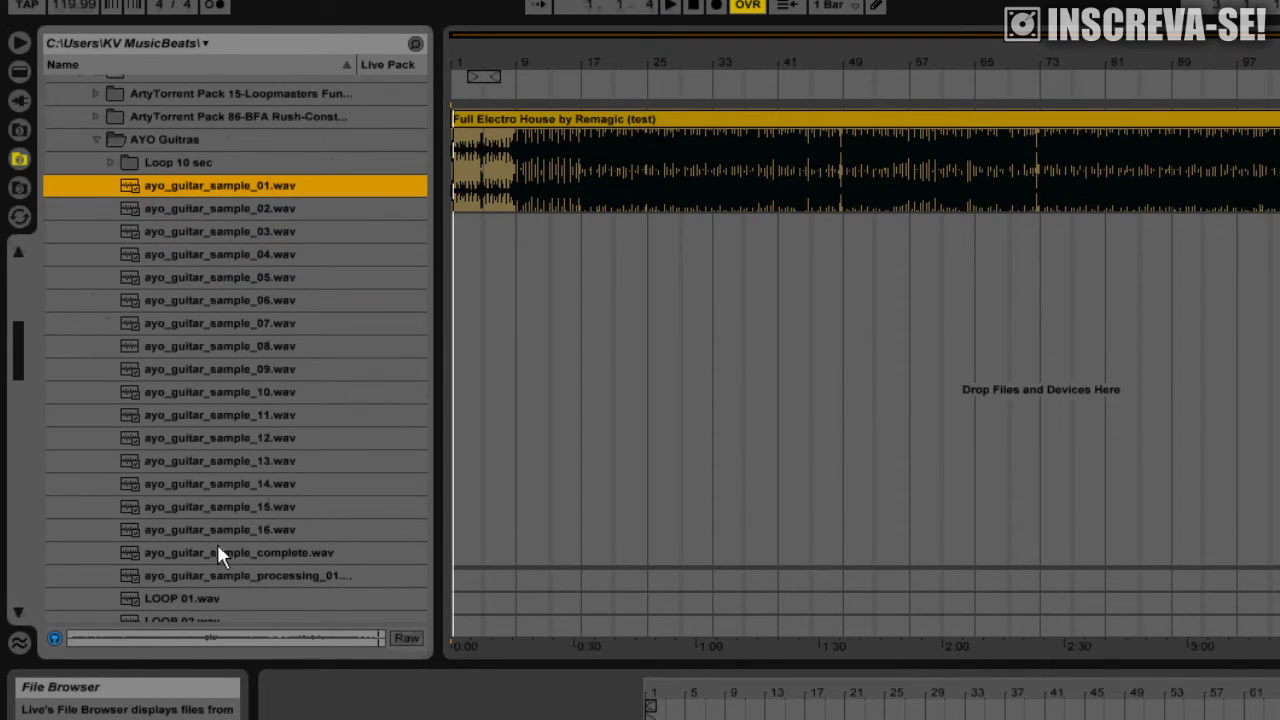
# Step: Preview more AYO guitar samples, including ayo_guitar_sample_06.wav, 12 and 15
pyautogui.click(248, 300)
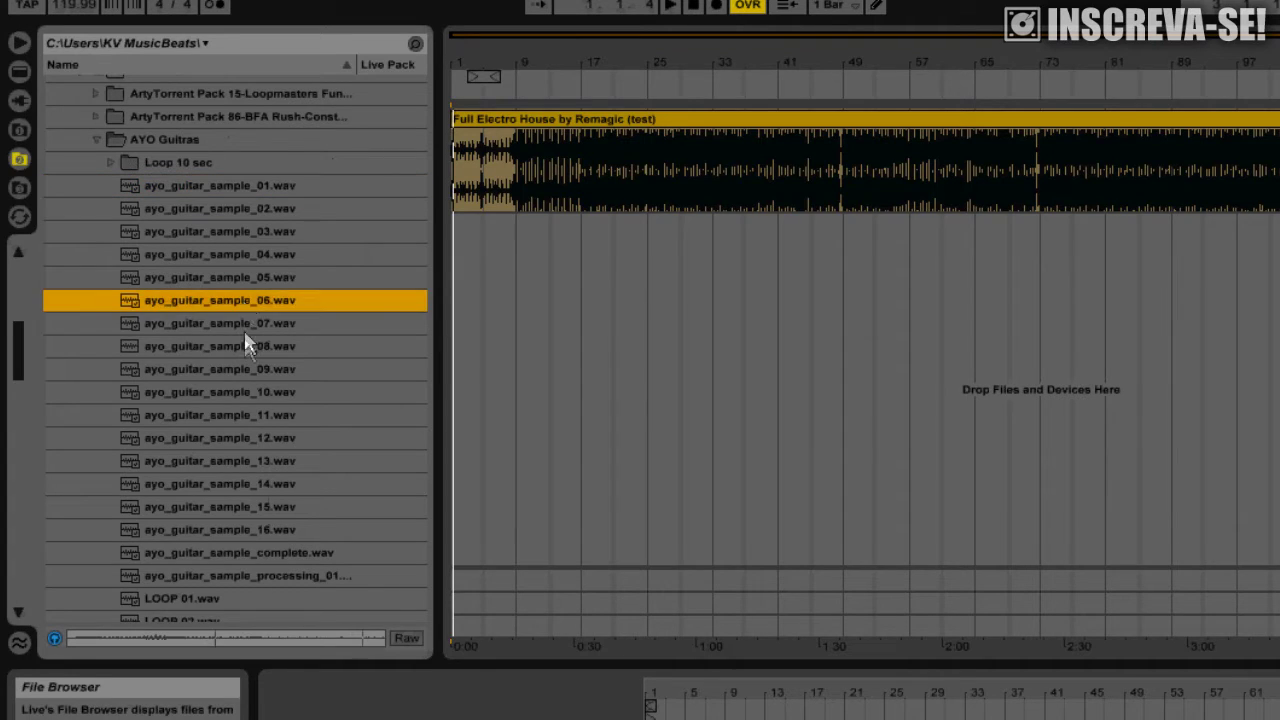
pyautogui.click(244, 340)
pyautogui.click(235, 438)
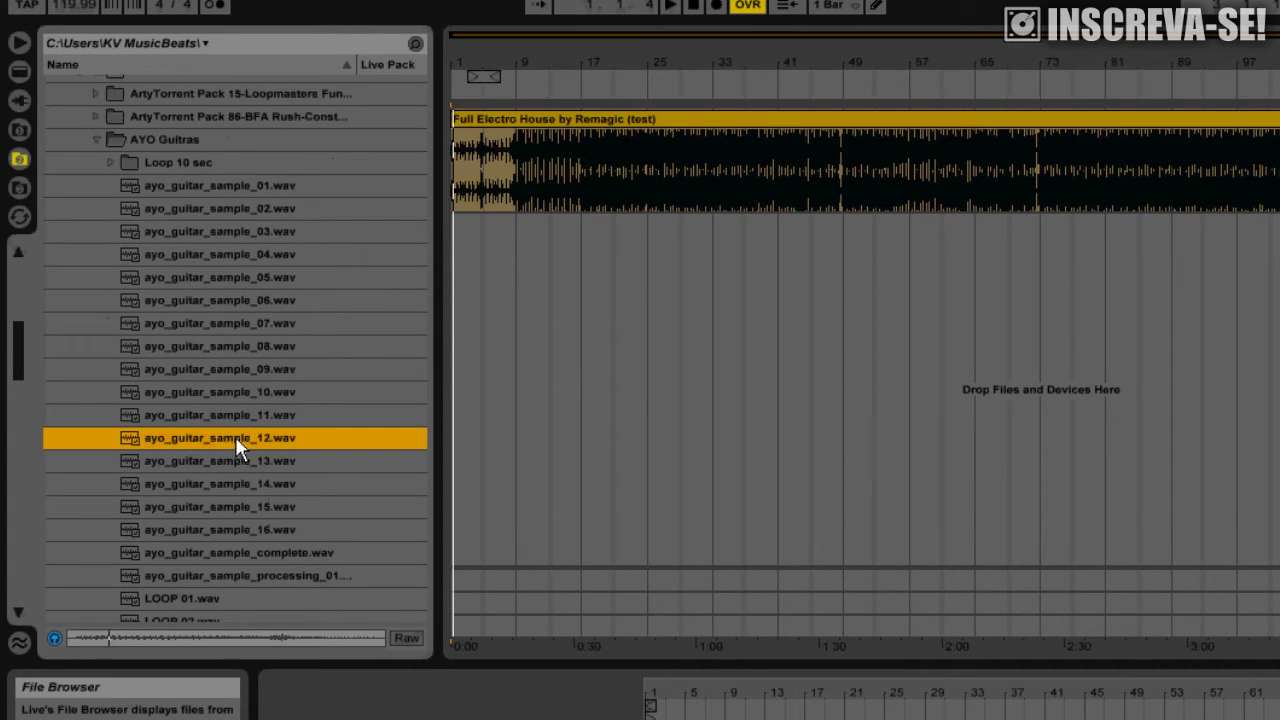
pyautogui.click(263, 507)
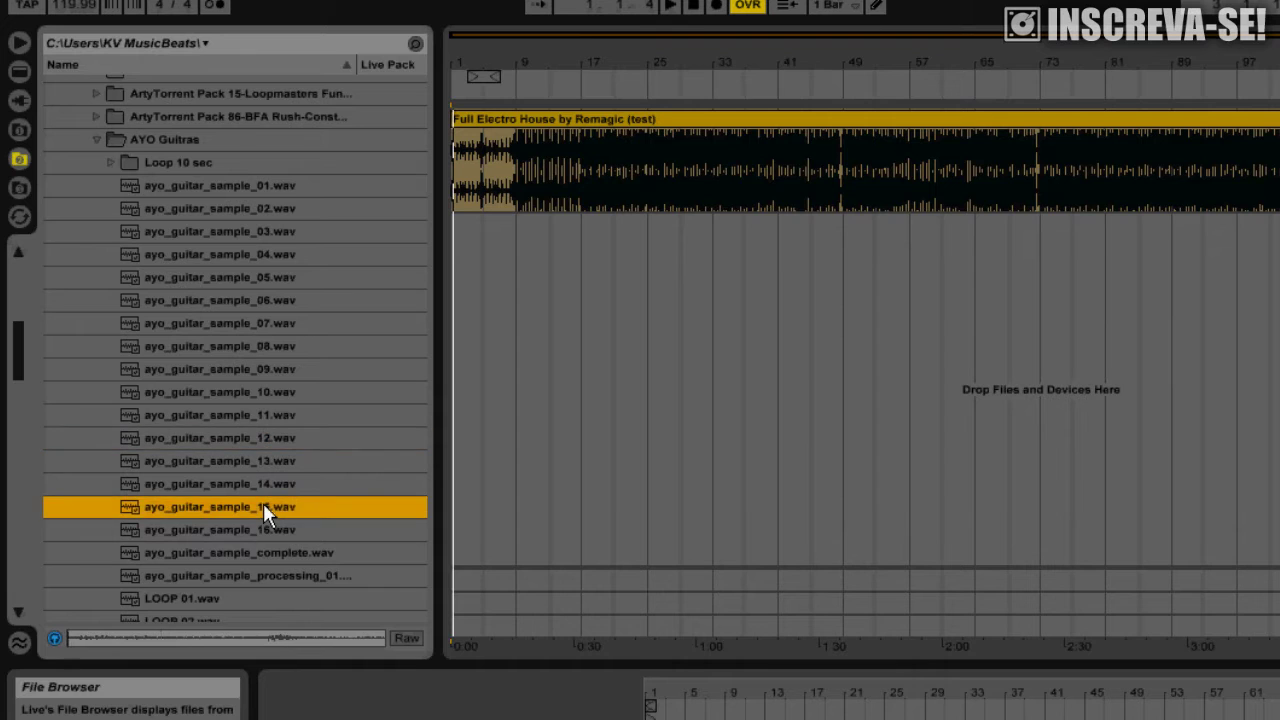
# Step: Place ayo_guitar_sample_10.wav at bar 49 on a new audio track below 1 Audio
pyautogui.click(274, 393)
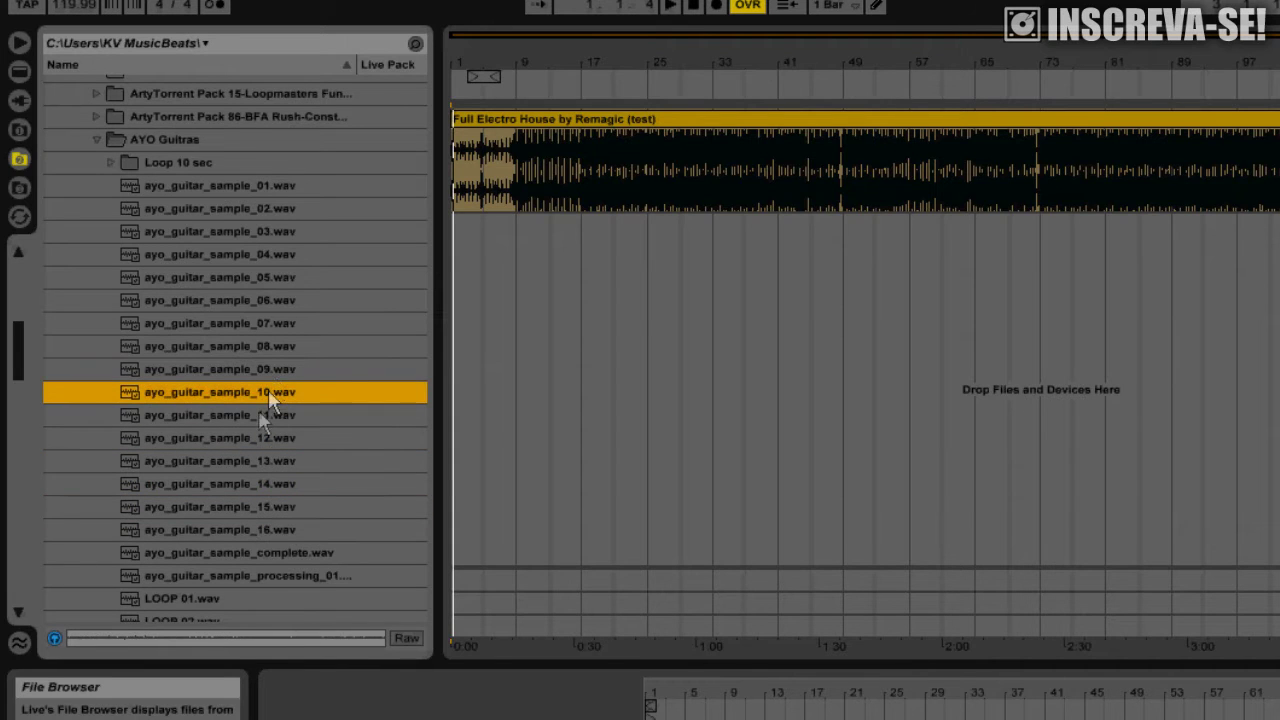
pyautogui.click(813, 289)
pyautogui.click(873, 250)
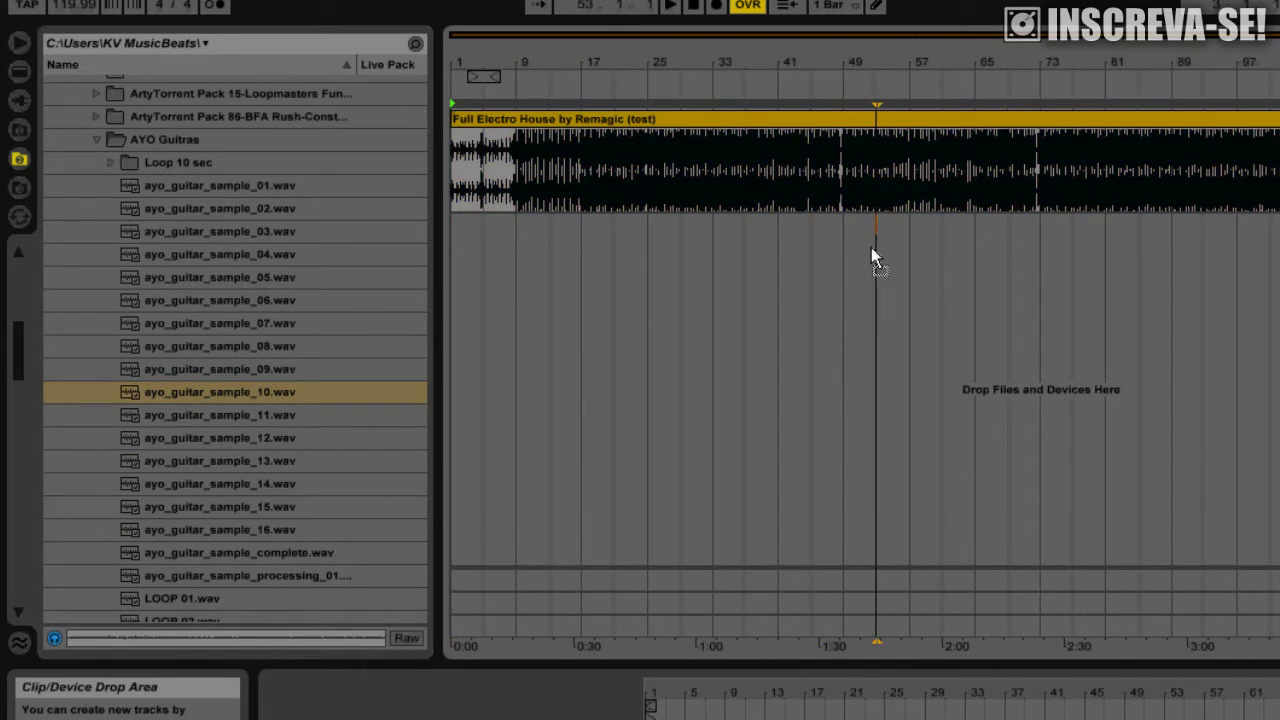
pyautogui.moveTo(866, 247); pyautogui.dragTo(850, 246)
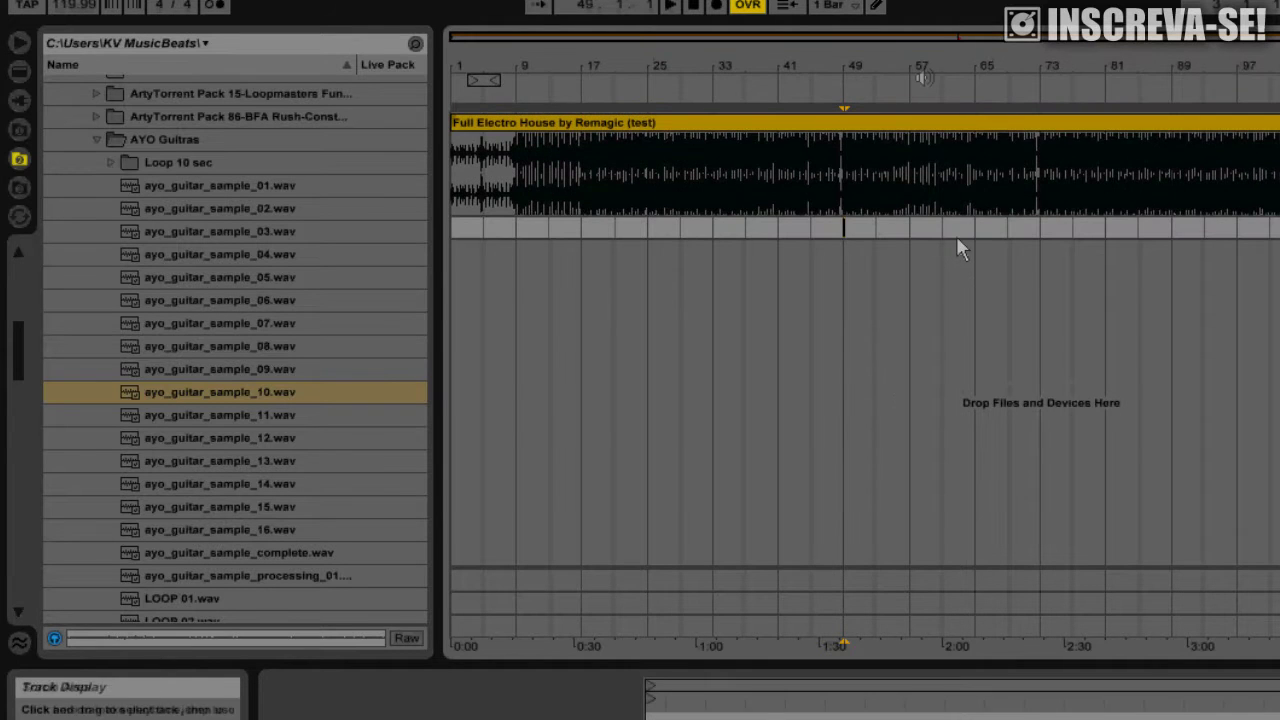
# Step: Play the arrangement from bar 49 to hear the guitar sample against the Full Electro House clip
pyautogui.moveTo(913, 41); pyautogui.dragTo(692, 188)
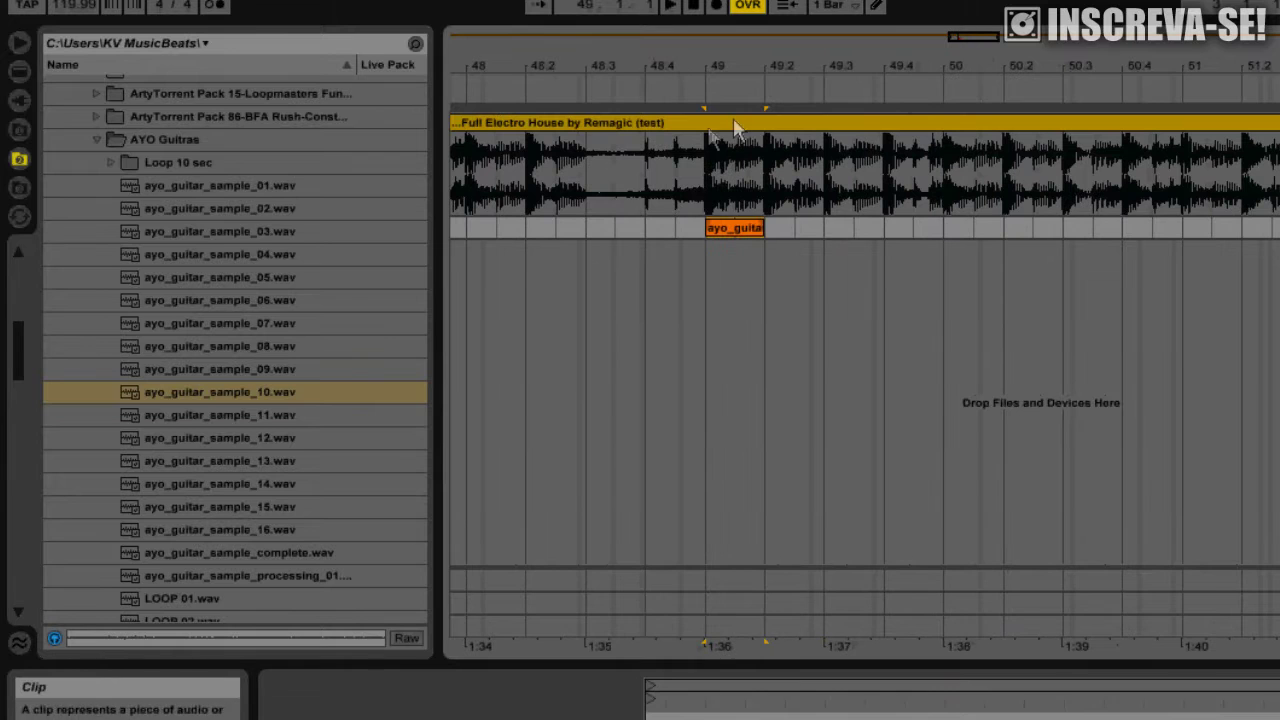
pyautogui.click(705, 130)
pyautogui.press('space')
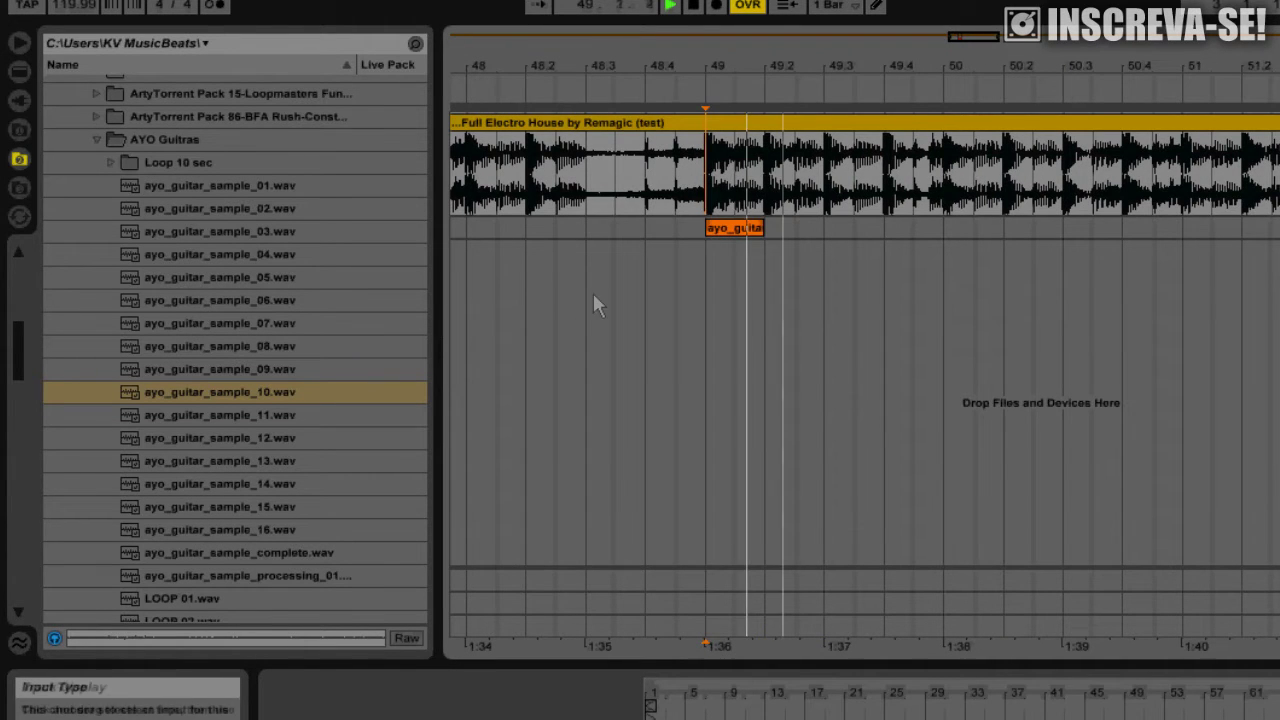
pyautogui.press('space')
pyautogui.press('space')
pyautogui.press('space')
pyautogui.click(1279, 123)
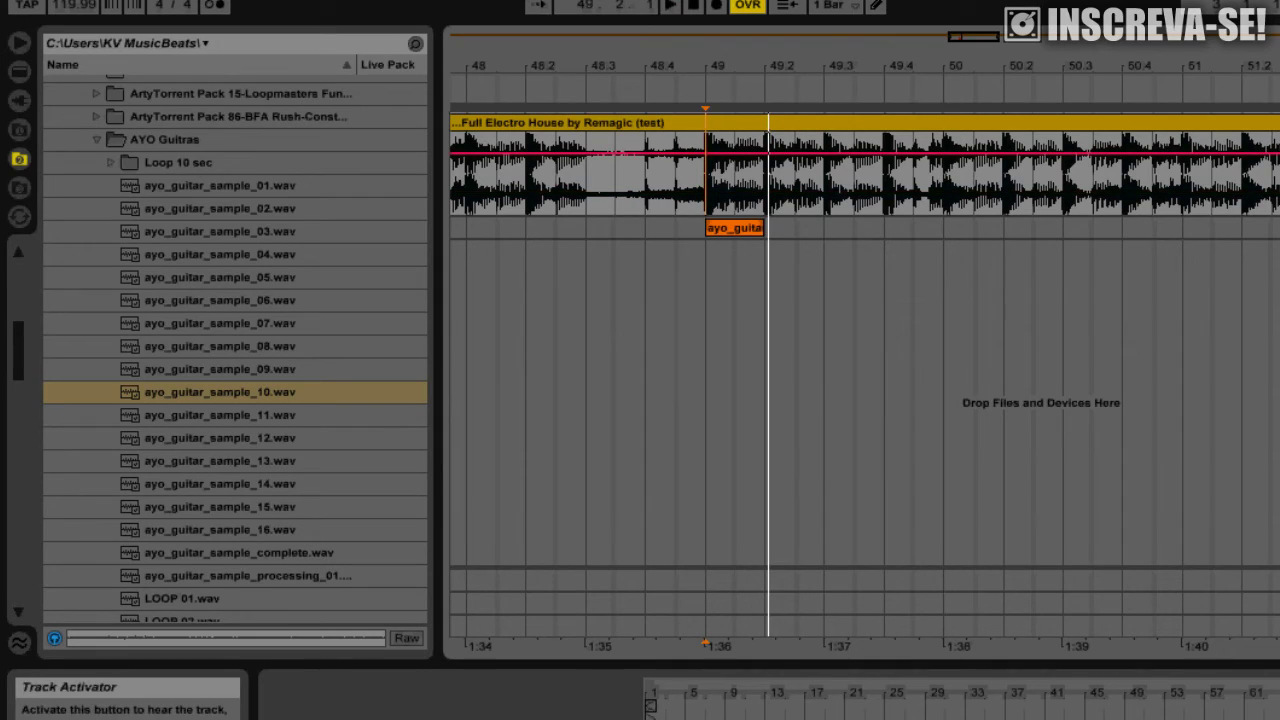
# Step: Raise the gain of the guitar clip on 2 Audio to 13.8 dB and listen to it
pyautogui.click(793, 237)
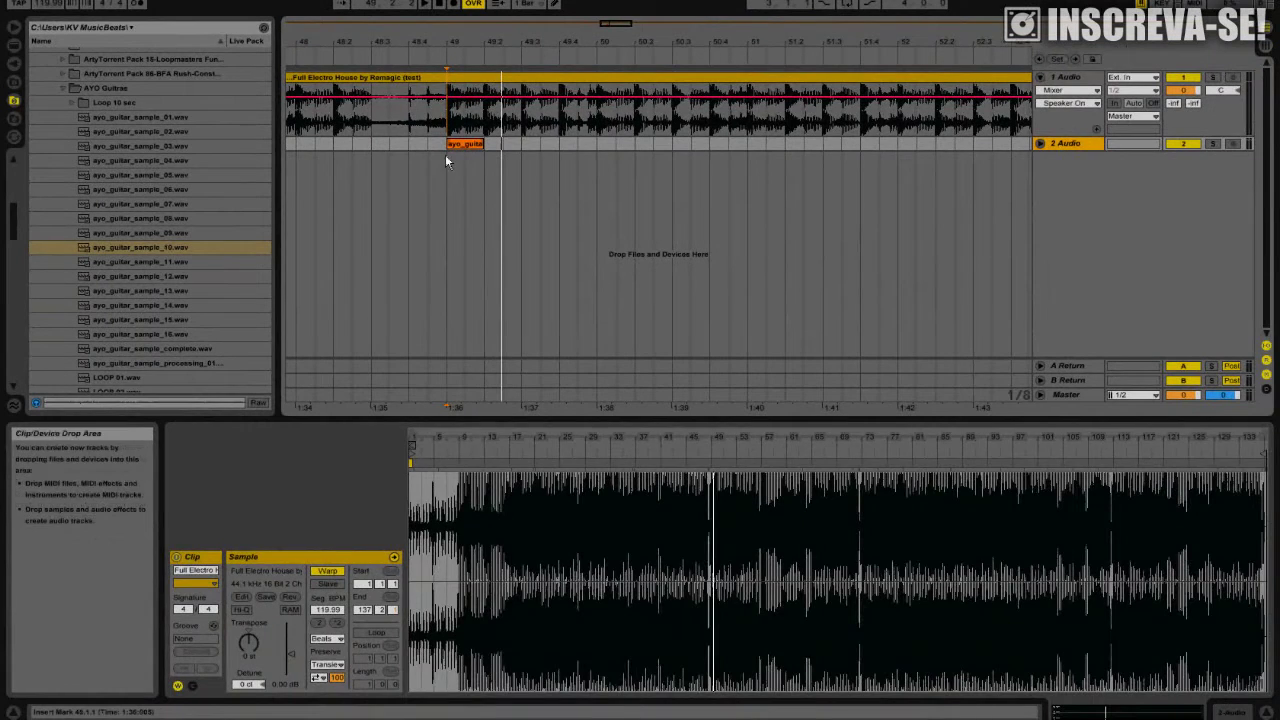
pyautogui.click(636, 196)
pyautogui.moveTo(292, 657); pyautogui.dragTo(292, 638)
pyautogui.press('space')
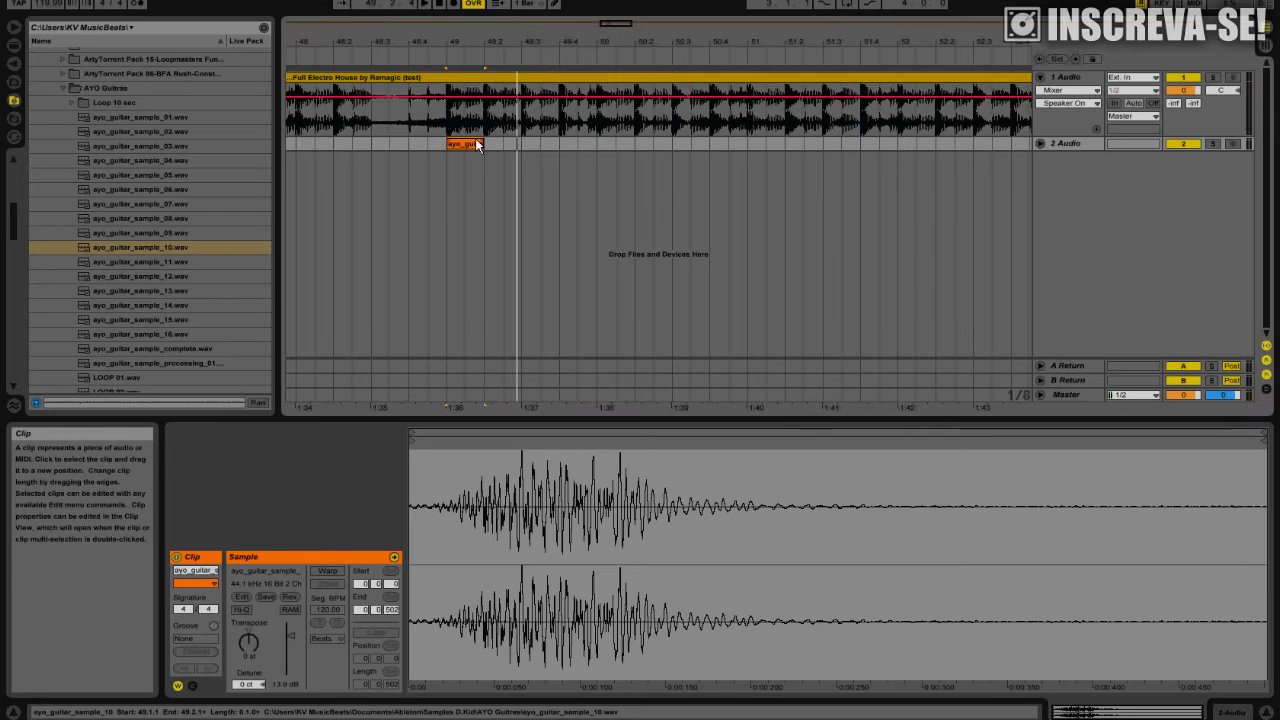
# Step: Paste copies of the guitar clip at 49.3 and 50.1 on 2 Audio and play the pattern
pyautogui.click(525, 143)
pyautogui.hotkey('ctrl', 'v')
pyautogui.click(594, 146)
pyautogui.hotkey('ctrl', 'v')
pyautogui.click(463, 143)
pyautogui.press('space')
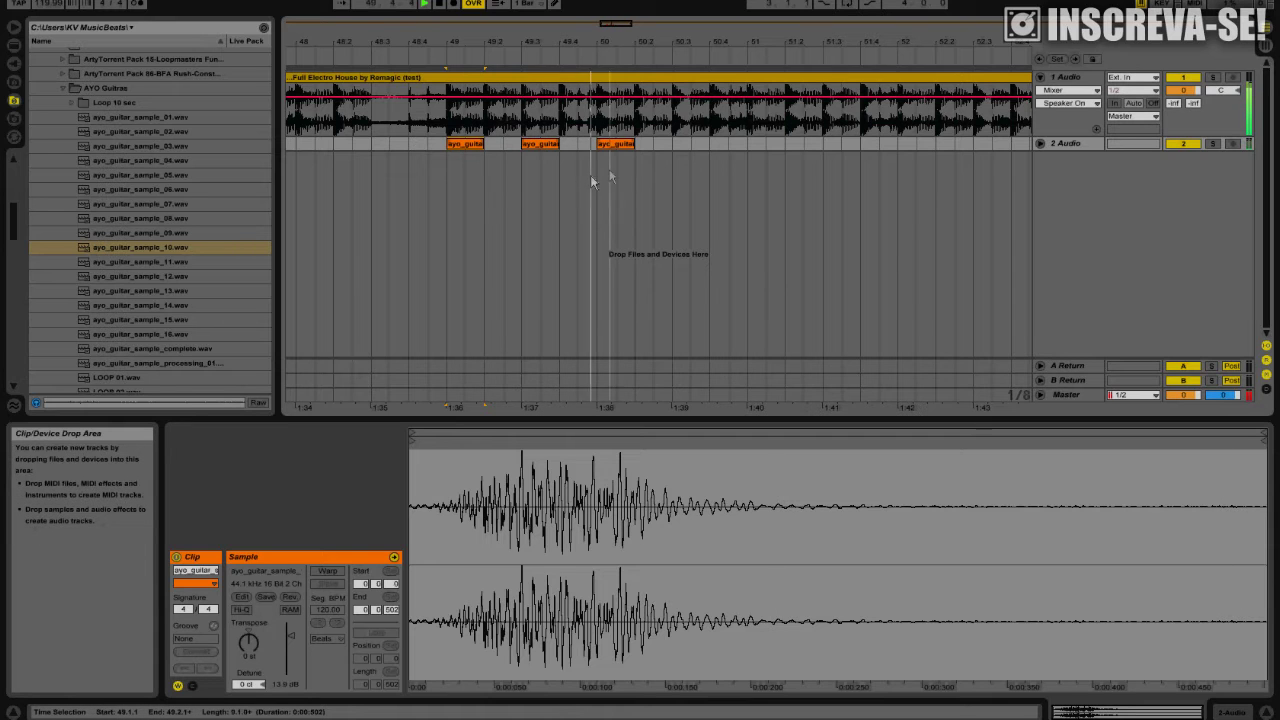
pyautogui.press('space')
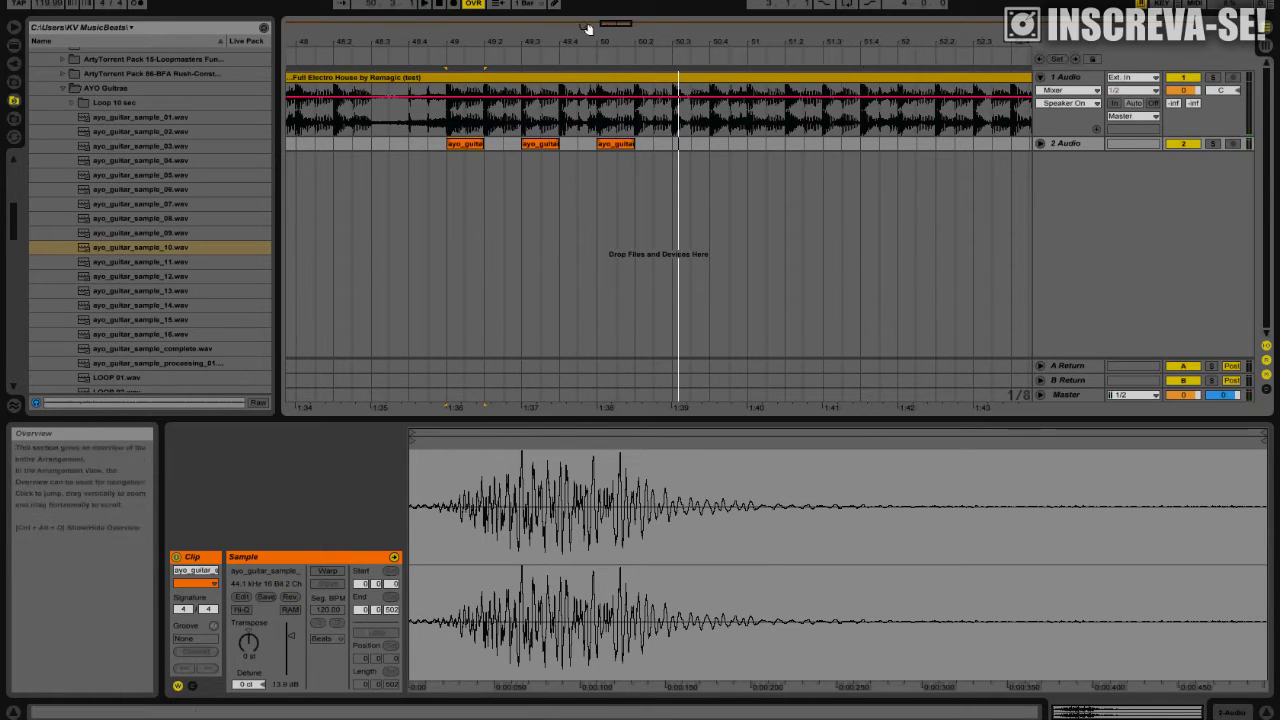
# Step: Play the guitar pattern from bar 49 and add a fourth copy of the clip at 50.3 on 2 Audio
pyautogui.moveTo(623, 25)
pyautogui.mouseDown()
pyautogui.moveTo(622, 0)
pyautogui.moveTo(618, 40)
pyautogui.mouseUp()
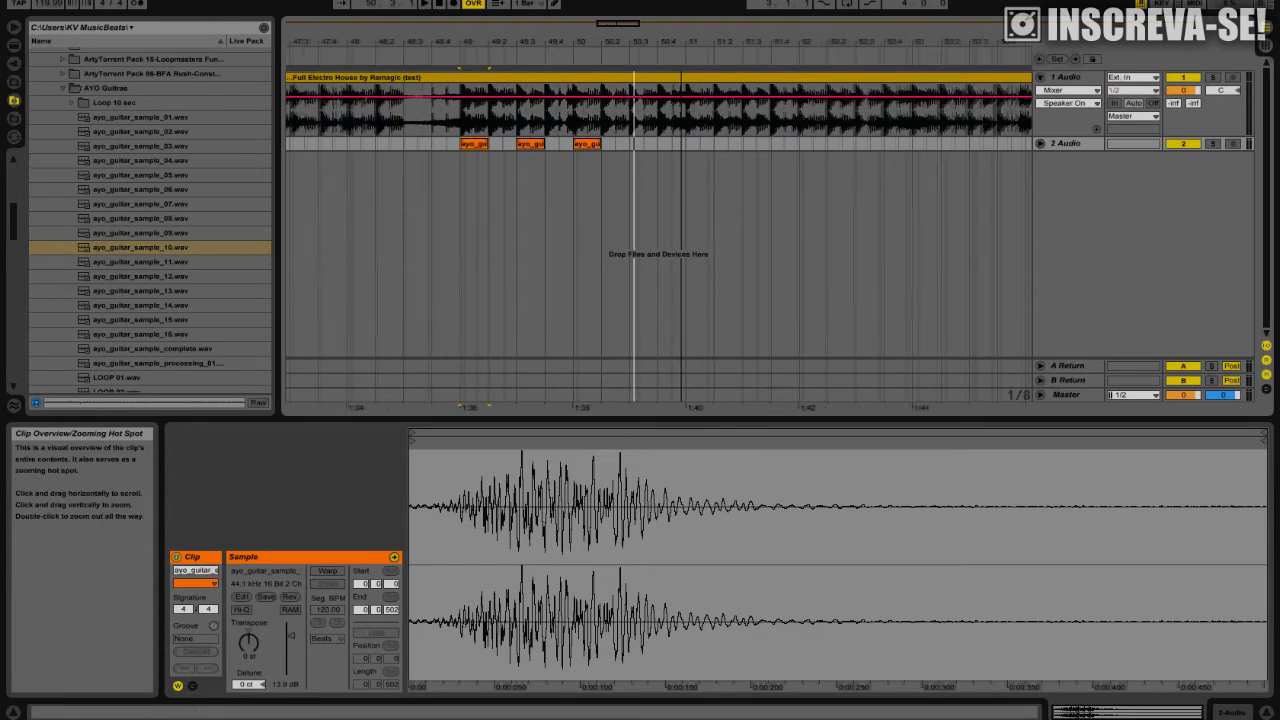
pyautogui.click(585, 145)
pyautogui.click(456, 156)
pyautogui.press('space')
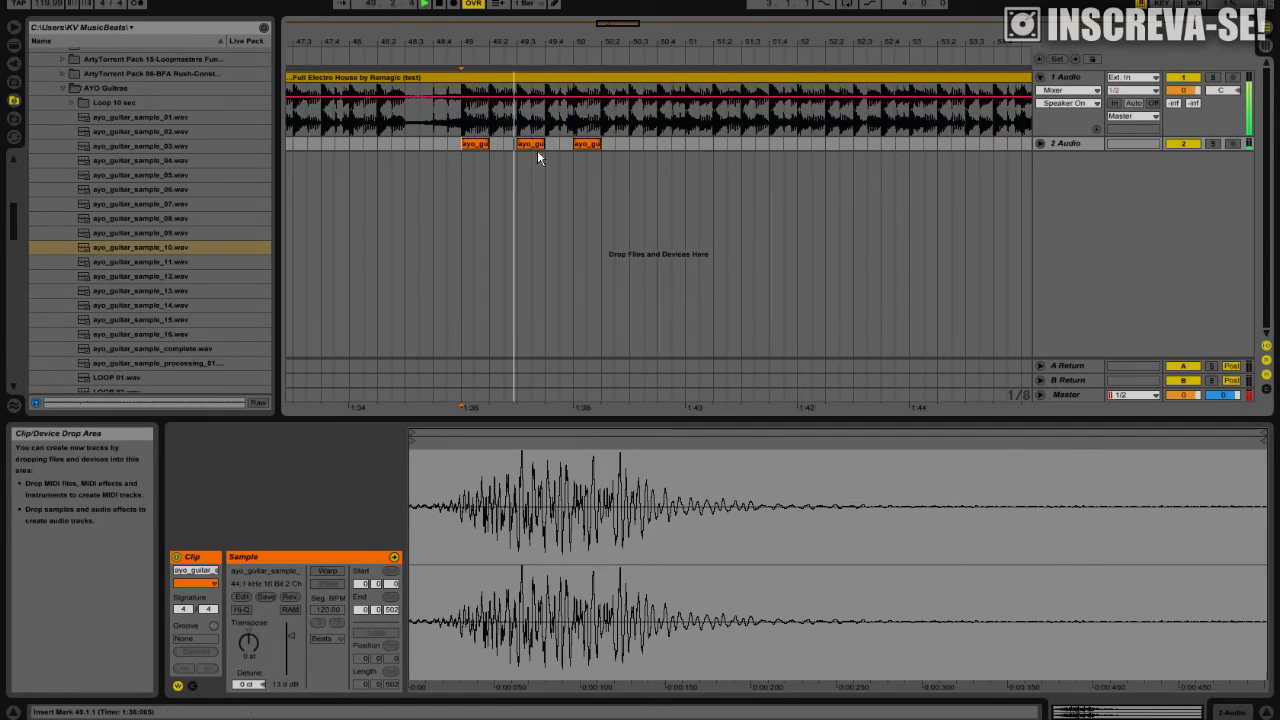
pyautogui.click(592, 145)
pyautogui.press('space')
pyautogui.moveTo(629, 142); pyautogui.dragTo(630, 143)
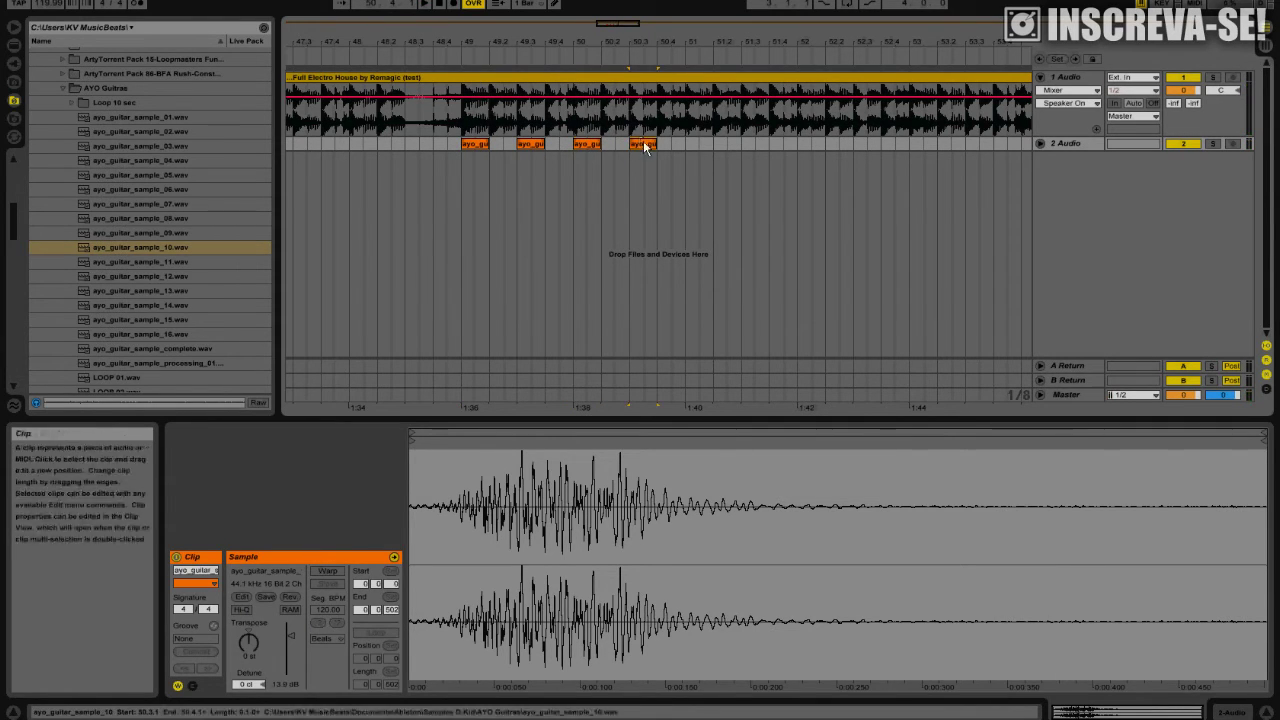
# Step: Place ayo_guitar_sample_11.wav at 50.3 on 2 Audio, with its clip gain raised to 10.8 dB
pyautogui.click(153, 262)
pyautogui.moveTo(154, 262); pyautogui.dragTo(630, 142)
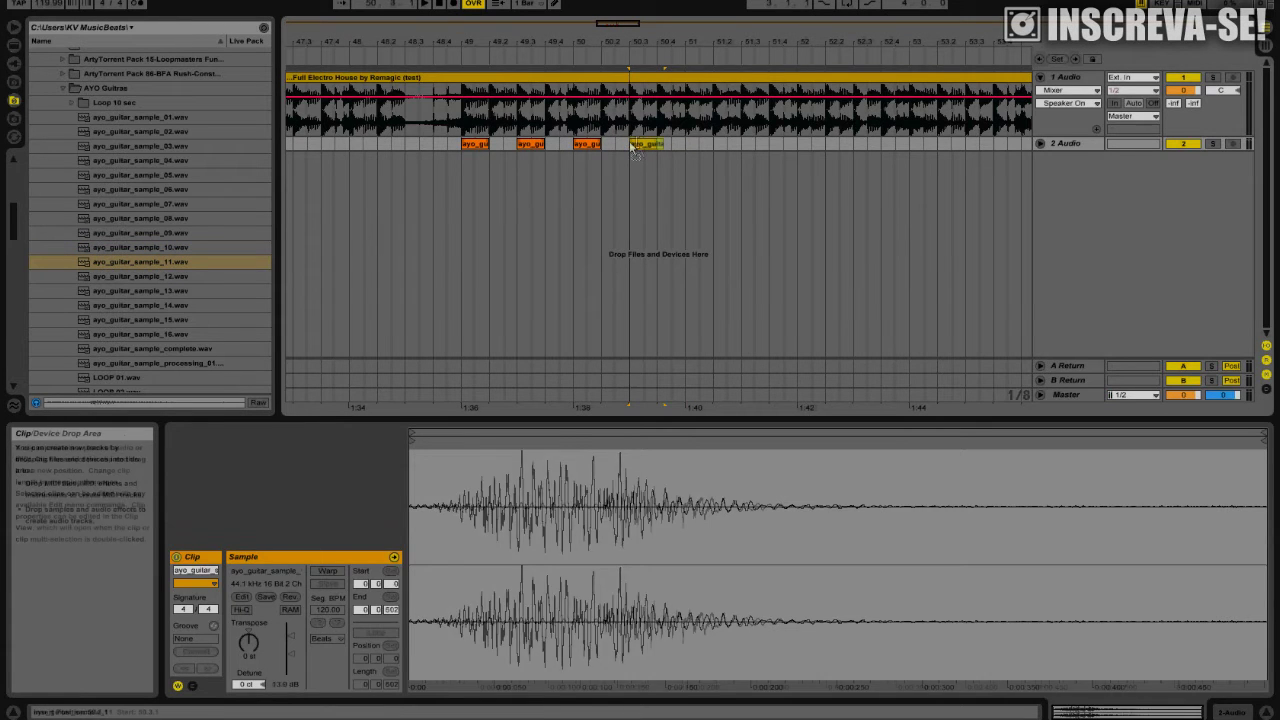
pyautogui.moveTo(290, 654); pyautogui.dragTo(292, 640)
pyautogui.press('space')
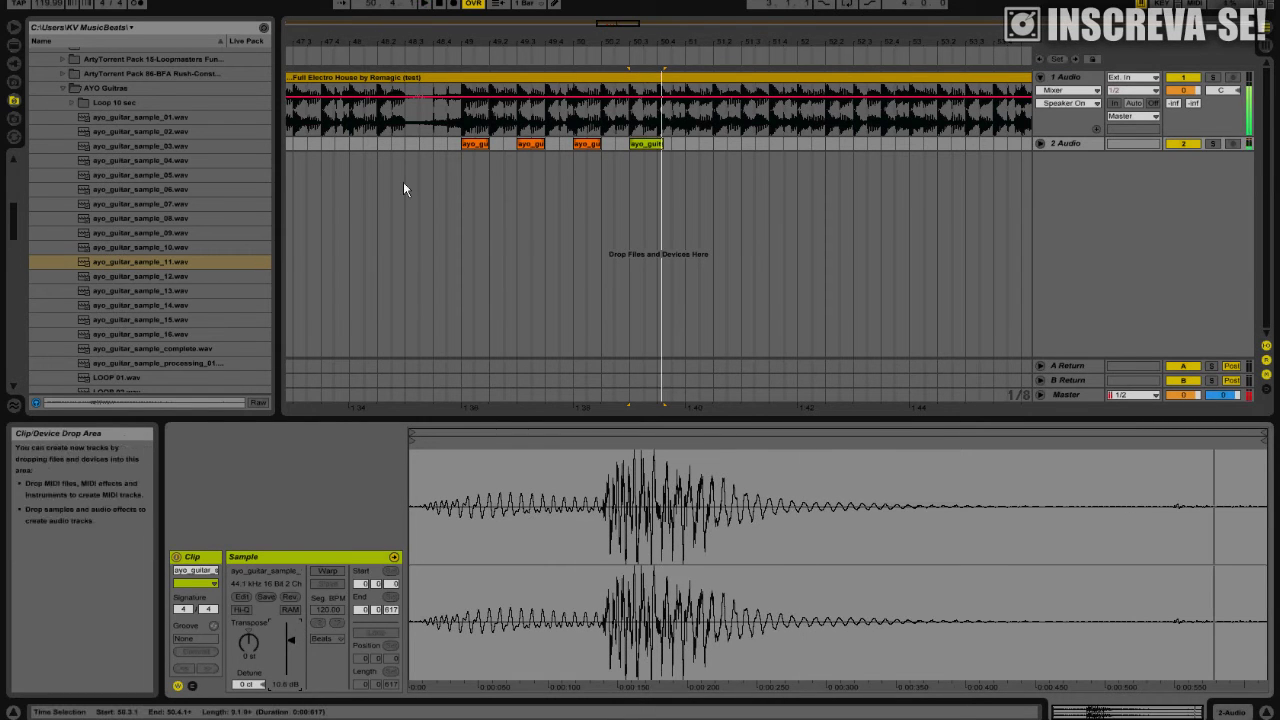
# Step: Trim the quiet beginning of the ayo_guitar_sample_11 clip on 2 Audio so it starts at 0.0.137
pyautogui.press('space')
pyautogui.moveTo(633, 146); pyautogui.dragTo(643, 145)
pyautogui.hotkey('ctrl', 'z')
pyautogui.moveTo(418, 433); pyautogui.dragTo(600, 433)
pyautogui.moveTo(411, 441); pyautogui.dragTo(600, 440)
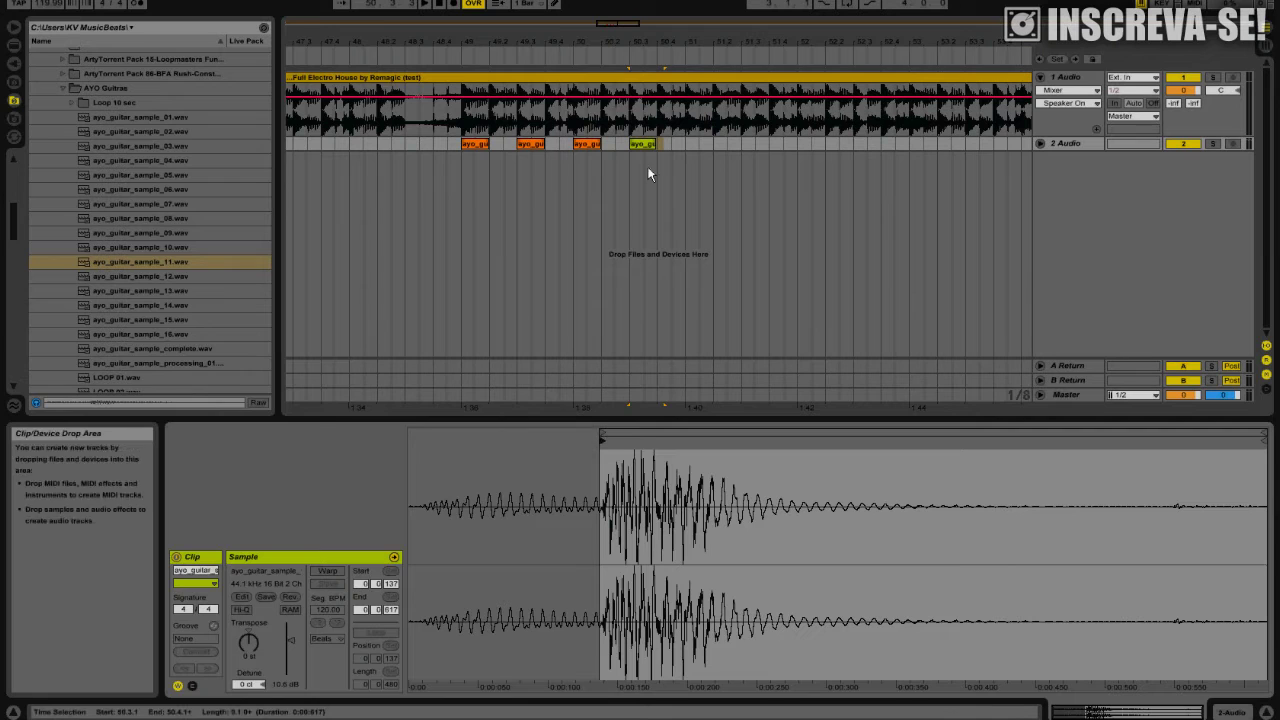
# Step: Play the trimmed ayo_guitar_sample_11 clip at 50.3 several times to check its timing
pyautogui.moveTo(629, 24); pyautogui.dragTo(587, 163)
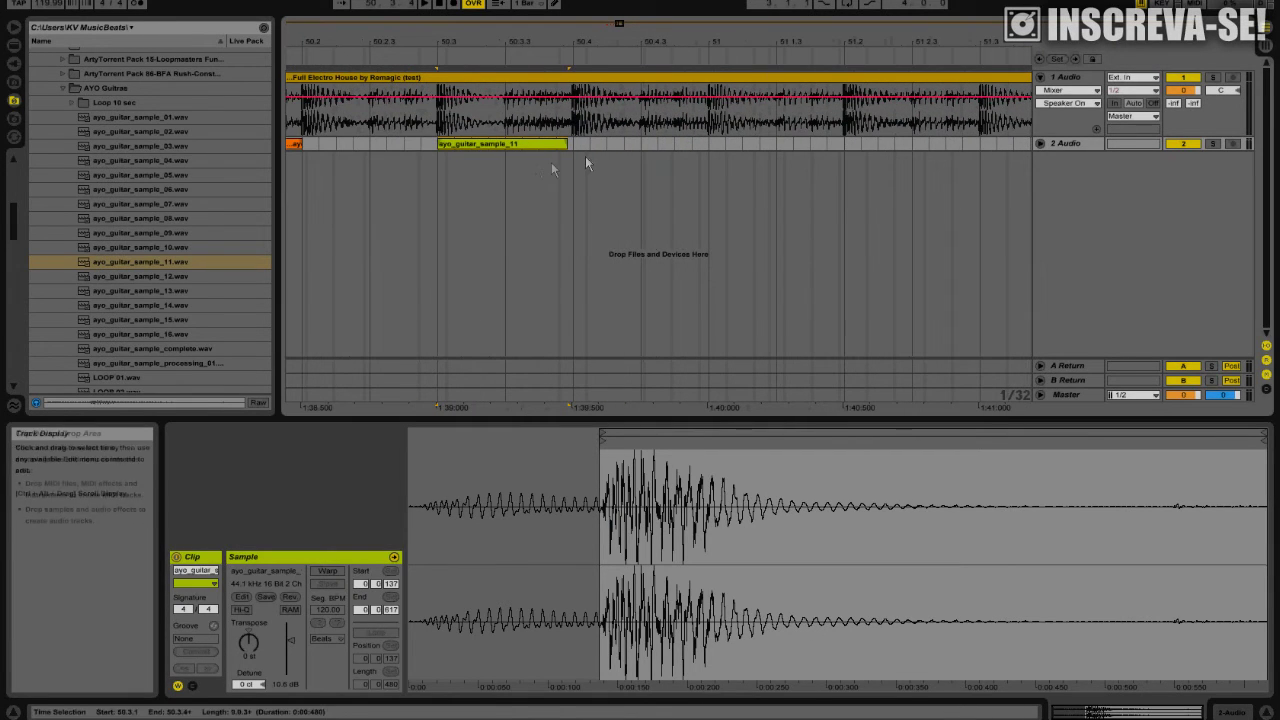
pyautogui.press('space')
pyautogui.press('space')
pyautogui.press('space')
pyautogui.press('space')
pyautogui.press('space')
pyautogui.press('space')
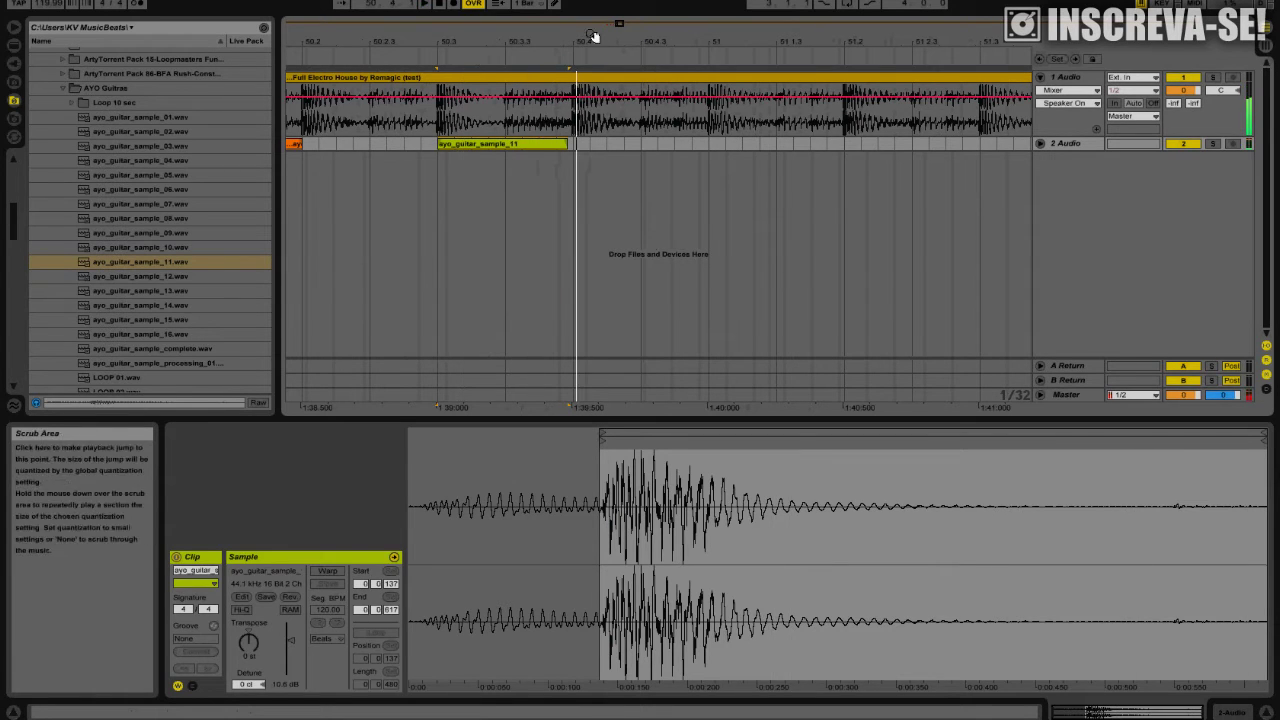
# Step: Play the whole four-clip guitar pattern from 48.4.4, just before bar 49
pyautogui.moveTo(628, 25); pyautogui.dragTo(605, 0)
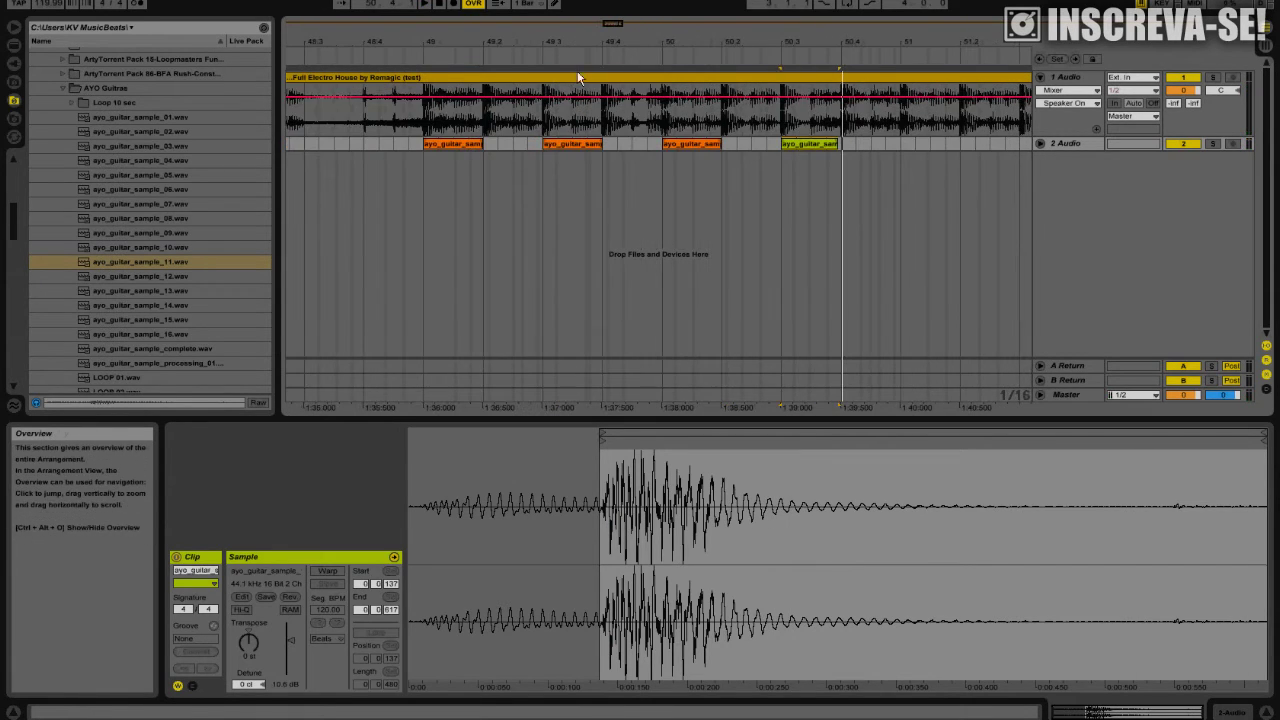
pyautogui.click(406, 140)
pyautogui.press('space')
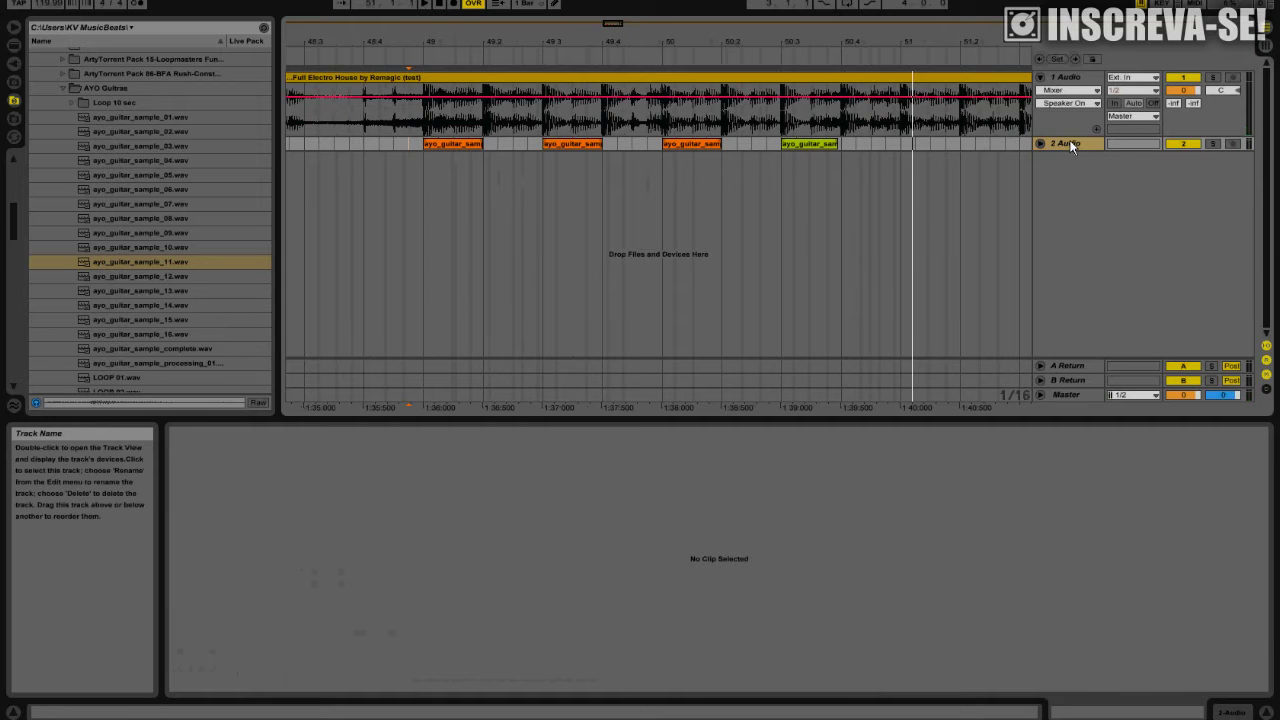
# Step: Raise the track volume of 2 Audio to 4.3 dB in Session view and play the pattern again in Arrangement view
pyautogui.press('Tab')
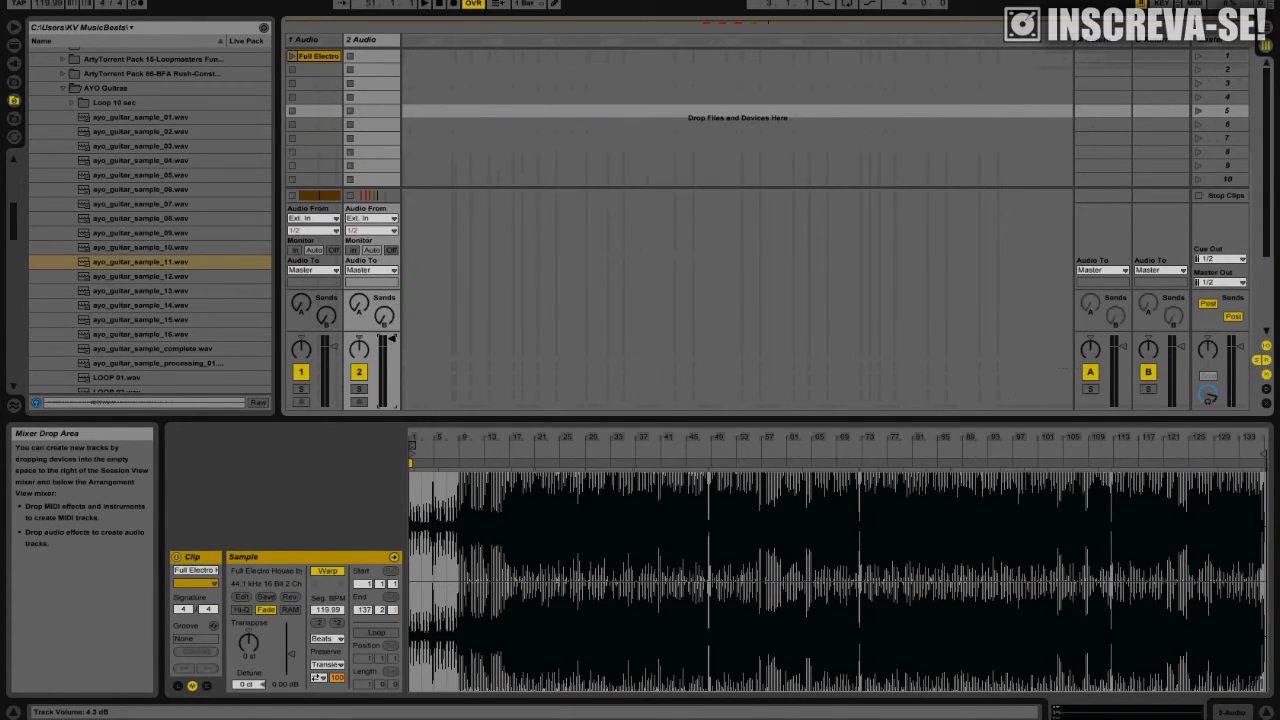
pyautogui.press('Tab')
pyautogui.press('space')
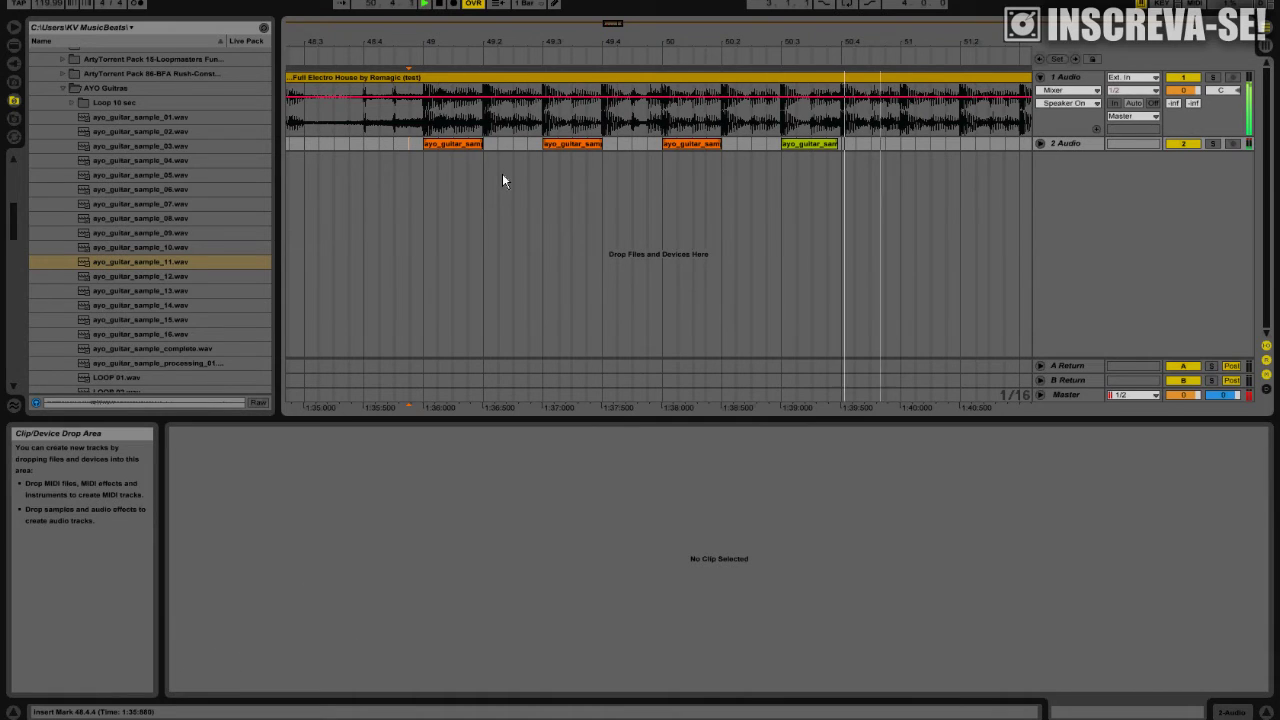
pyautogui.press('space')
# Step: Set the arrangement loop from 49.1.1 to 51.1.1 around the guitar pattern, enable looping and play it
pyautogui.moveTo(615, 23); pyautogui.dragTo(754, 24)
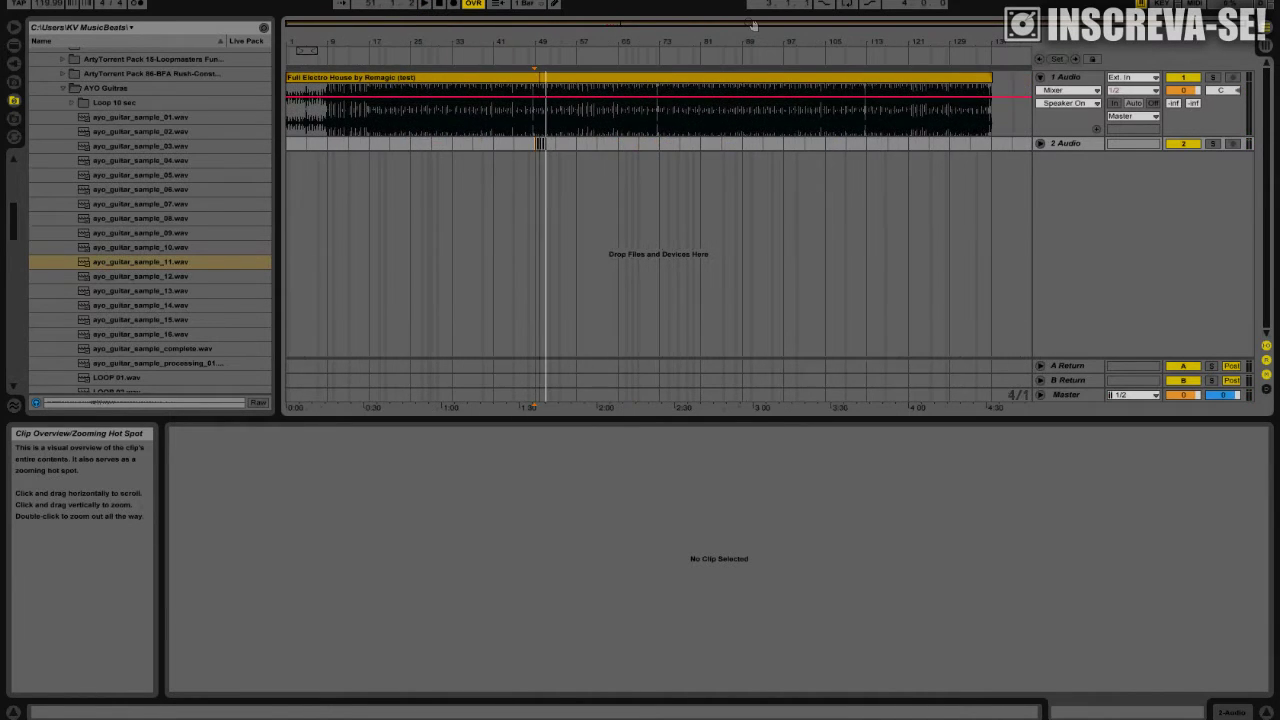
pyautogui.moveTo(312, 50); pyautogui.dragTo(556, 50)
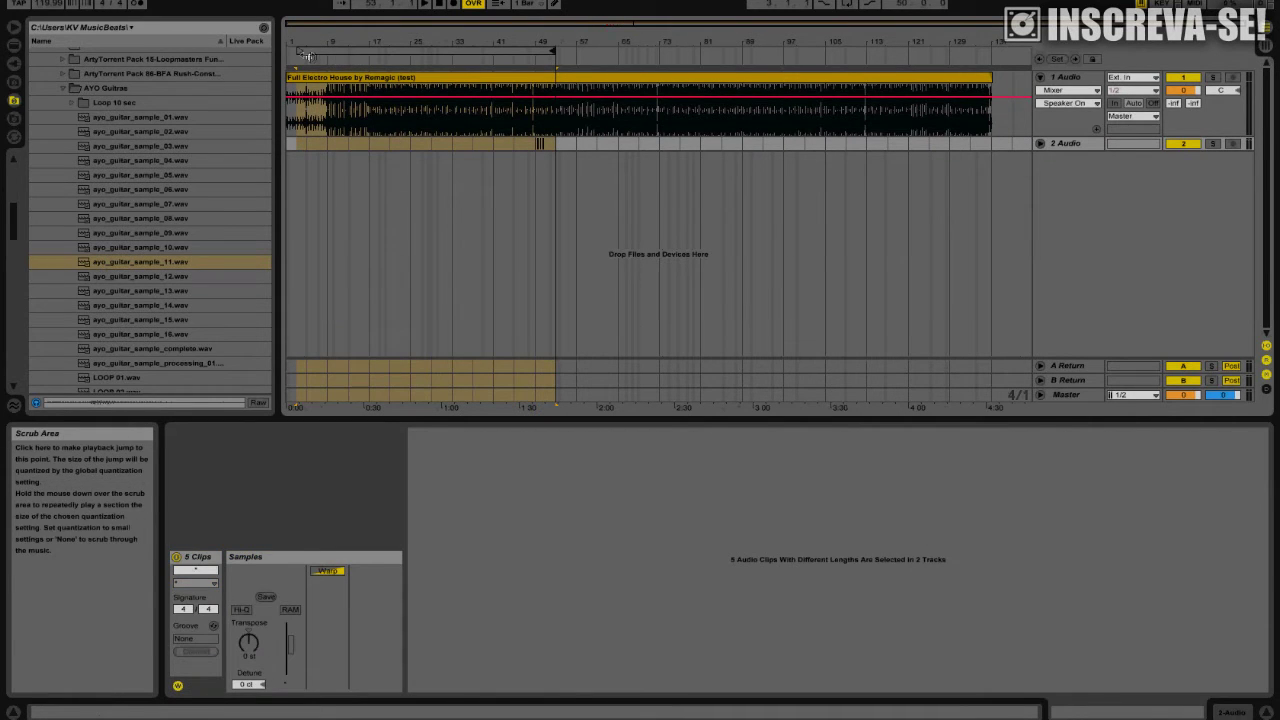
pyautogui.moveTo(305, 53); pyautogui.dragTo(845, 328)
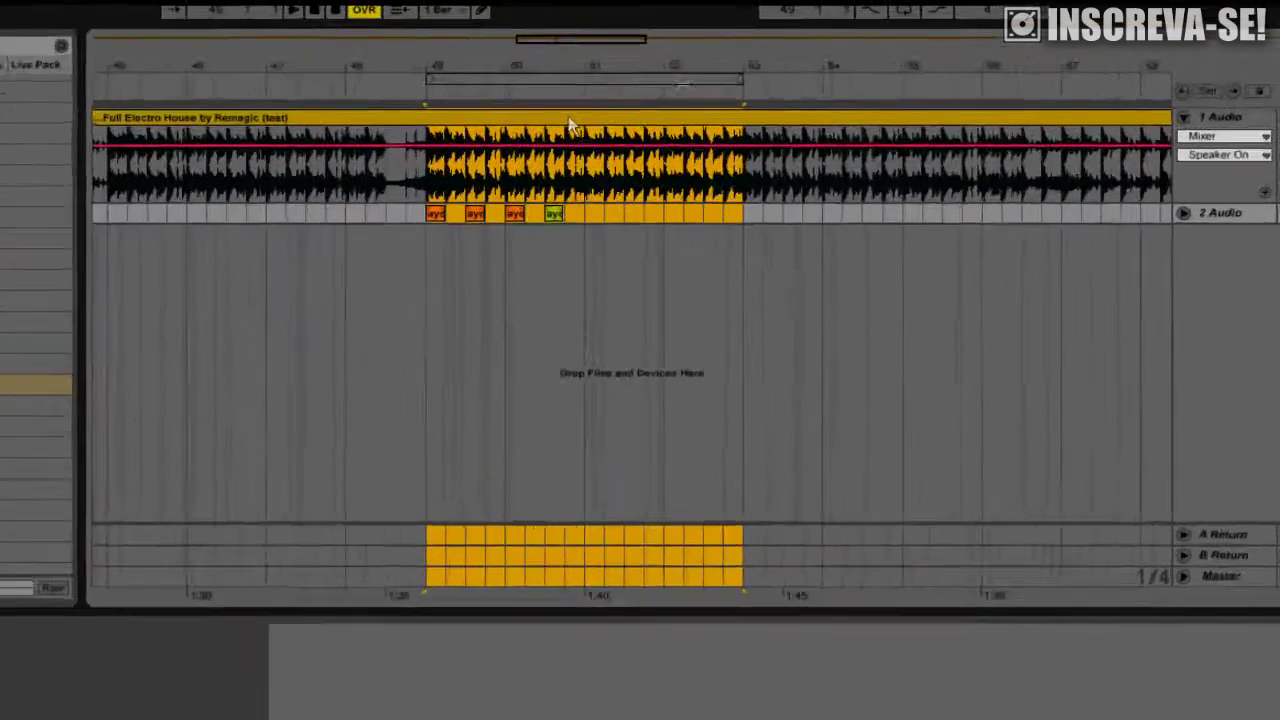
pyautogui.moveTo(737, 105); pyautogui.dragTo(553, 101)
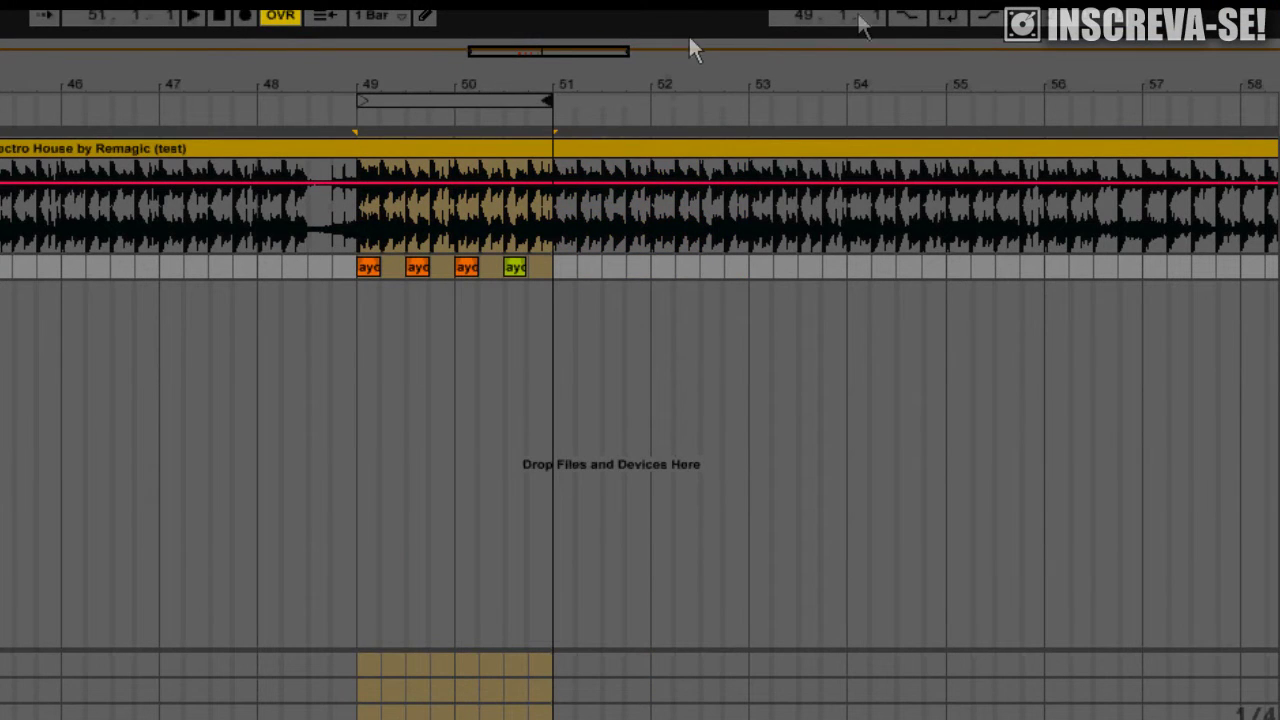
pyautogui.click(948, 18)
pyautogui.press('space')
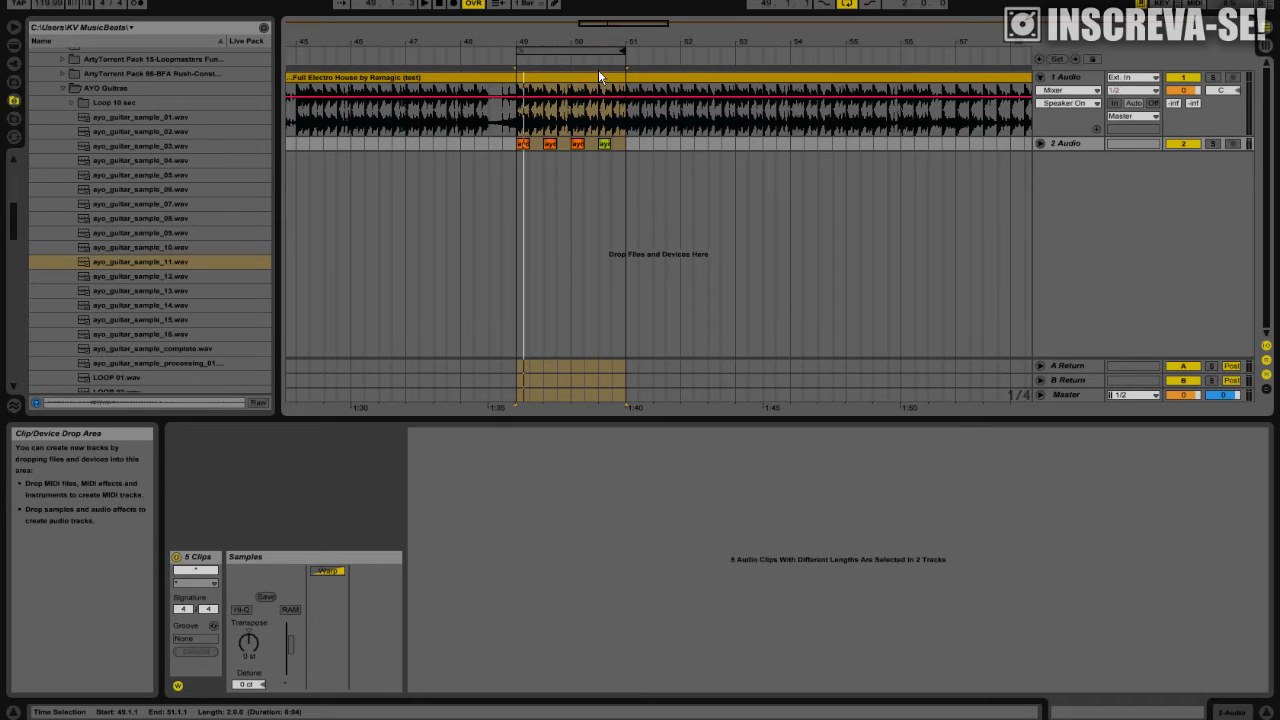
# Step: Inspect the guitar clips at 50.3 and 49.1 on 2 Audio and preview ayo_guitar_sample_10.wav in the AYO Guitras folder
pyautogui.click(1056, 145)
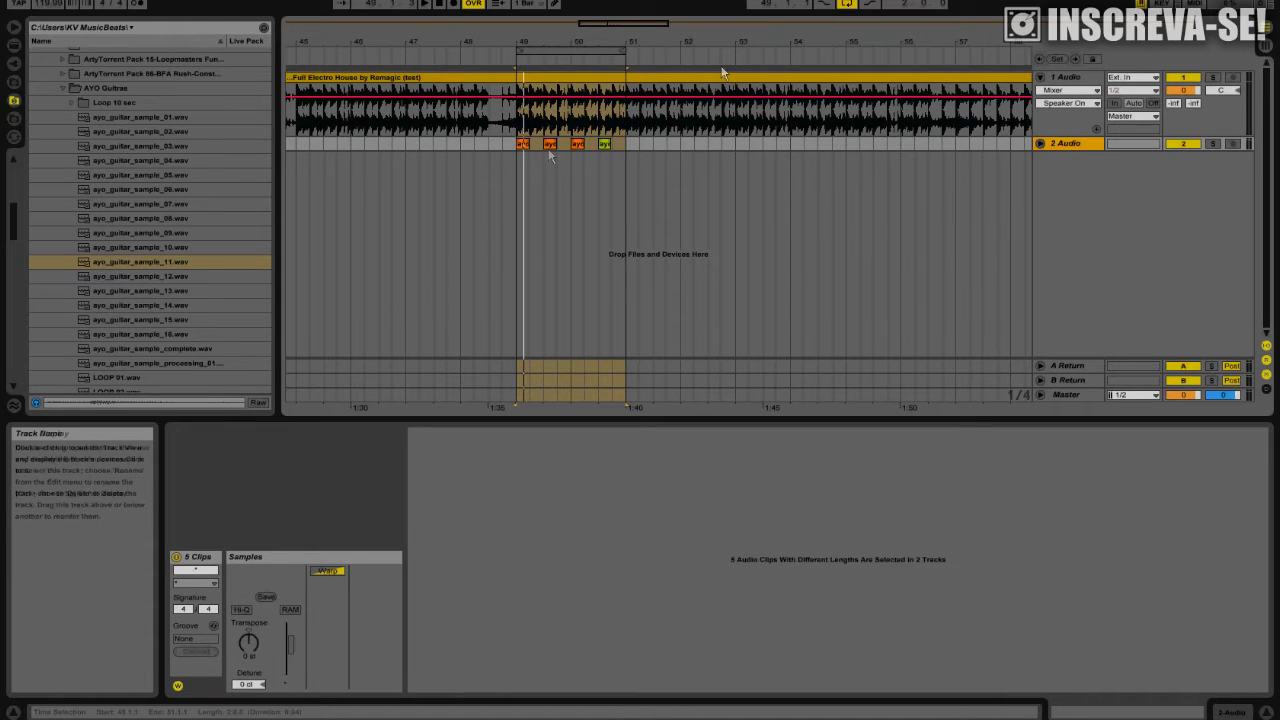
pyautogui.click(605, 144)
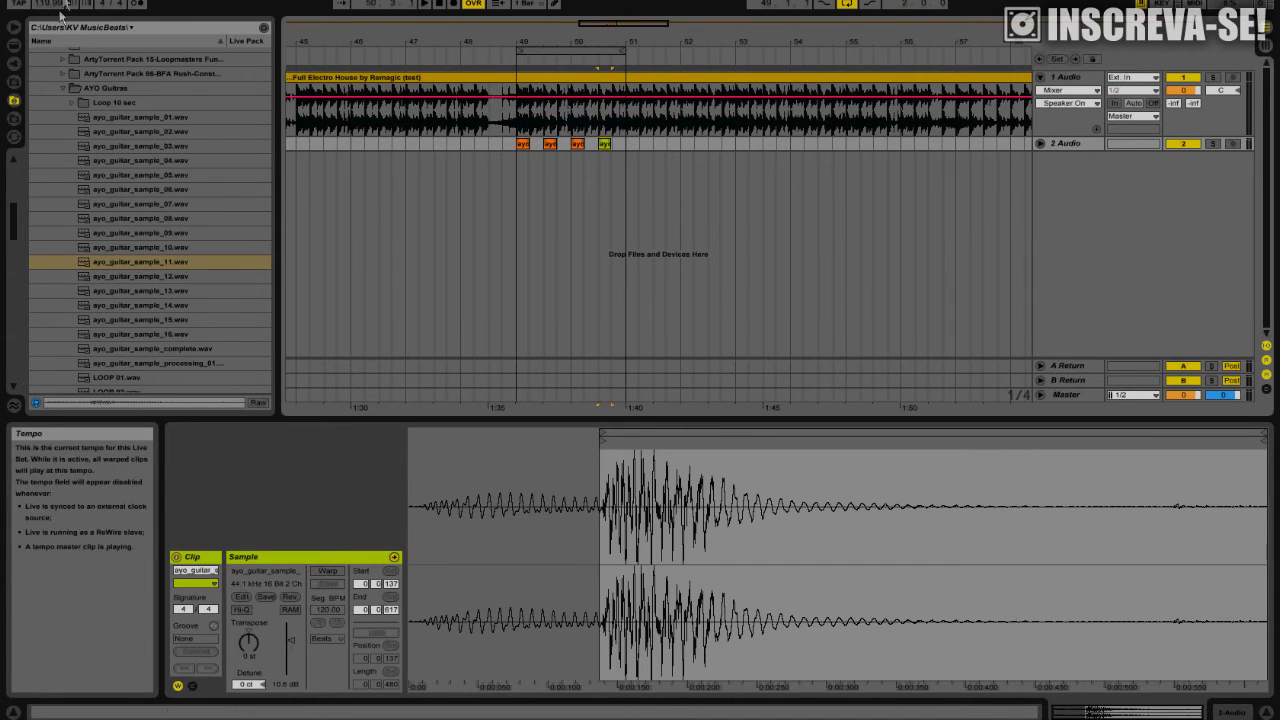
pyautogui.click(524, 145)
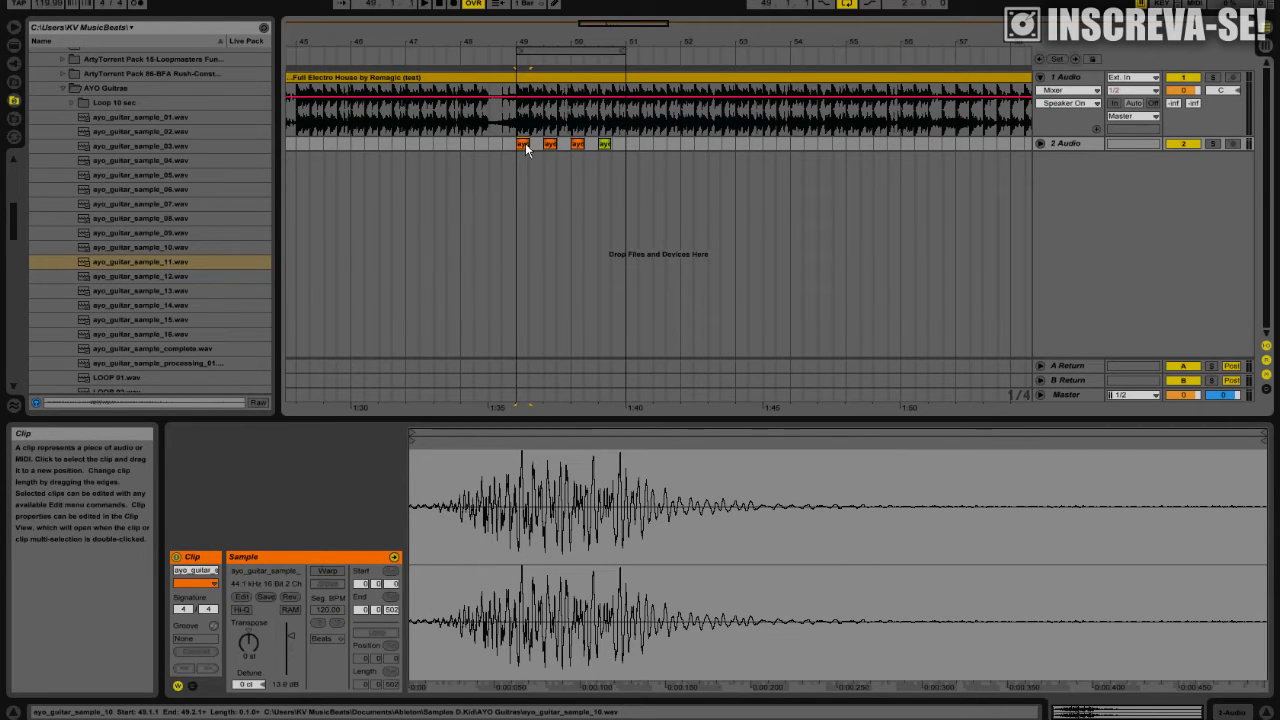
pyautogui.click(1074, 146)
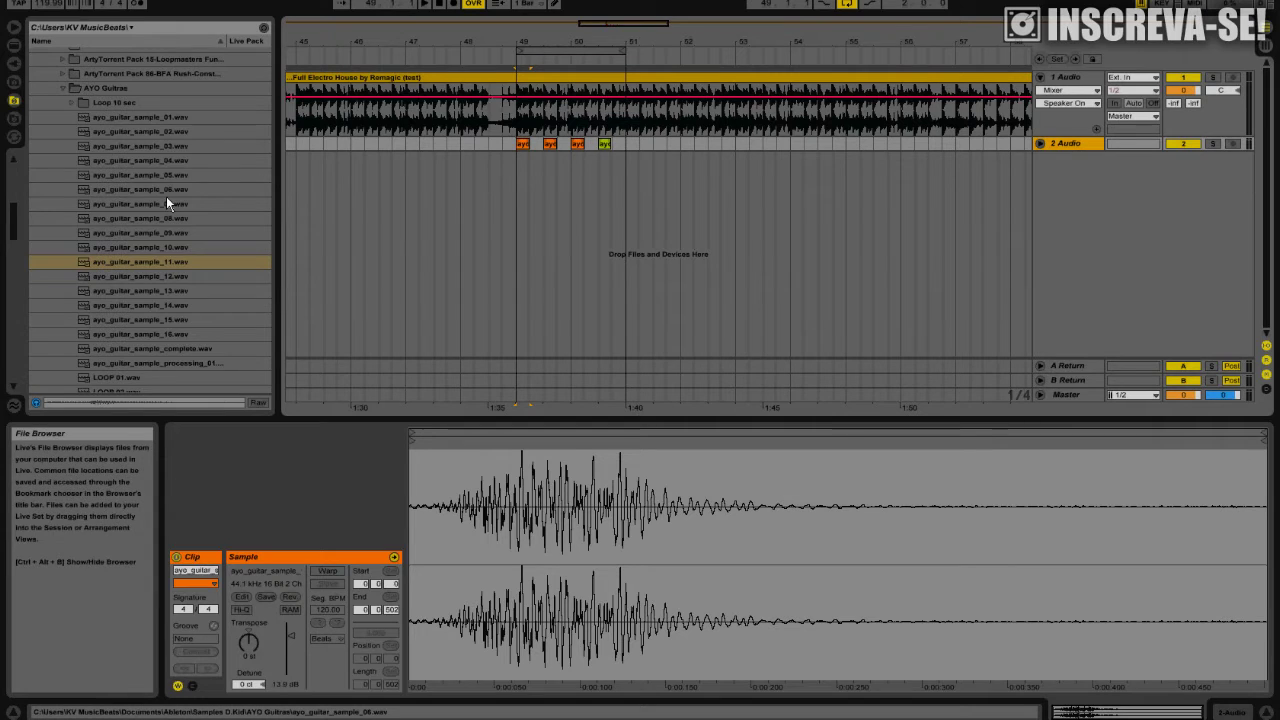
pyautogui.scroll(1, 166, 197)
pyautogui.click(160, 262)
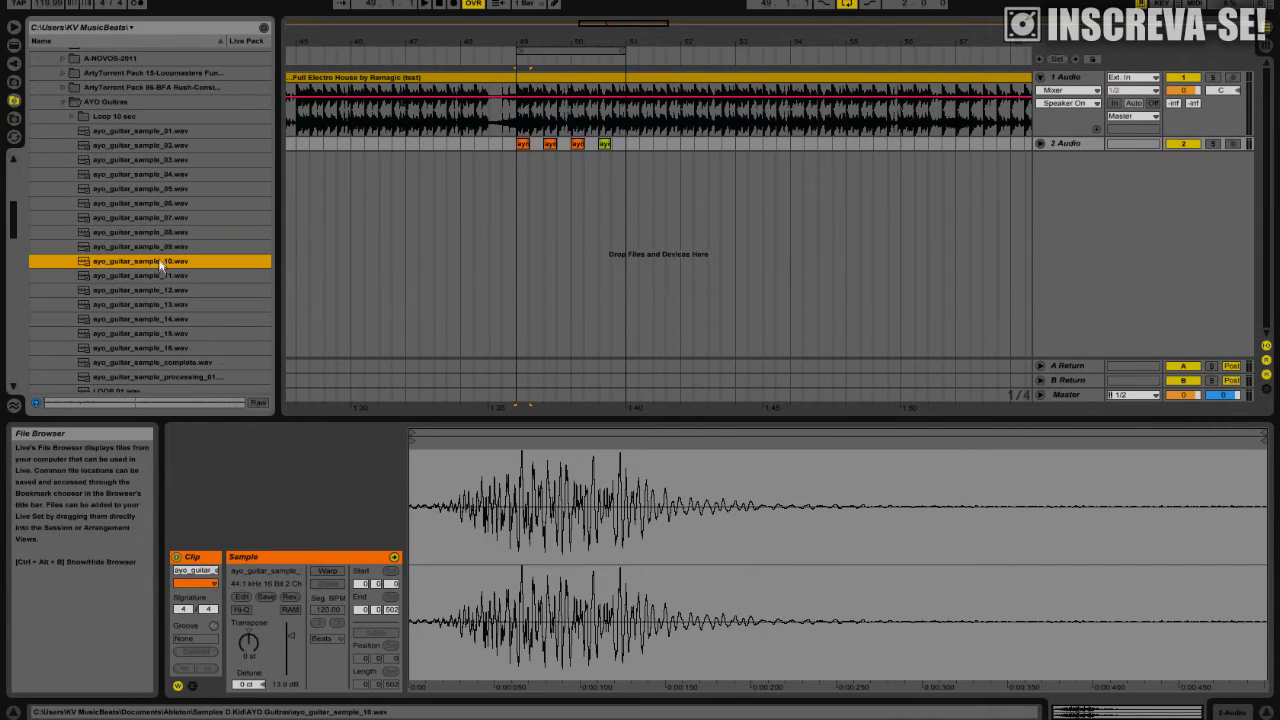
pyautogui.scroll(4, 168, 248)
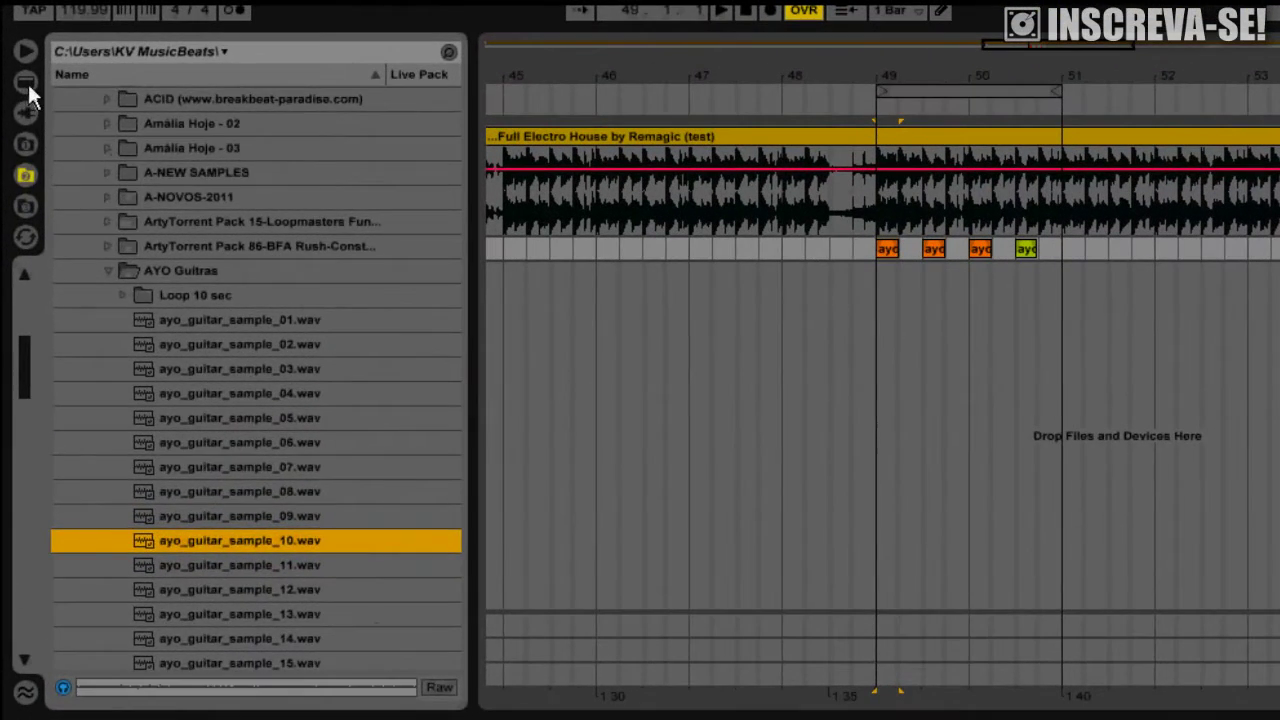
# Step: Look through the Live Devices library, including the audio effects Reverb, Saturator and Simple Delay, up to the instruments
pyautogui.click(16, 53)
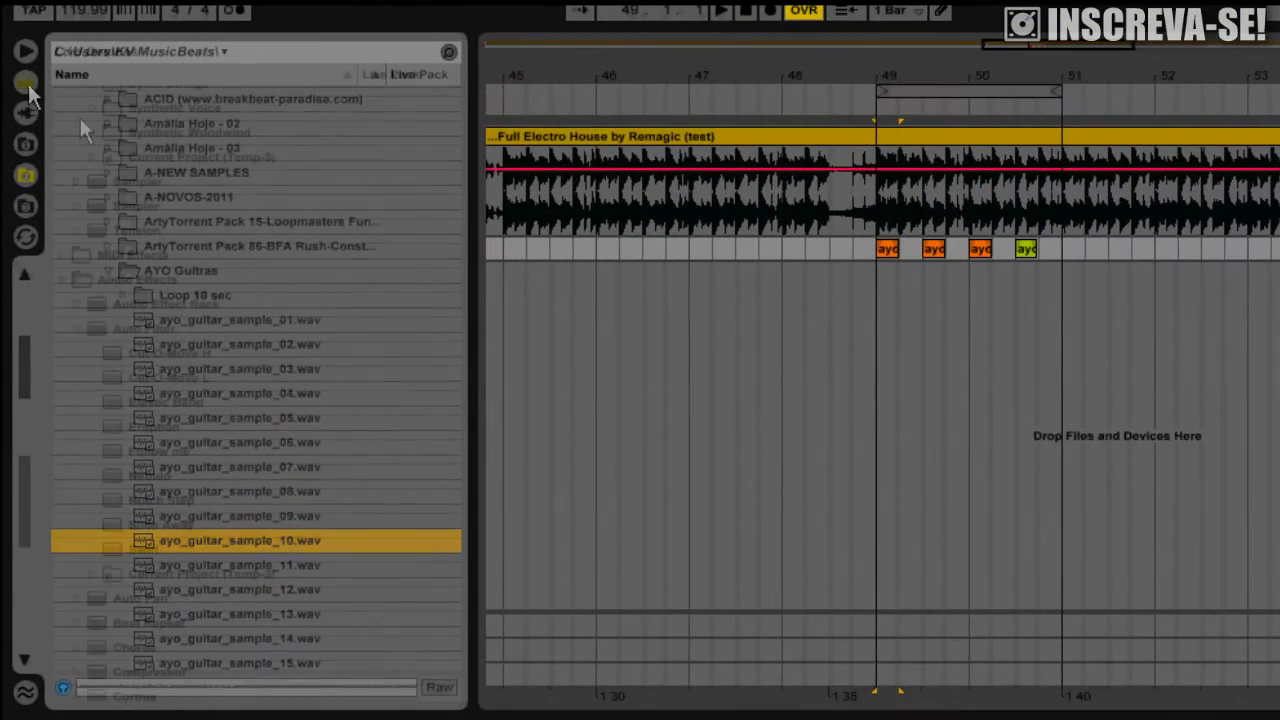
pyautogui.scroll(-8, 232, 274)
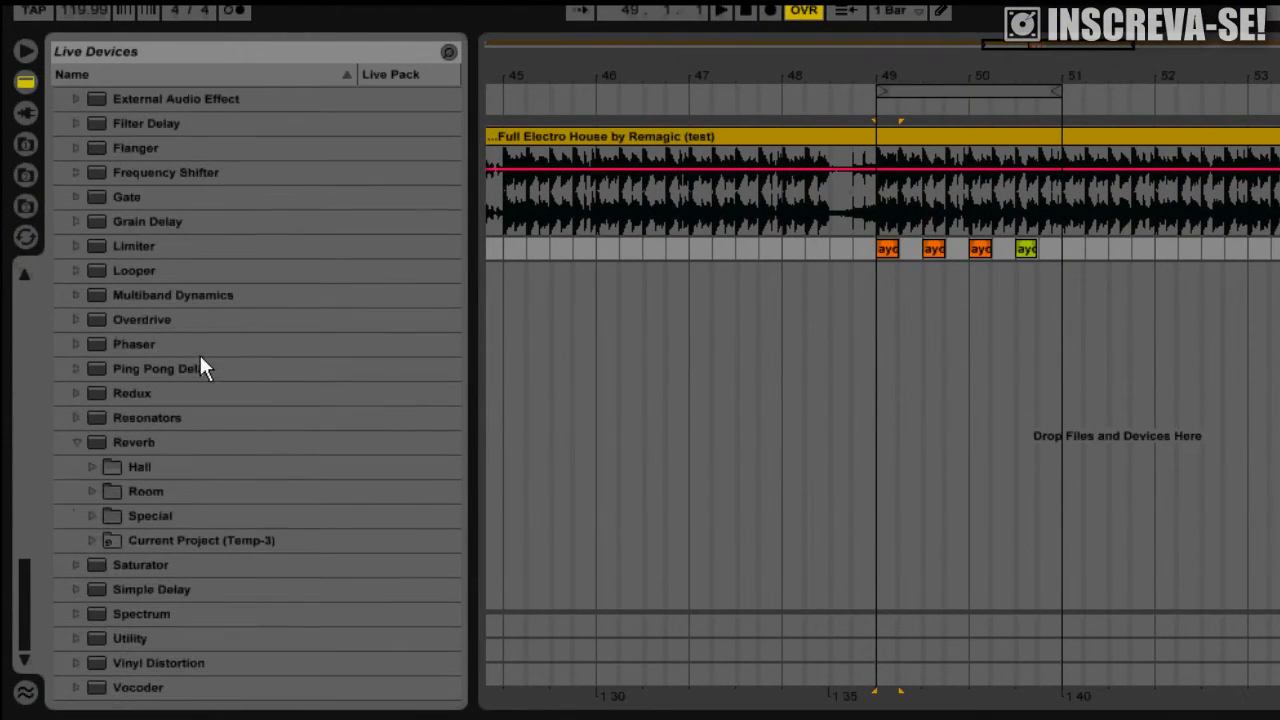
pyautogui.scroll(1, 174, 423)
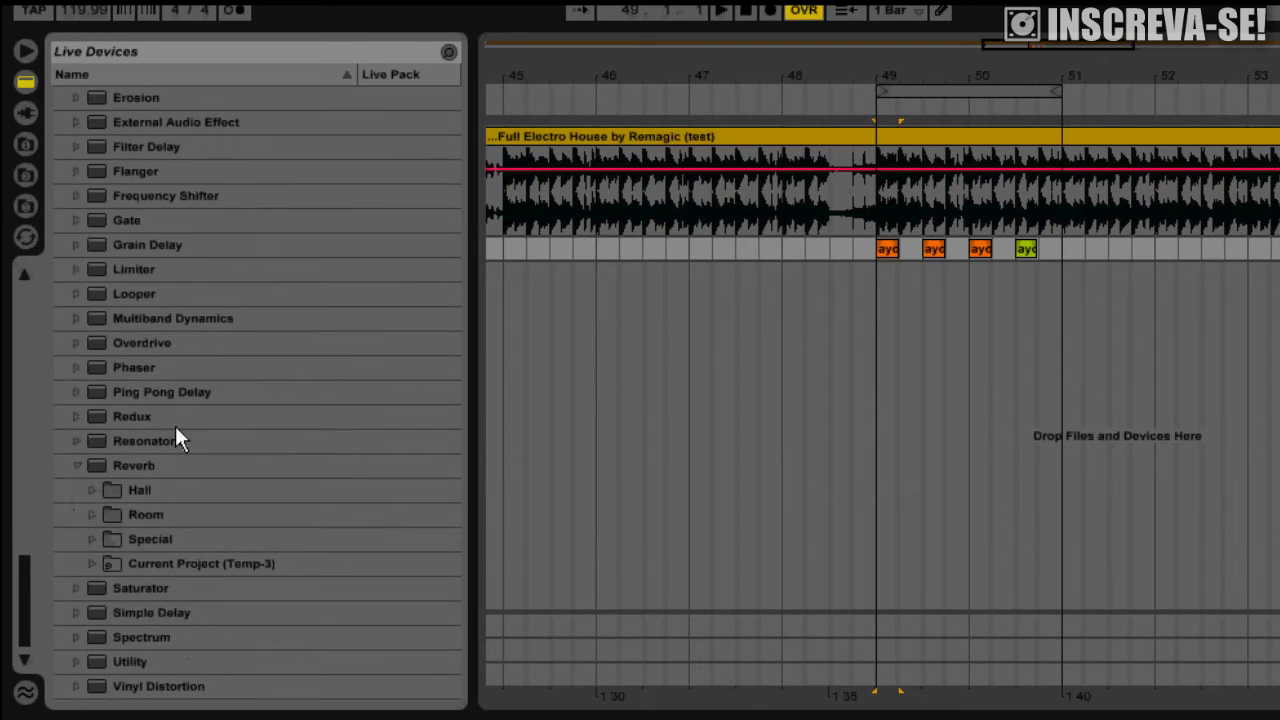
pyautogui.click(70, 470)
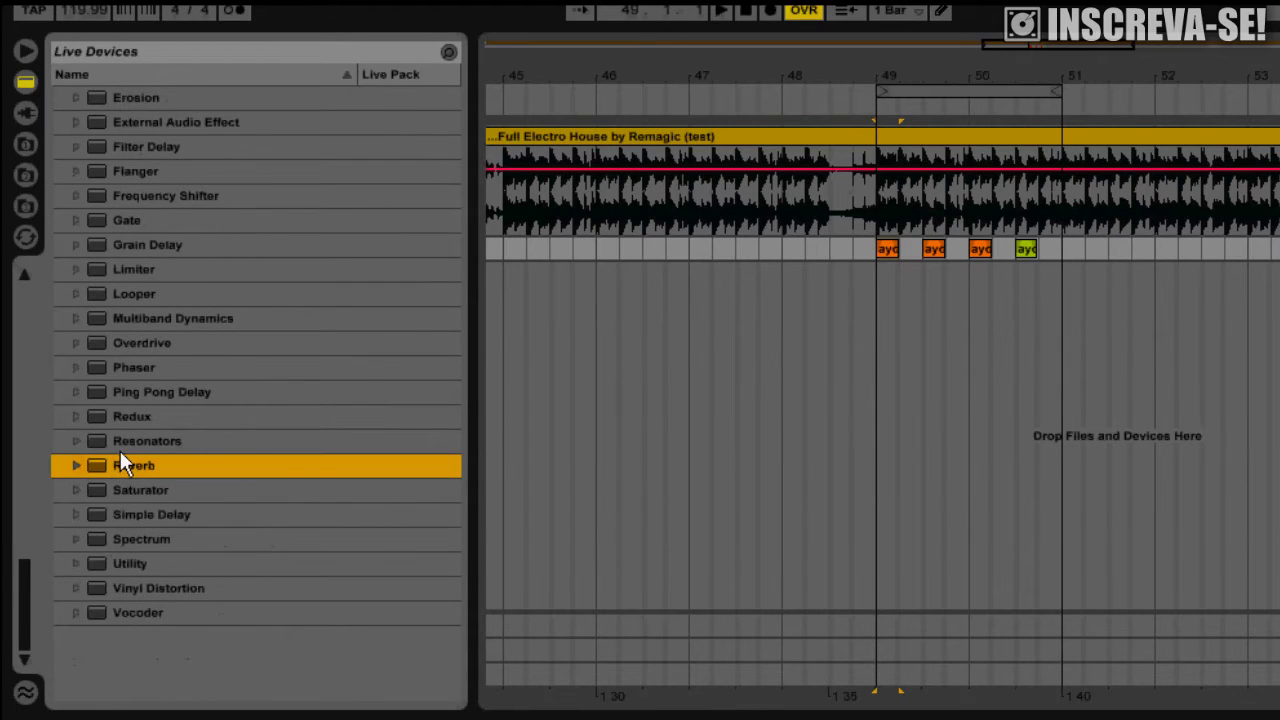
pyautogui.click(163, 491)
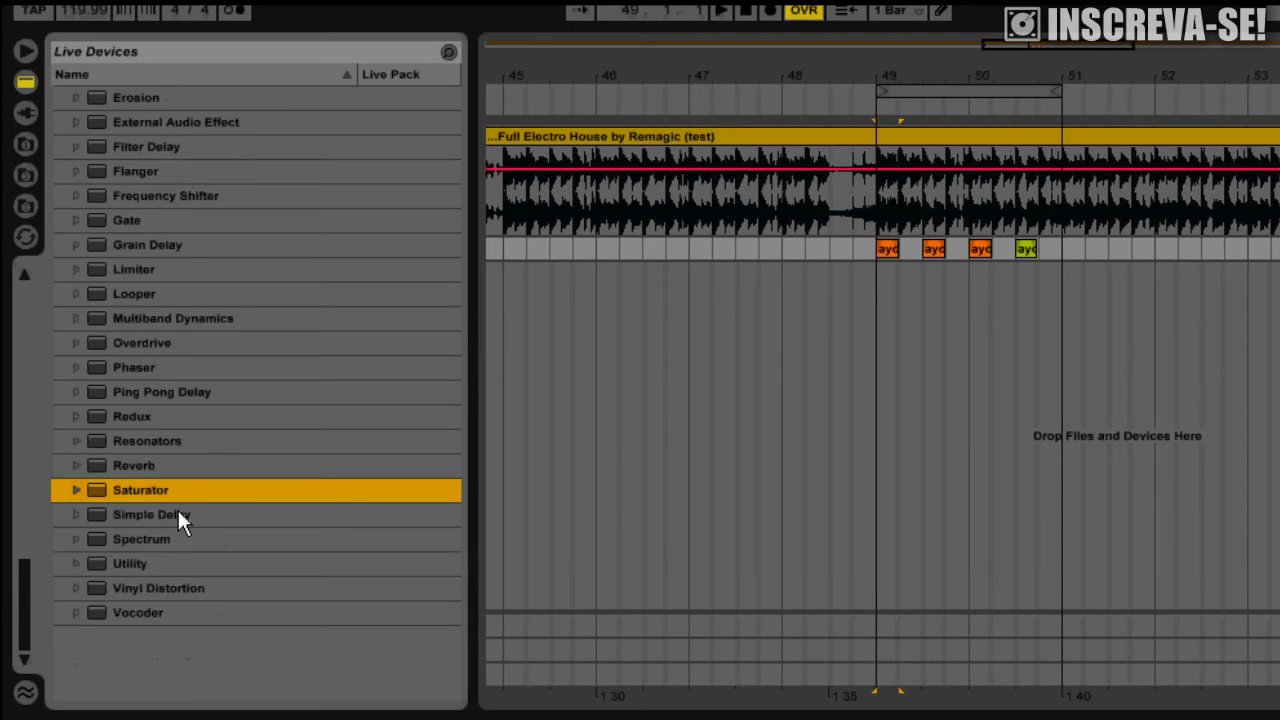
pyautogui.click(177, 509)
pyautogui.scroll(10, 162, 541)
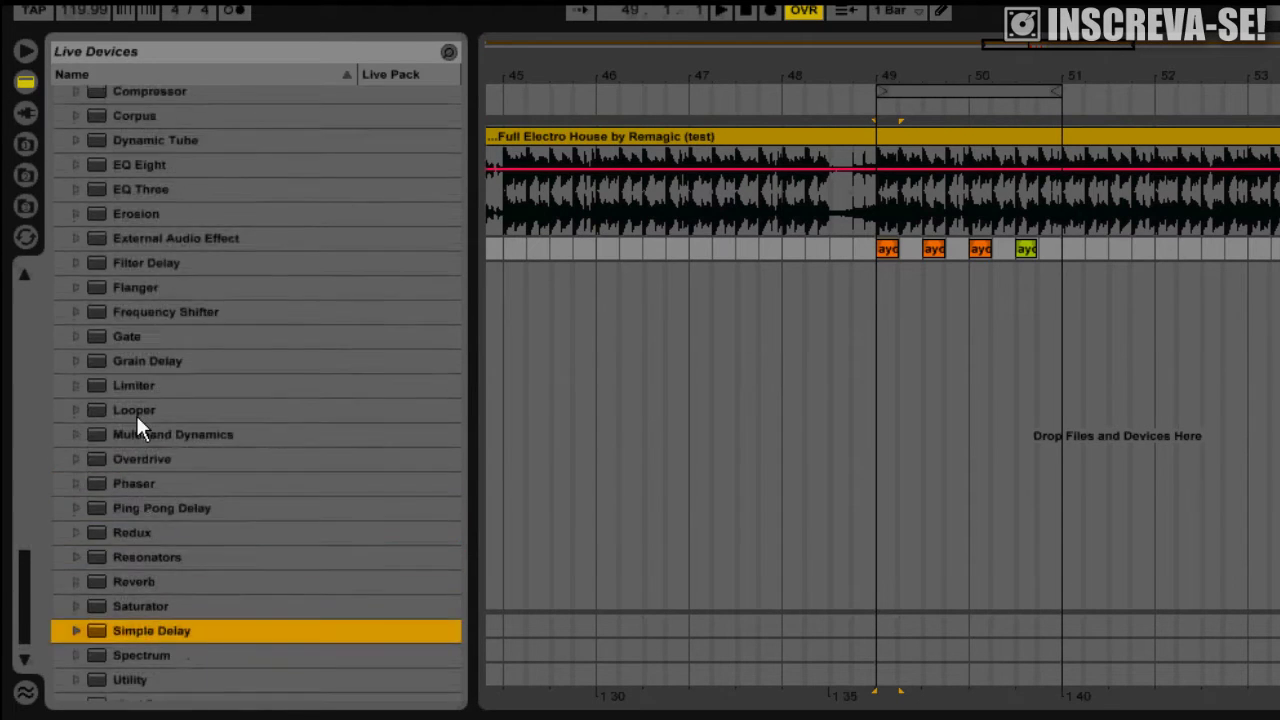
pyautogui.scroll(20, 159, 305)
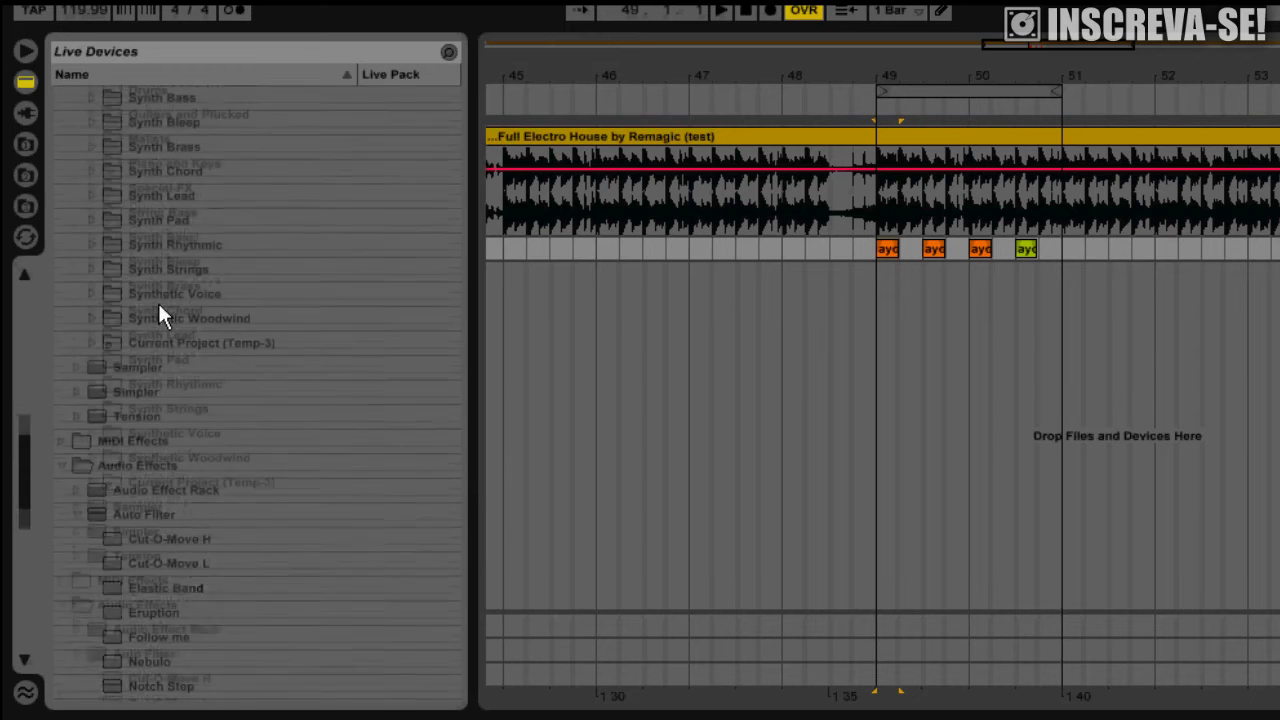
pyautogui.scroll(8, 158, 302)
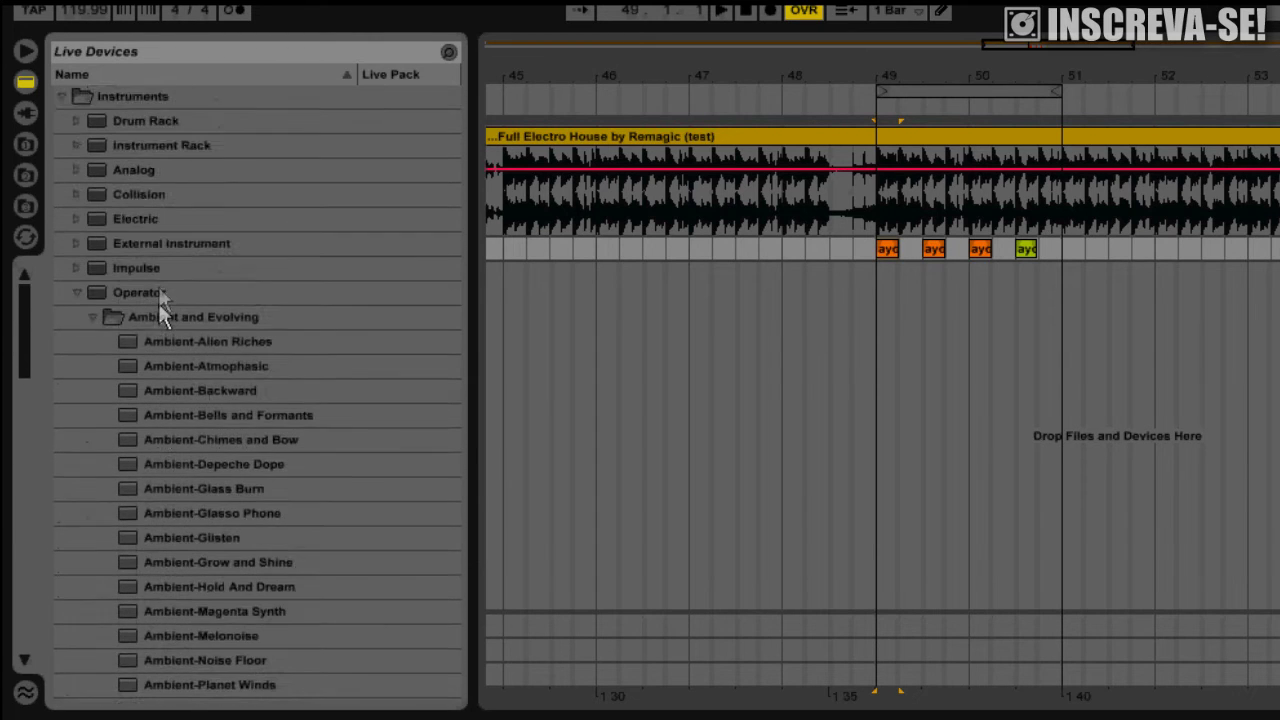
# Step: Add the Sampler instrument from Live Devices as a new MIDI track below 2 Audio
pyautogui.click(82, 293)
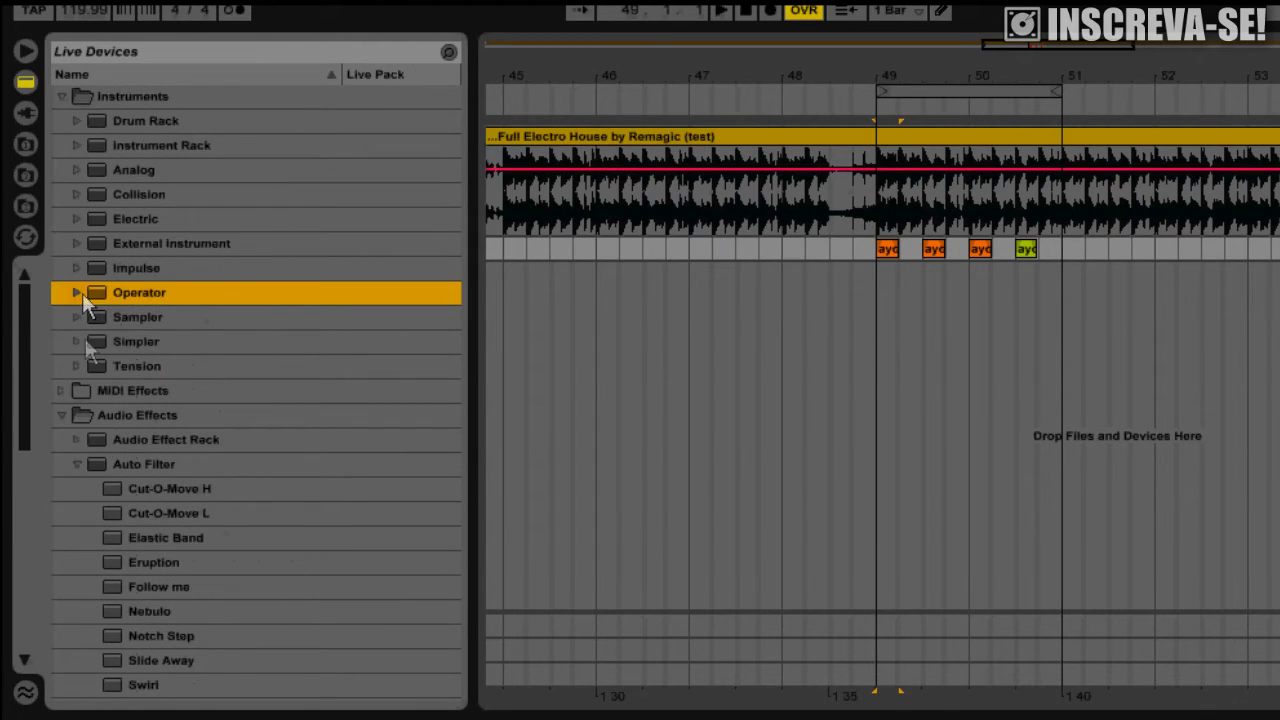
pyautogui.click(139, 314)
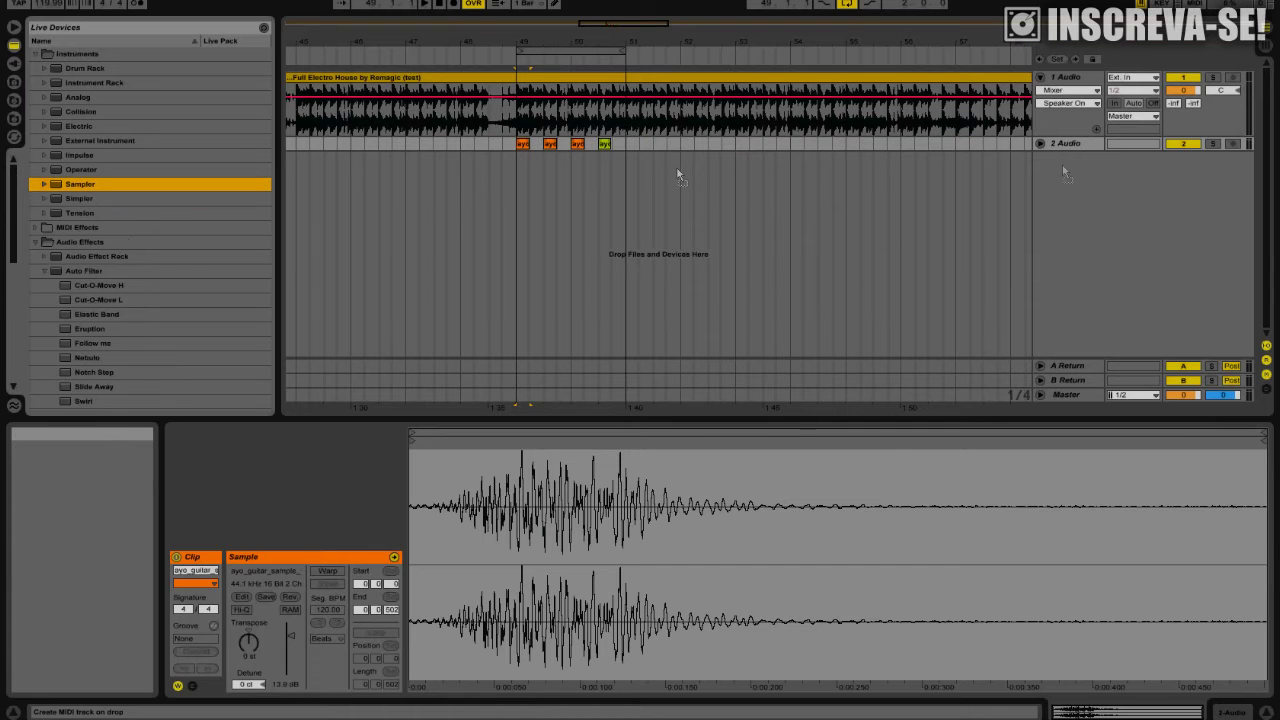
pyautogui.moveTo(1083, 168); pyautogui.dragTo(1090, 180)
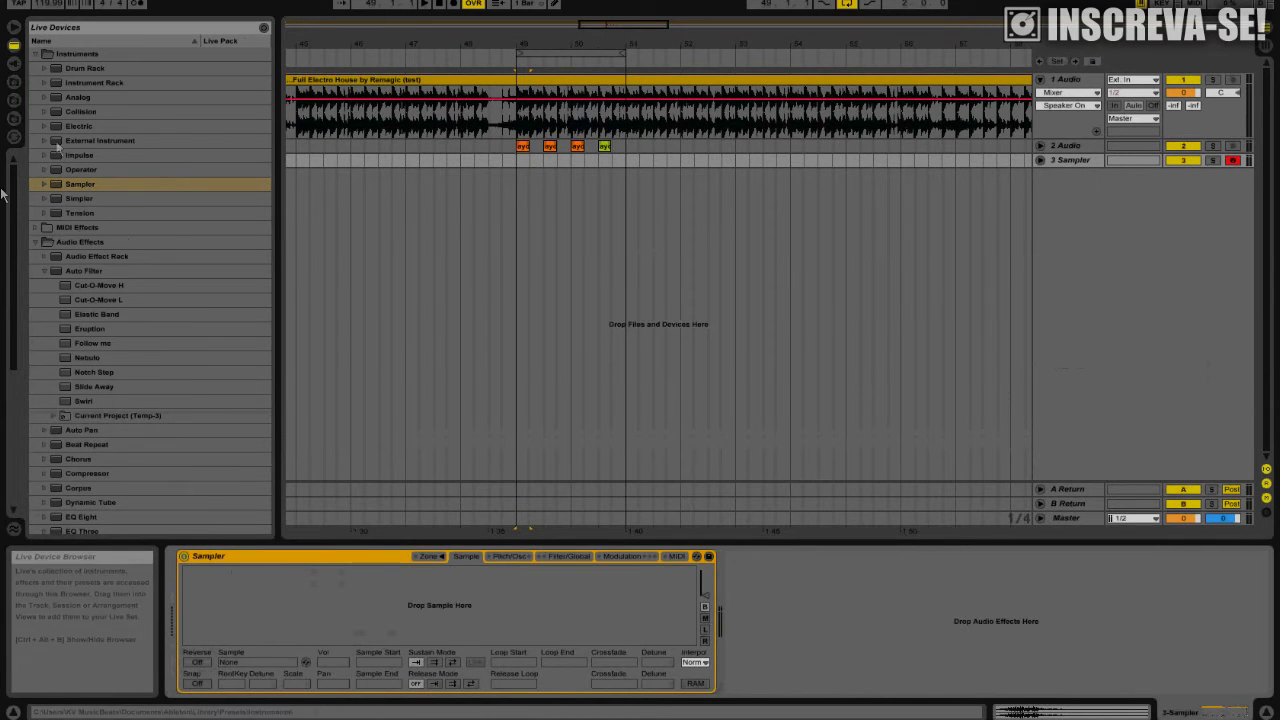
# Step: Load ayo_guitar_sample_10.wav from the AYO Guitras folder into Sampler and briefly play the arrangement
pyautogui.click(15, 101)
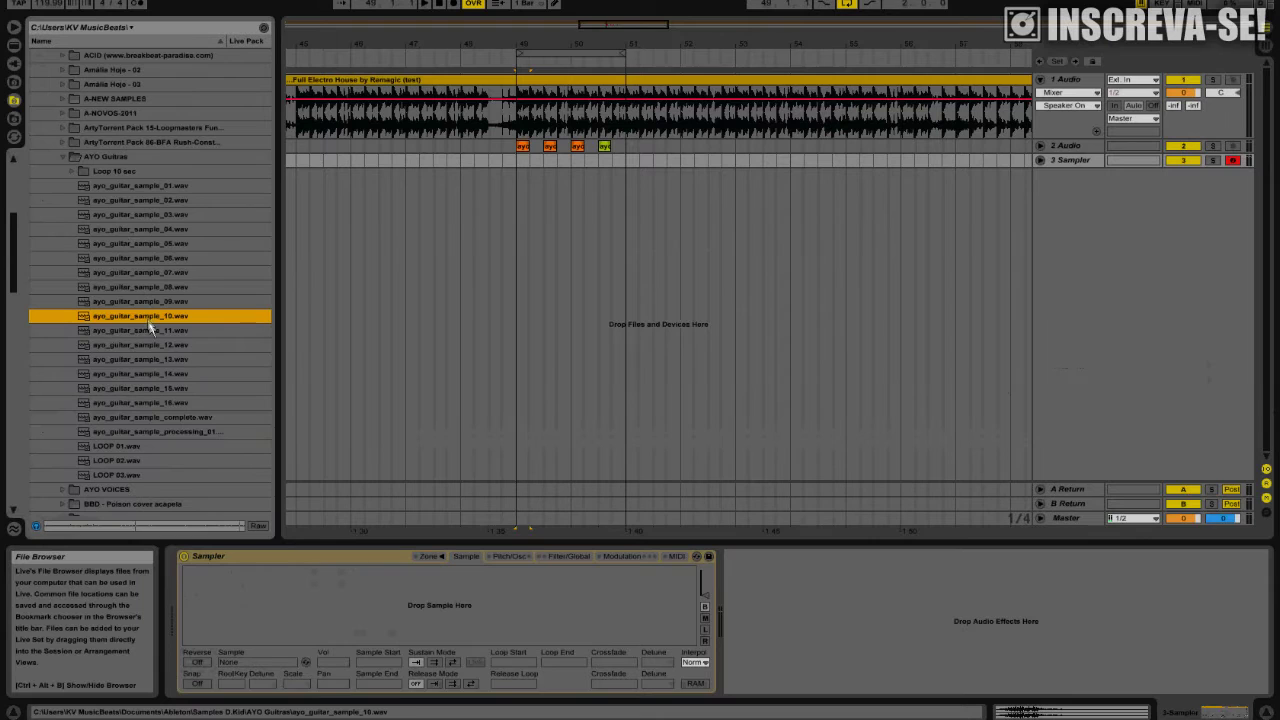
pyautogui.moveTo(148, 322); pyautogui.dragTo(440, 605)
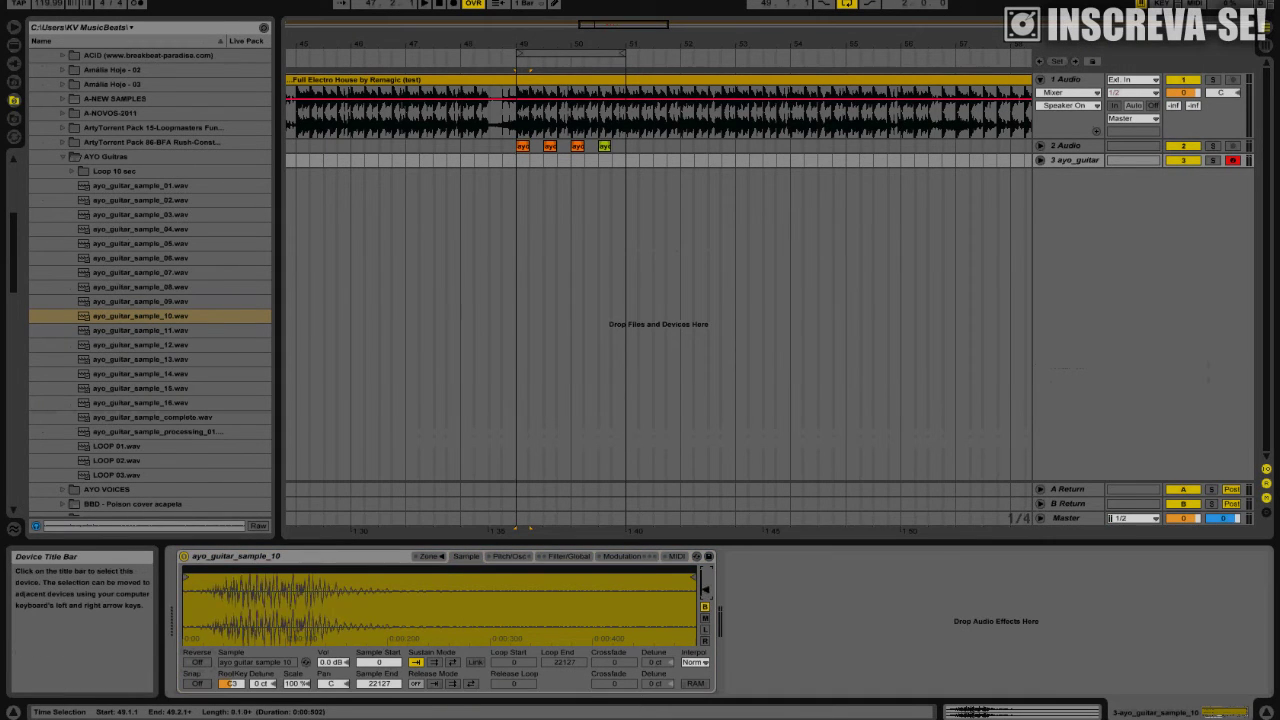
pyautogui.press('space')
pyautogui.press('space')
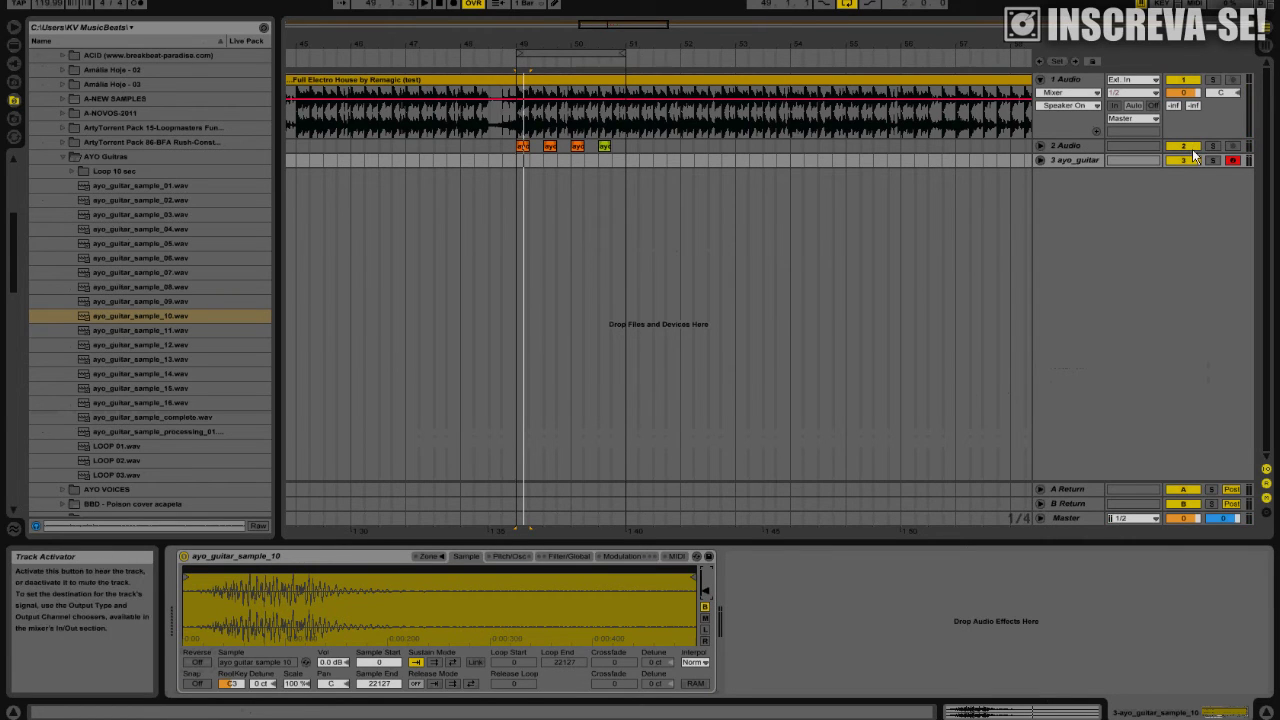
# Step: Mute 2 Audio, unfold the 3 ayo_guitar track and place the insert marker at 49.1.1 on it
pyautogui.click(1040, 161)
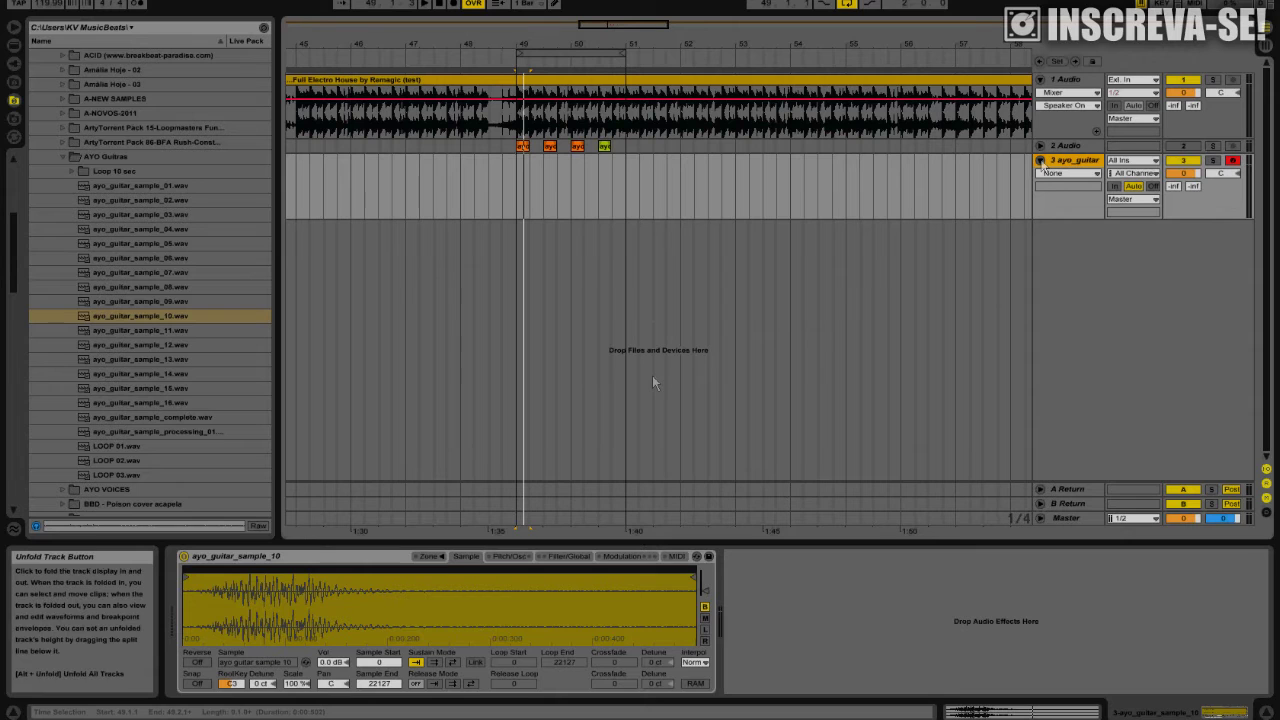
pyautogui.click(340, 559)
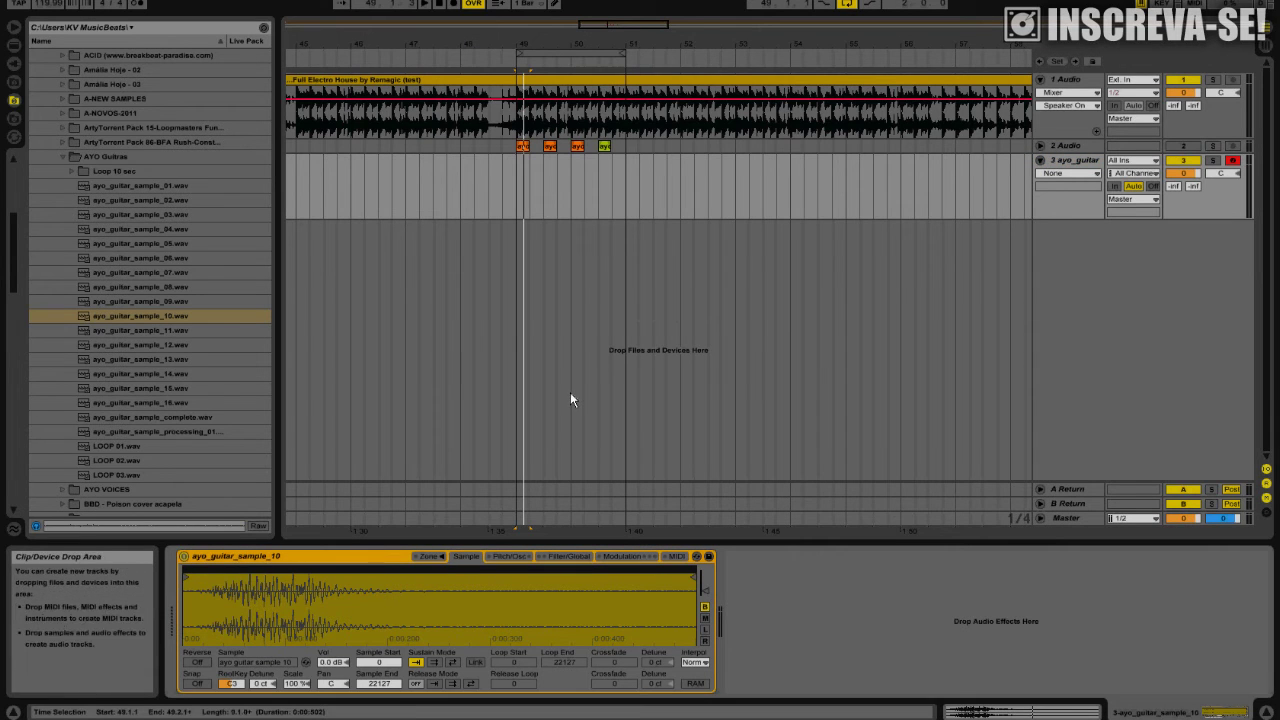
pyautogui.click(519, 163)
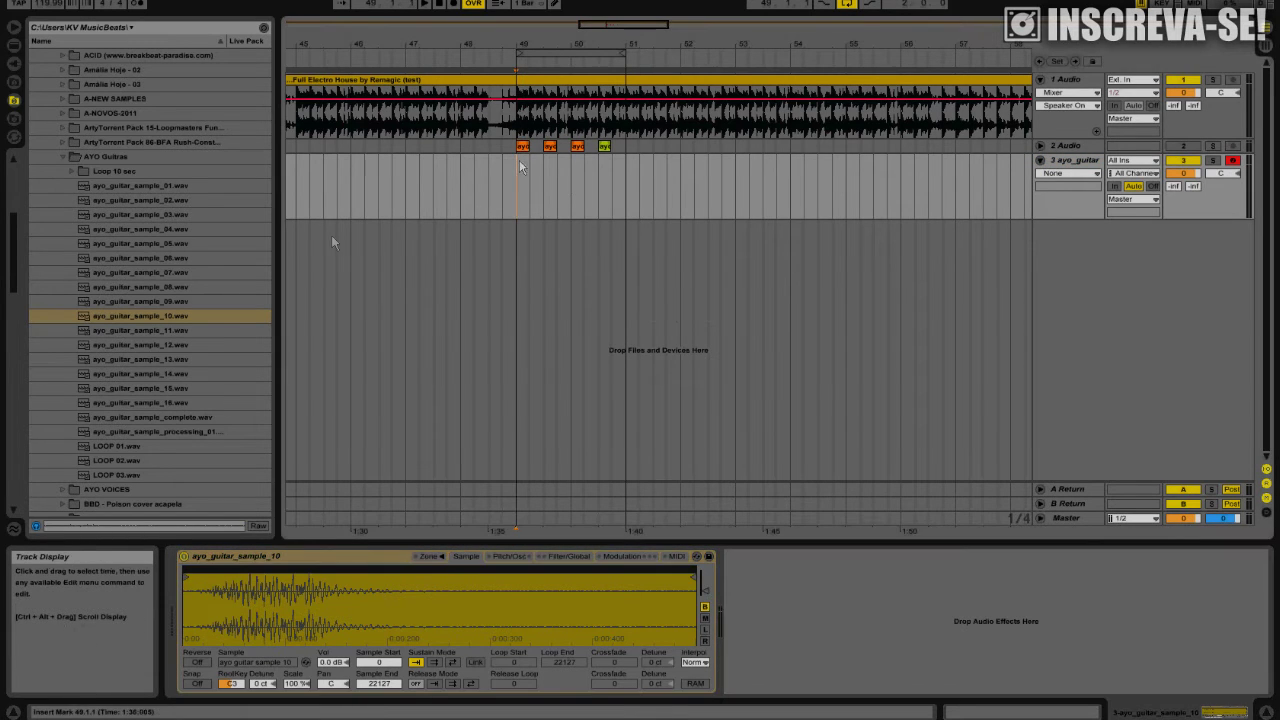
# Step: In Session view, create an empty MIDI clip in the first slot of the 3 ayo_guitar track
pyautogui.press('Tab')
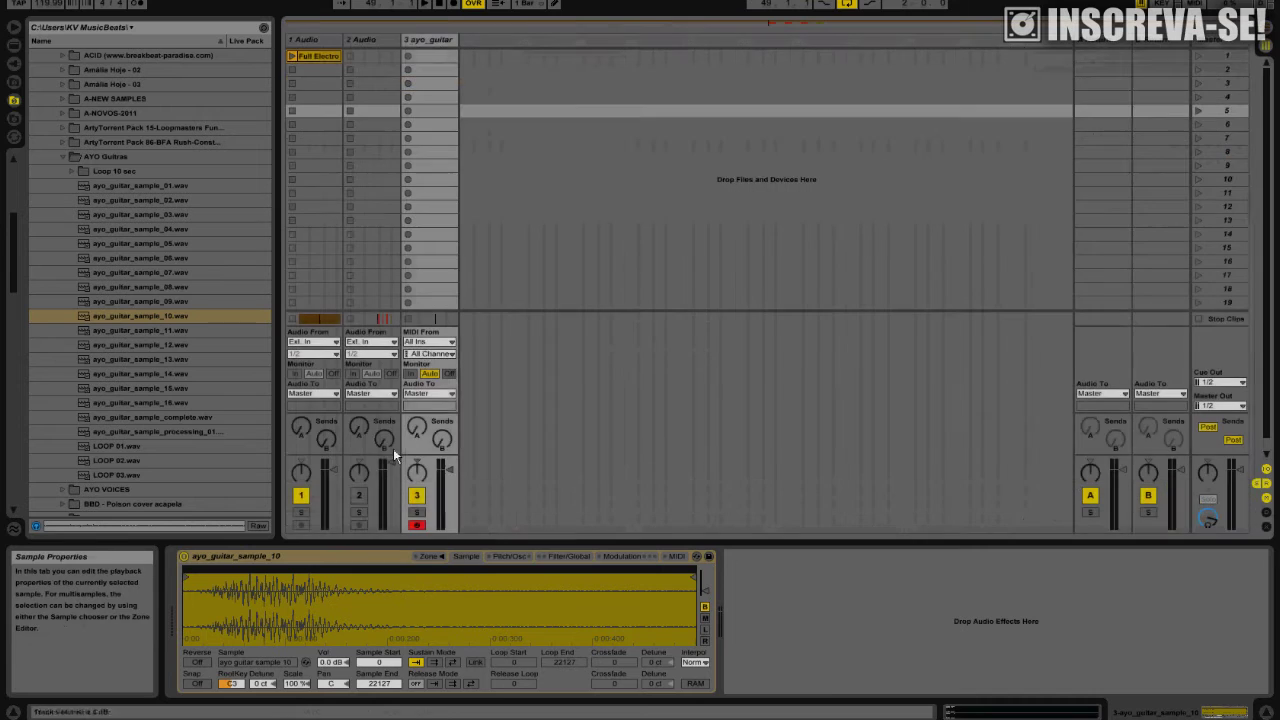
pyautogui.keyDown('shift'); pyautogui.click(437, 41); pyautogui.keyUp('shift')
pyautogui.click(433, 41)
pyautogui.doubleClick(436, 56)
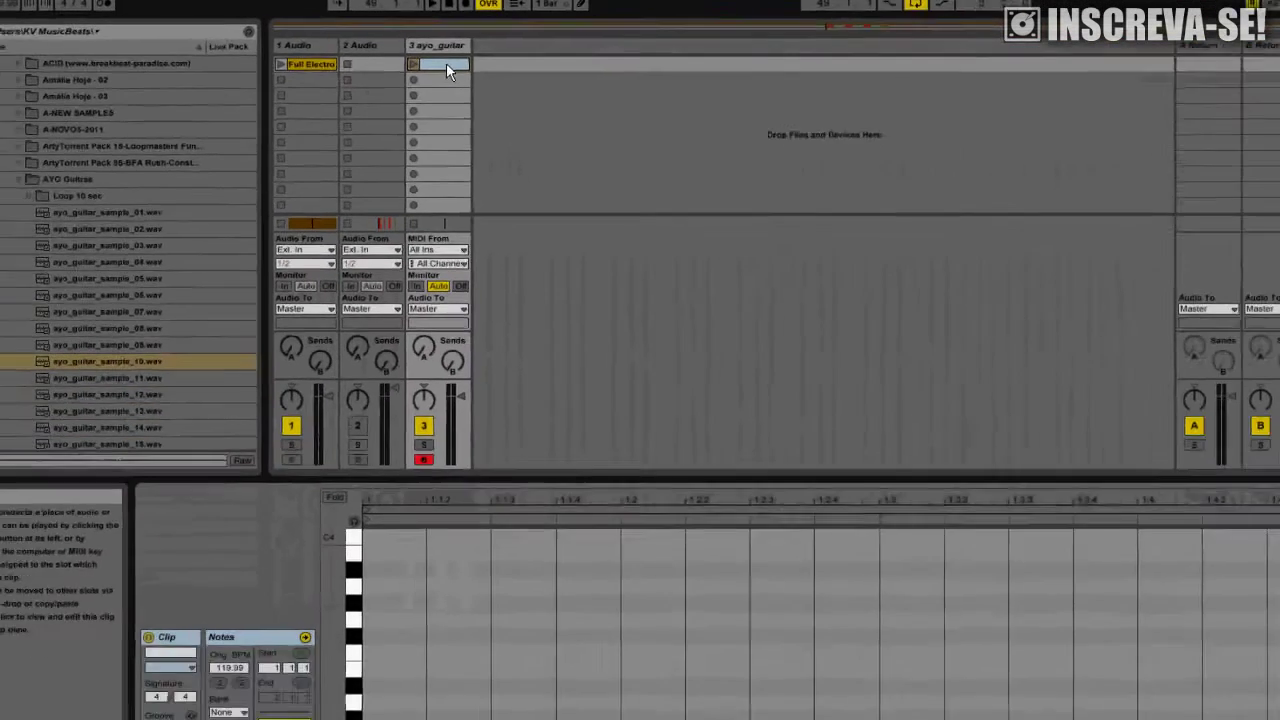
# Step: In Arrangement view, duplicate the one-bar MIDI clip at bar 49 of 3 ayo_guitar and consolidate both into a two-bar clip
pyautogui.press('Tab')
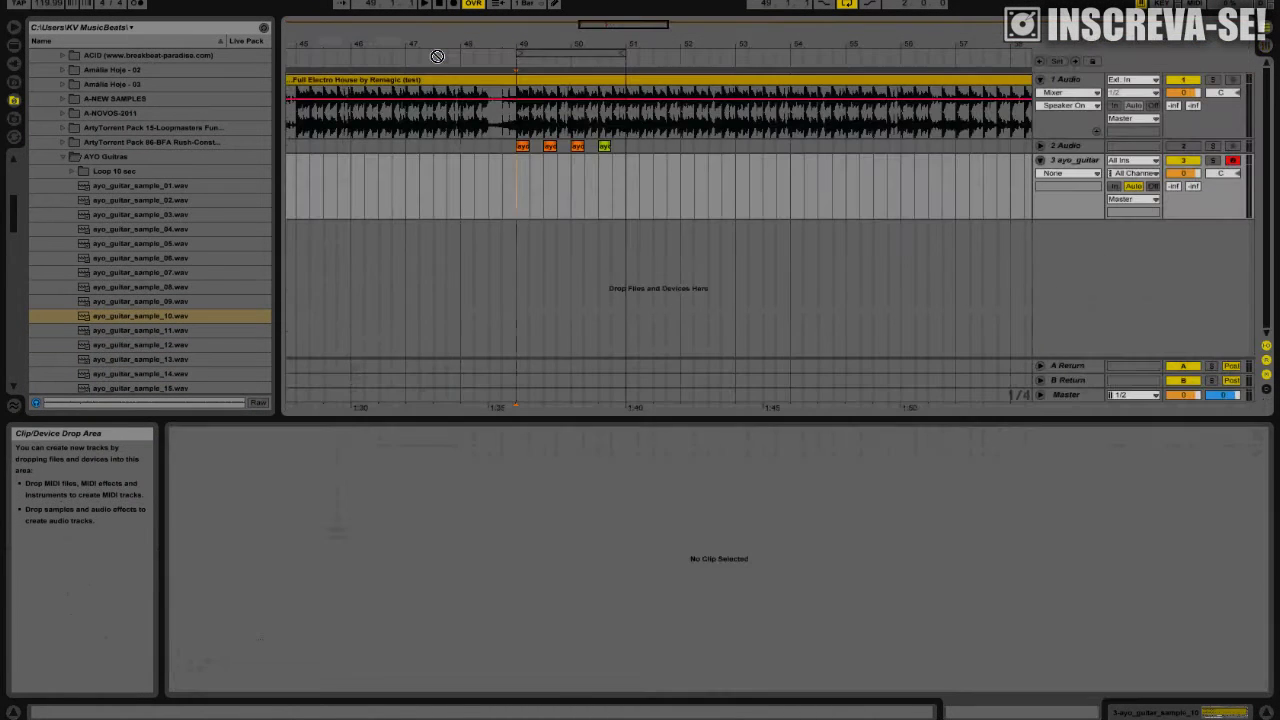
pyautogui.click(547, 165)
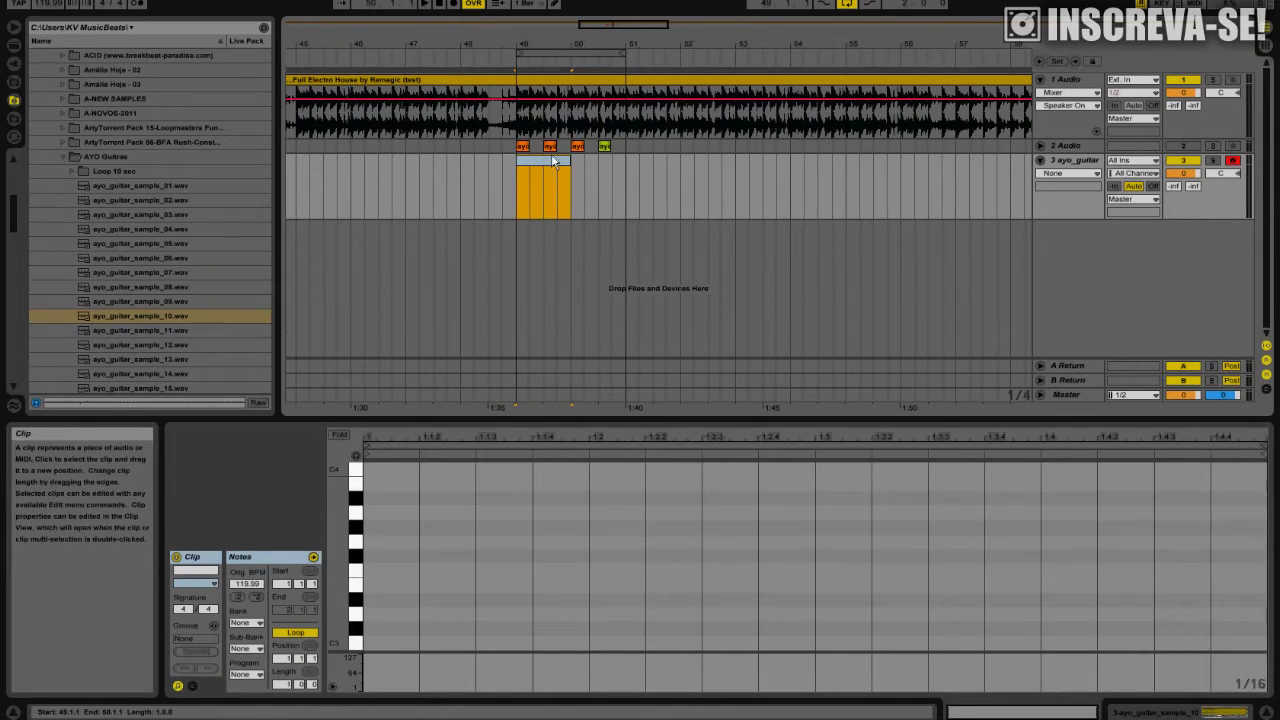
pyautogui.hotkey('ctrl', 'd')
pyautogui.click(552, 160)
pyautogui.keyDown('shift'); pyautogui.click(576, 318); pyautogui.keyUp('shift')
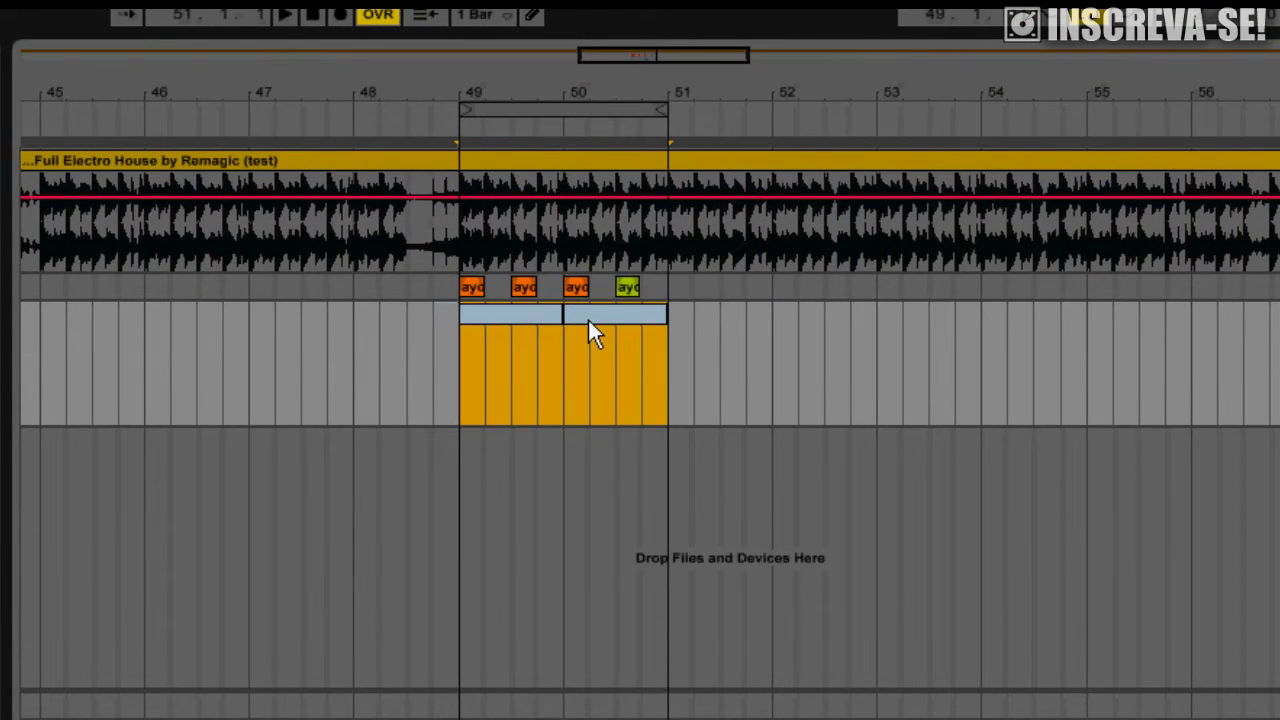
pyautogui.hotkey('ctrl', 'j')
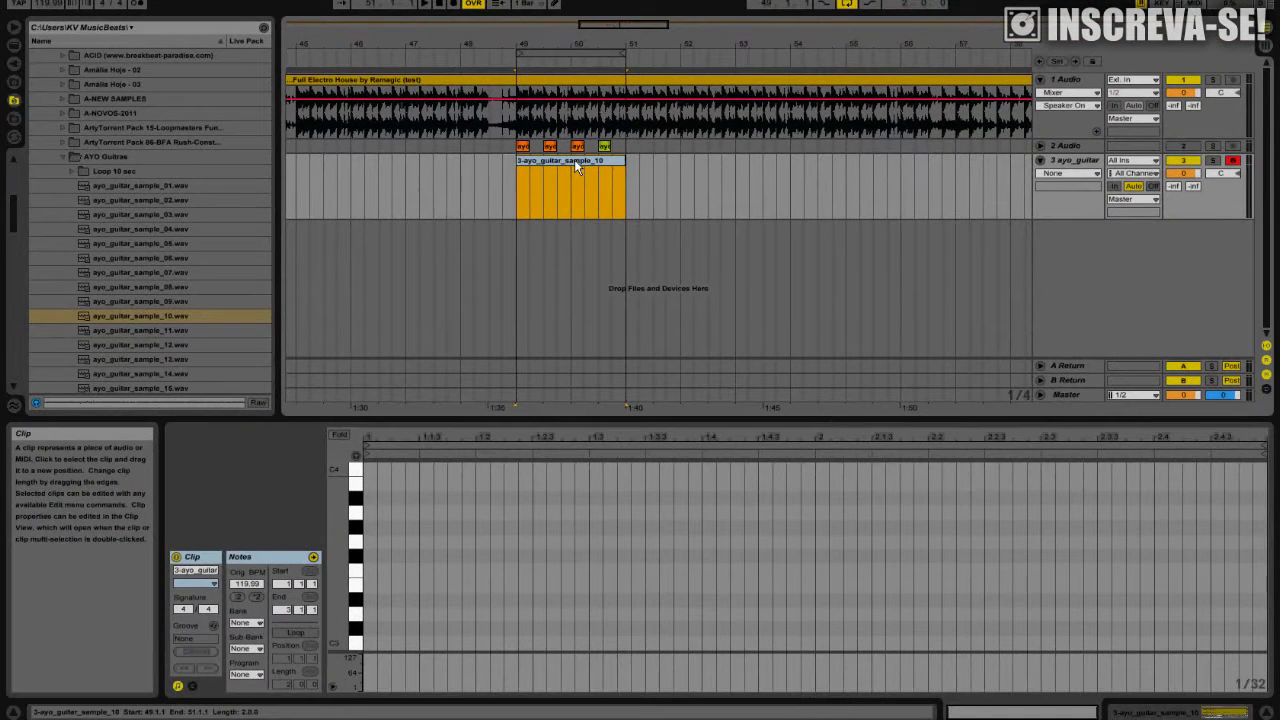
# Step: Enlarge the note editor of the 3 ayo_guitar clip, enable the MIDI editor preview and audition the C3 key
pyautogui.moveTo(601, 416); pyautogui.dragTo(615, 360)
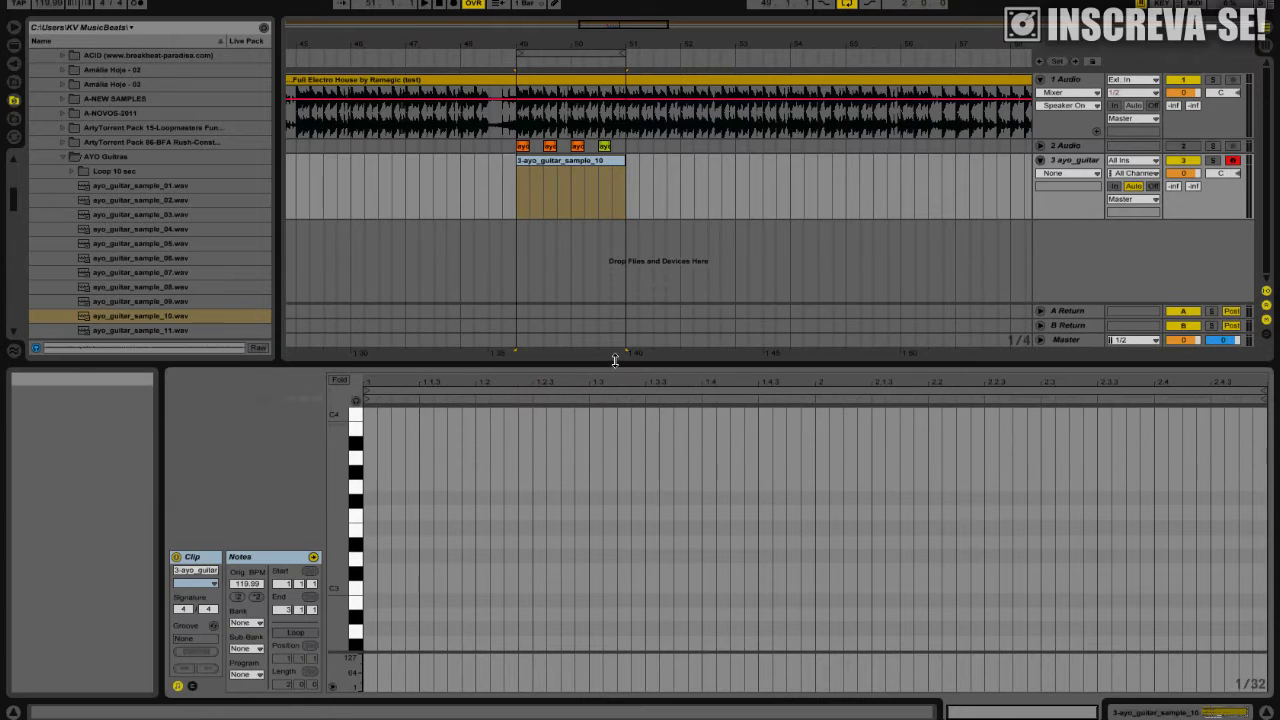
pyautogui.click(1078, 162)
pyautogui.doubleClick(1082, 167)
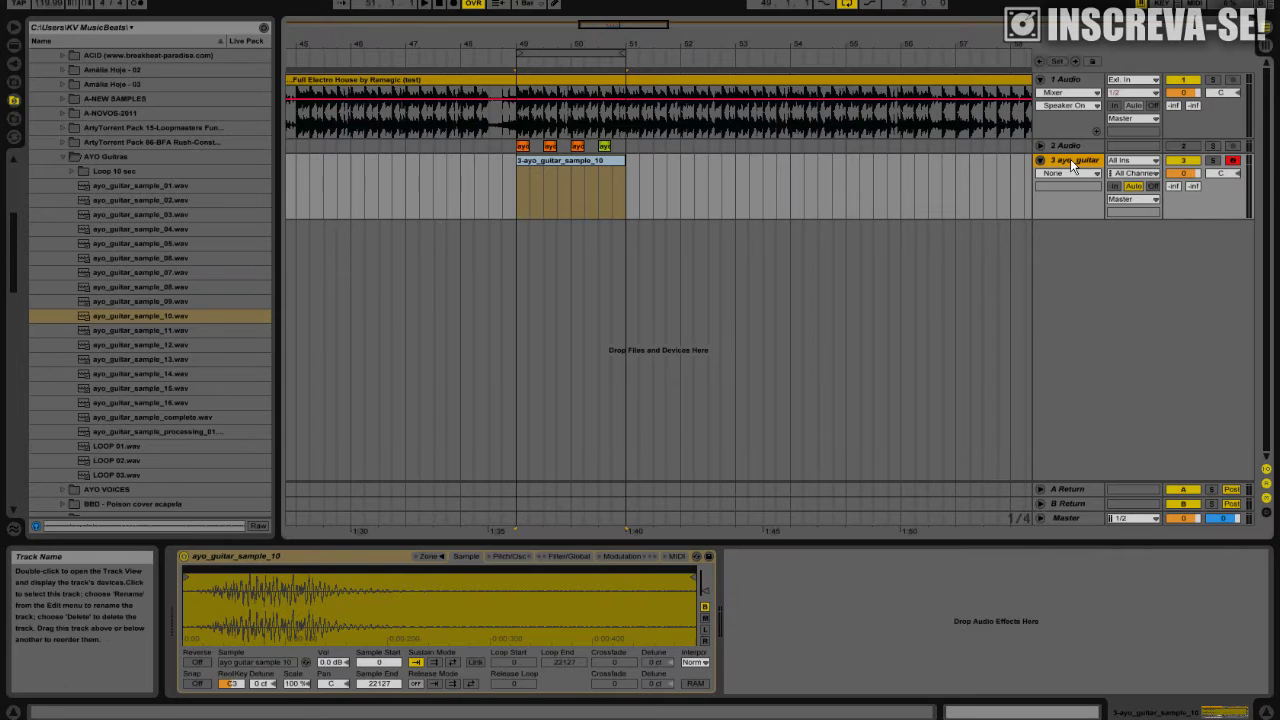
pyautogui.doubleClick(557, 168)
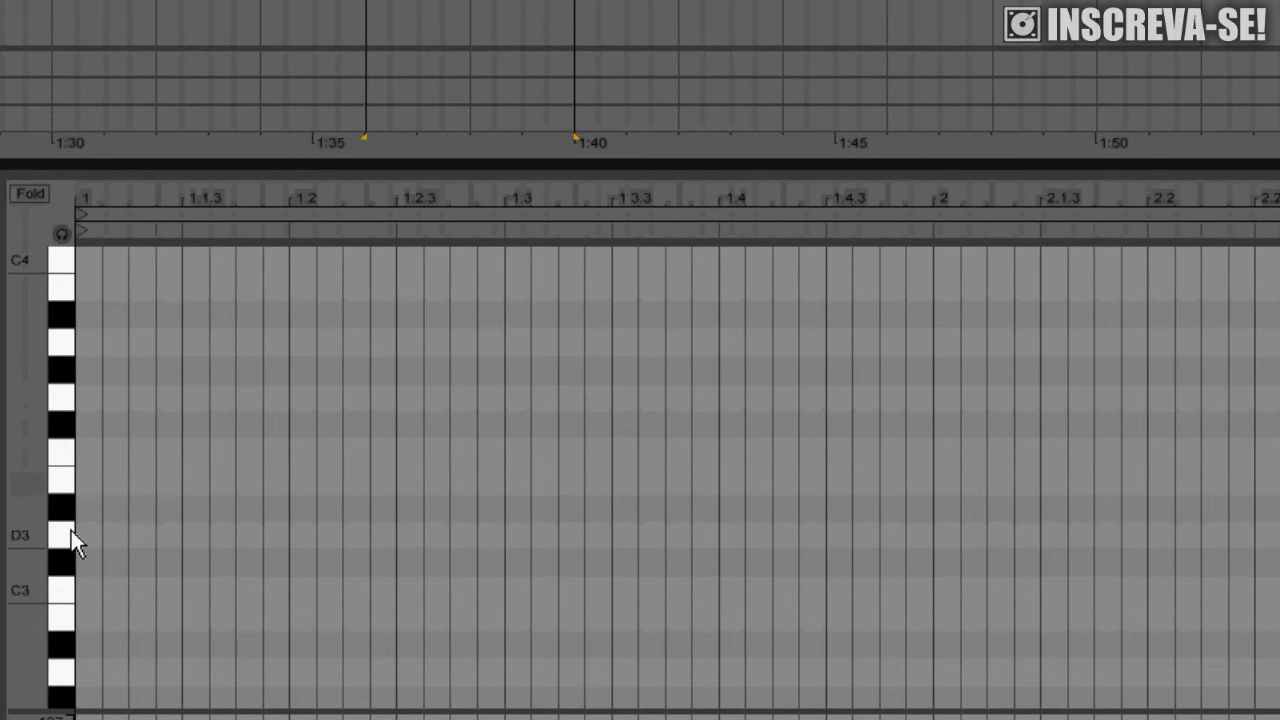
pyautogui.click(62, 234)
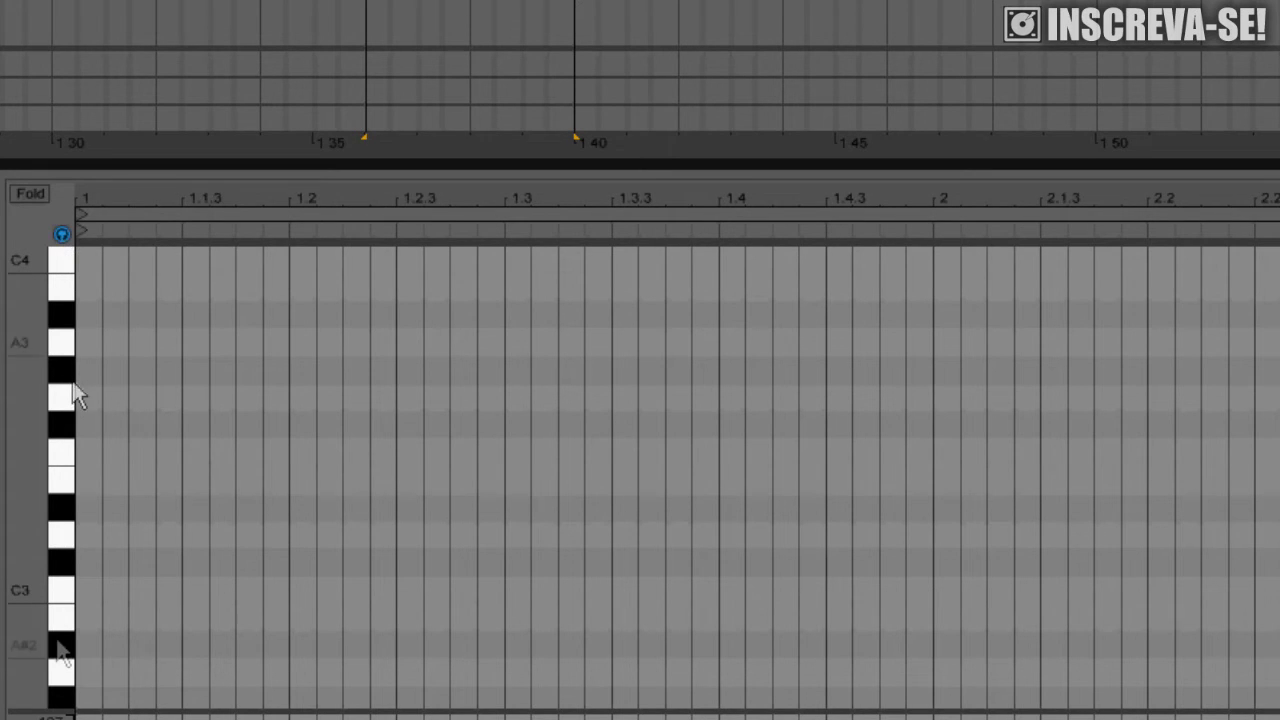
pyautogui.click(53, 589)
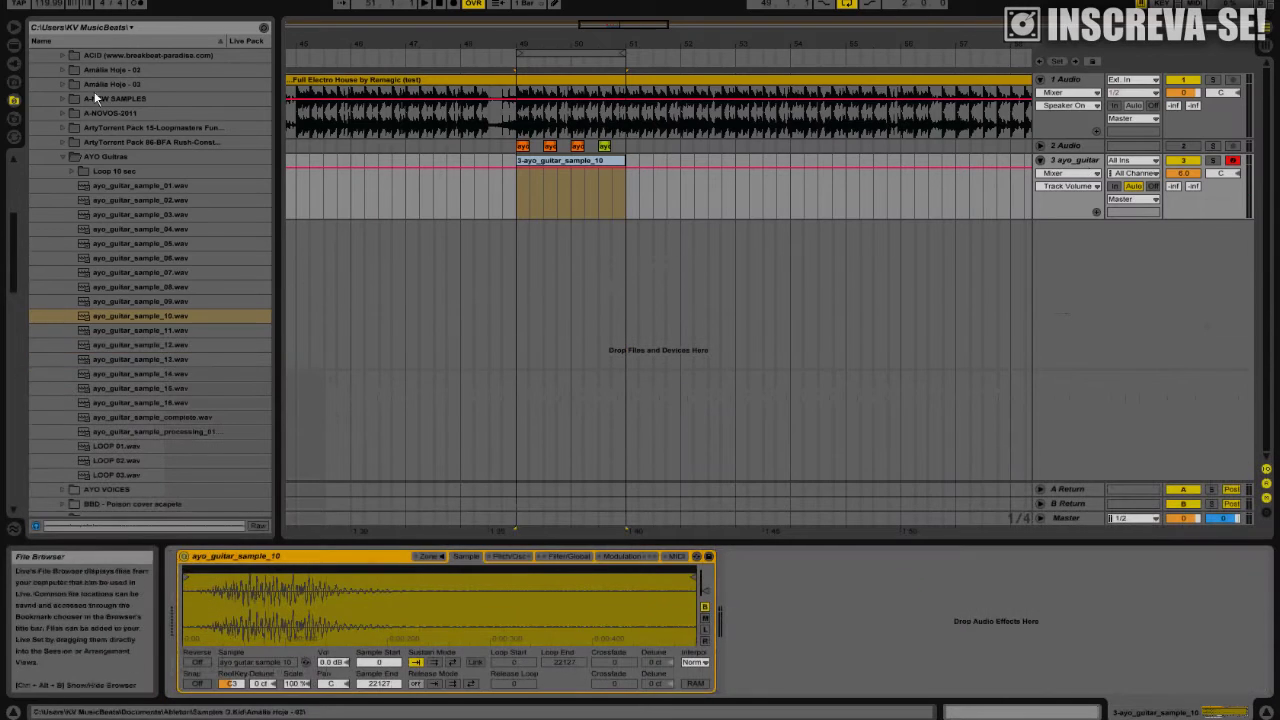
# Step: Add the Compressor audio effect from Live Devices after the Sampler on the 3 ayo_guitar track
pyautogui.click(15, 64)
pyautogui.click(15, 47)
pyautogui.scroll(-1, 96, 147)
pyautogui.scroll(-5, 95, 150)
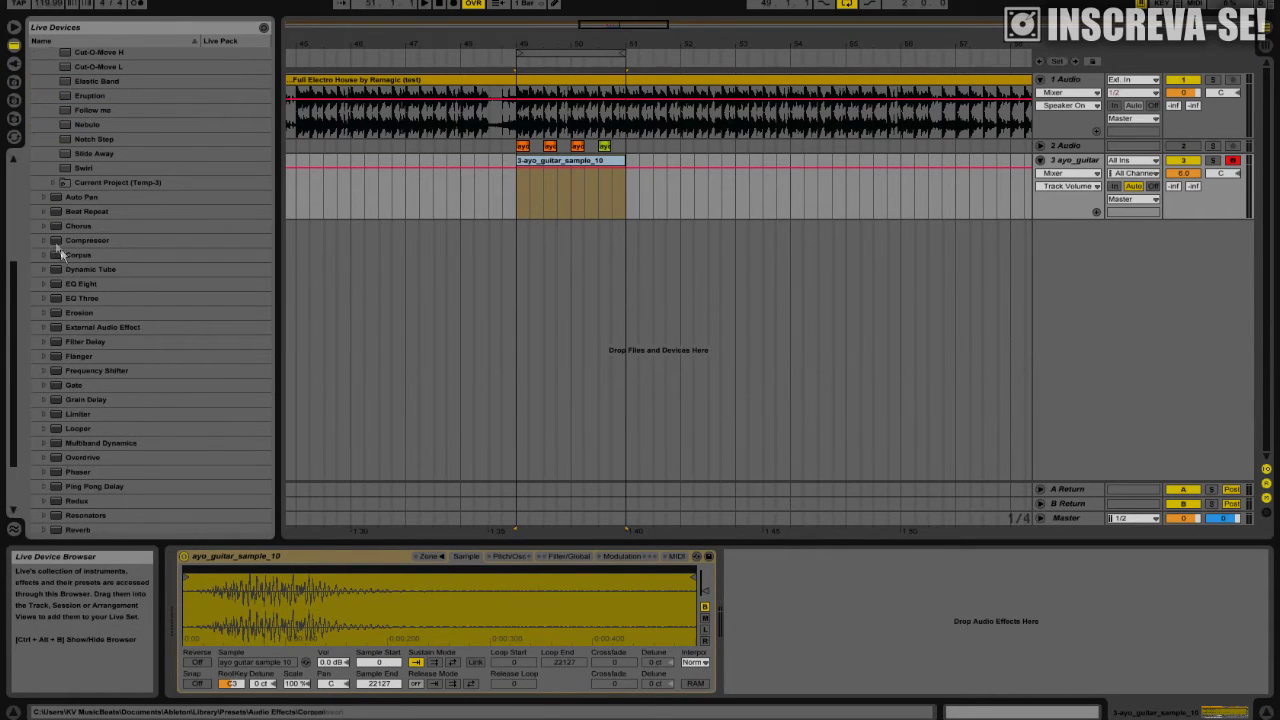
pyautogui.click(60, 245)
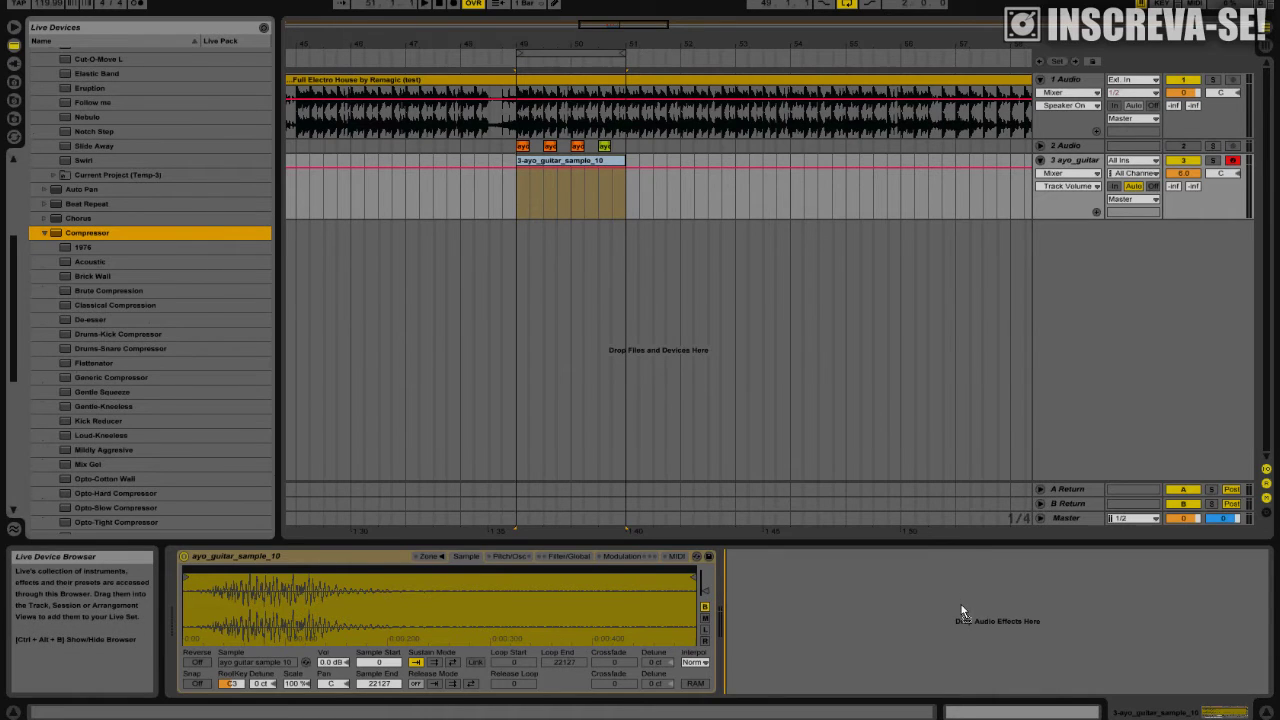
pyautogui.press('Return')
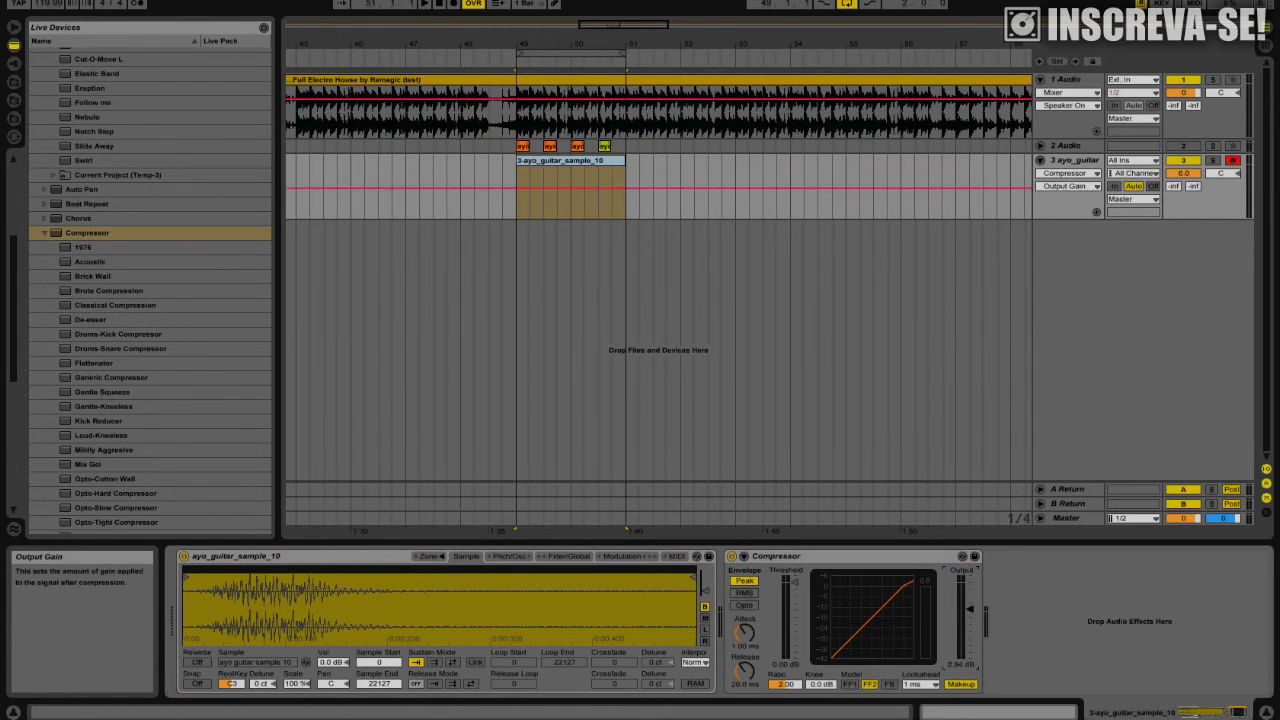
# Step: In Session view, launch the first-slot clip of 3 ayo_guitar and open it in the note editor
pyautogui.press('Tab')
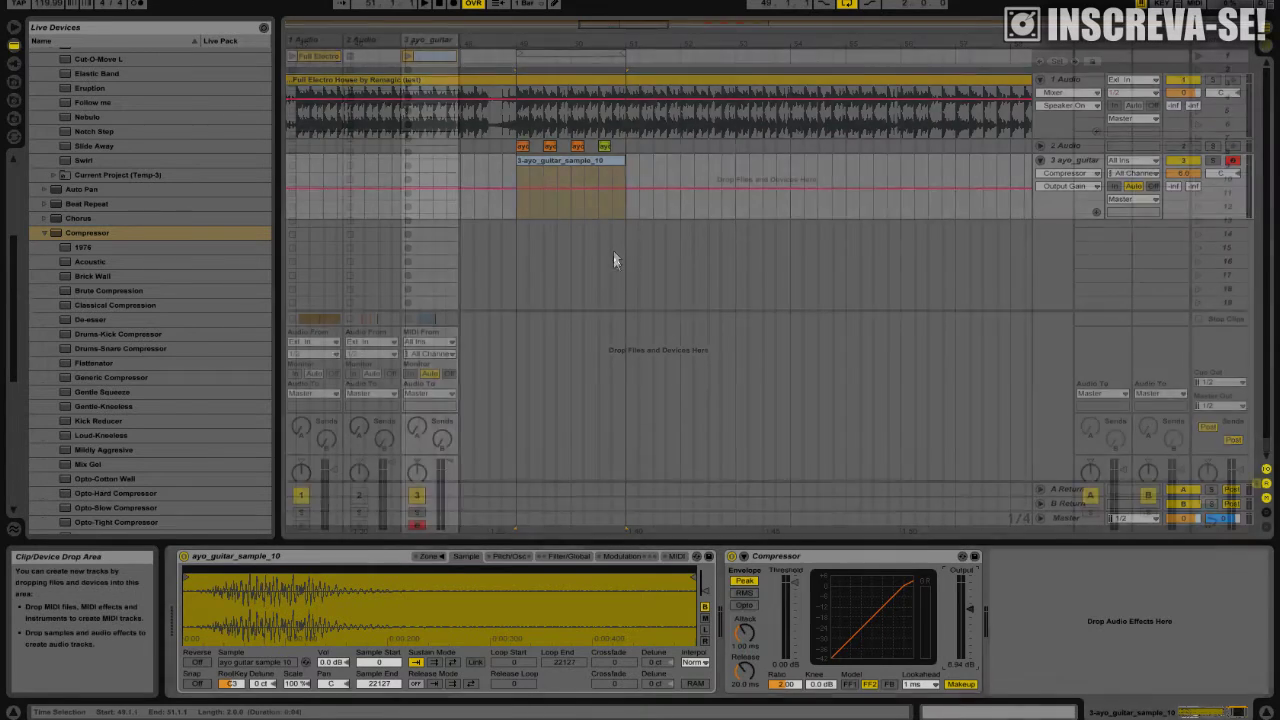
pyautogui.click(428, 42)
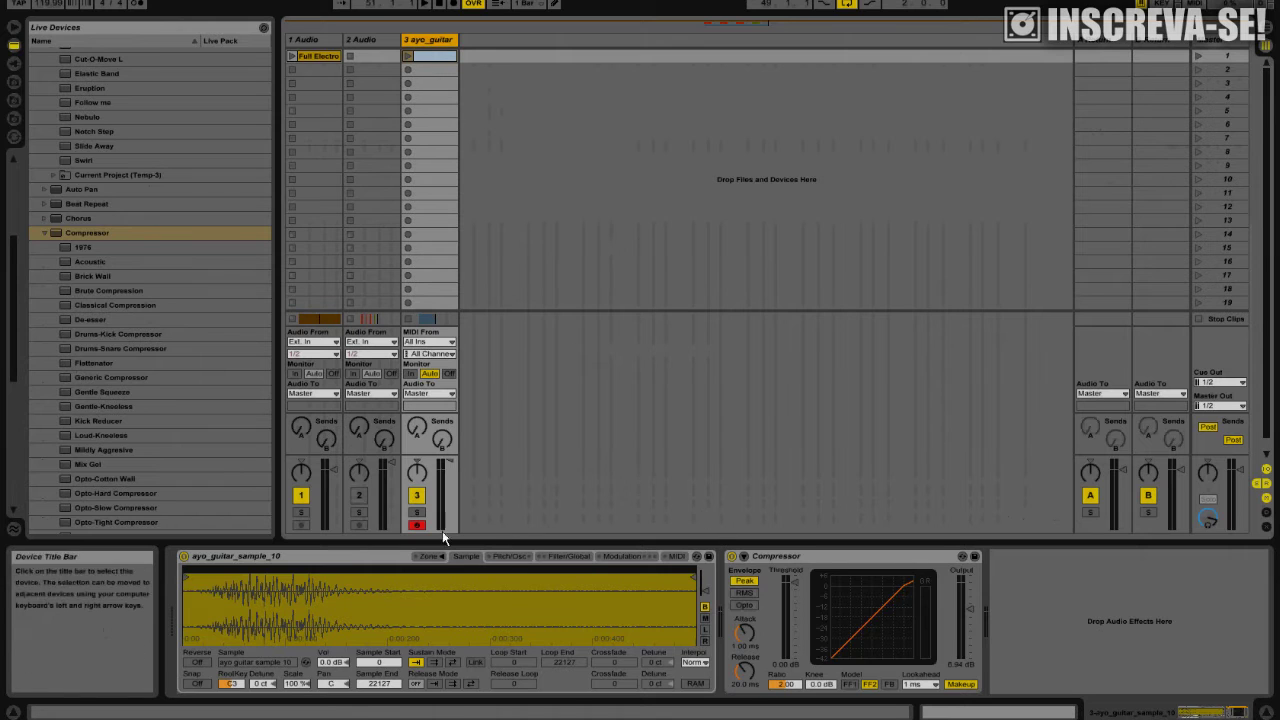
pyautogui.click(408, 56)
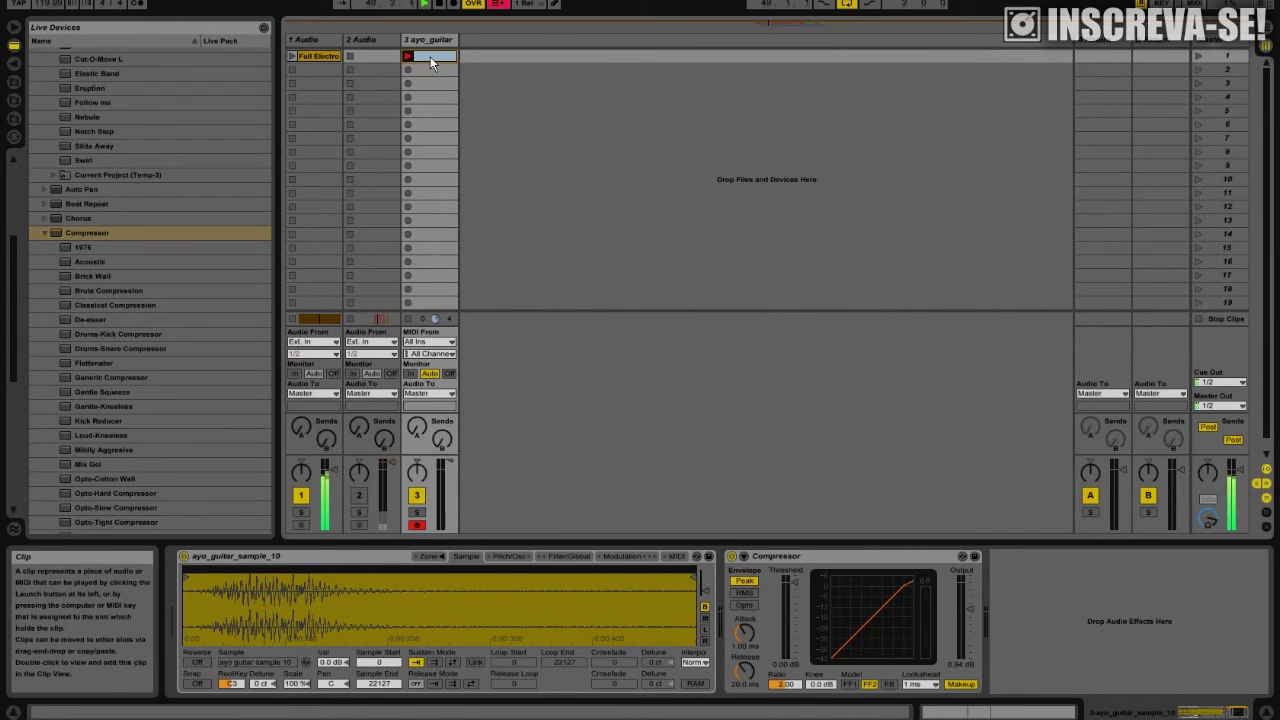
pyautogui.doubleClick(428, 56)
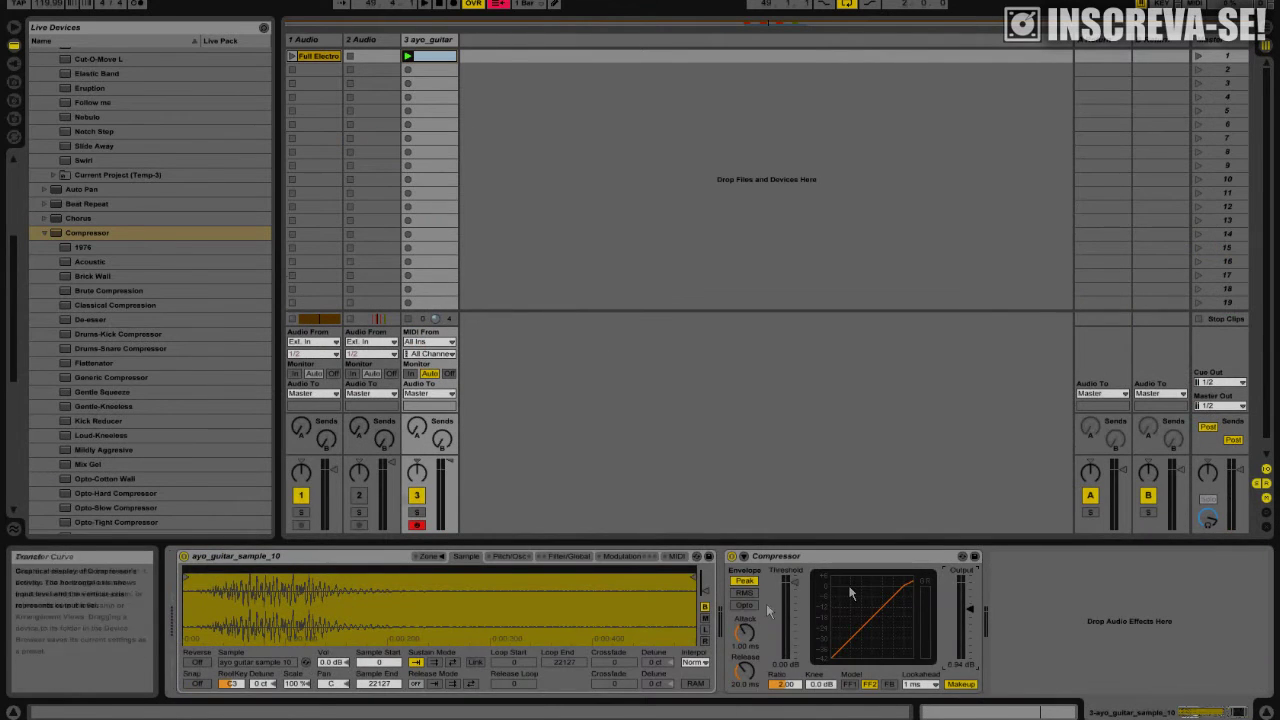
pyautogui.moveTo(800, 592); pyautogui.dragTo(800, 604)
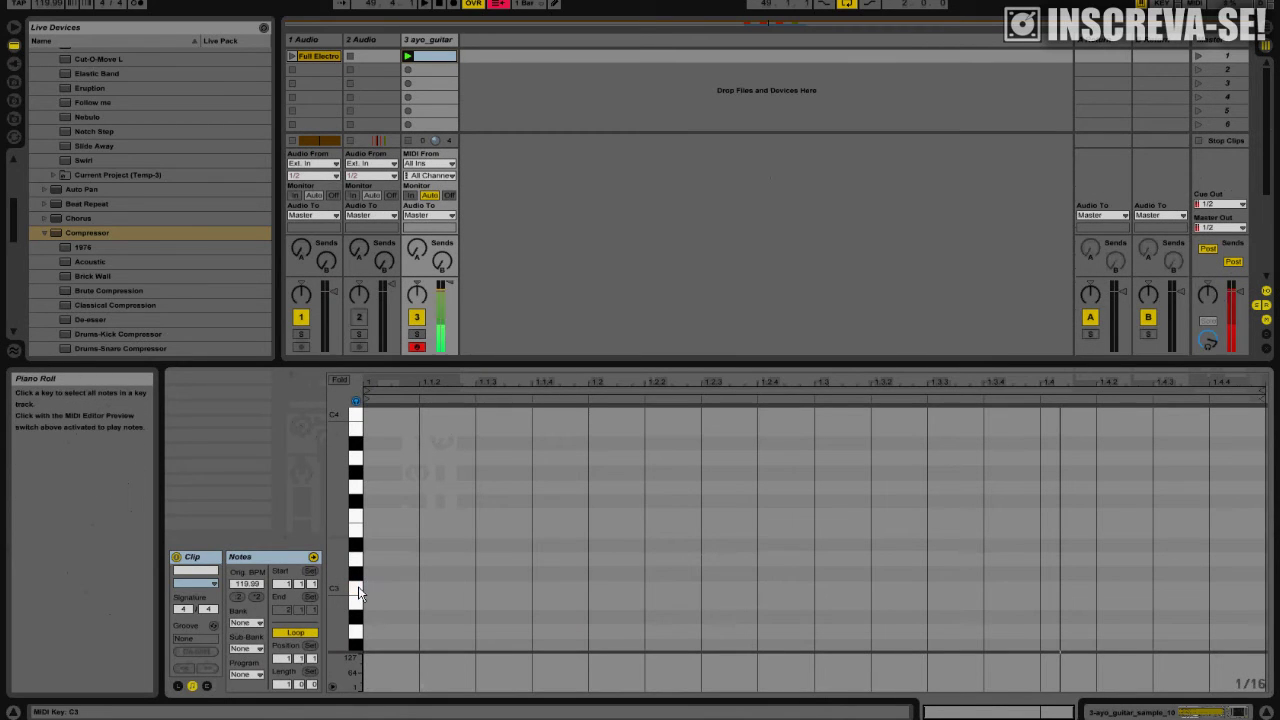
# Step: Audition the guitar sample at different pitches on the piano roll keys, from C3 upward and through the lower keys
pyautogui.scroll(1, 359, 593)
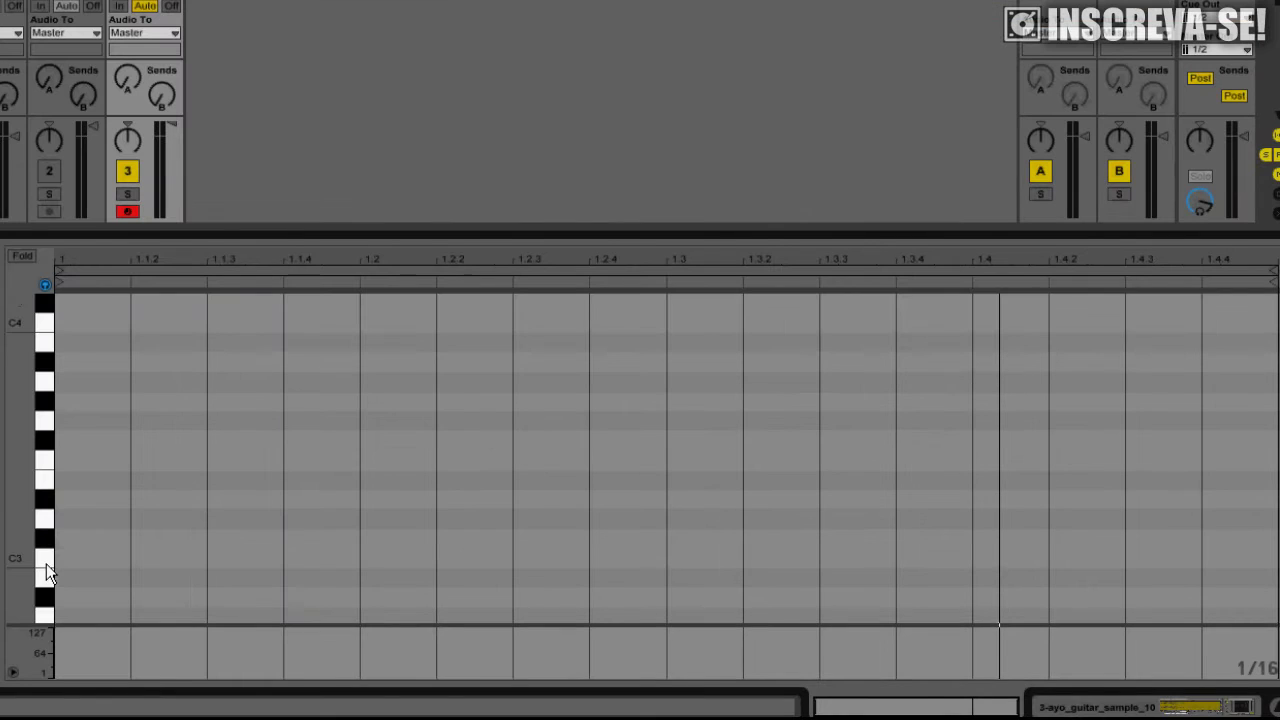
pyautogui.click(46, 564)
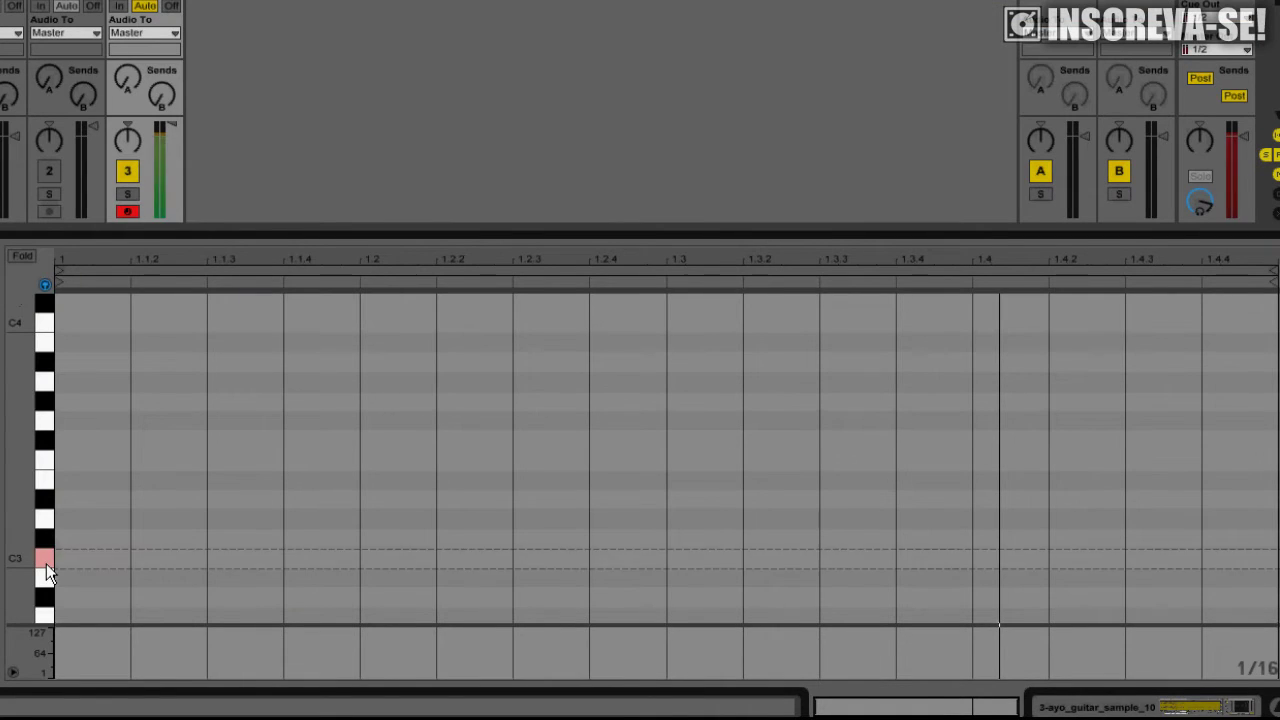
pyautogui.click(53, 537)
pyautogui.click(48, 519)
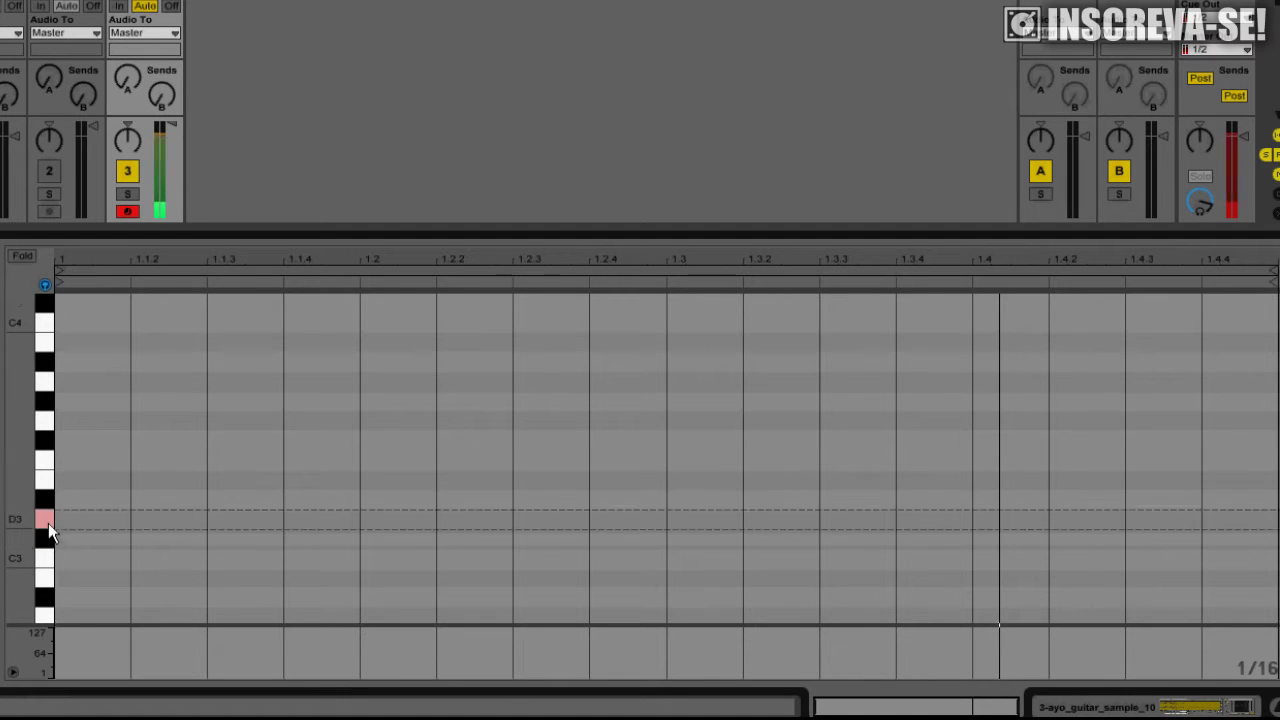
pyautogui.click(46, 498)
pyautogui.click(43, 423)
pyautogui.click(44, 401)
pyautogui.click(45, 378)
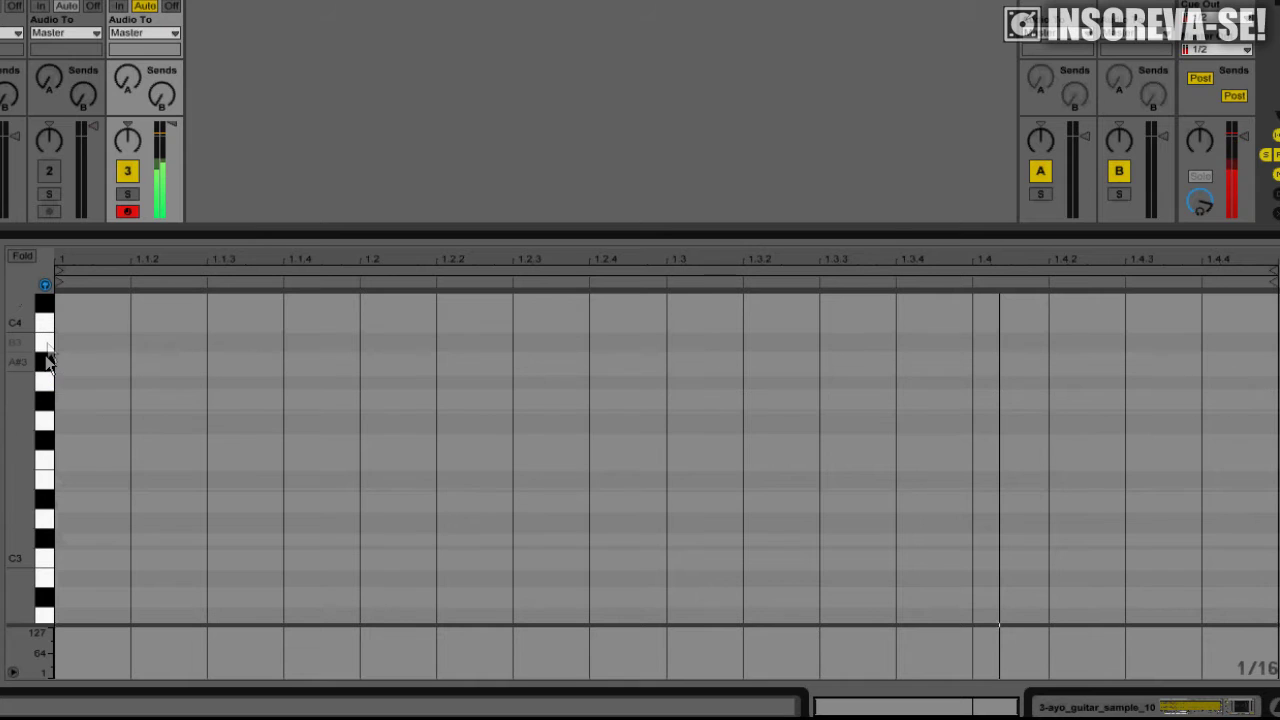
pyautogui.scroll(-3, 47, 340)
pyautogui.moveTo(45, 456); pyautogui.dragTo(44, 606)
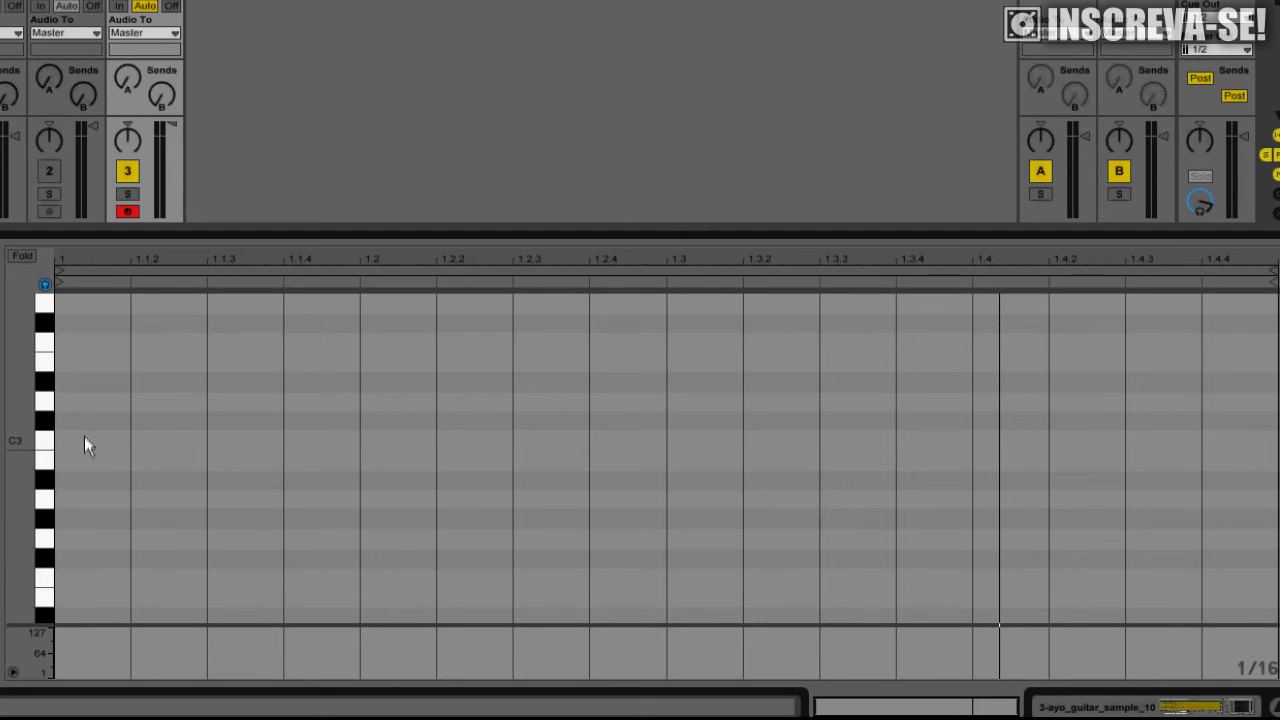
# Step: Solo the 3 ayo_guitar track, add sixteenth C3 notes at 1, 1.2, 1.3 and 1.4, and start playback
pyautogui.click(131, 193)
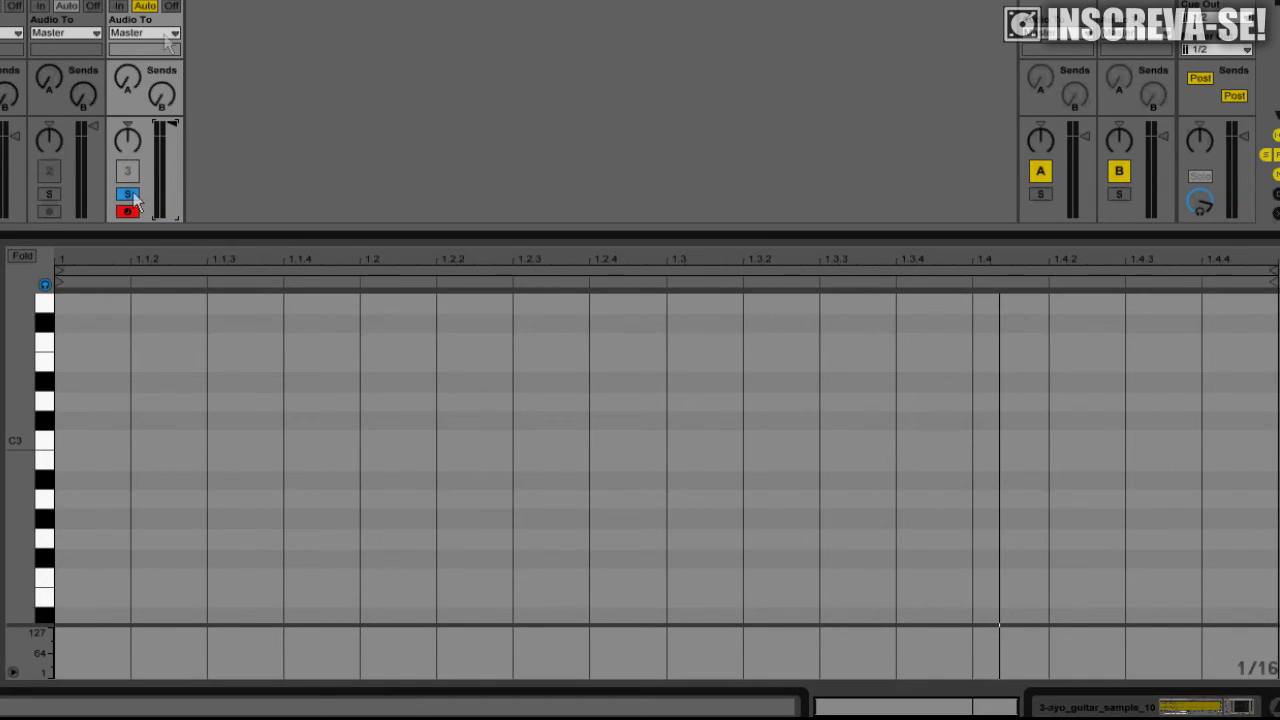
pyautogui.doubleClick(105, 440)
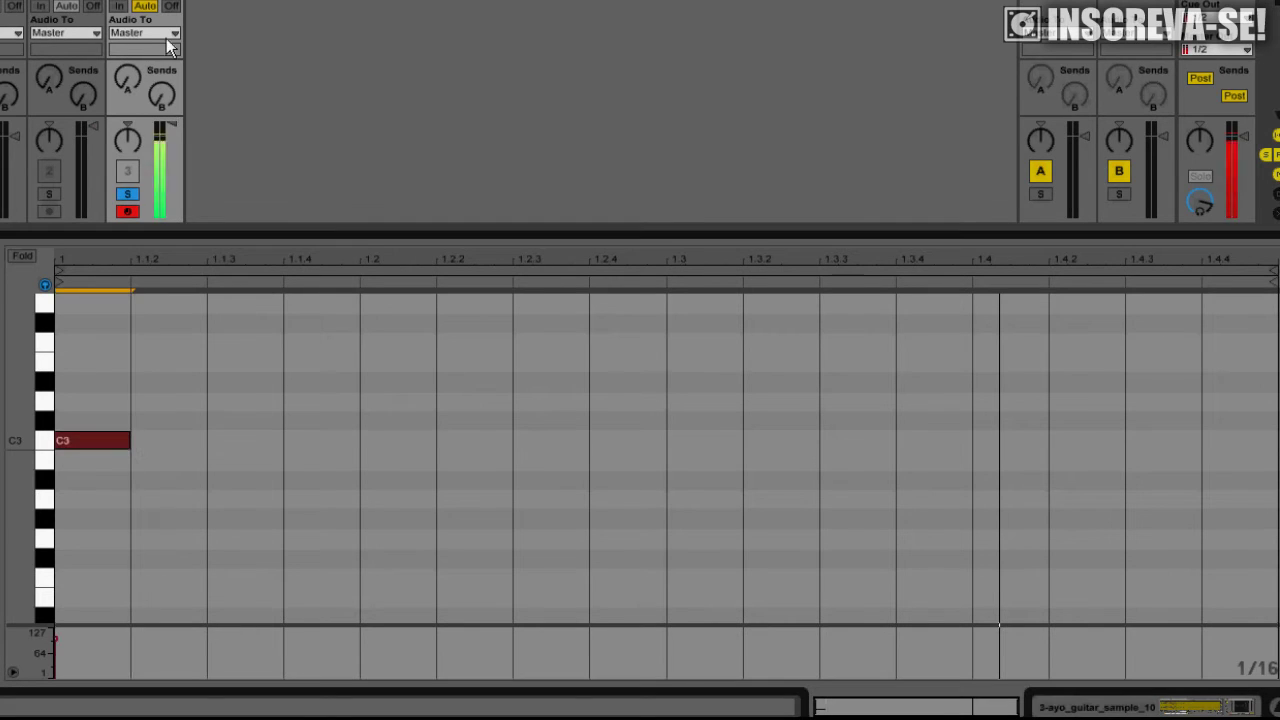
pyautogui.doubleClick(370, 441)
pyautogui.doubleClick(715, 441)
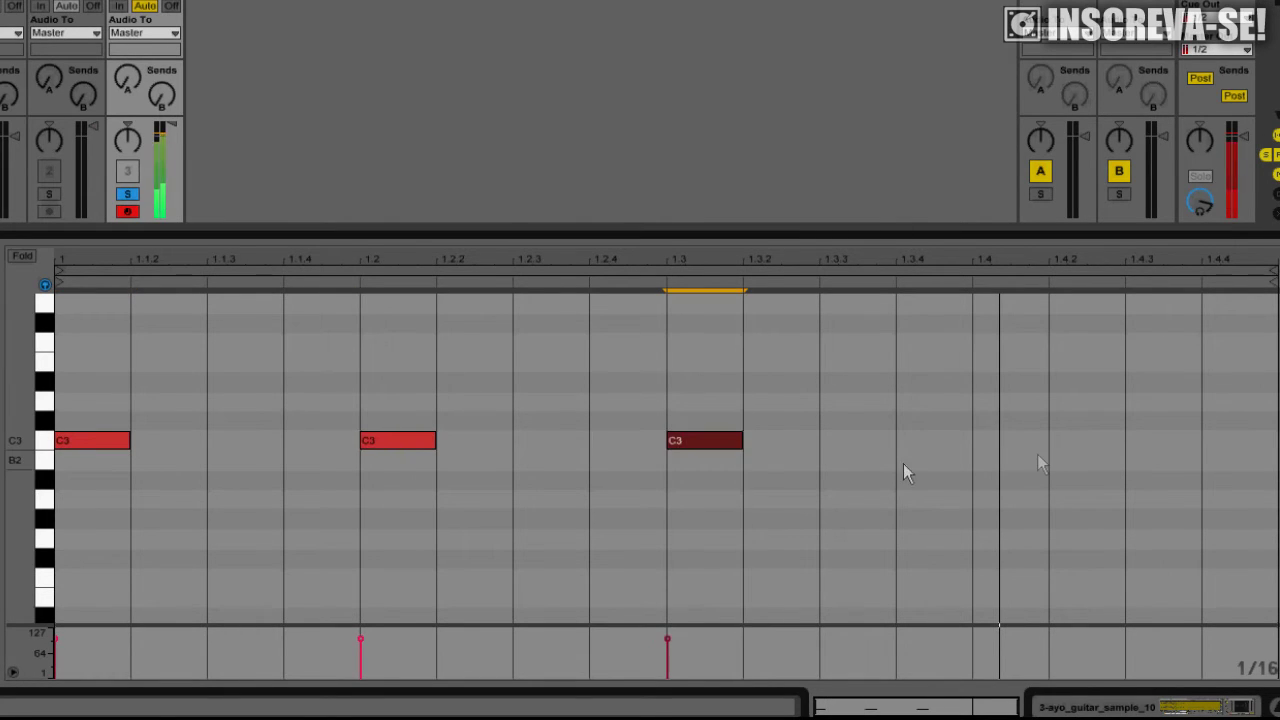
pyautogui.doubleClick(1019, 441)
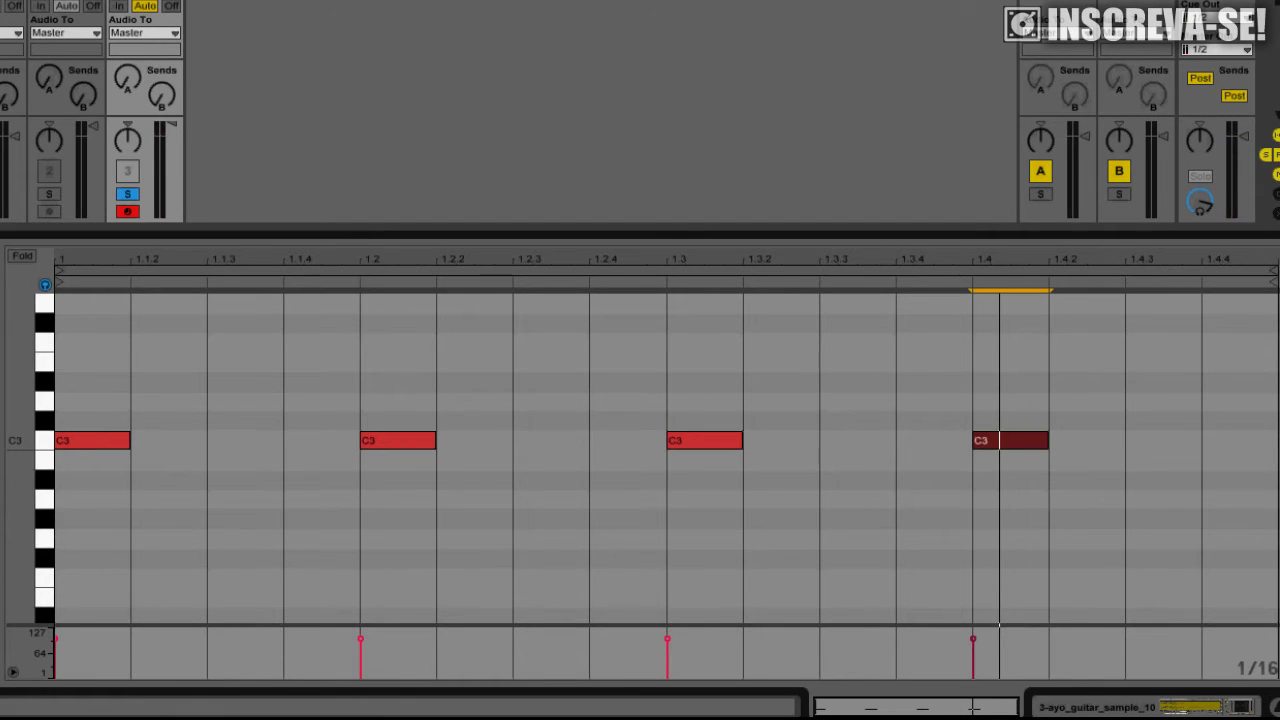
pyautogui.press('space')
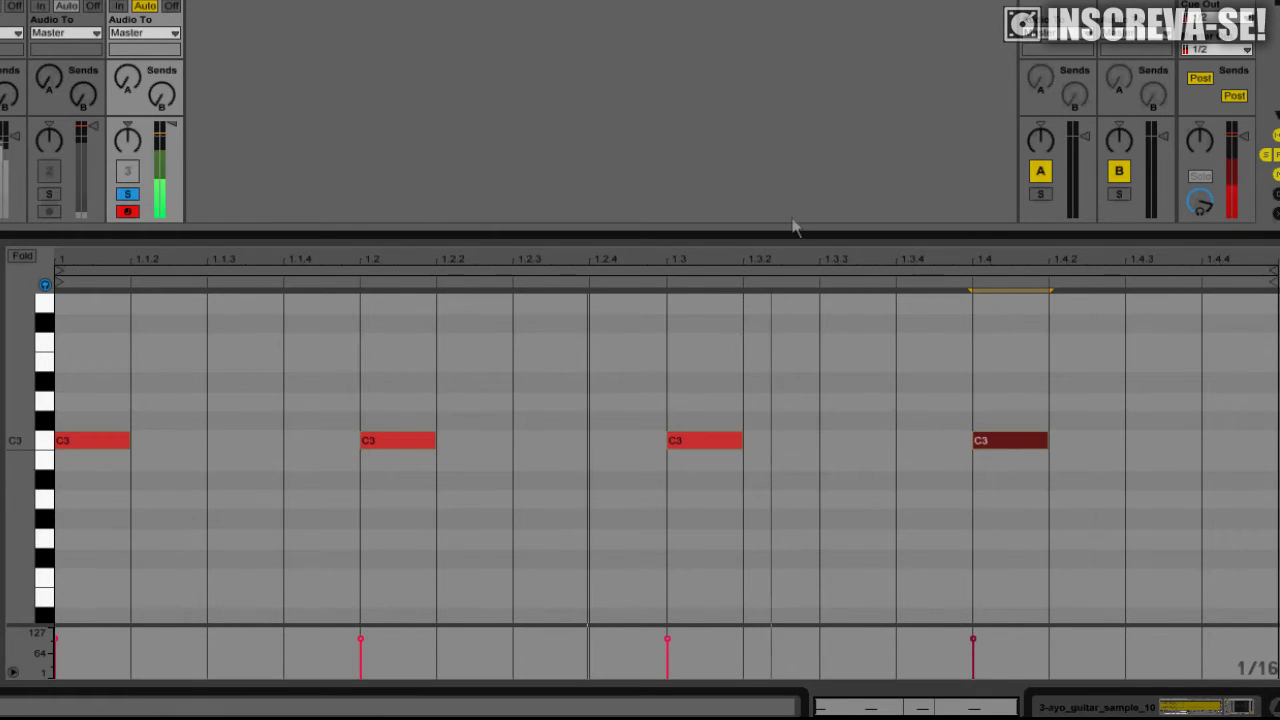
# Step: Add two consecutive sixteenth D3 notes at 1.4.3 and 1.4.4 of the clip
pyautogui.doubleClick(1188, 440)
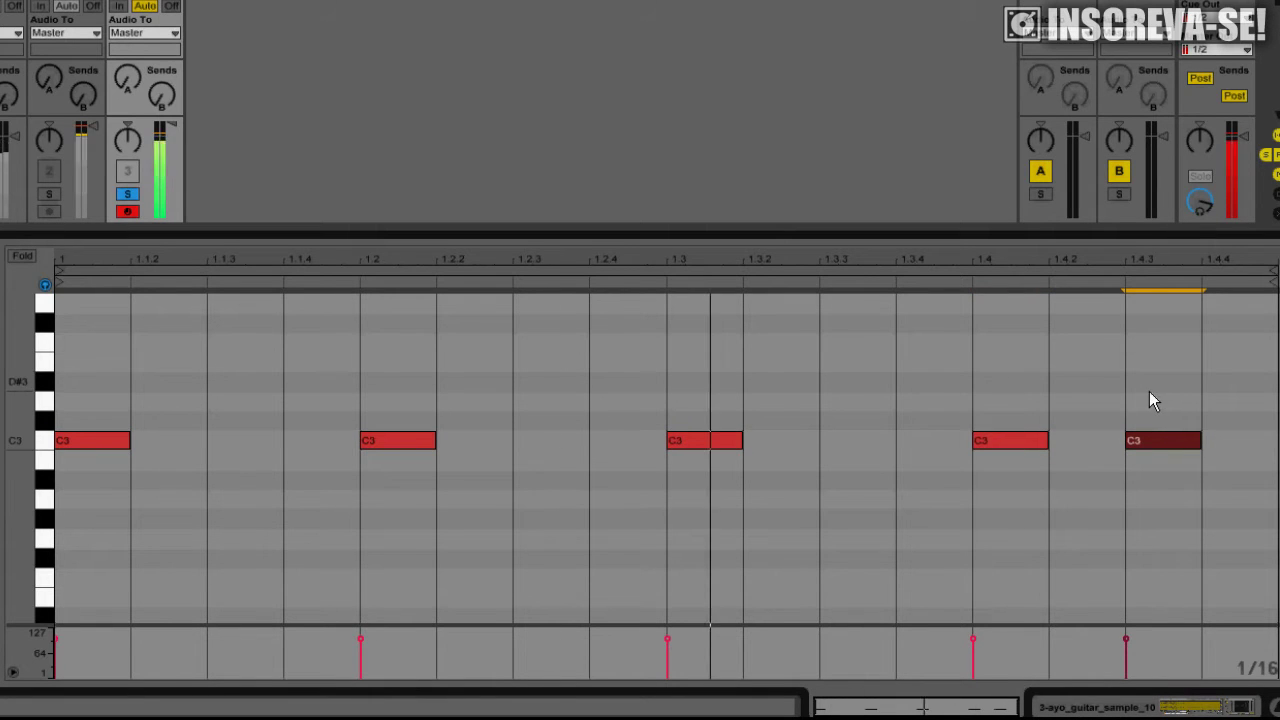
pyautogui.moveTo(1172, 440); pyautogui.dragTo(1175, 401)
pyautogui.click(1248, 410)
pyautogui.doubleClick(1255, 402)
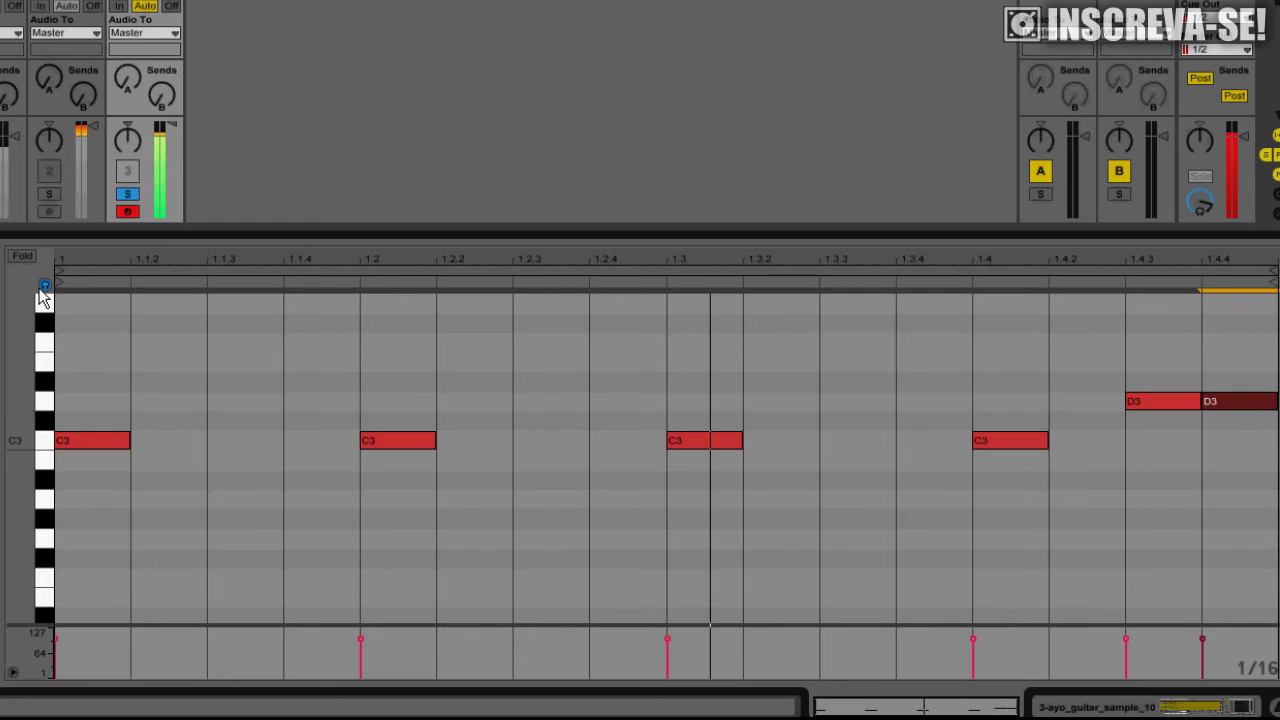
# Step: Place an F#3 note at 1.3.2 of the clip, and try another at 1.2.2 before removing it
pyautogui.doubleClick(950, 343)
pyautogui.click(1011, 343)
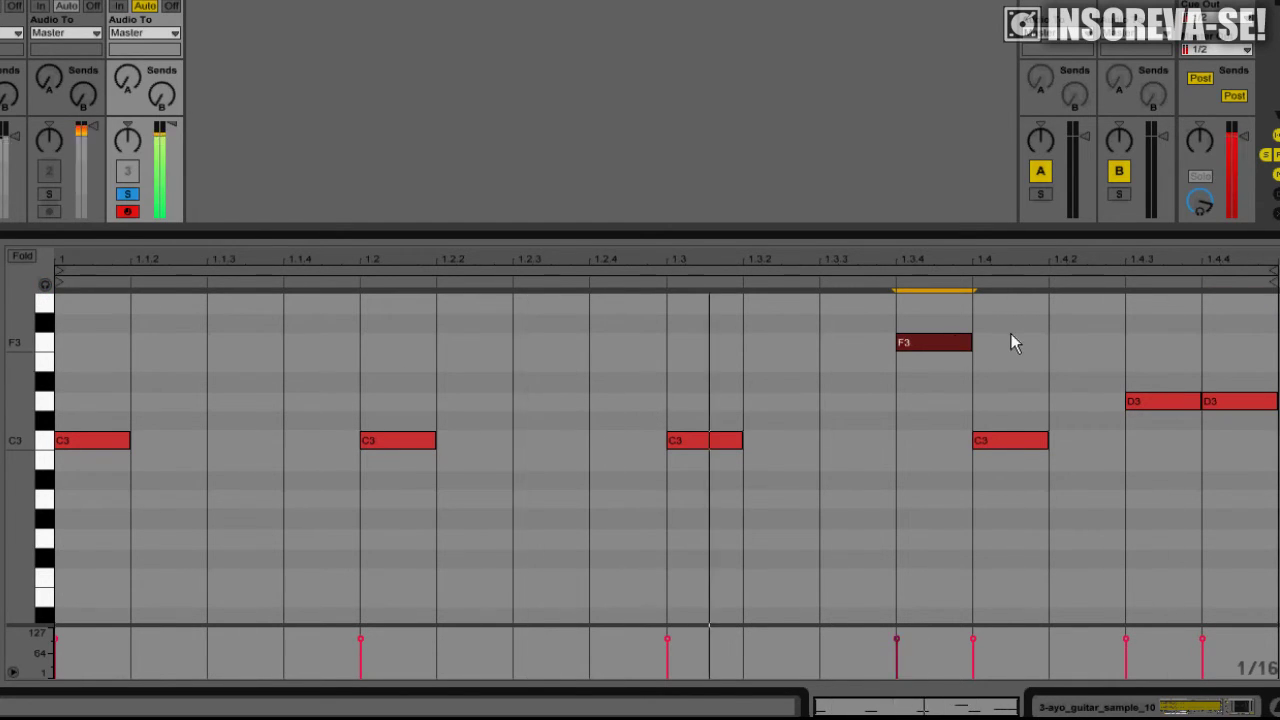
pyautogui.moveTo(936, 356); pyautogui.dragTo(781, 330)
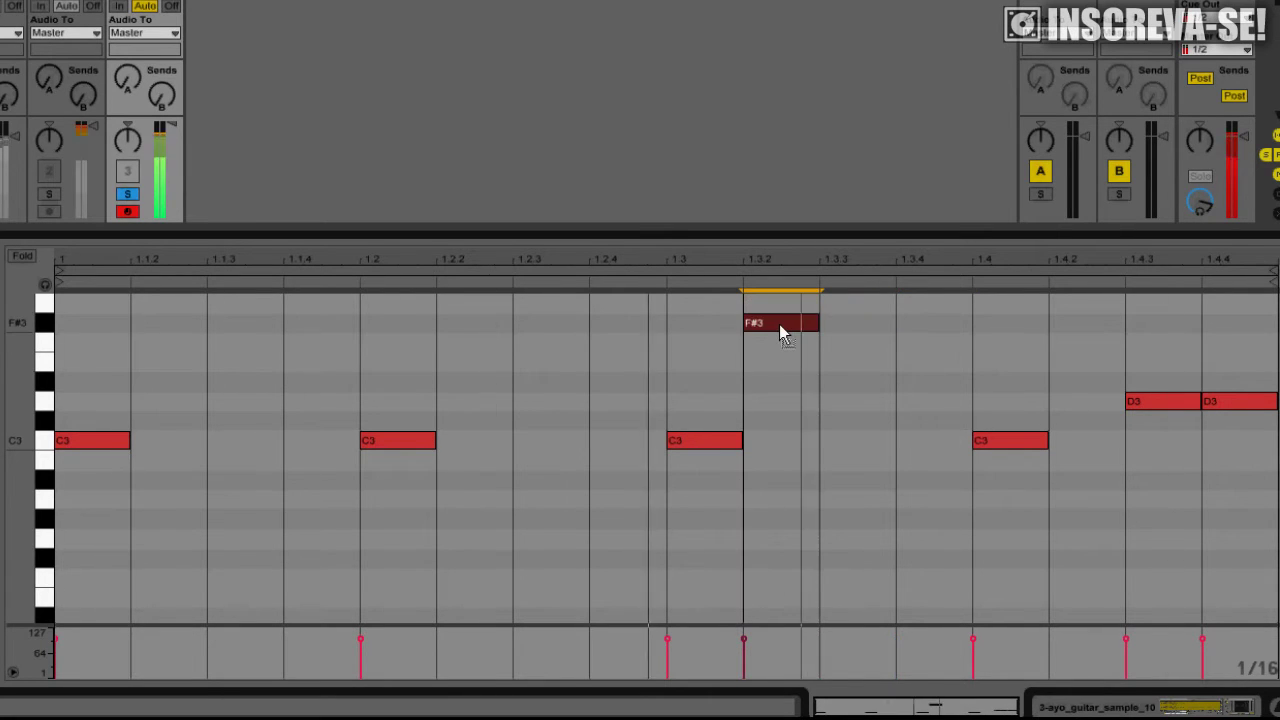
pyautogui.doubleClick(484, 324)
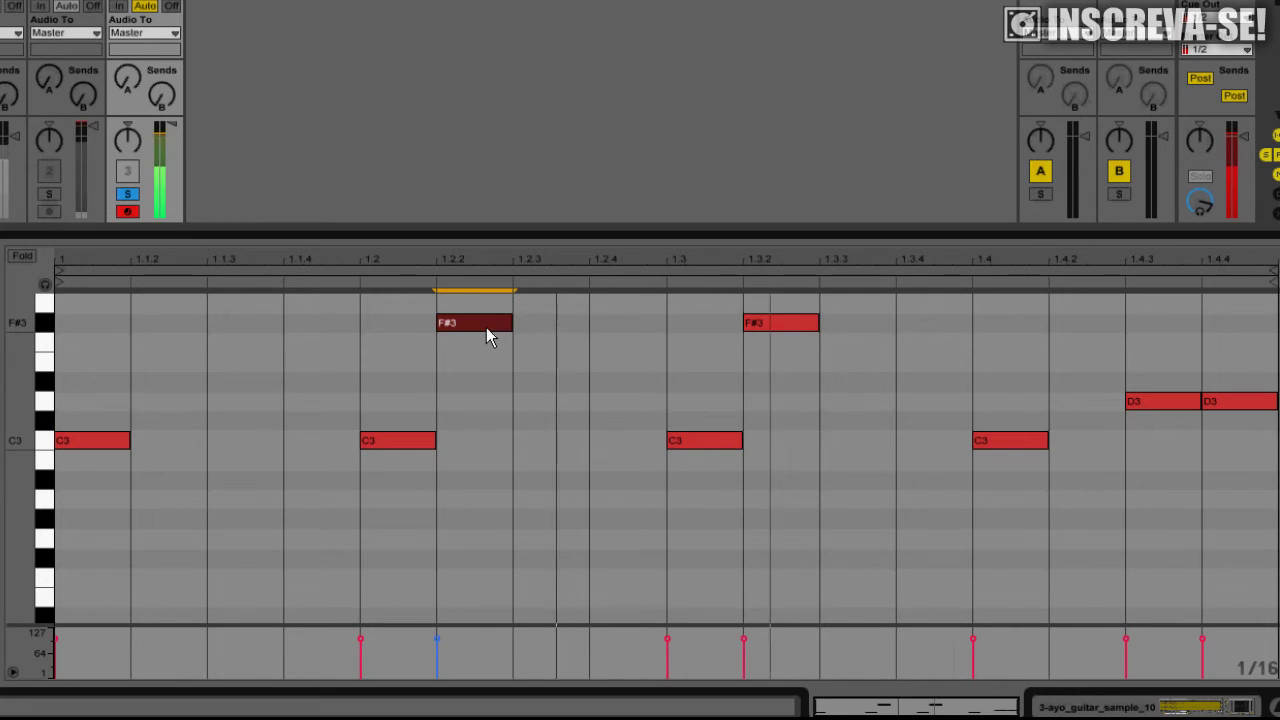
pyautogui.doubleClick(486, 327)
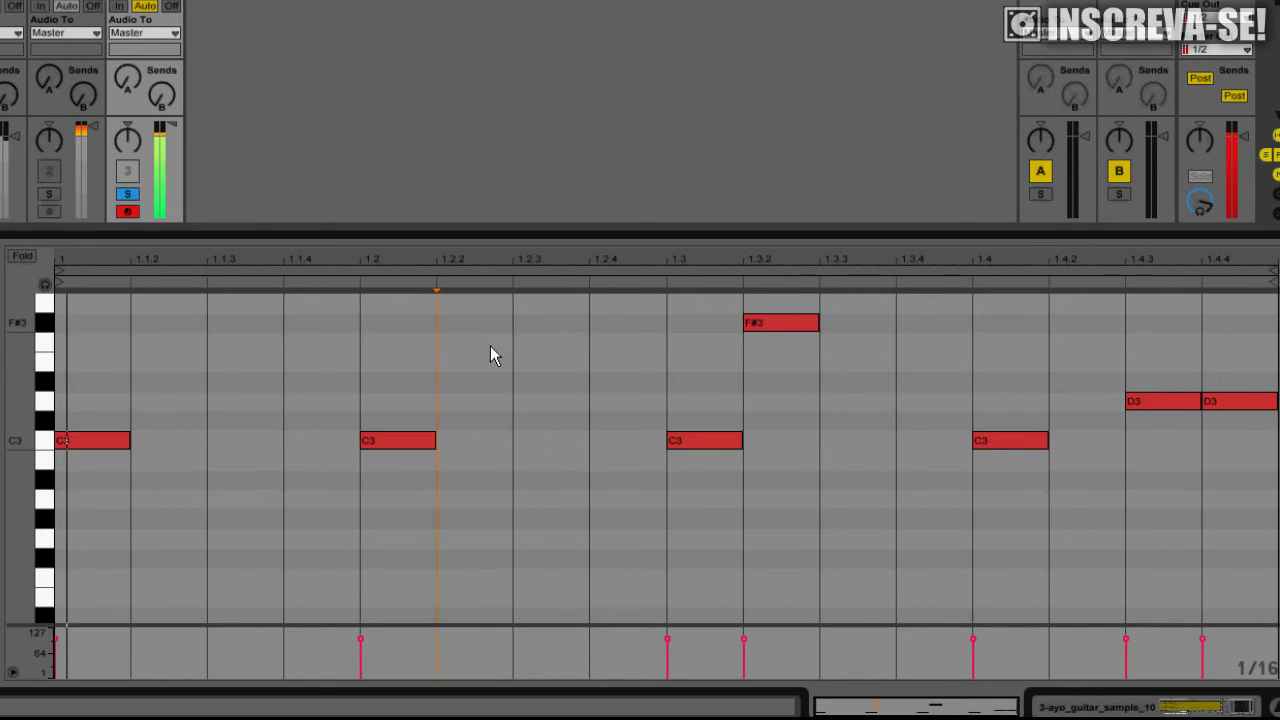
# Step: Delete the F#3 note, both D3 notes and the C3 notes at 1 and 1.3 from the clip
pyautogui.doubleClick(785, 323)
pyautogui.moveTo(1120, 367); pyautogui.dragTo(1275, 452)
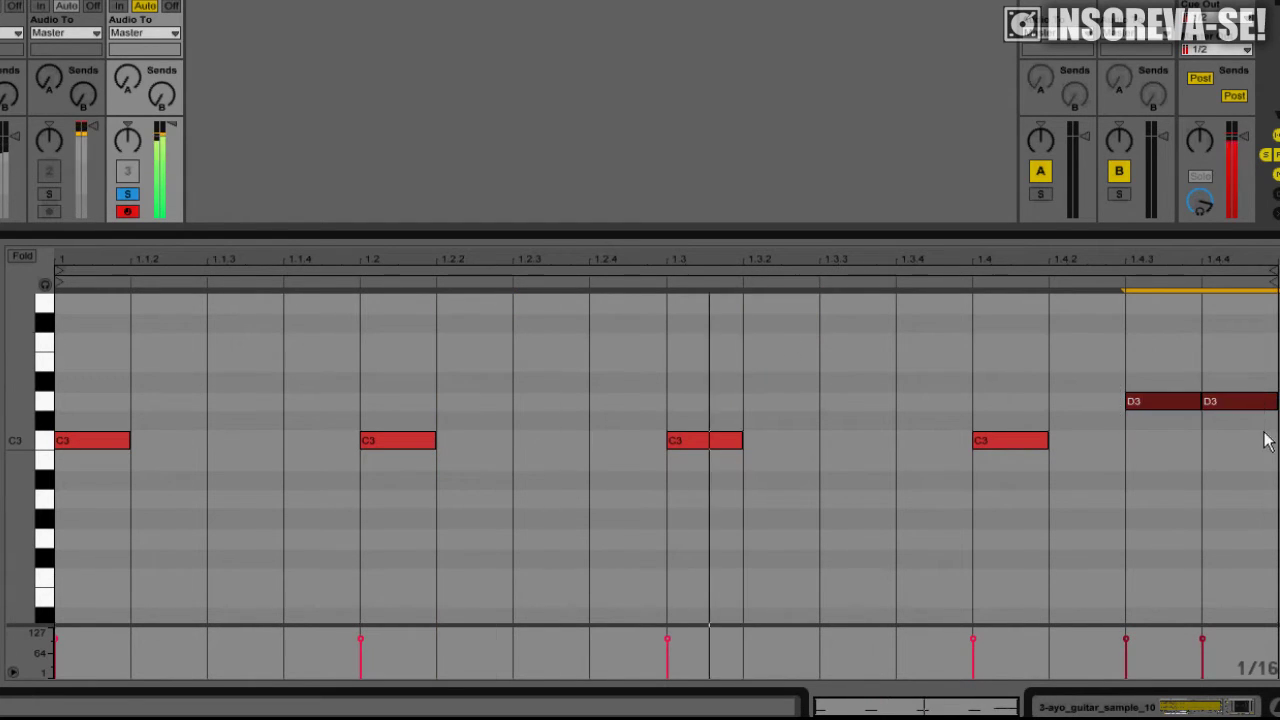
pyautogui.press('Delete')
pyautogui.moveTo(662, 389); pyautogui.dragTo(716, 498)
pyautogui.press('Delete')
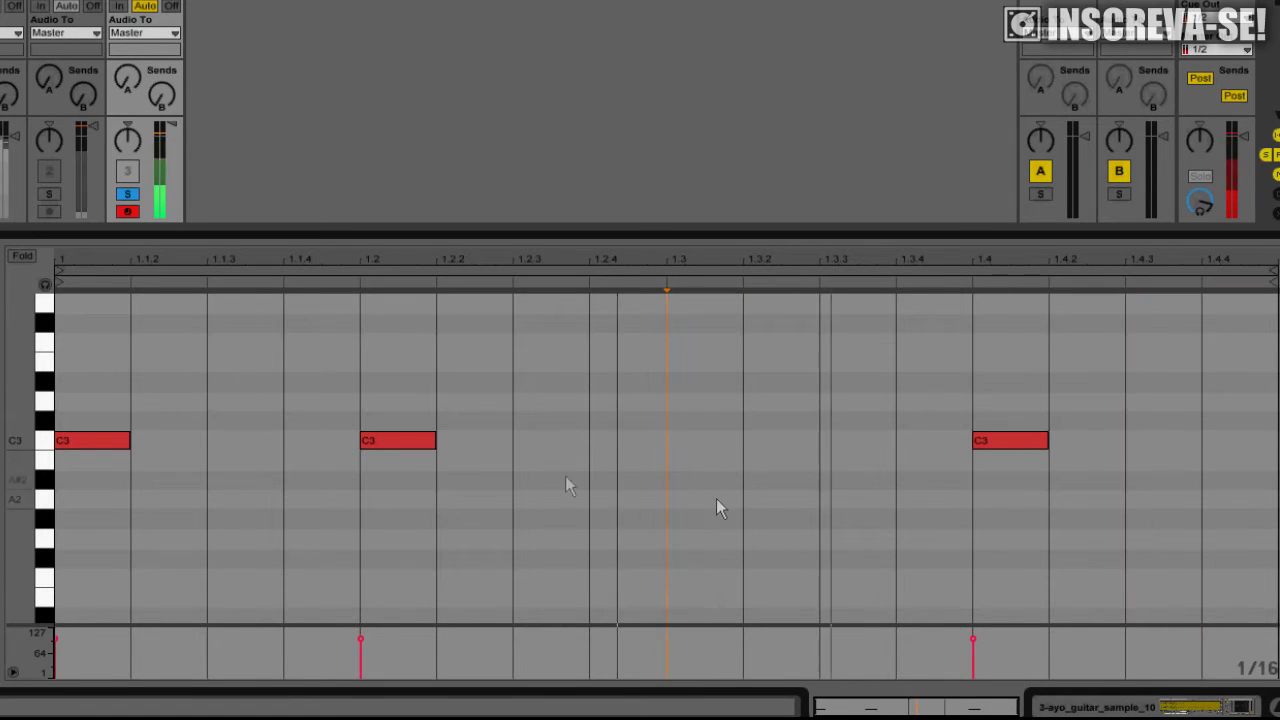
pyautogui.moveTo(112, 388); pyautogui.dragTo(156, 498)
pyautogui.press('Delete')
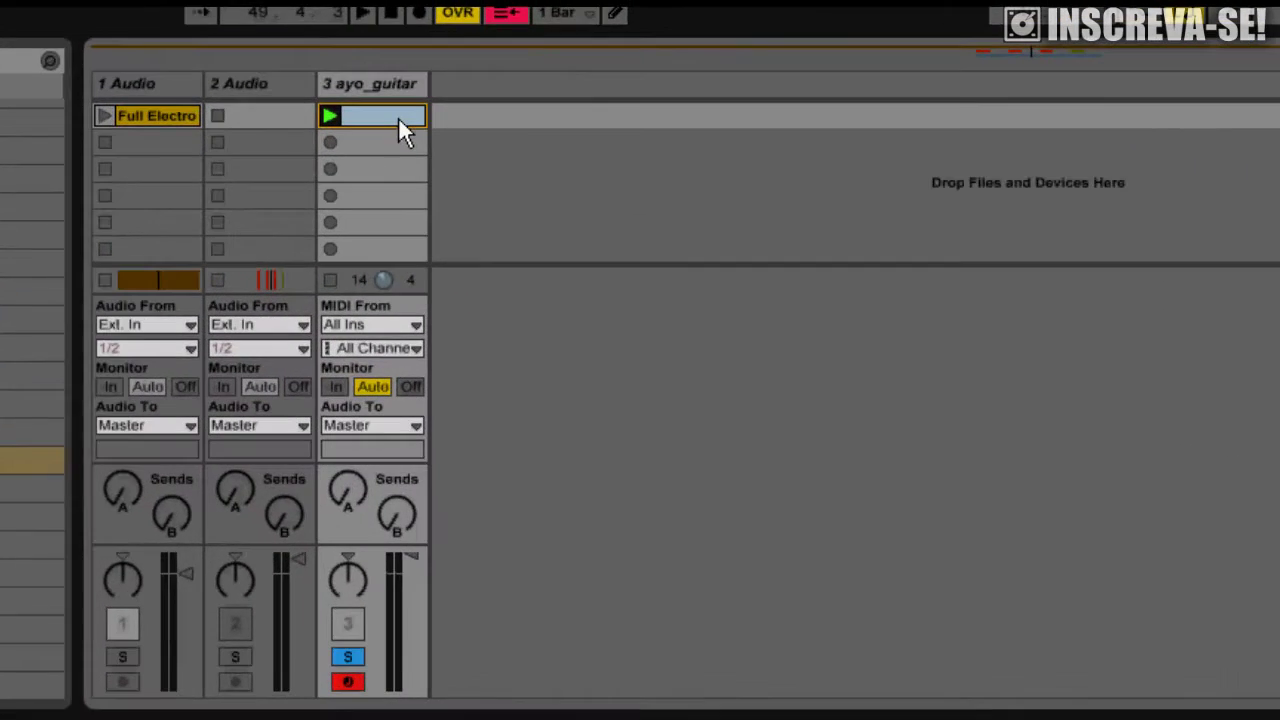
# Step: Place the session clip in the arrangement at bar 49 of the 3 ayo_guitar track and duplicate it at bar 50
pyautogui.press('Tab')
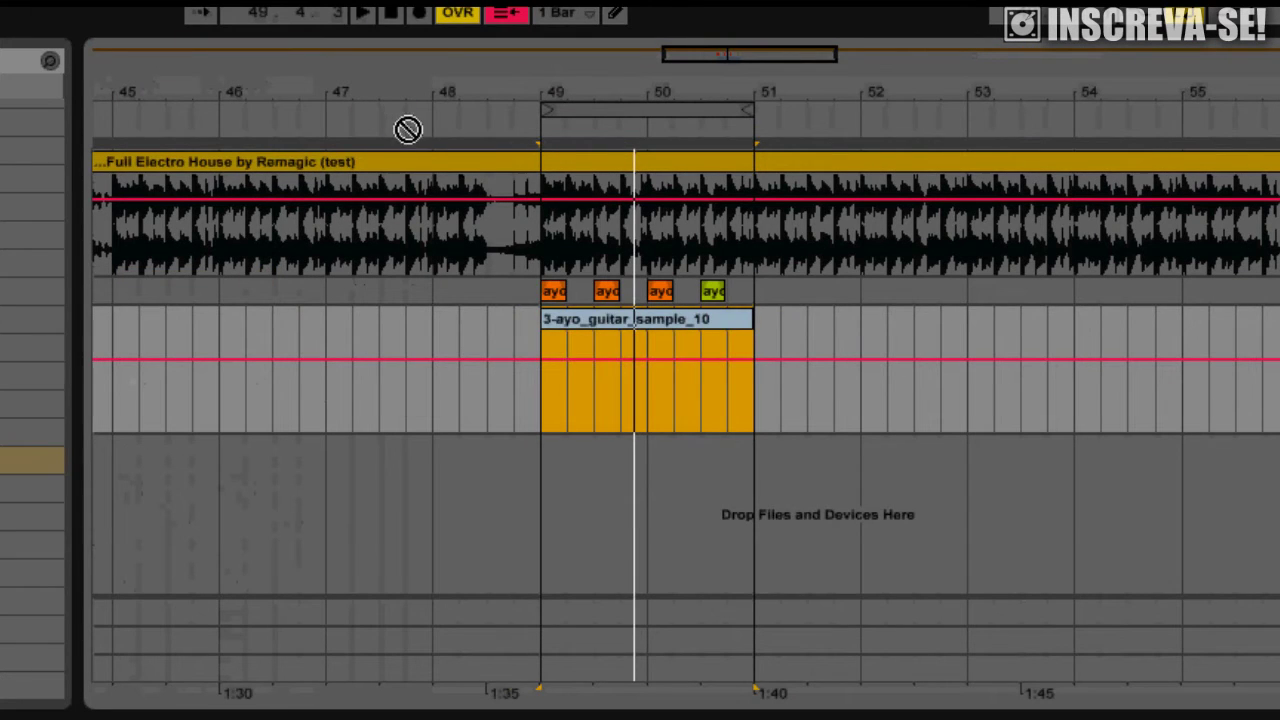
pyautogui.click(514, 346)
pyautogui.moveTo(514, 346); pyautogui.dragTo(541, 352)
pyautogui.click(708, 320)
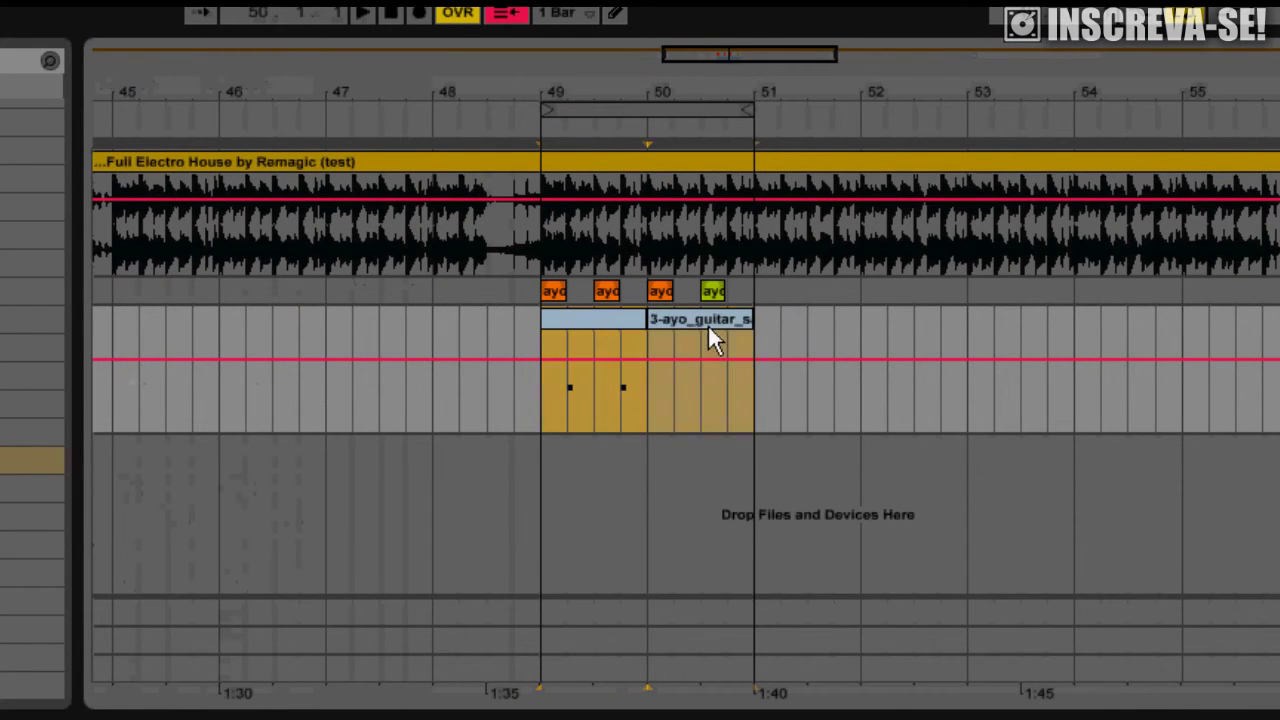
pyautogui.click(607, 312)
pyautogui.hotkey('ctrl', 'd')
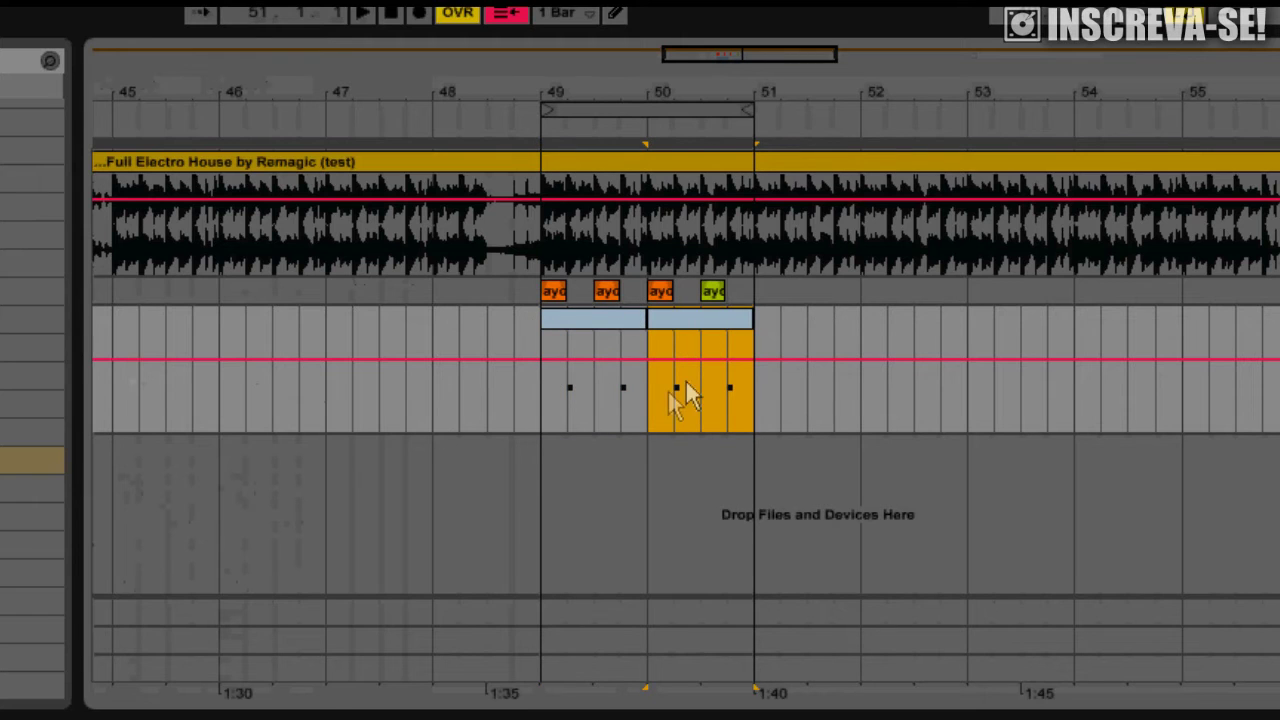
# Step: Open the arrangement clip at bar 49 and add sixteenth C3 notes at 1 and 1.3
pyautogui.click(620, 340)
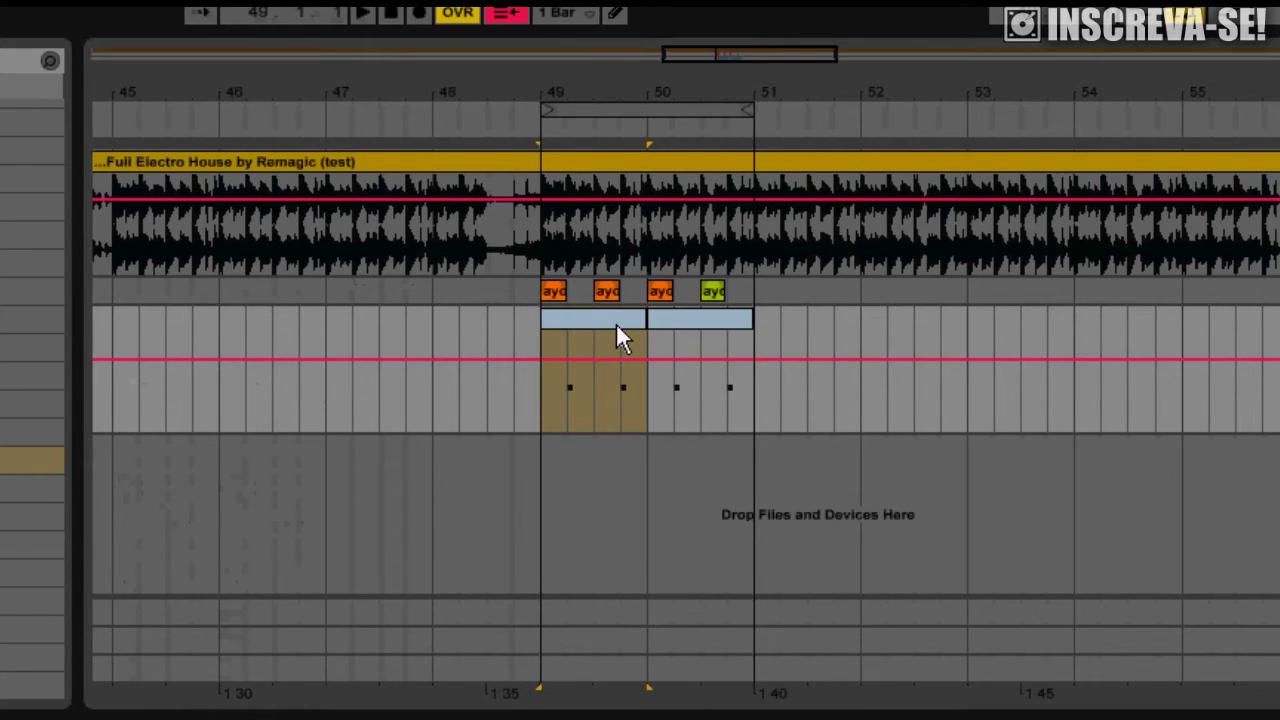
pyautogui.click(616, 323)
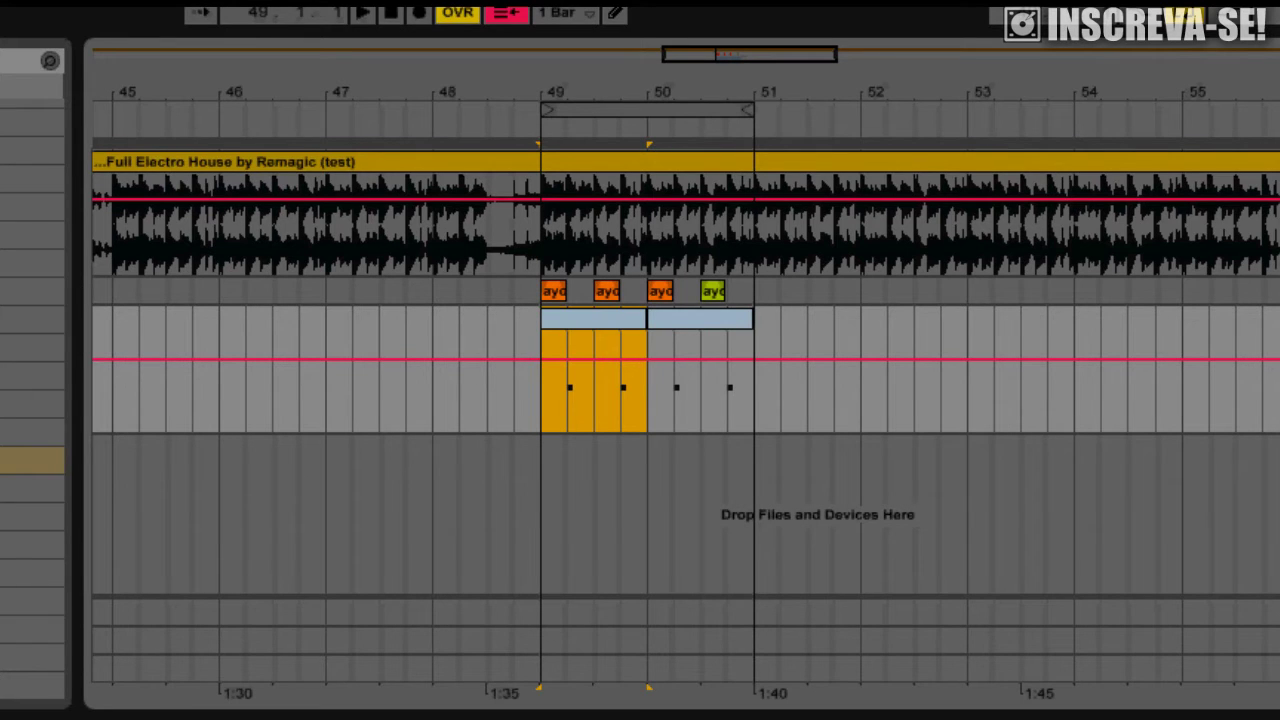
pyautogui.doubleClick(543, 387)
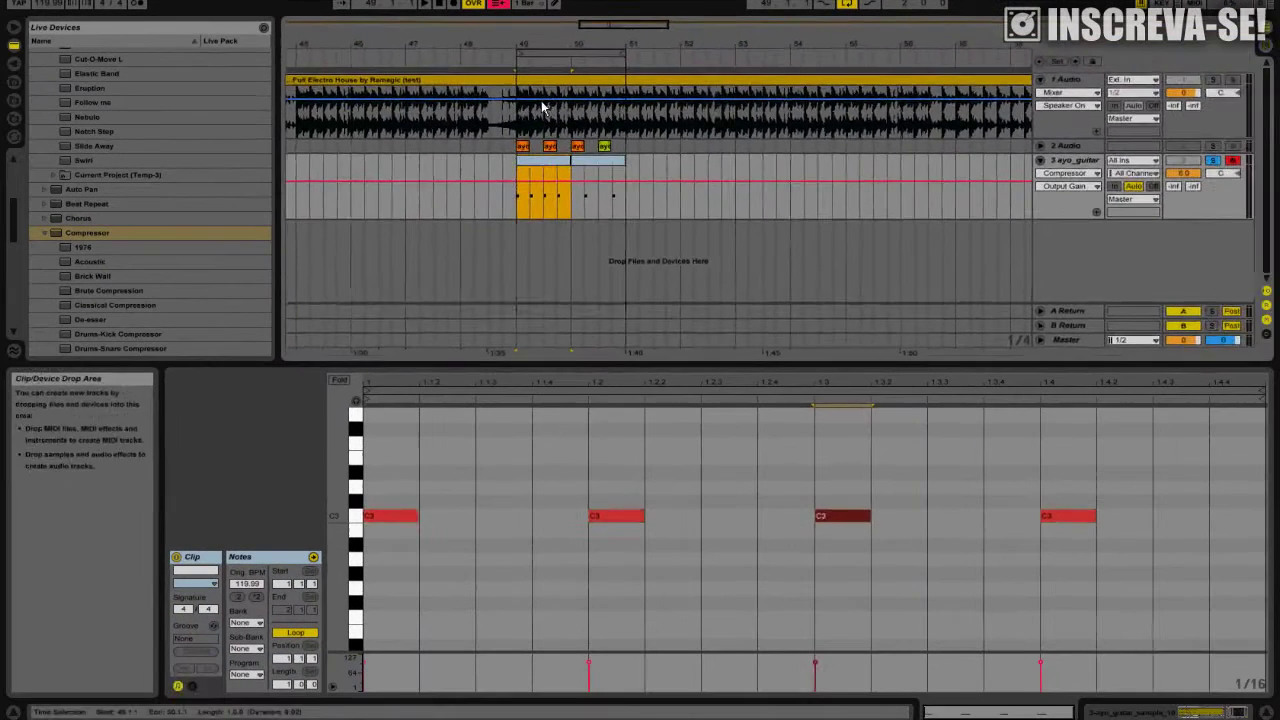
# Step: Add sixteenth C3 notes at 1 and 1.3 to the 3 ayo_guitar track's session clip and launch it
pyautogui.press('Tab')
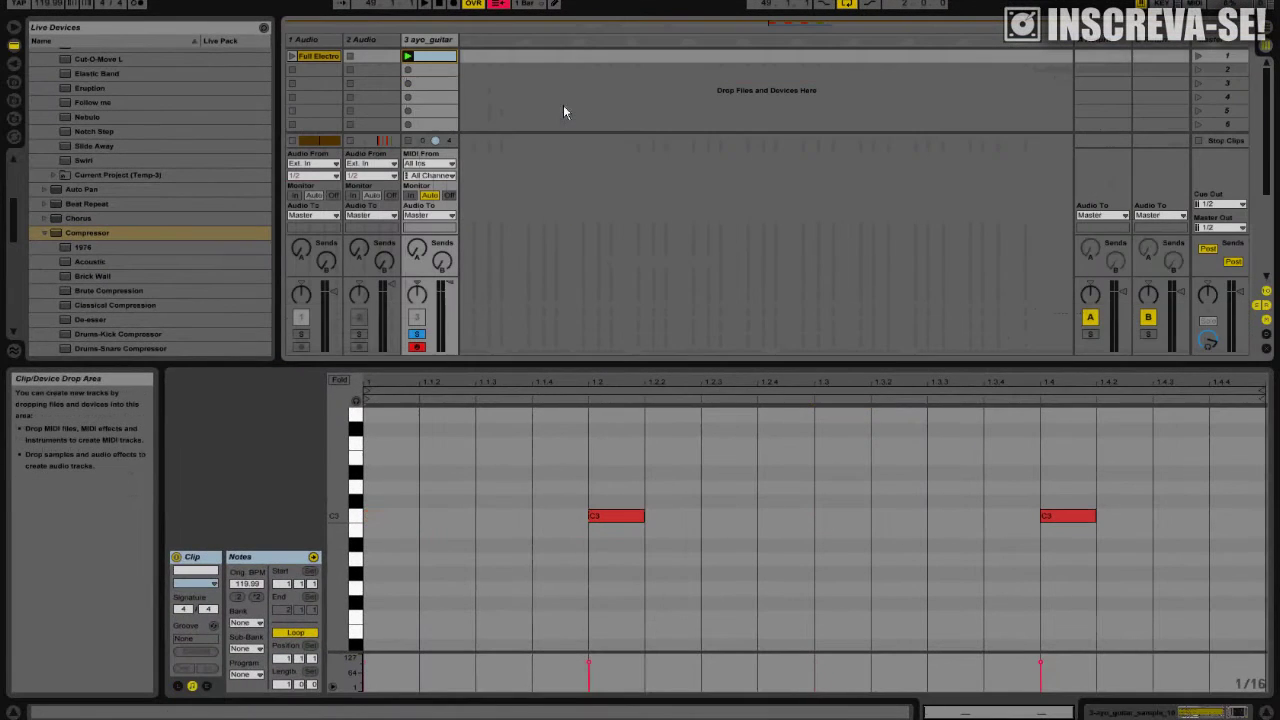
pyautogui.doubleClick(398, 516)
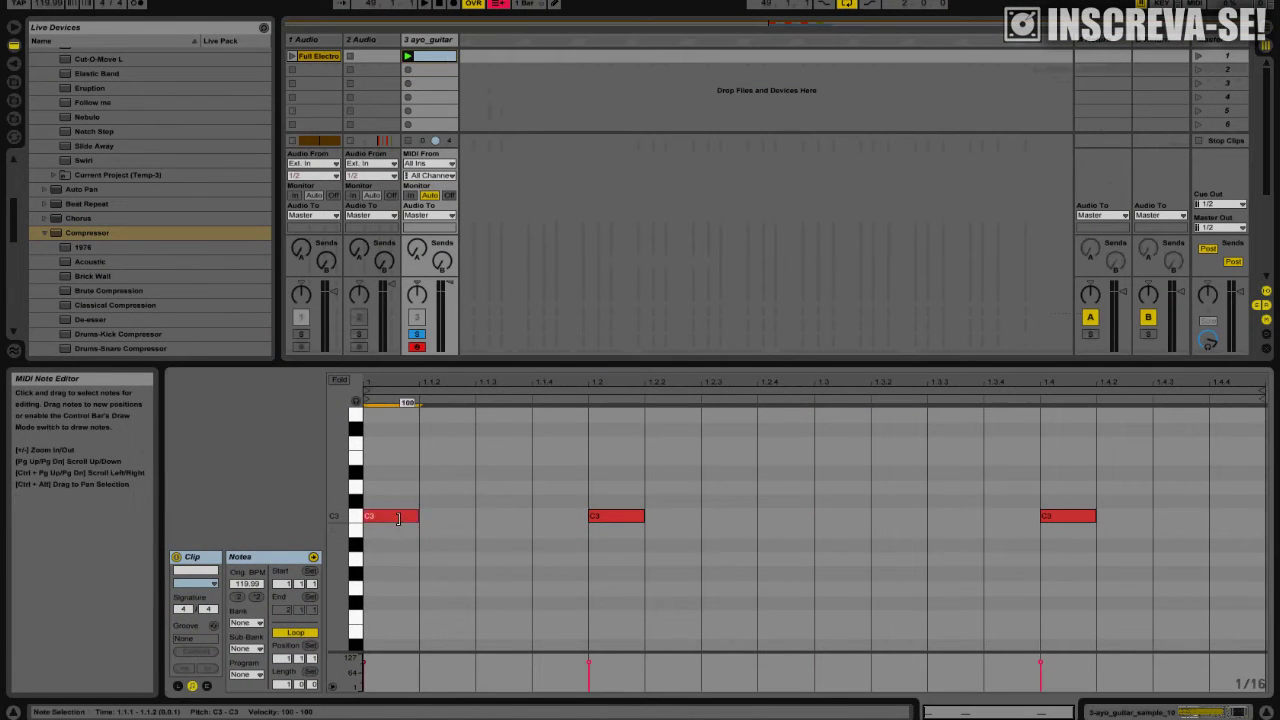
pyautogui.doubleClick(828, 516)
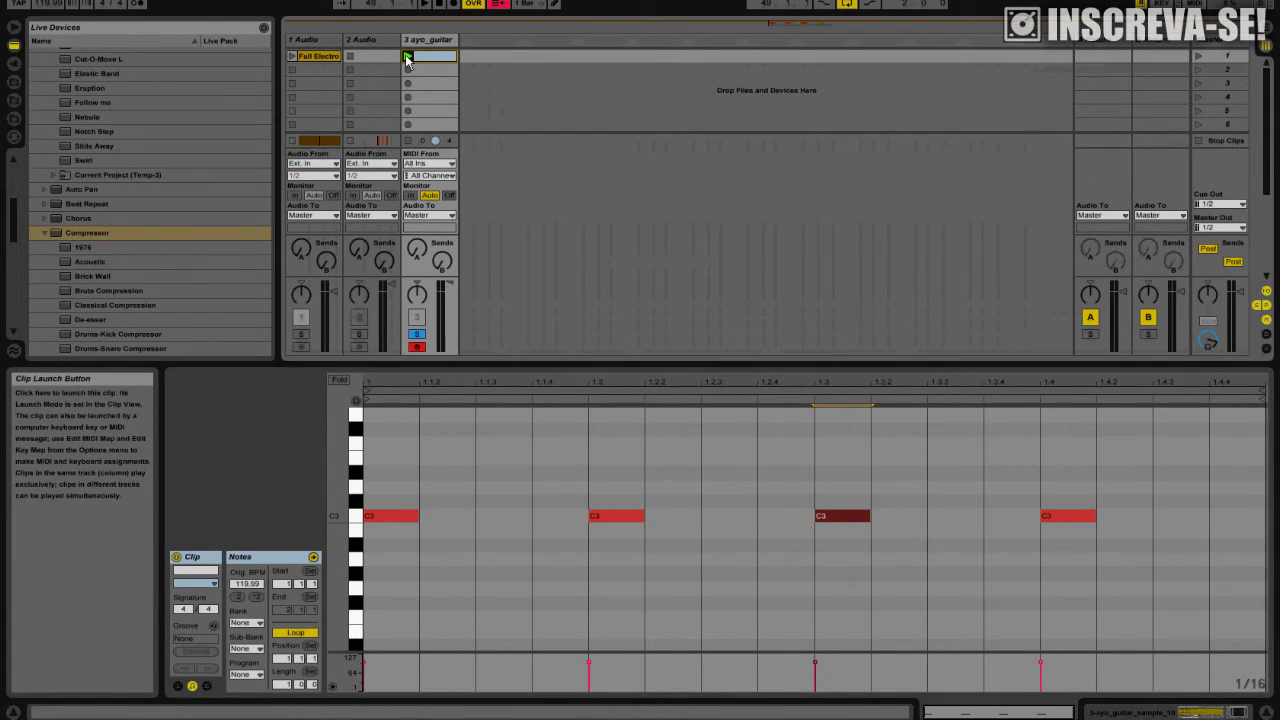
pyautogui.click(407, 57)
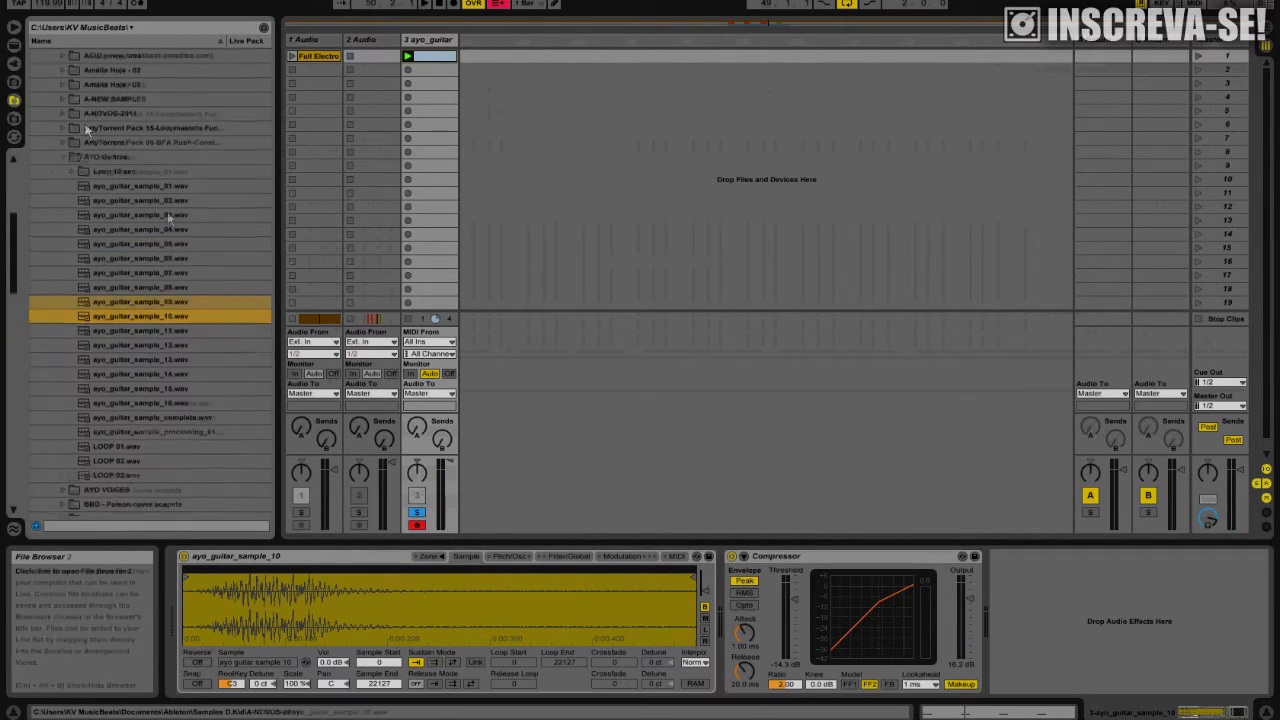
# Step: Replace the sample in Sampler with ayo_guitar_sample_14.wav from the AYO Guitras folder and check the clip and its devices
pyautogui.scroll(-1, 137, 246)
pyautogui.click(115, 346)
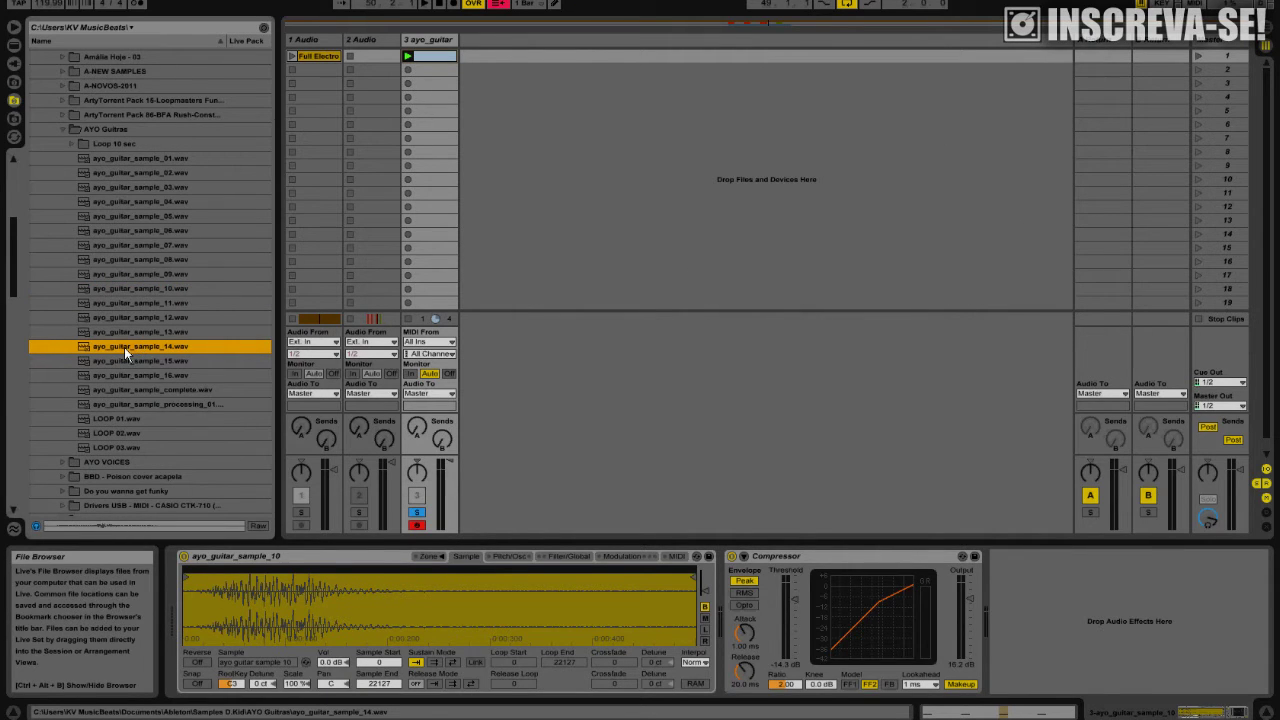
pyautogui.moveTo(115, 346); pyautogui.dragTo(260, 609)
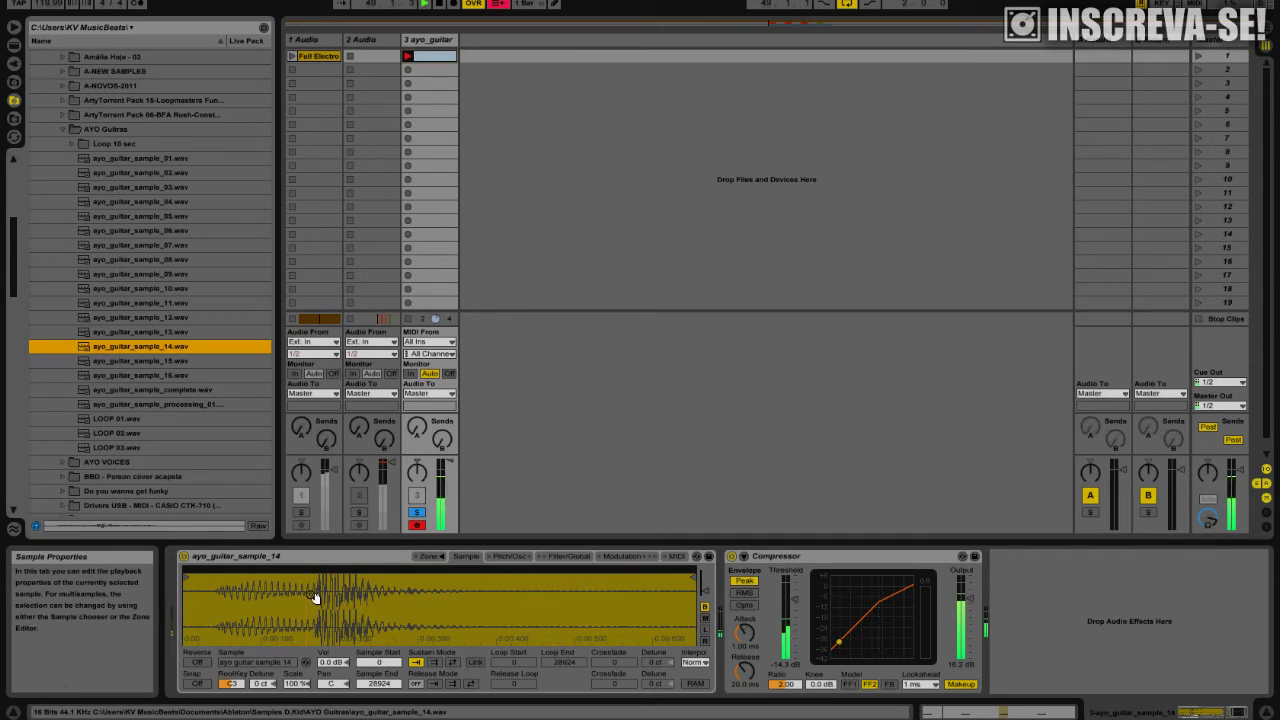
pyautogui.click(437, 57)
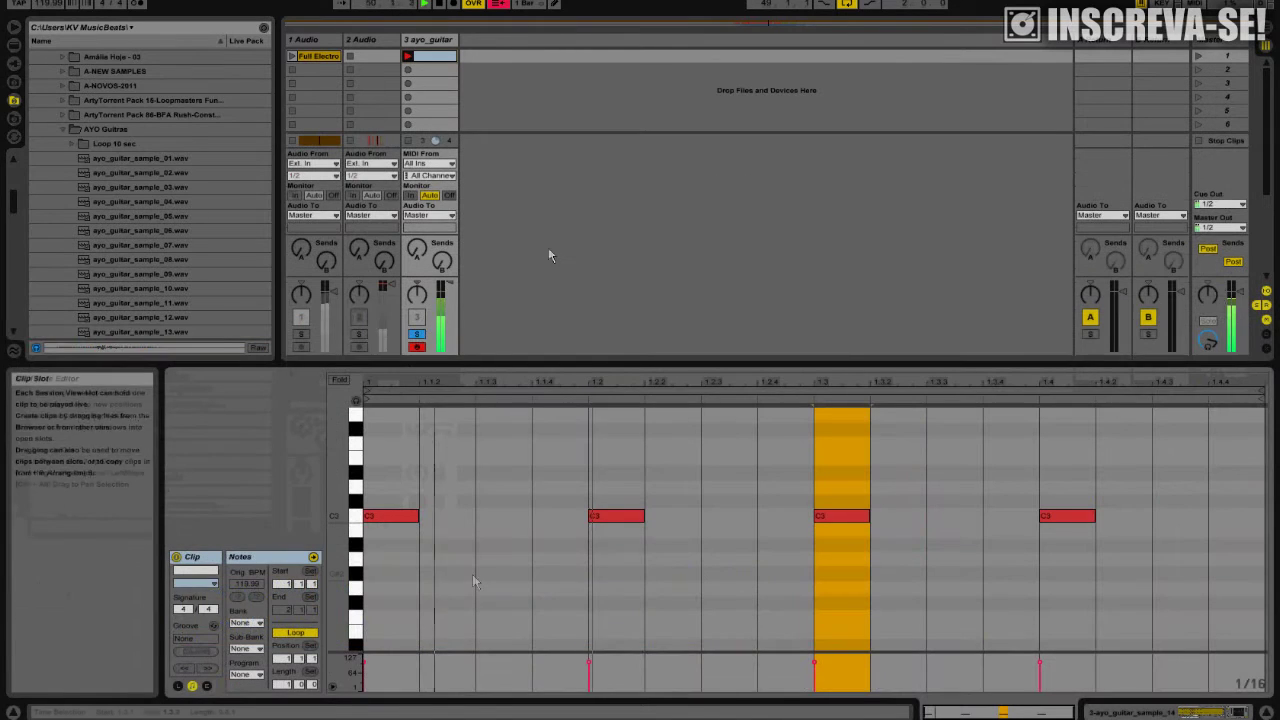
pyautogui.click(450, 37)
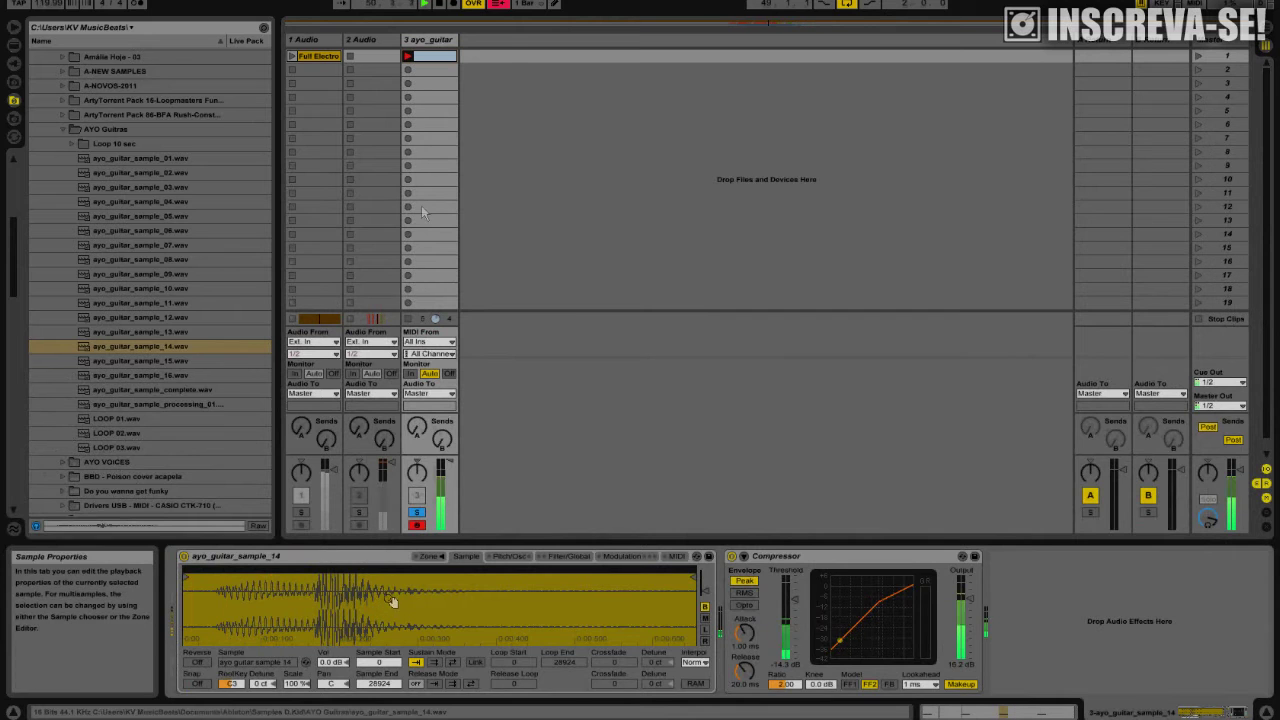
# Step: Open the session clip, stretch all four C3 notes to three sixteenths and shorten them to two sixteenths
pyautogui.click(437, 57)
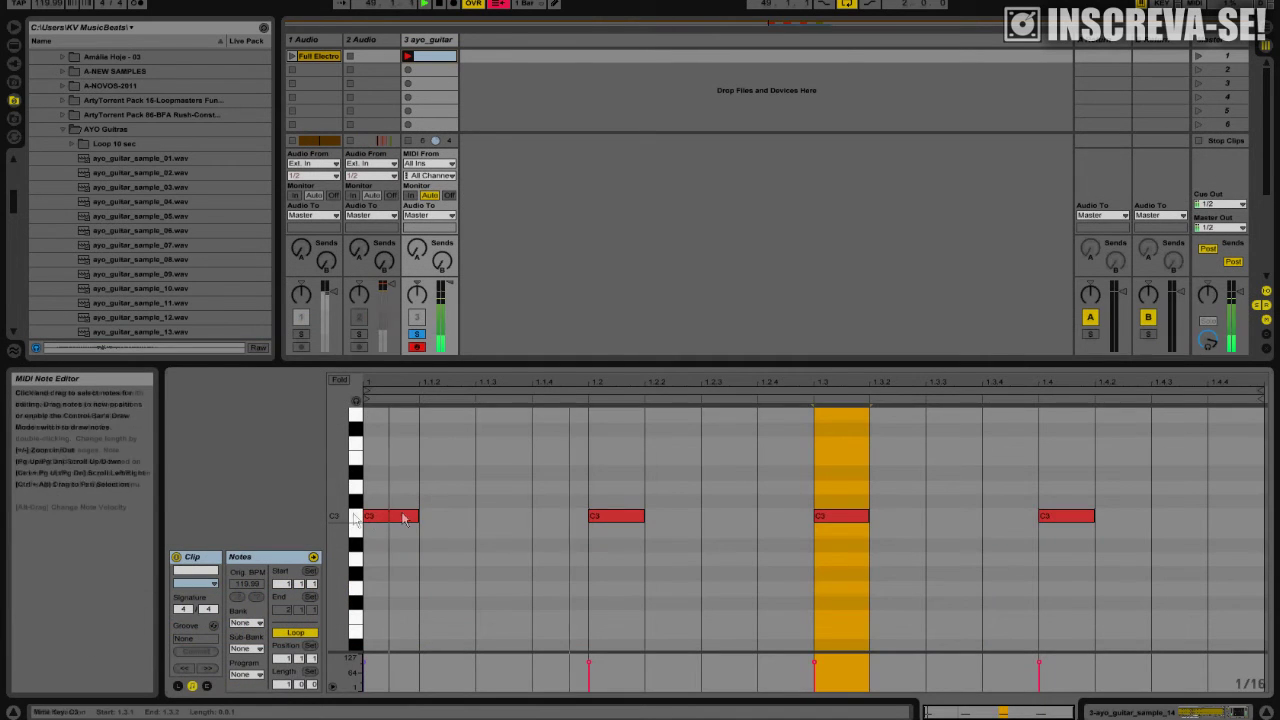
pyautogui.hotkey('ctrl', 'a')
pyautogui.moveTo(418, 516); pyautogui.dragTo(556, 519)
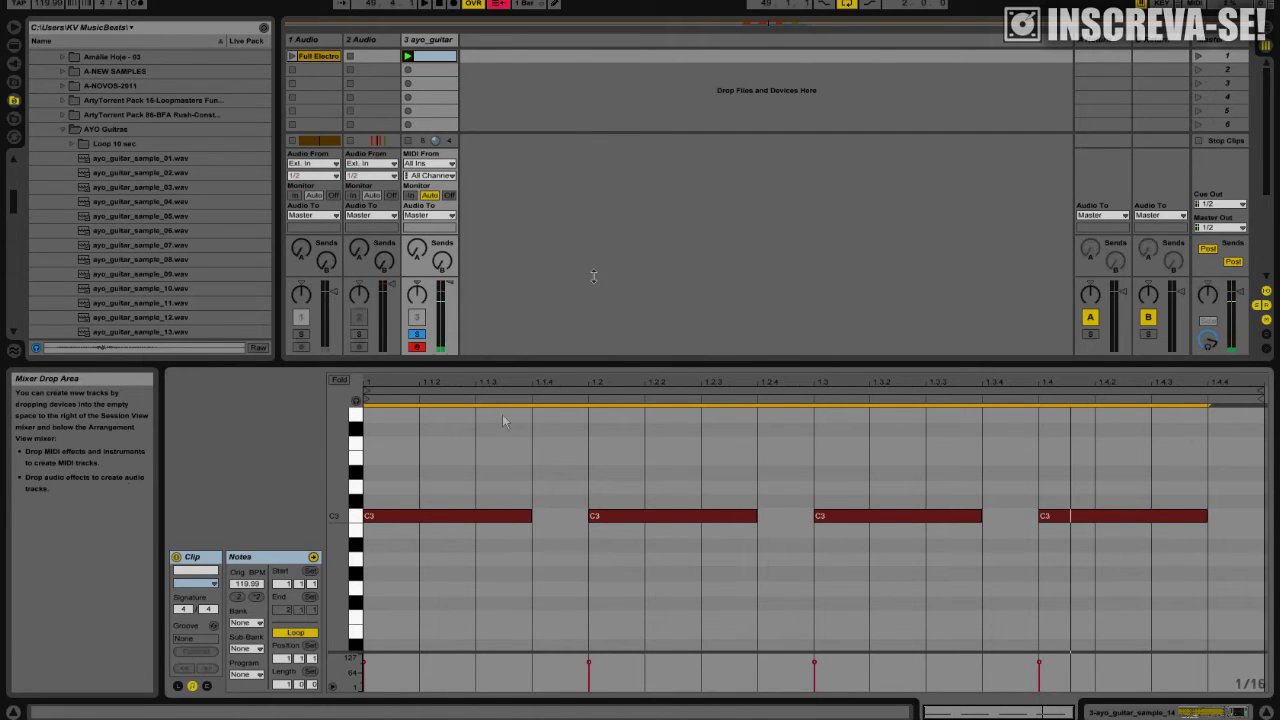
pyautogui.moveTo(531, 516); pyautogui.dragTo(476, 516)
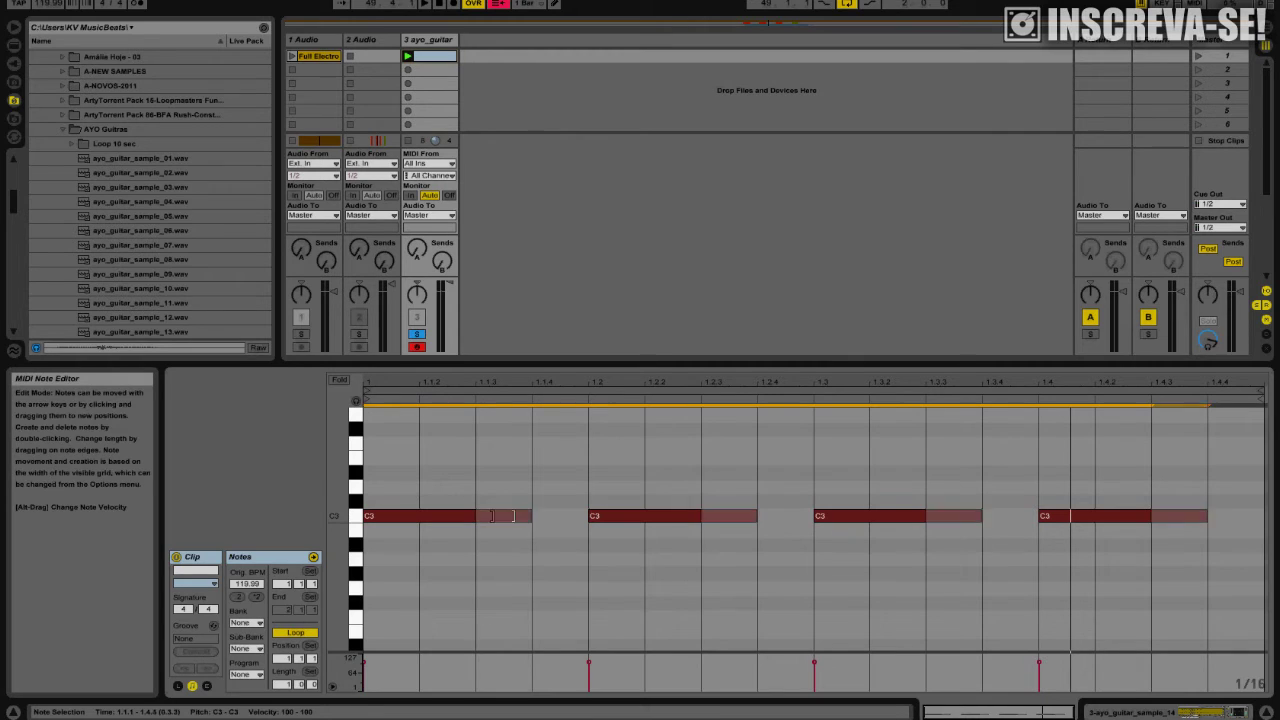
# Step: Set the fixed grid to 1/32 and, during playback, resize all four C3 notes from one sixteenth up to seven thirty-seconds each
pyautogui.rightClick(517, 472)
pyautogui.click(660, 645)
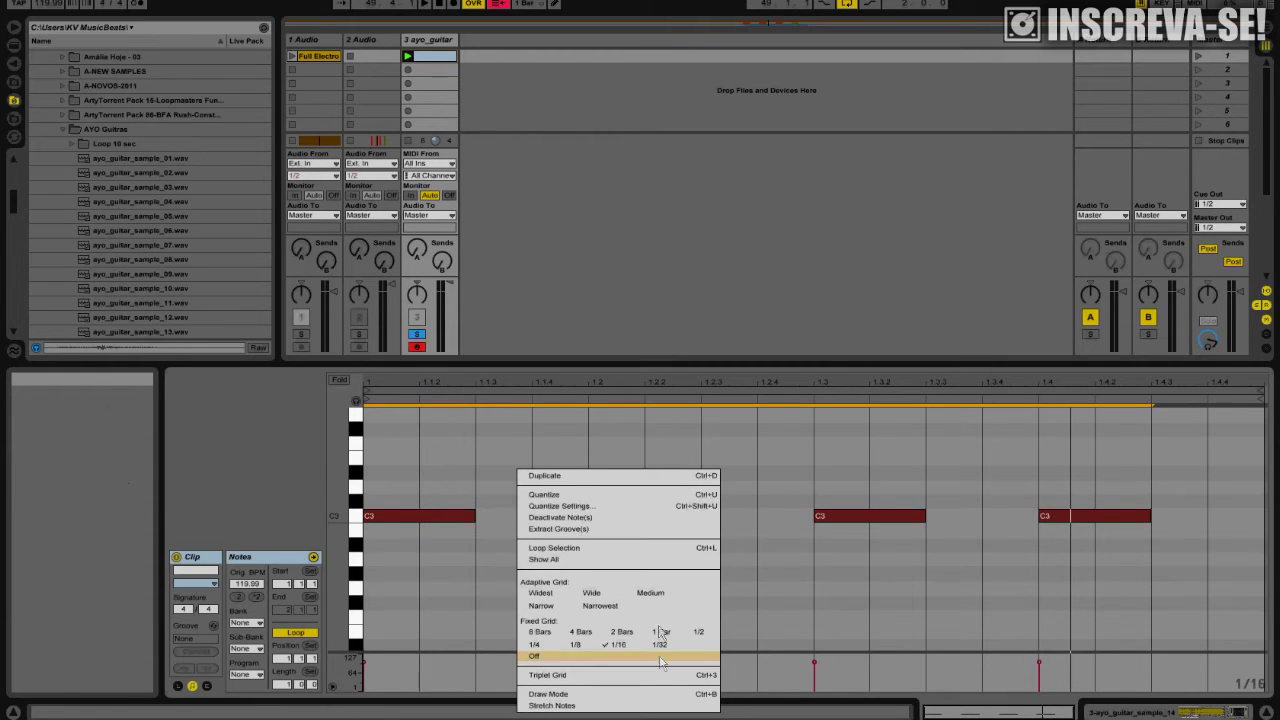
pyautogui.moveTo(473, 518); pyautogui.dragTo(421, 516)
pyautogui.press('space')
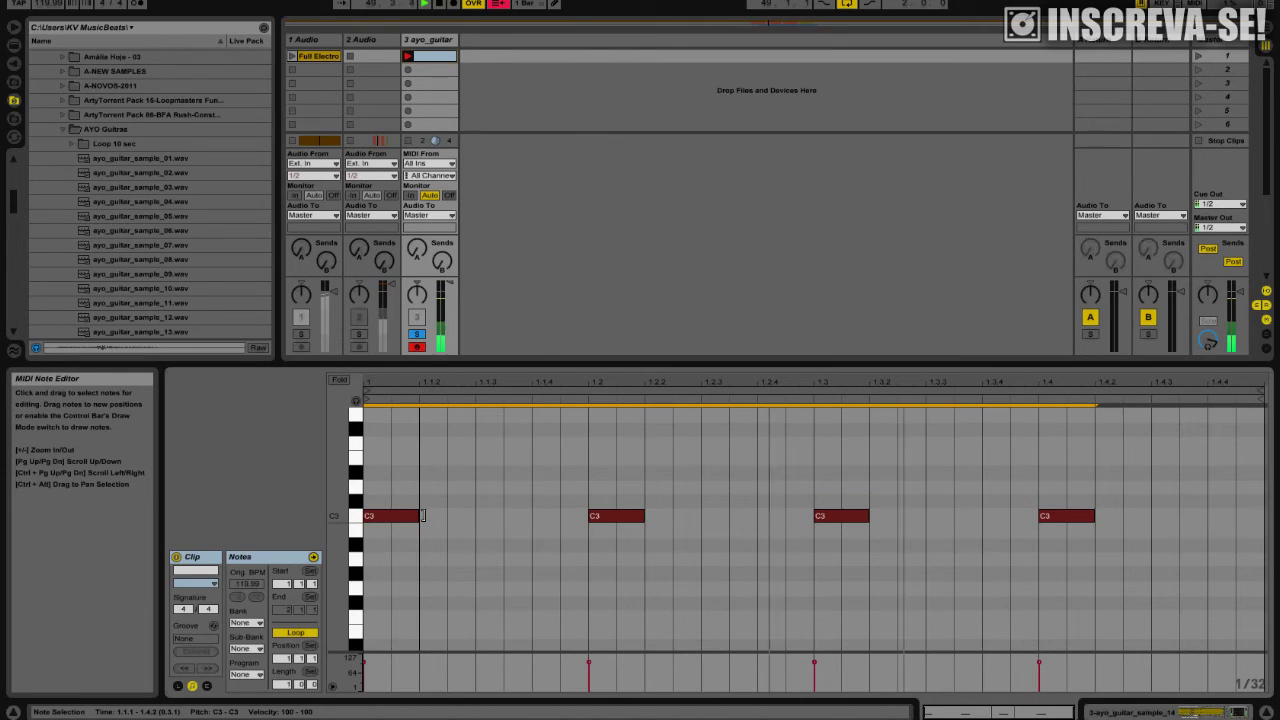
pyautogui.moveTo(422, 516); pyautogui.dragTo(583, 510)
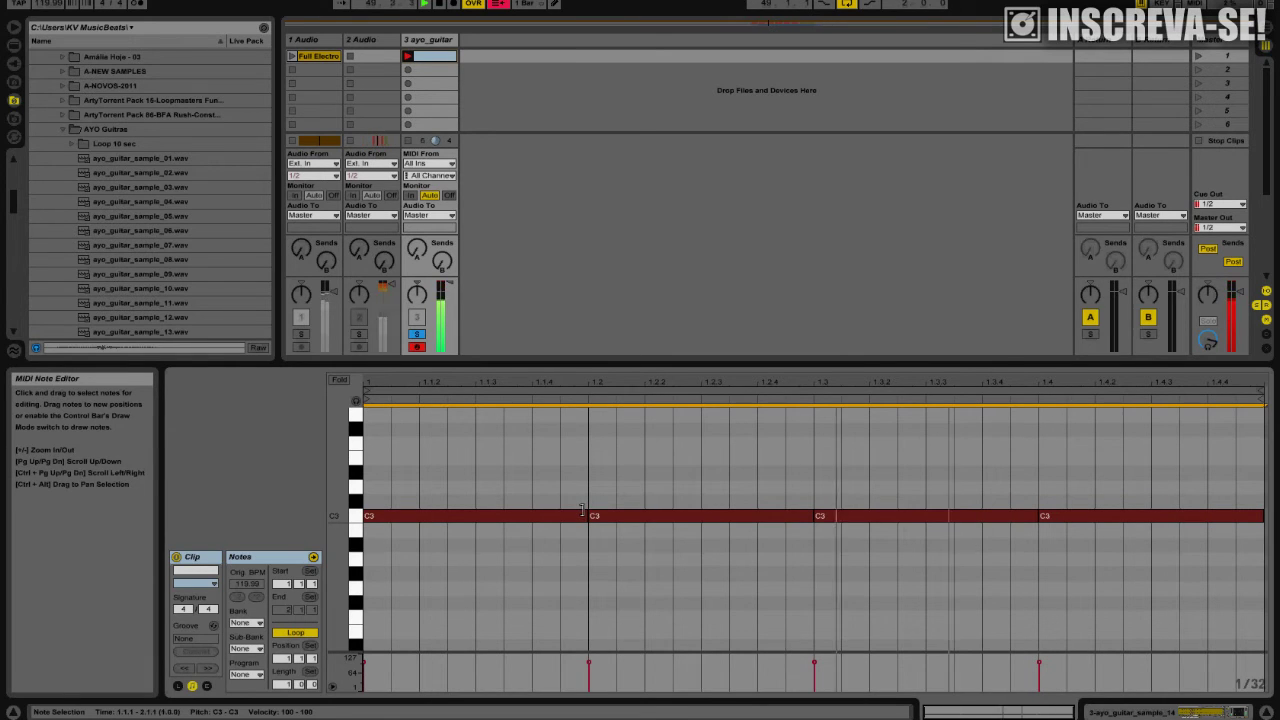
pyautogui.moveTo(570, 510); pyautogui.dragTo(562, 510)
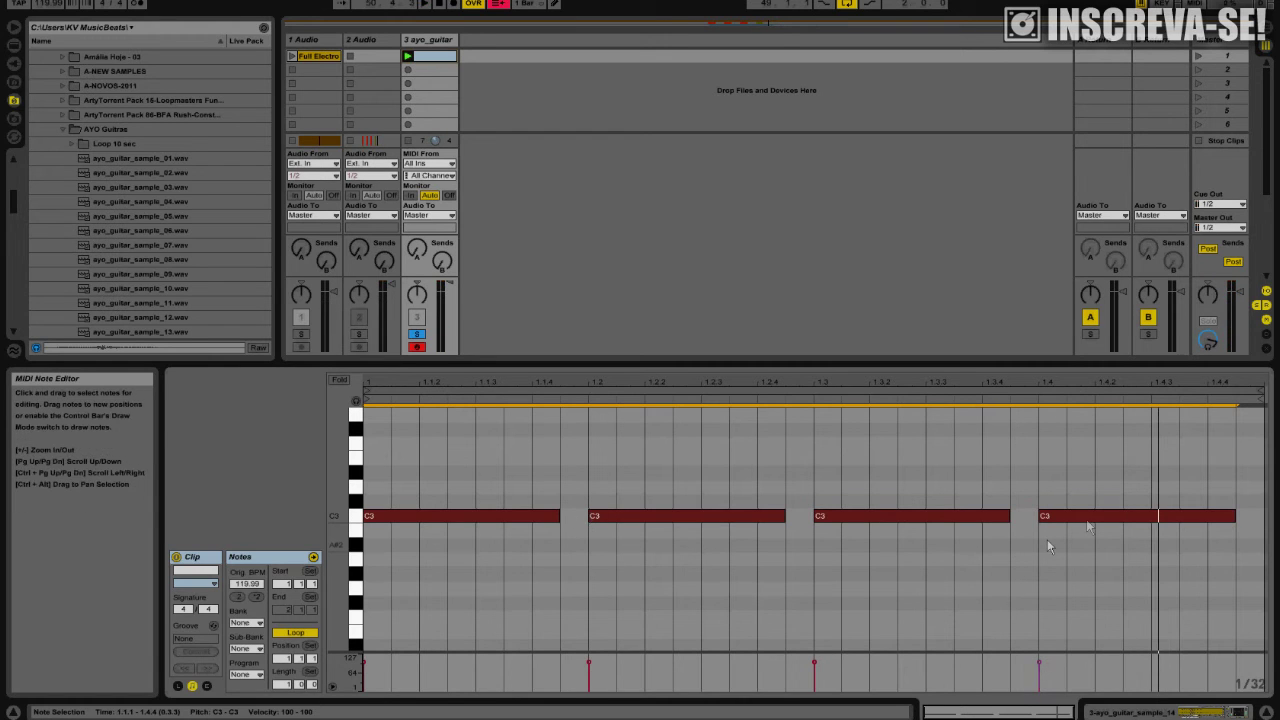
# Step: Move the note at 1.2 to D3 and the note at 1.4 to A2, trying D3 and E3 for the last one
pyautogui.moveTo(1088, 518); pyautogui.dragTo(1098, 491)
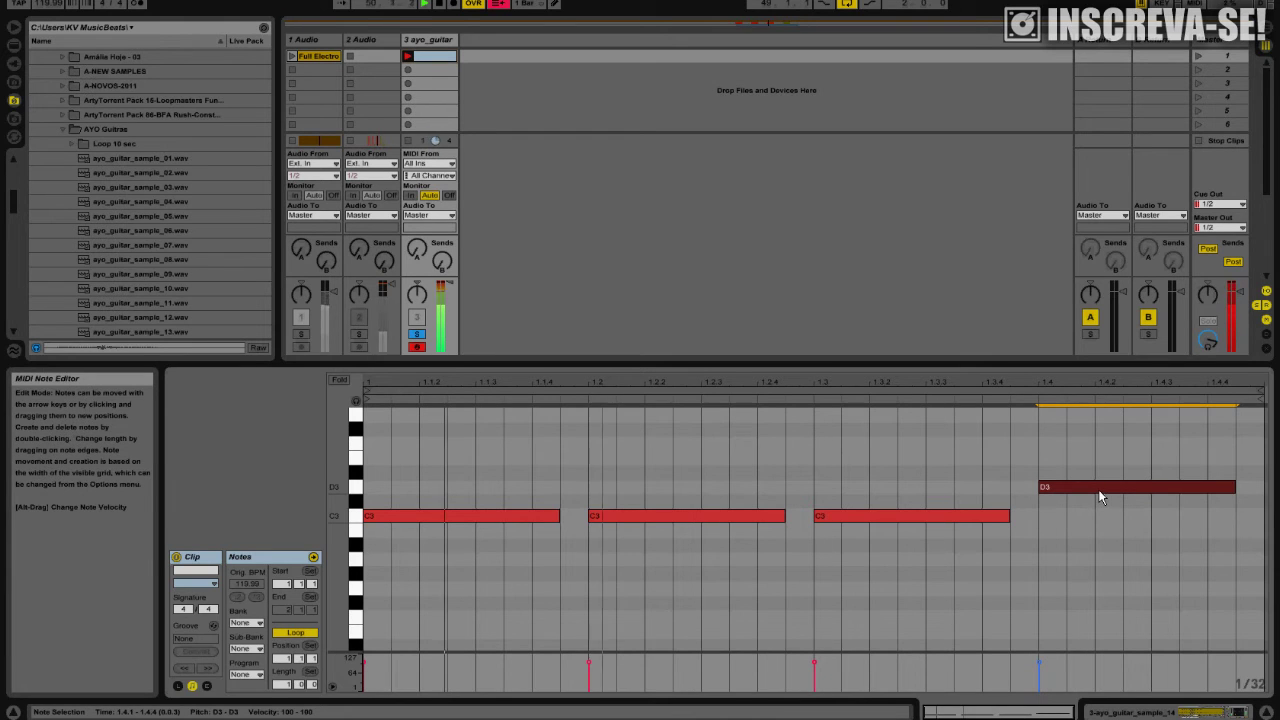
pyautogui.moveTo(718, 516); pyautogui.dragTo(720, 496)
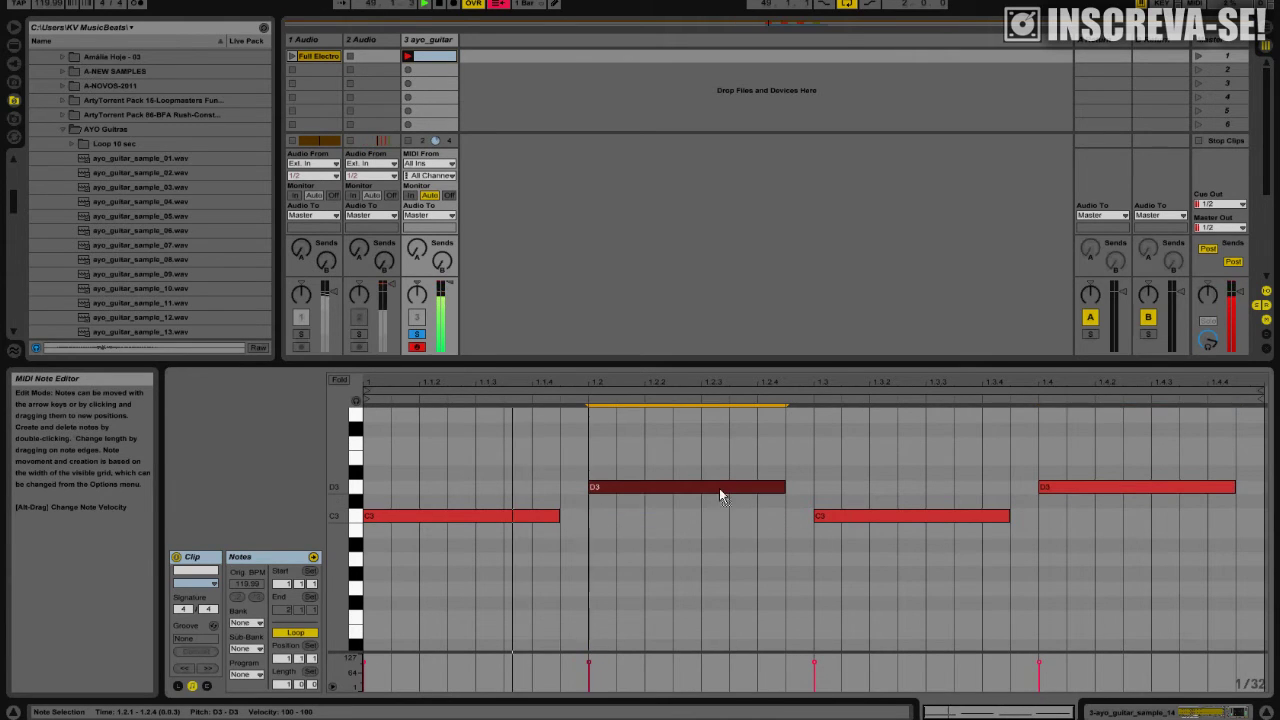
pyautogui.moveTo(1199, 488); pyautogui.dragTo(1199, 457)
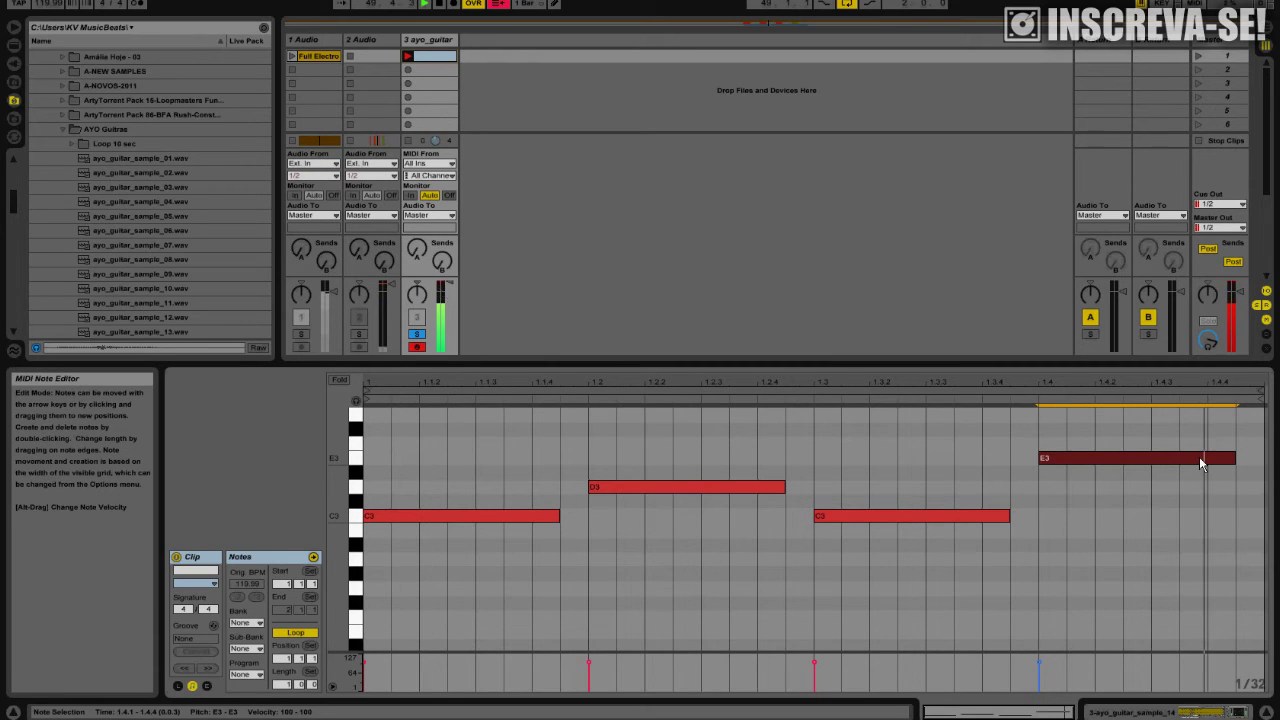
pyautogui.moveTo(1199, 457); pyautogui.dragTo(1195, 565)
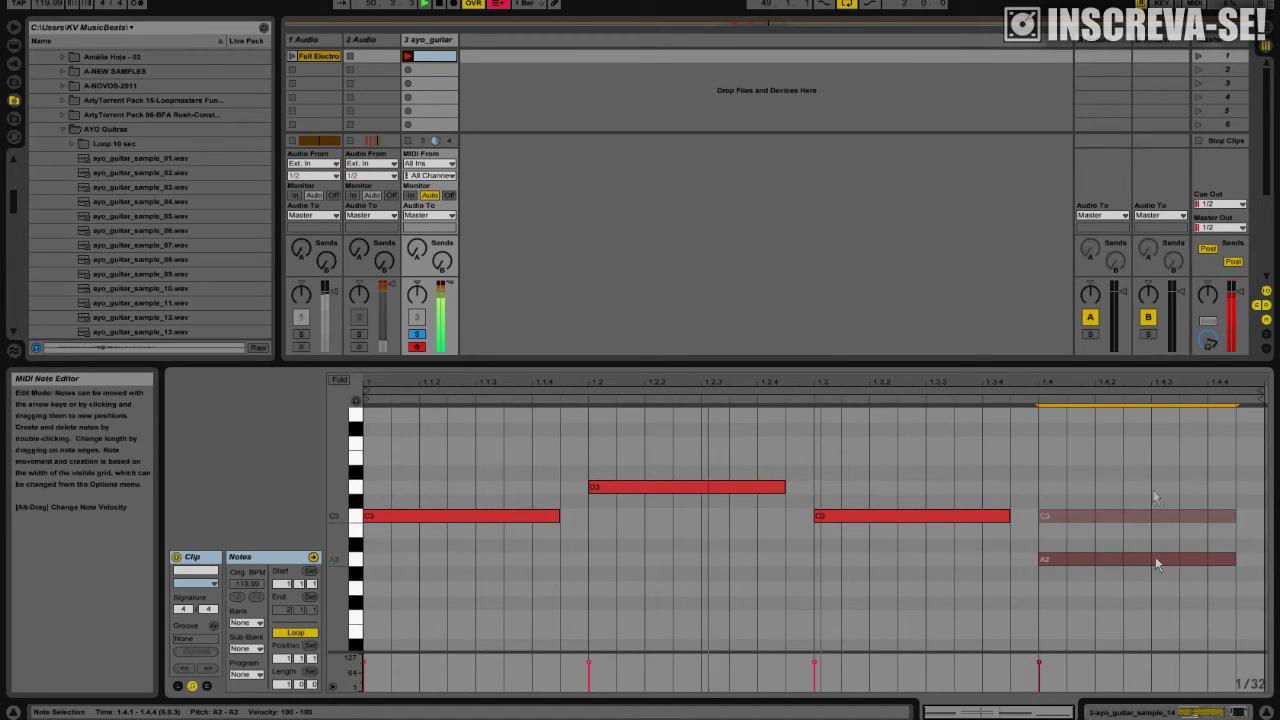
pyautogui.moveTo(1157, 565); pyautogui.dragTo(1151, 515)
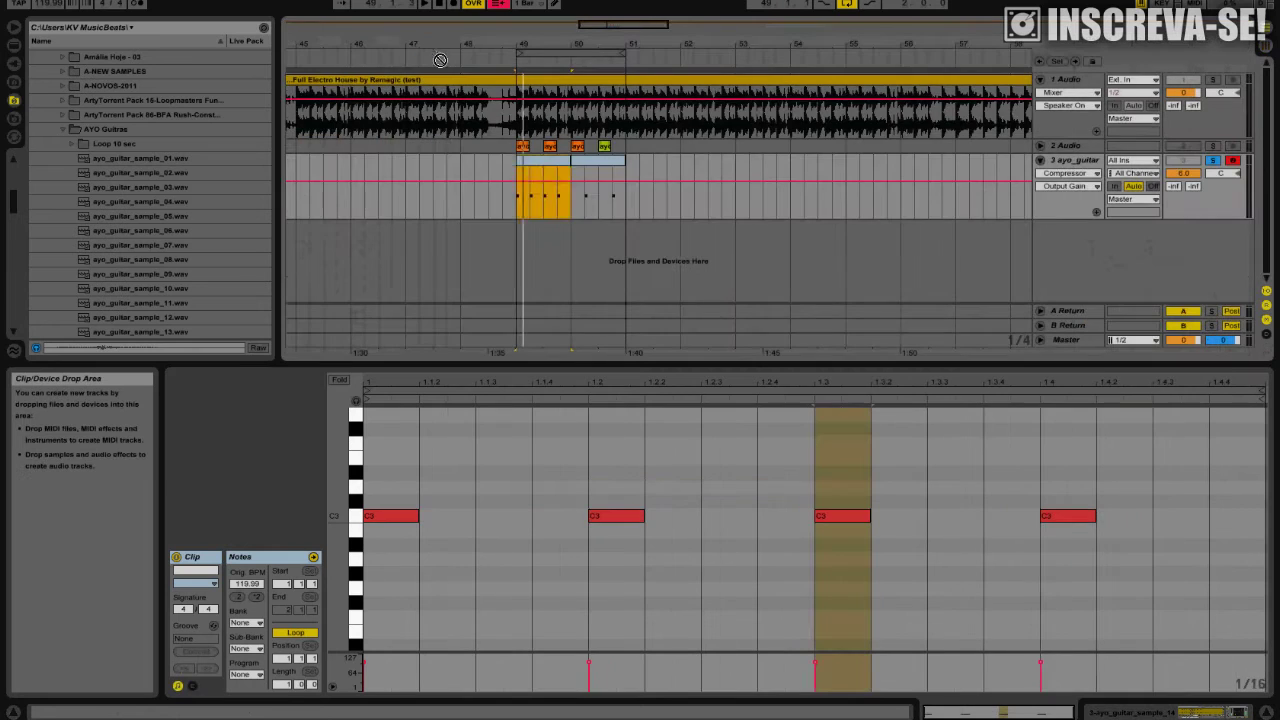
# Step: Replace the arrangement clips at bars 49 and 50 with copies of the edited session clip
pyautogui.click(515, 170)
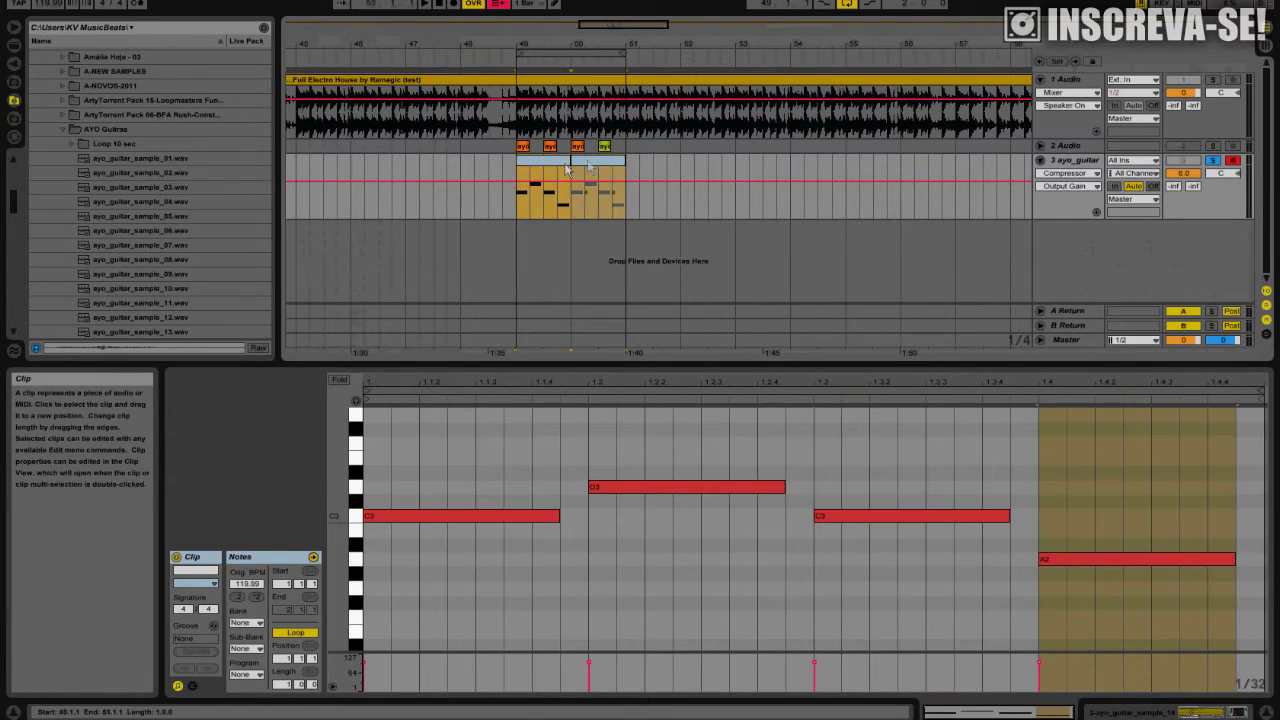
pyautogui.click(588, 162)
pyautogui.click(546, 162)
# Step: Turn off solo on the 3 ayo_guitar track, play the looped arrangement with the audio track, and stop it
pyautogui.click(1213, 161)
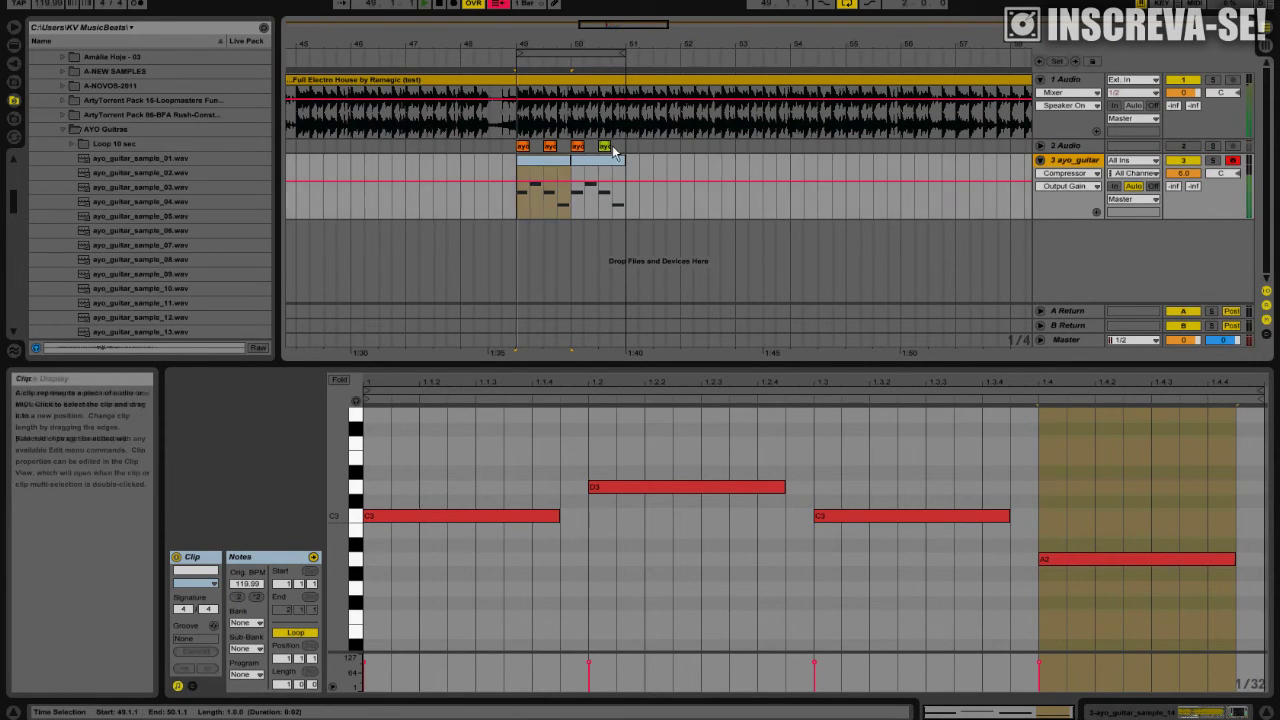
pyautogui.press('space')
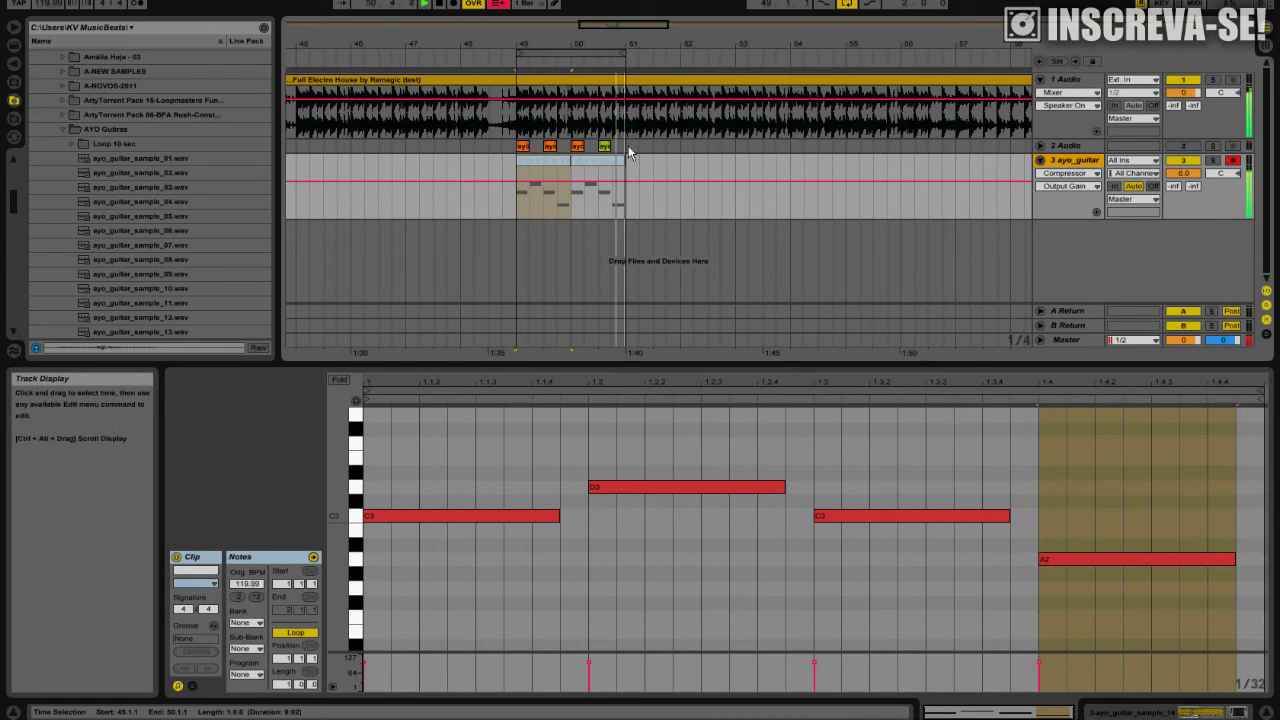
pyautogui.press('space')
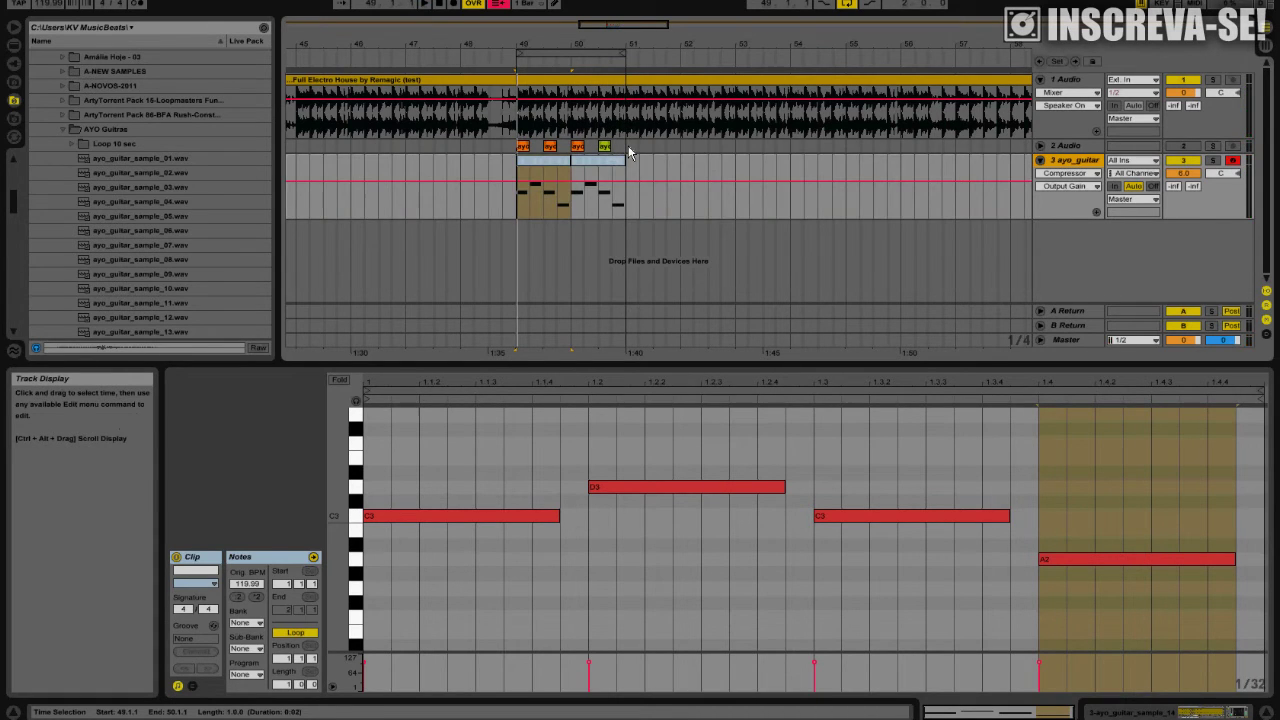
# Step: Create empty MIDI clips in slots 2 to 5 of the 3 ayo_guitar track in Session View and step through them
pyautogui.press('Tab')
pyautogui.doubleClick(433, 71)
pyautogui.doubleClick(432, 84)
pyautogui.doubleClick(431, 102)
pyautogui.doubleClick(431, 112)
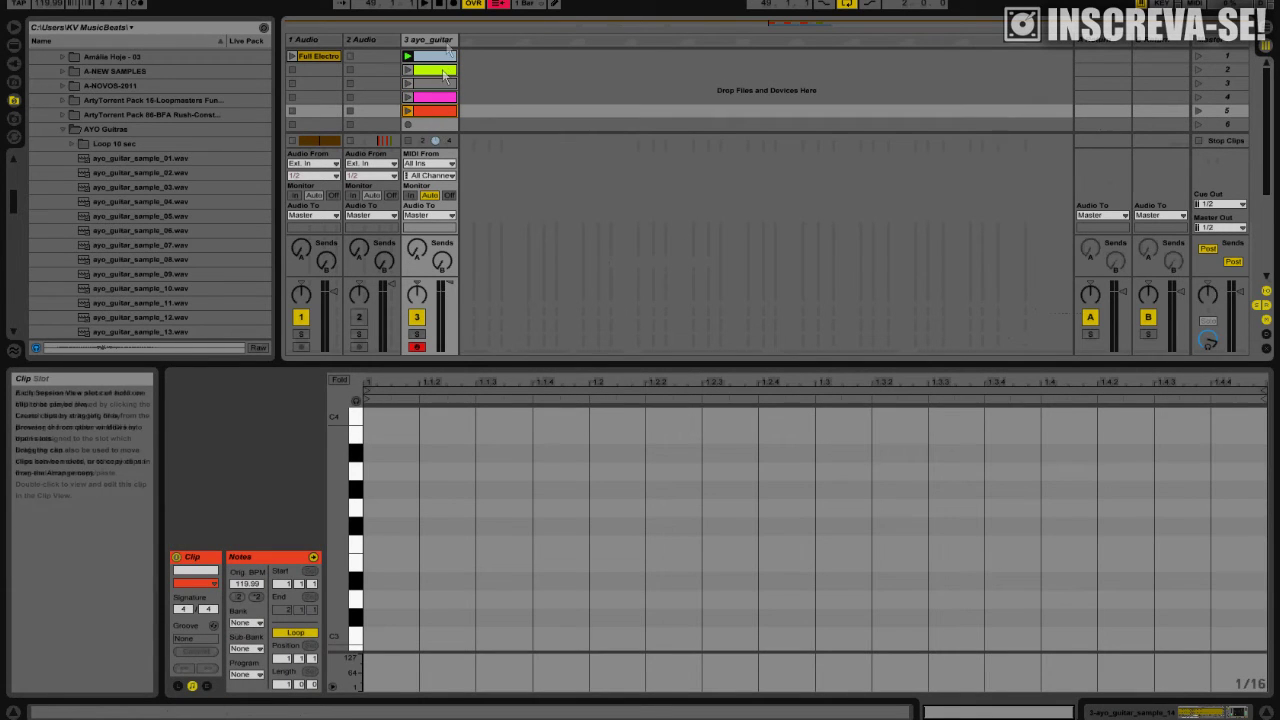
pyautogui.click(432, 70)
pyautogui.press('Down')
pyautogui.press('Down')
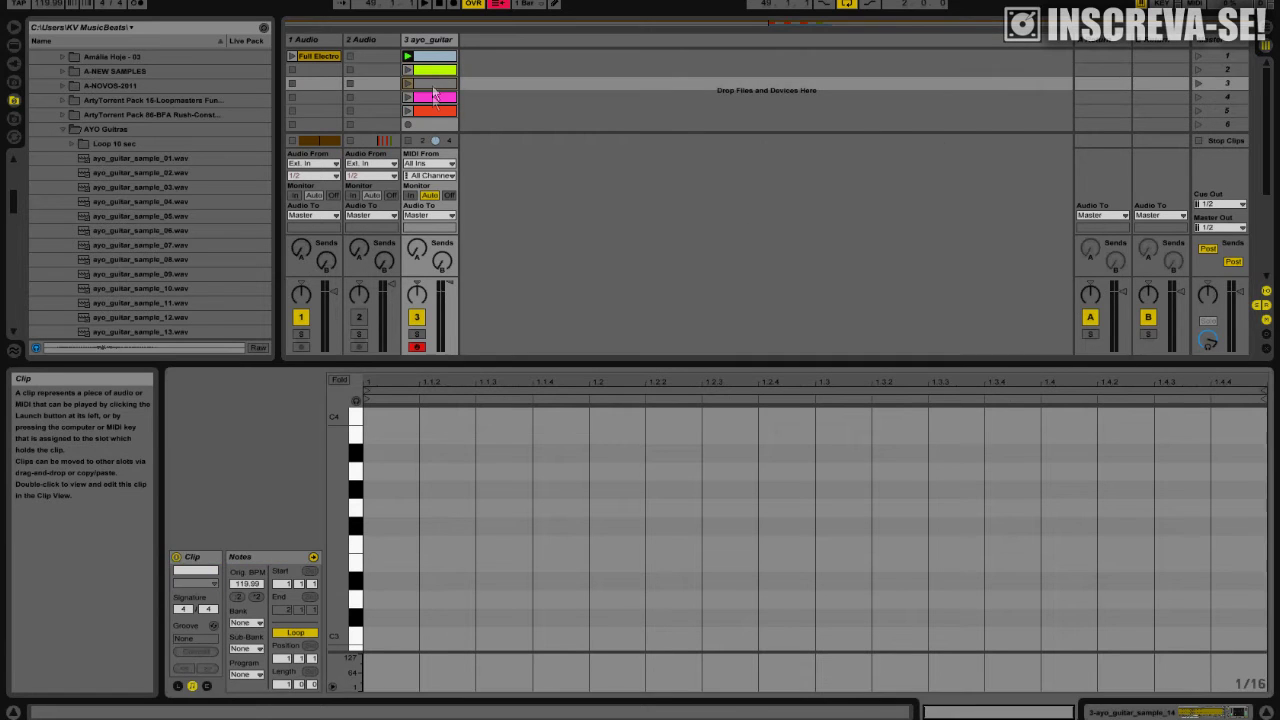
# Step: Place the 3 ayo_guitar session clips from slots 2 and 4 in the arrangement at bars 51 and 52
pyautogui.press('Tab')
pyautogui.moveTo(435, 73); pyautogui.dragTo(619, 168)
pyautogui.press('Tab')
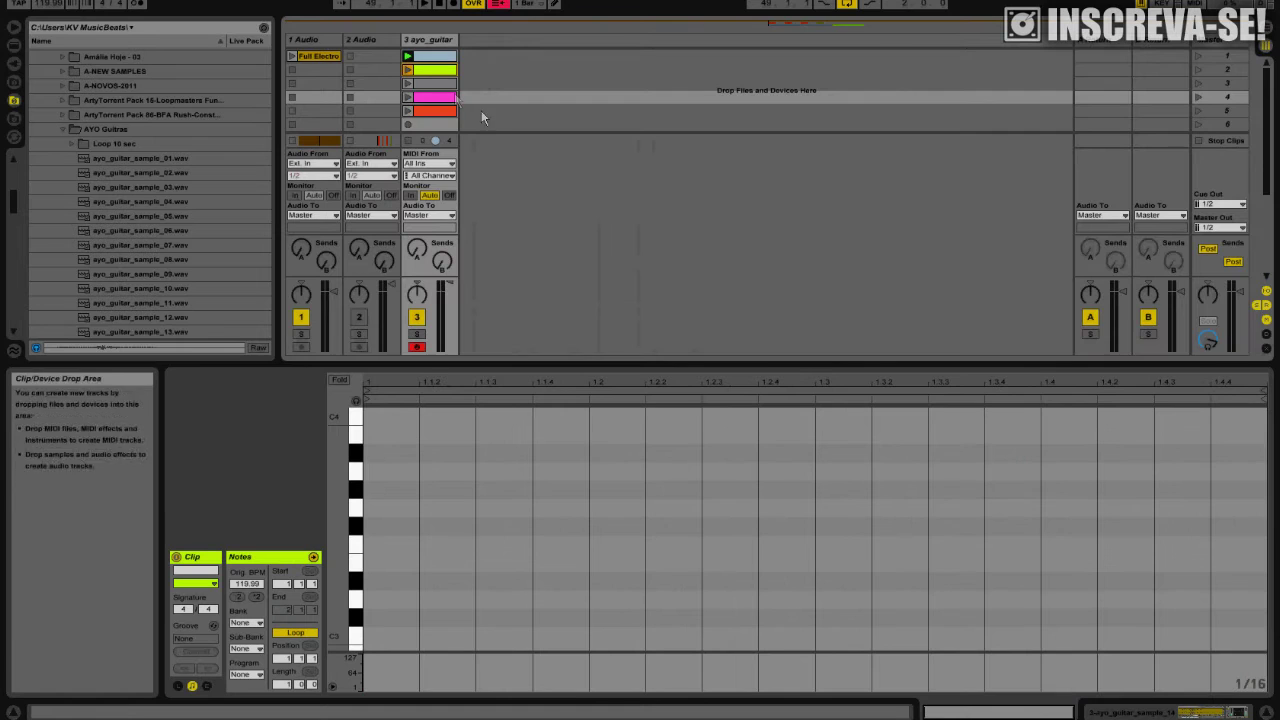
pyautogui.moveTo(446, 99); pyautogui.dragTo(560, 110)
pyautogui.press('Tab')
pyautogui.moveTo(560, 110); pyautogui.dragTo(692, 170)
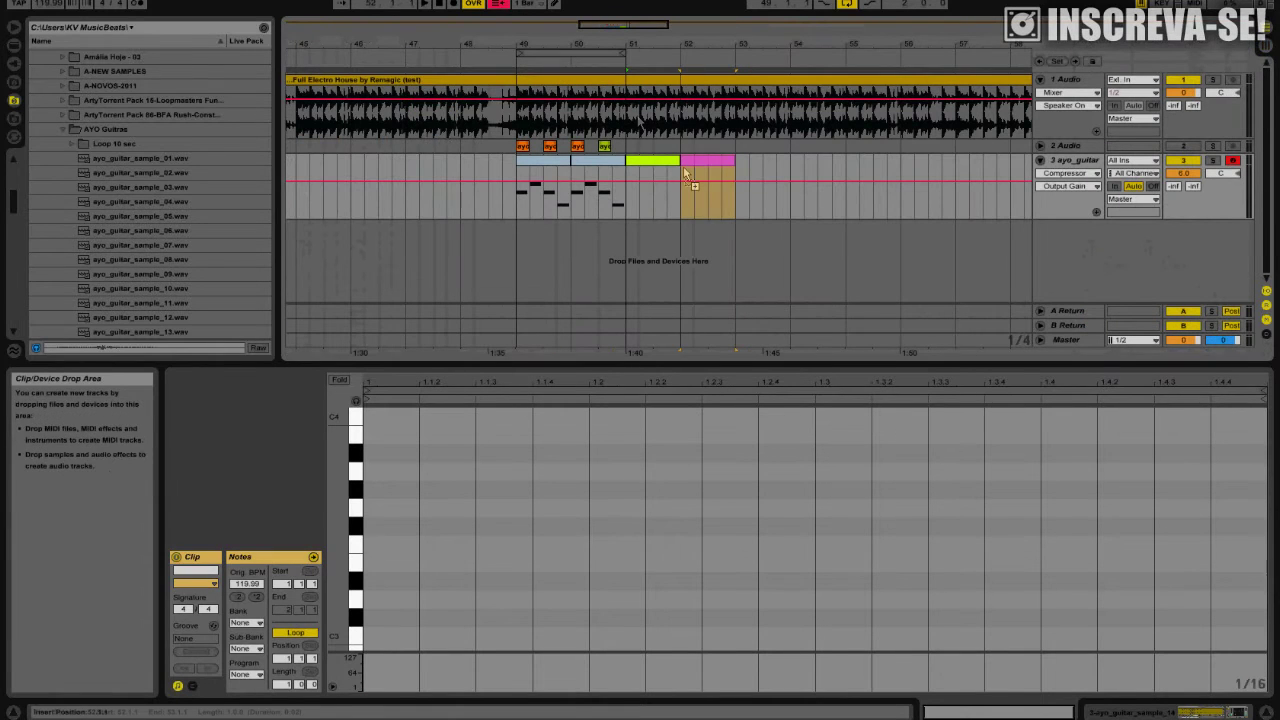
pyautogui.moveTo(628, 28)
pyautogui.mouseDown()
pyautogui.moveTo(630, 4)
pyautogui.moveTo(640, 24)
pyautogui.mouseUp()
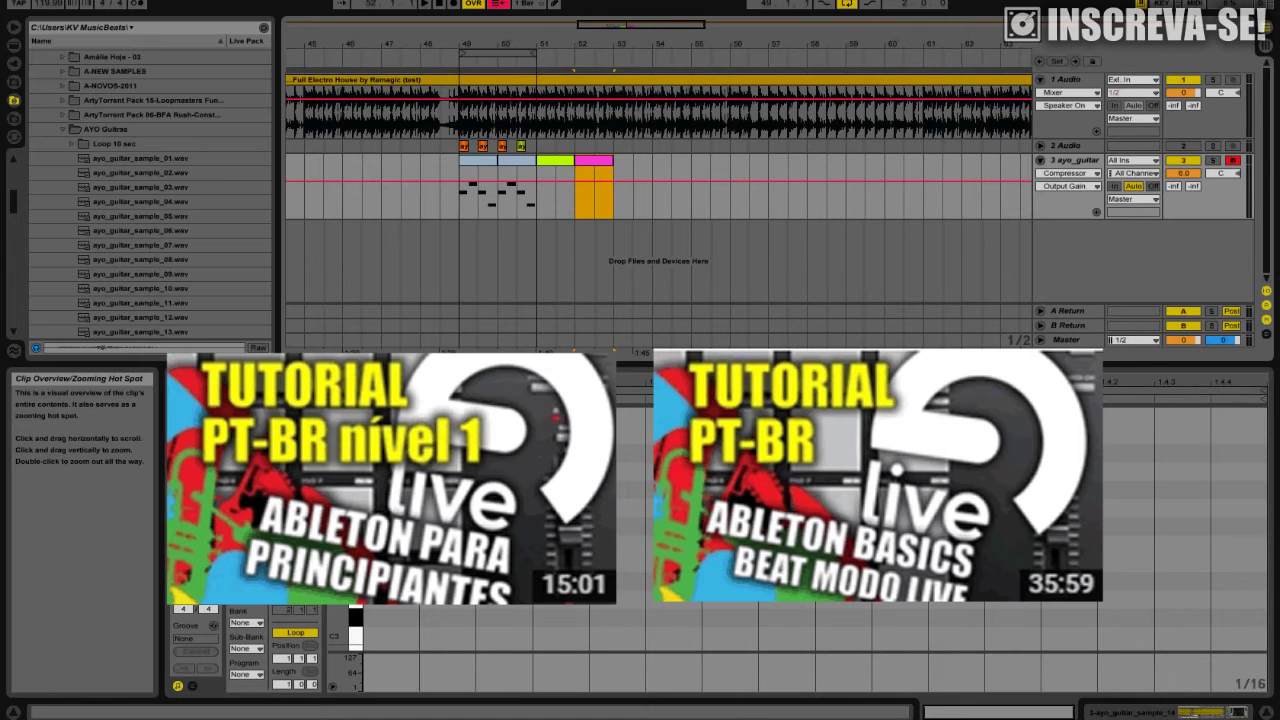
pyautogui.click(568, 160)
pyautogui.click(1085, 165)
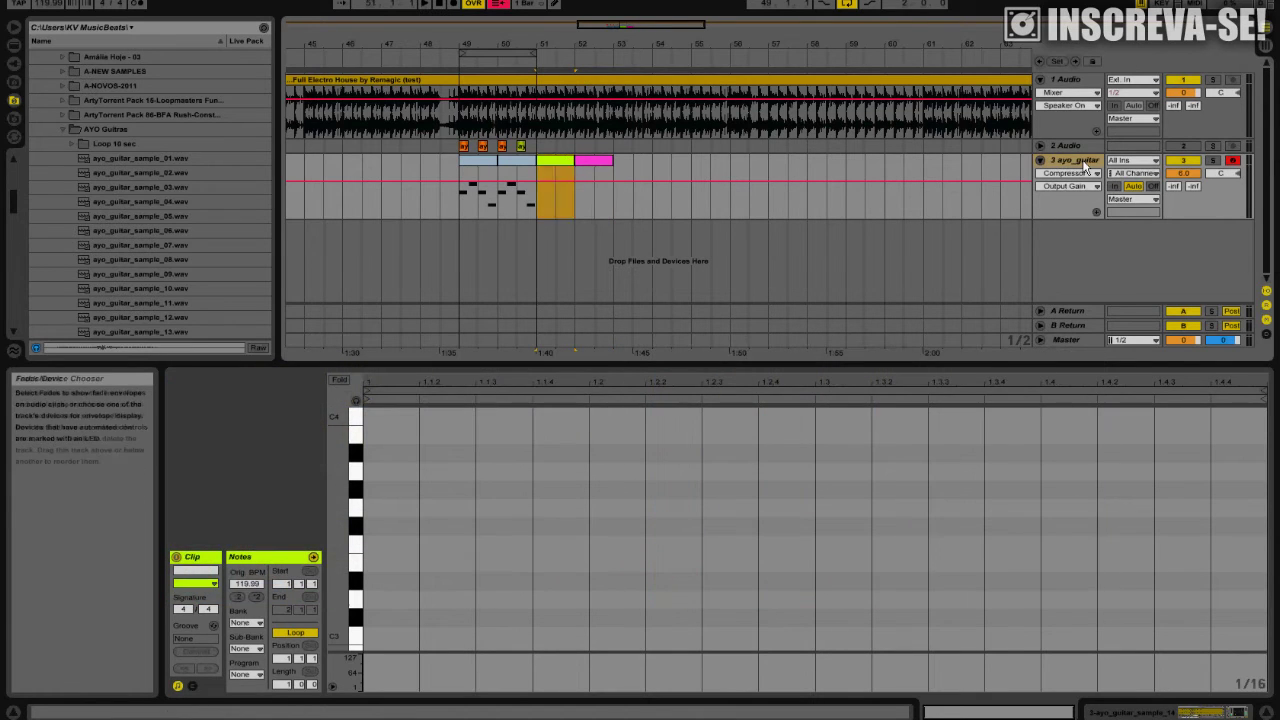
pyautogui.press('Tab')
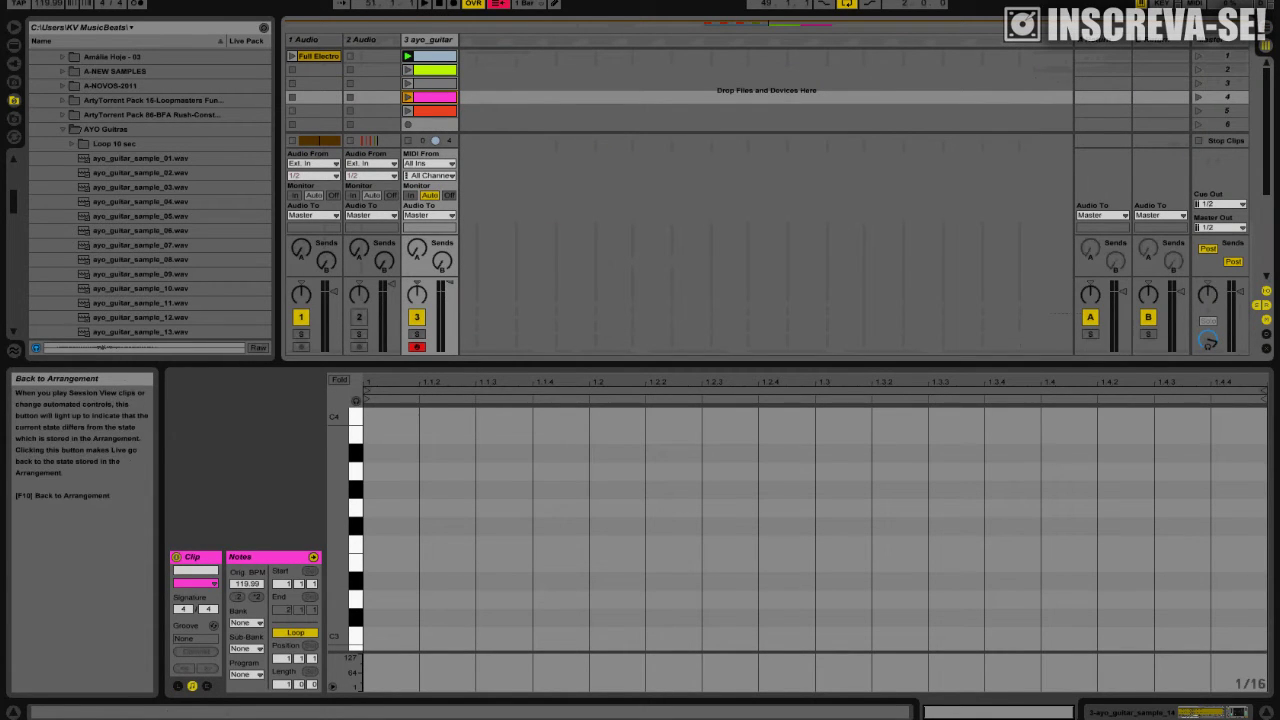
pyautogui.press('Tab')
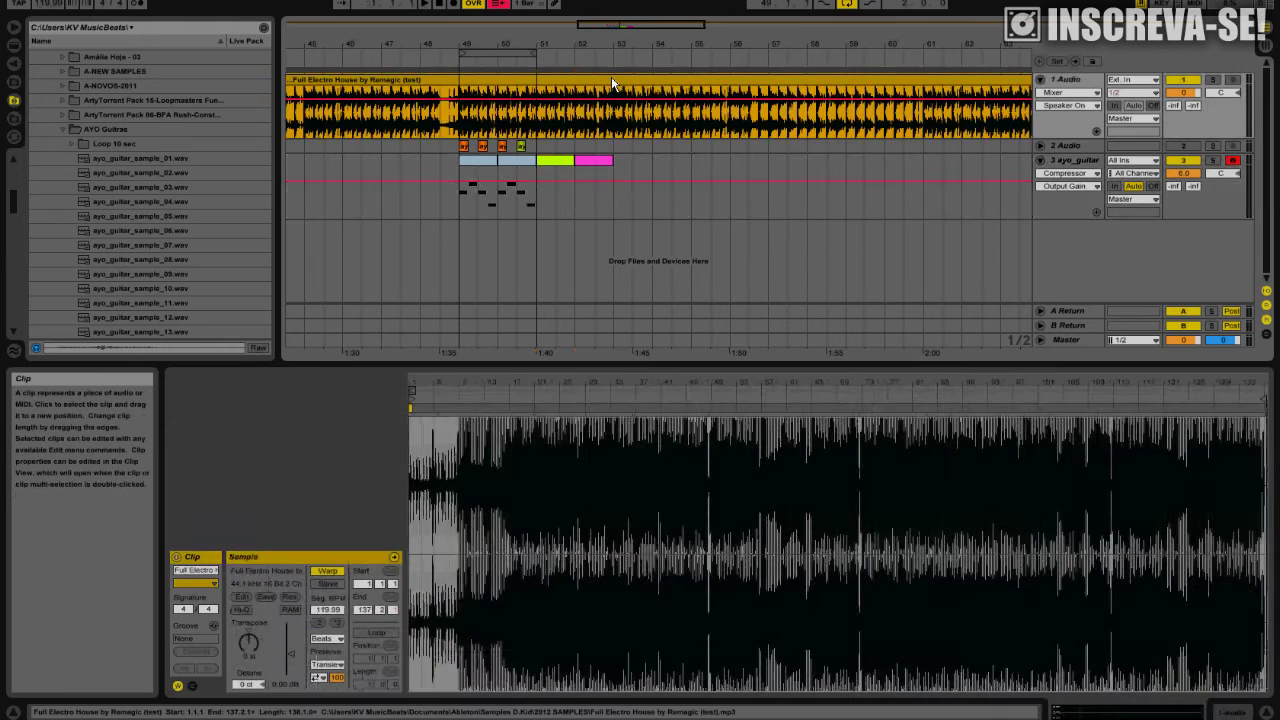
# Step: Delete the Full Electro House clip from the 1 Audio track and place the insert marker at bar 49
pyautogui.click(611, 77)
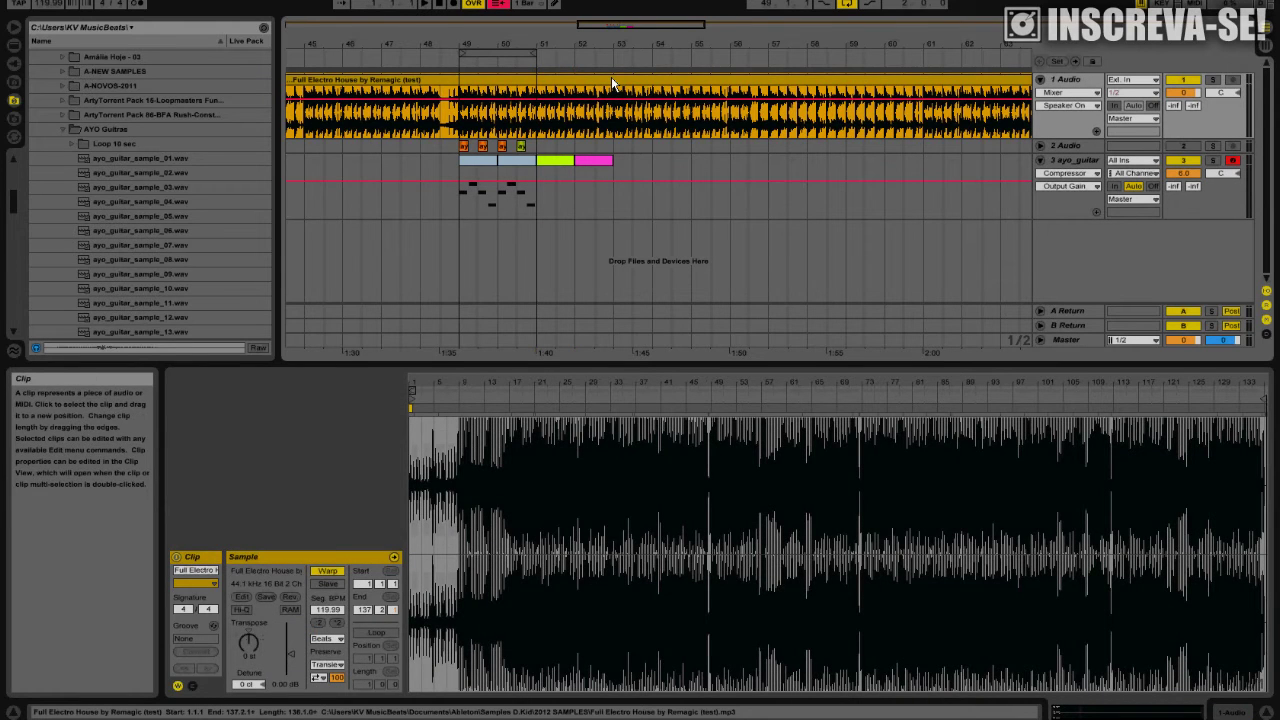
pyautogui.press('Delete')
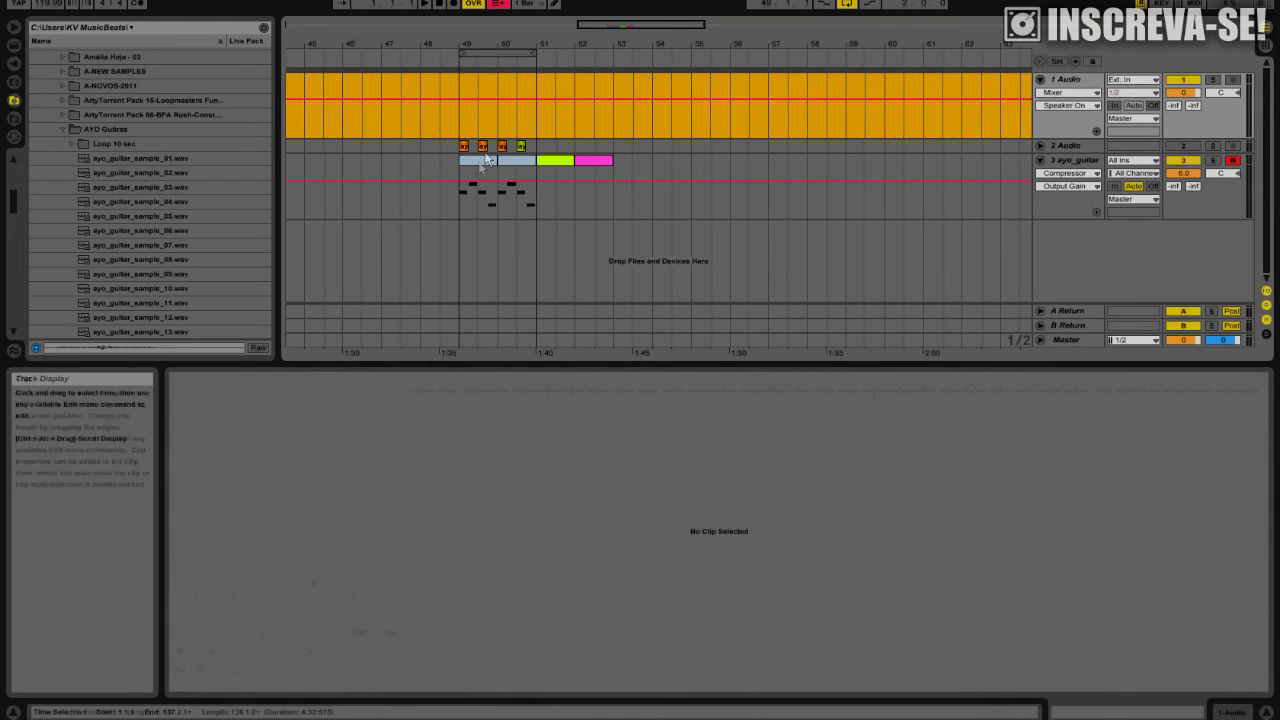
pyautogui.click(462, 84)
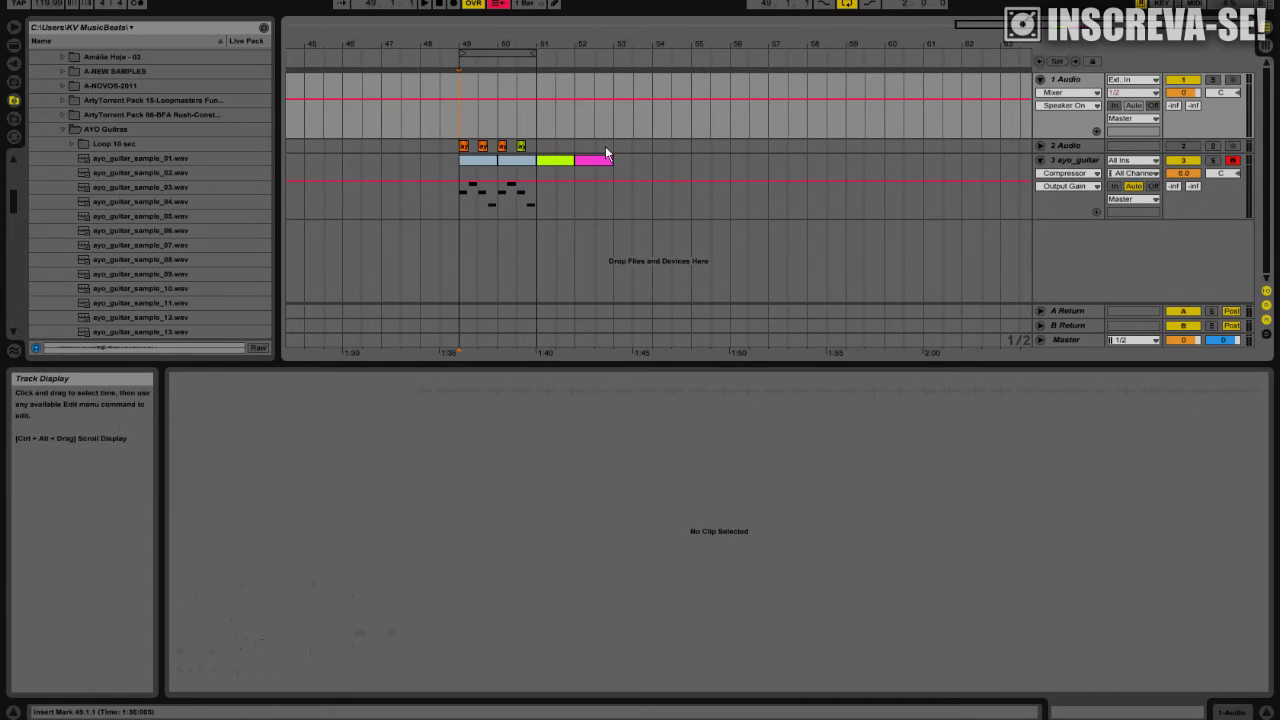
pyautogui.click(1064, 147)
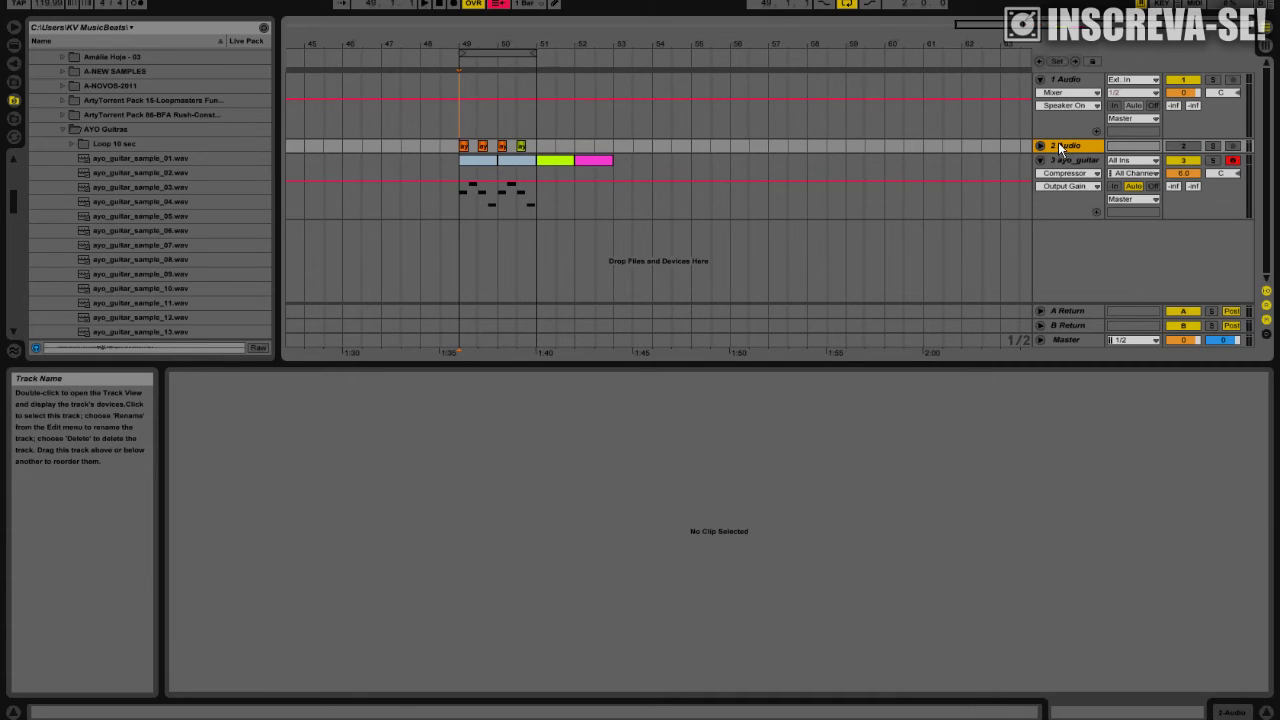
pyautogui.press('Delete')
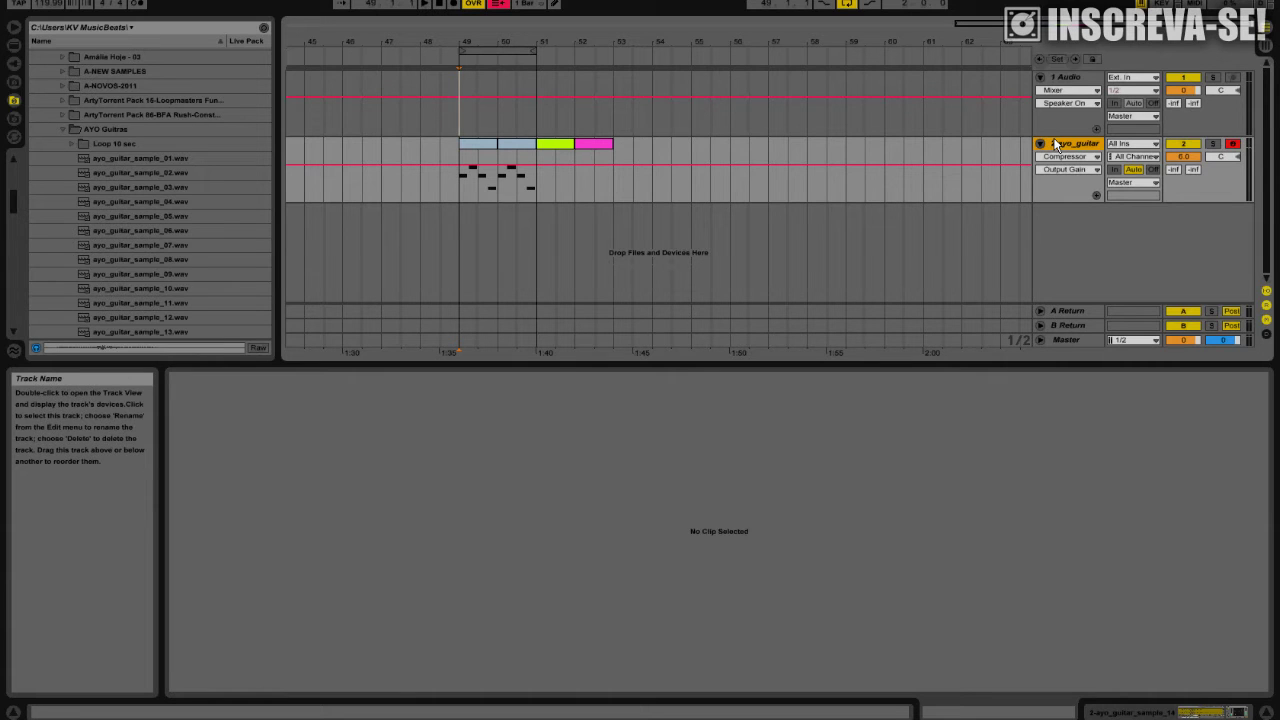
pyautogui.hotkey('ctrl', 'z')
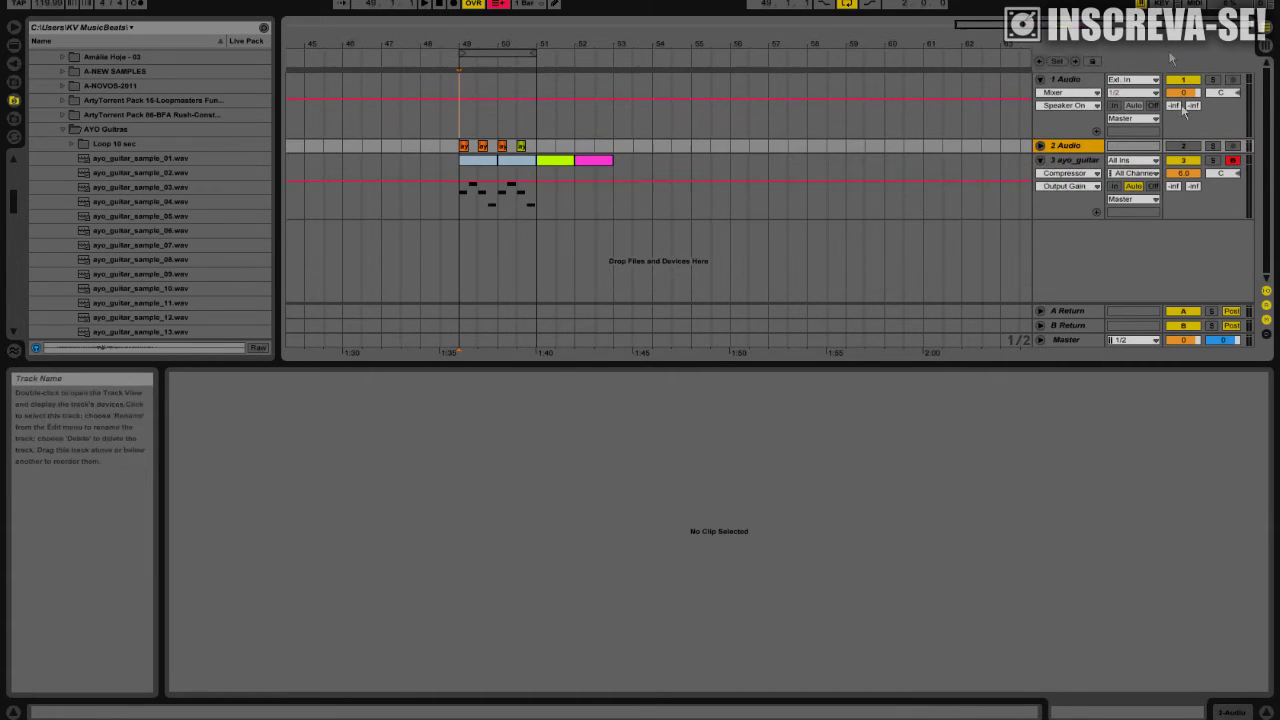
# Step: Show the 2 Audio track's devices, mute 3 ayo_guitar, activate 2 Audio, and play the loop briefly
pyautogui.doubleClick(1084, 147)
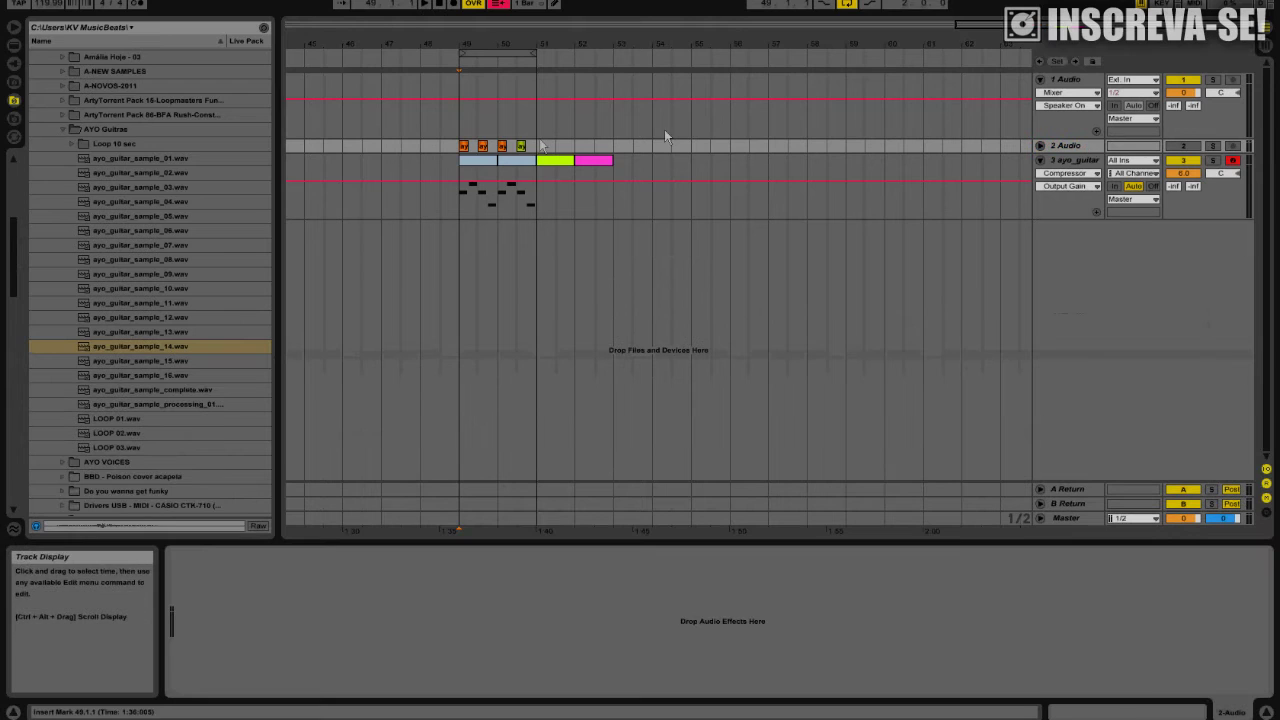
pyautogui.click(1184, 161)
pyautogui.click(1184, 146)
pyautogui.press('space')
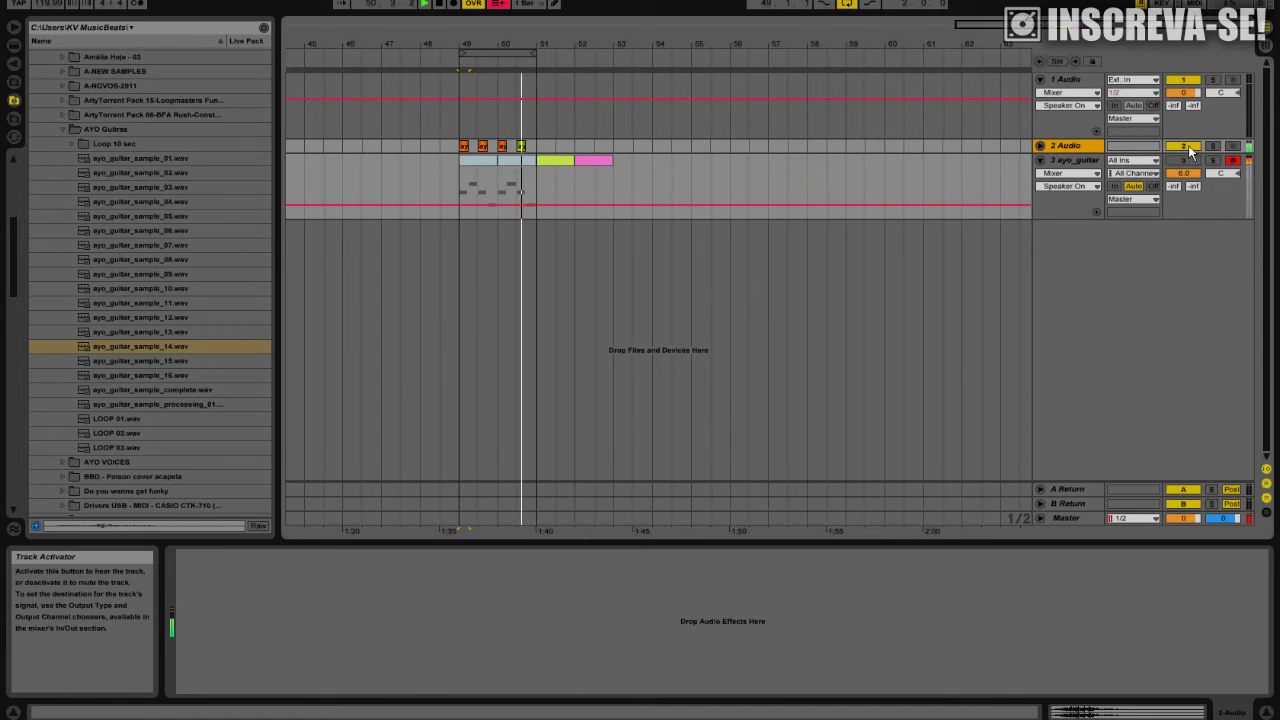
pyautogui.press('space')
pyautogui.click(1090, 145)
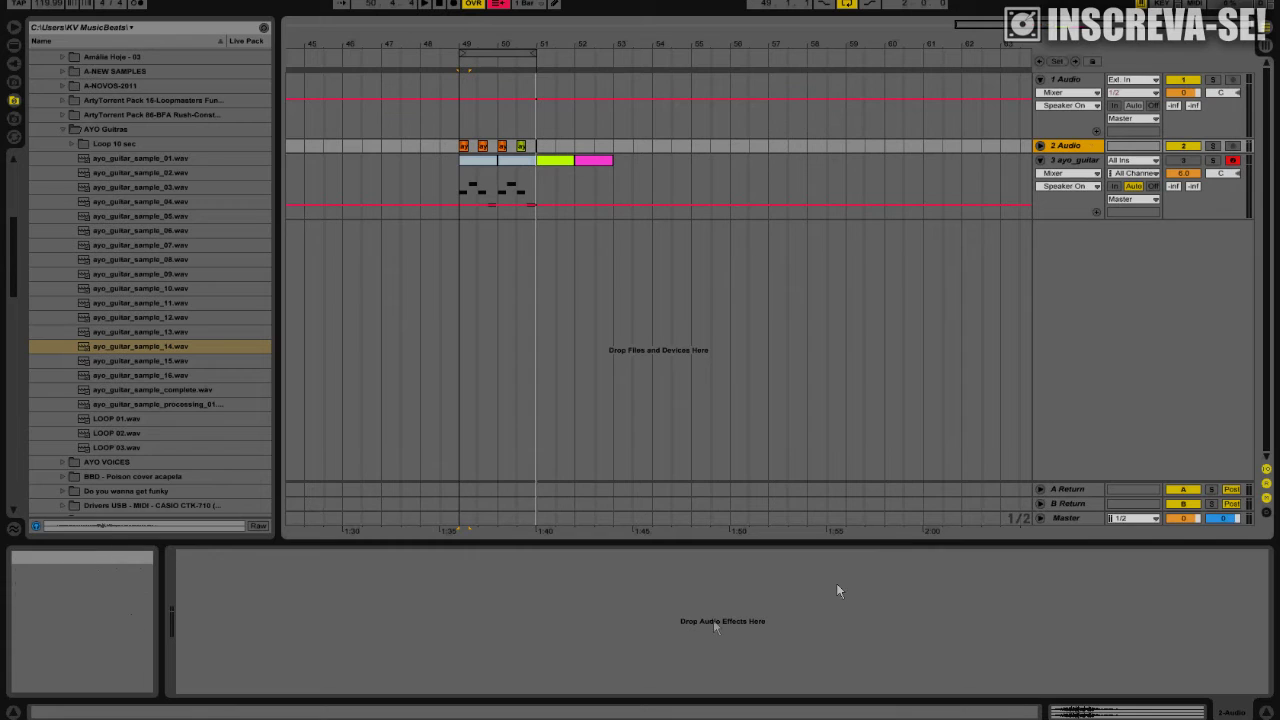
# Step: Find Reverb among the Live audio effects and load it onto the 2 Audio track
pyautogui.click(14, 45)
pyautogui.scroll(-2, 94, 170)
pyautogui.scroll(5, 94, 170)
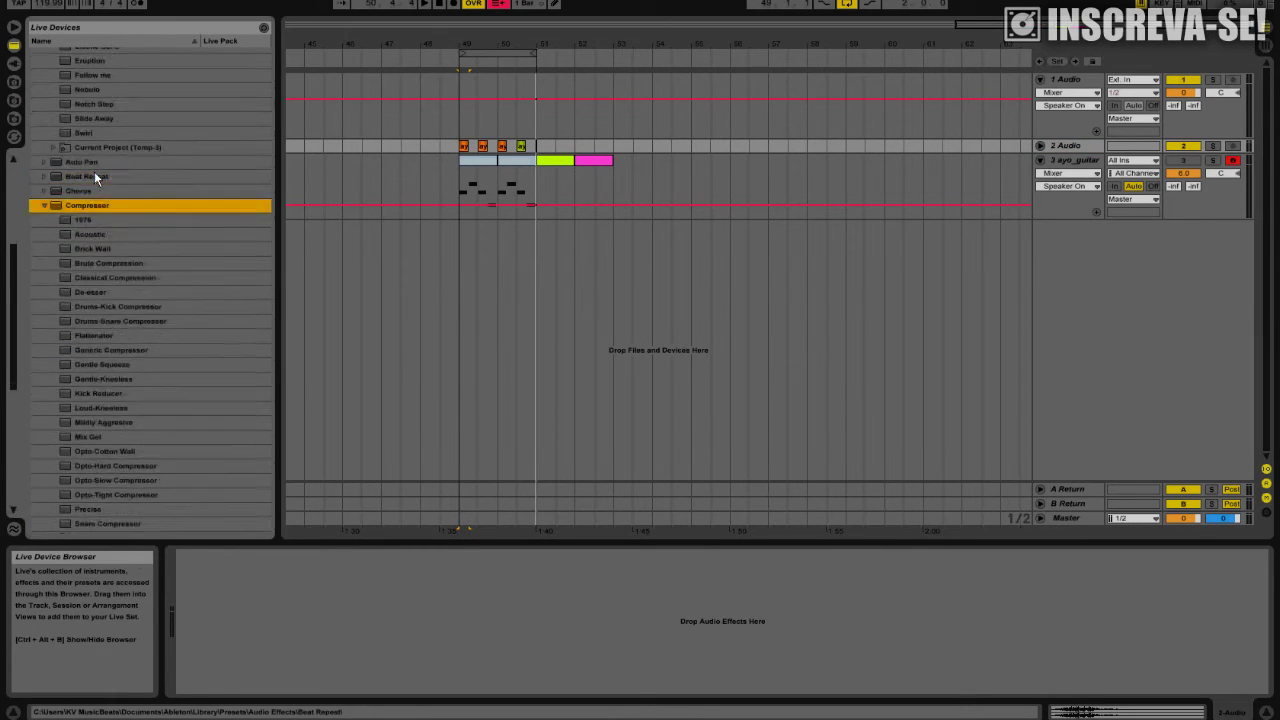
pyautogui.scroll(1, 95, 170)
pyautogui.click(37, 112)
pyautogui.scroll(1, 52, 112)
pyautogui.scroll(1, 52, 114)
pyautogui.click(35, 153)
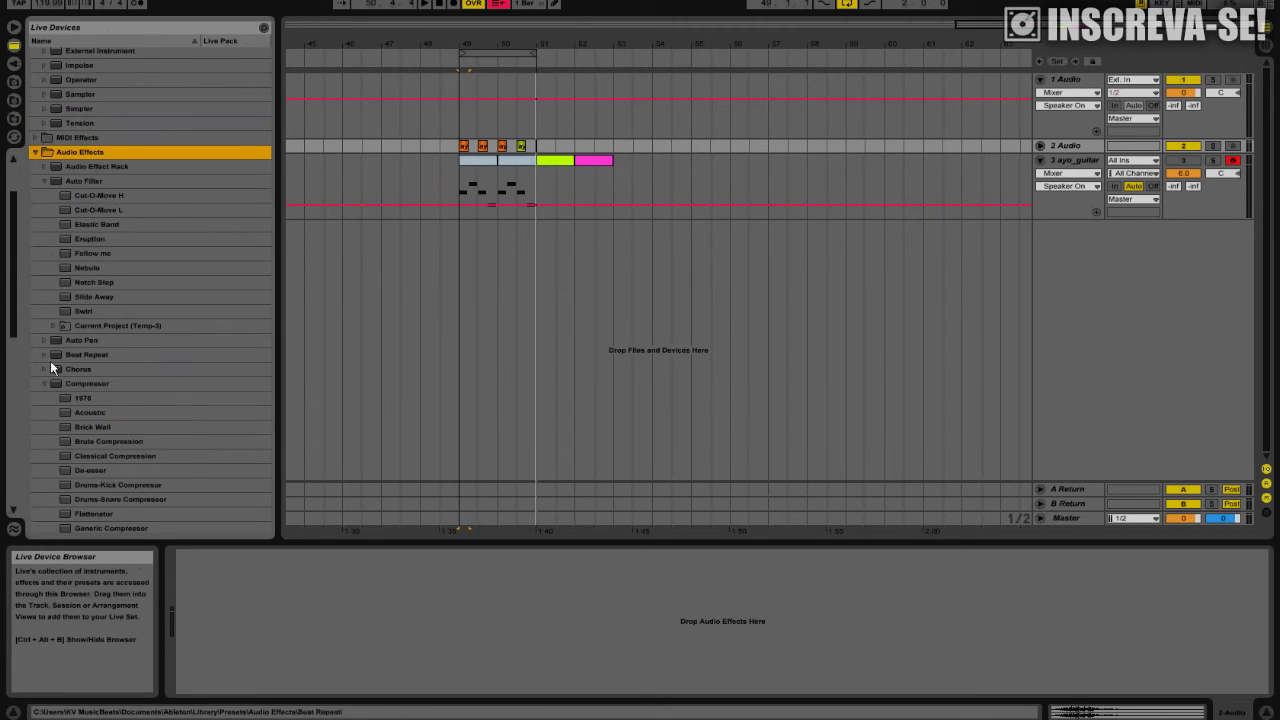
pyautogui.scroll(-6, 115, 380)
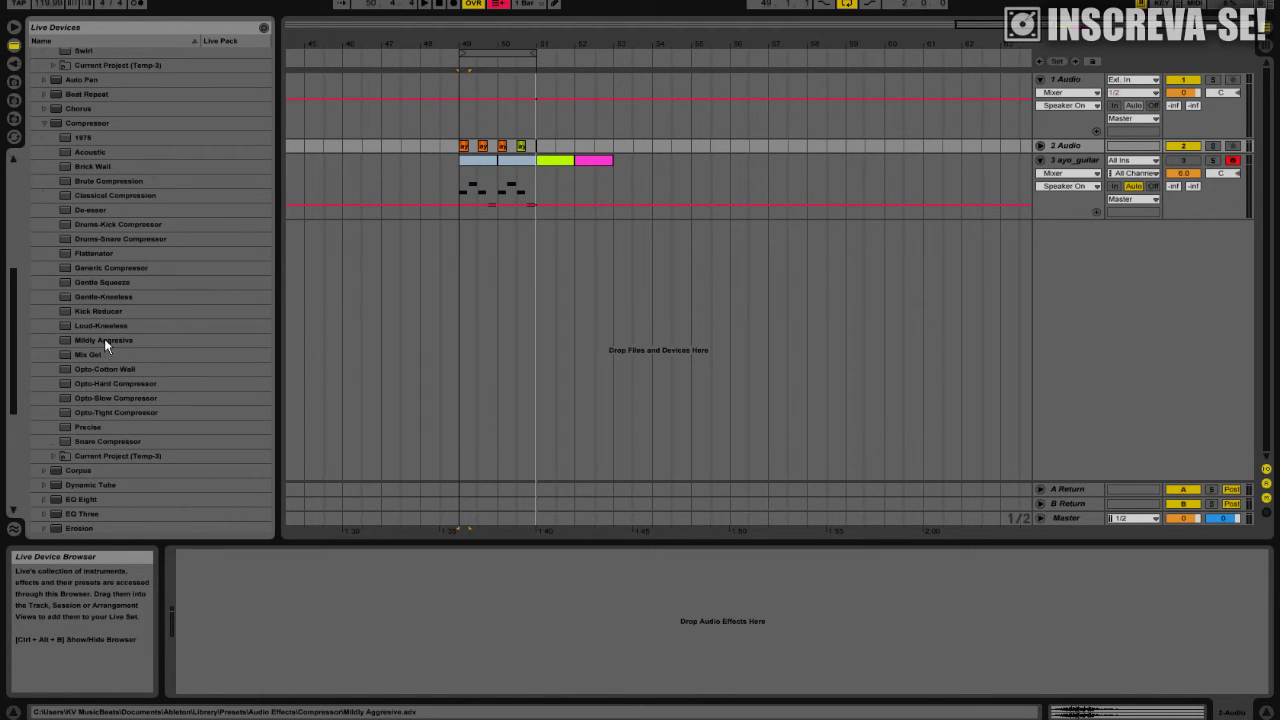
pyautogui.click(466, 148)
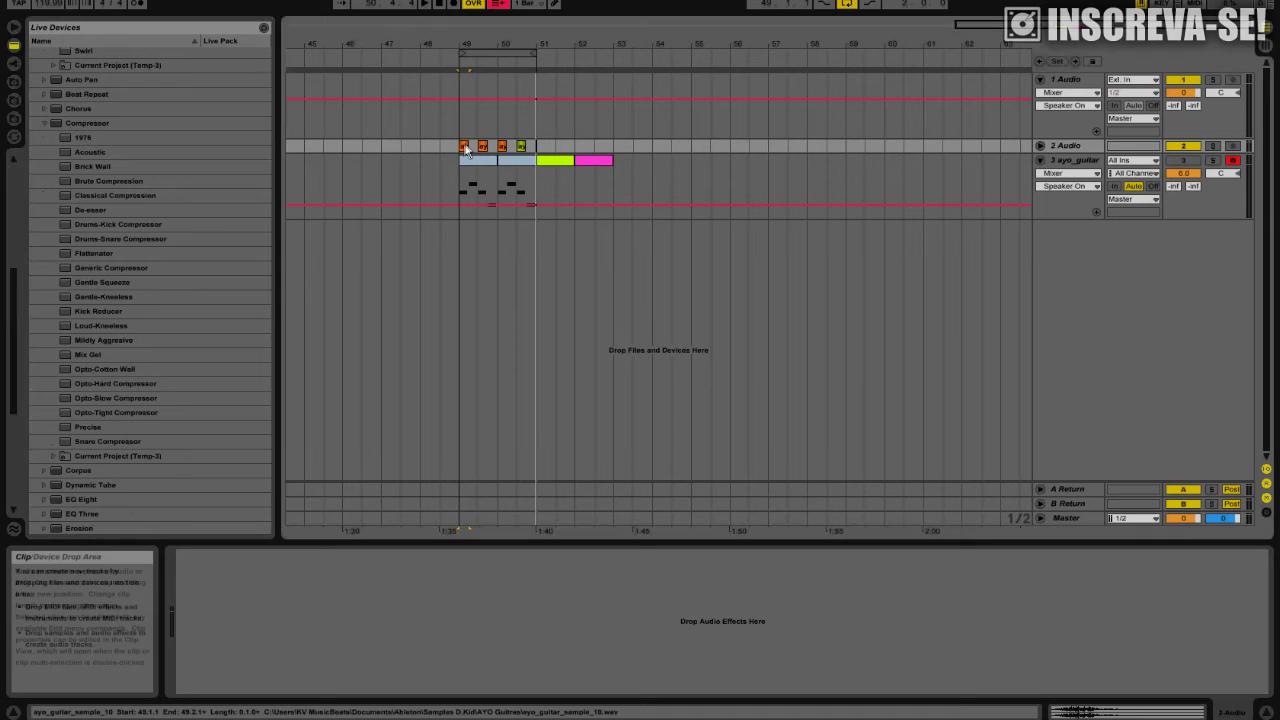
pyautogui.scroll(-2, 80, 274)
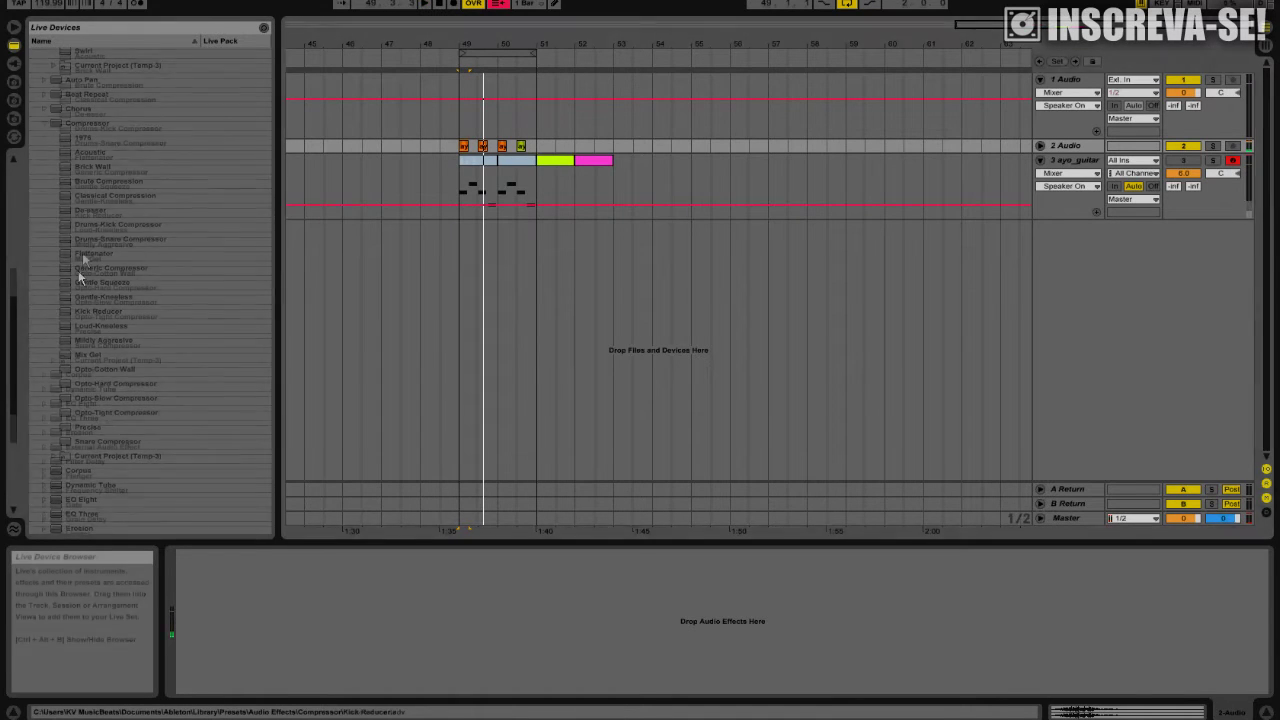
pyautogui.scroll(-7, 80, 265)
pyautogui.doubleClick(84, 440)
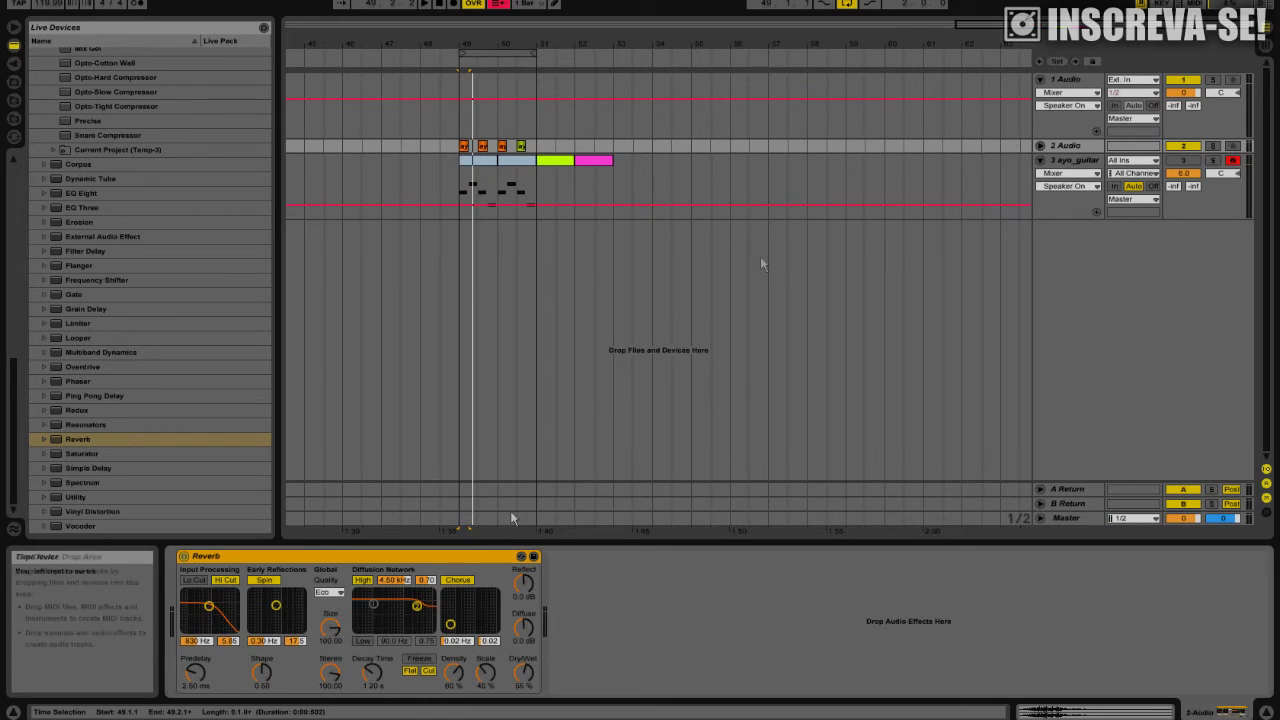
# Step: Select the Reverb on the 2 Audio track and play the track briefly with the effect
pyautogui.click(1080, 147)
pyautogui.click(441, 566)
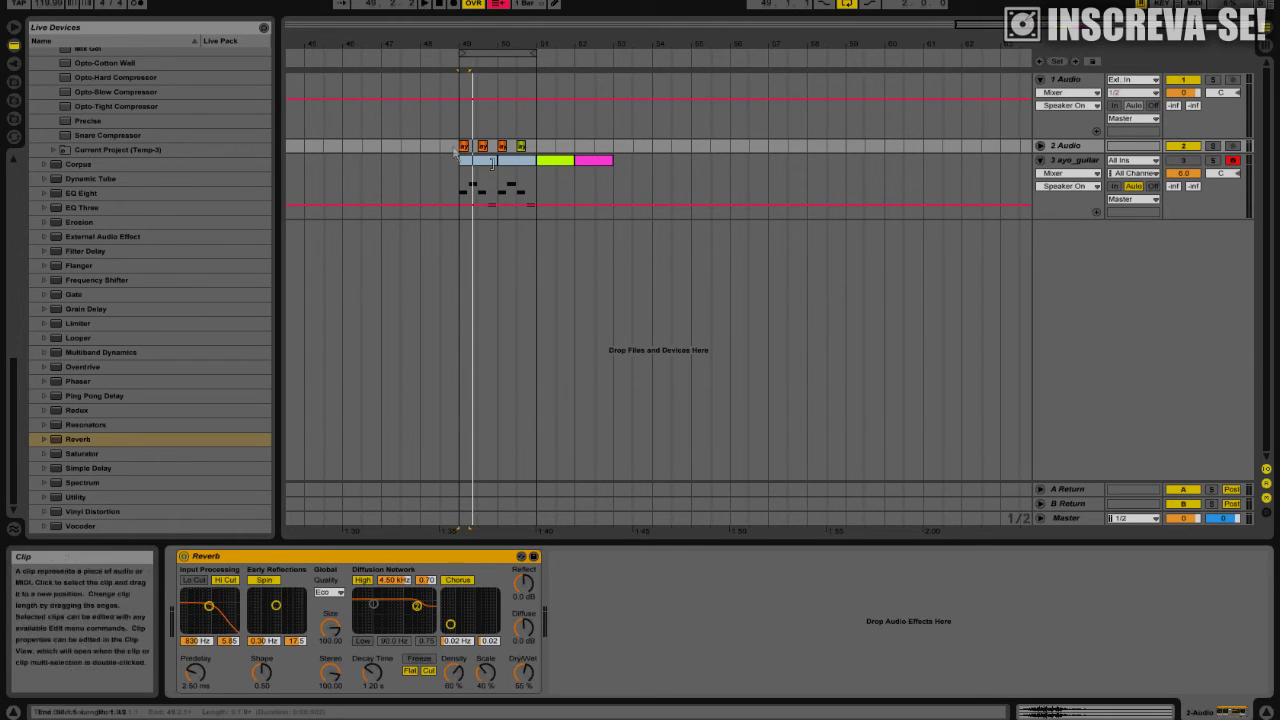
pyautogui.click(1065, 145)
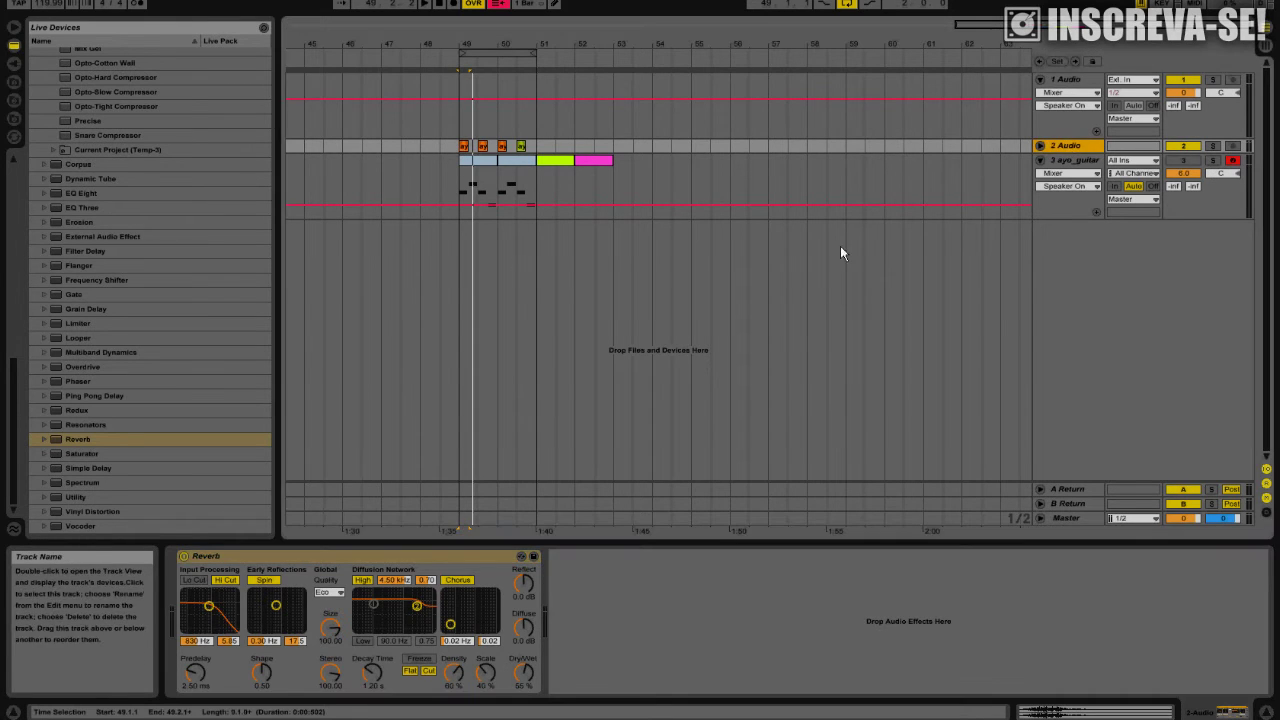
pyautogui.press('space')
pyautogui.click(613, 606)
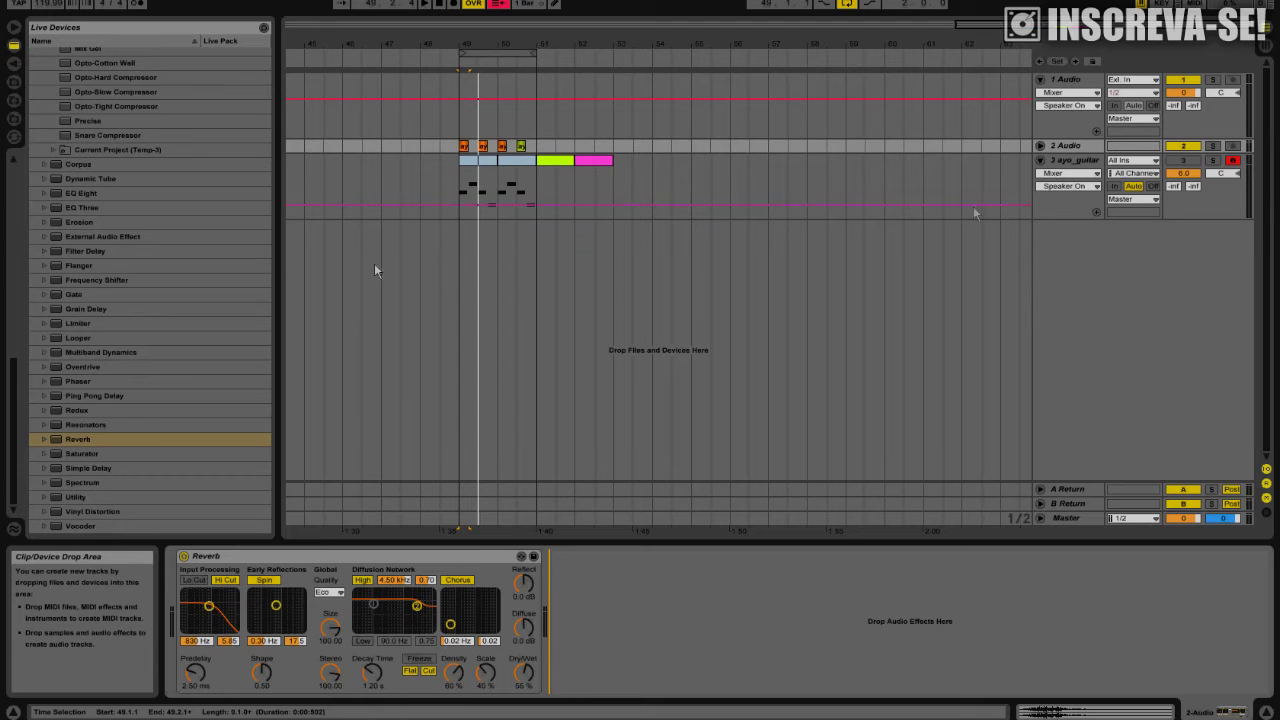
# Step: View the device chain of 3 ayo_guitar, select its clip at bar 49, and return to the 2 Audio chain
pyautogui.click(1064, 164)
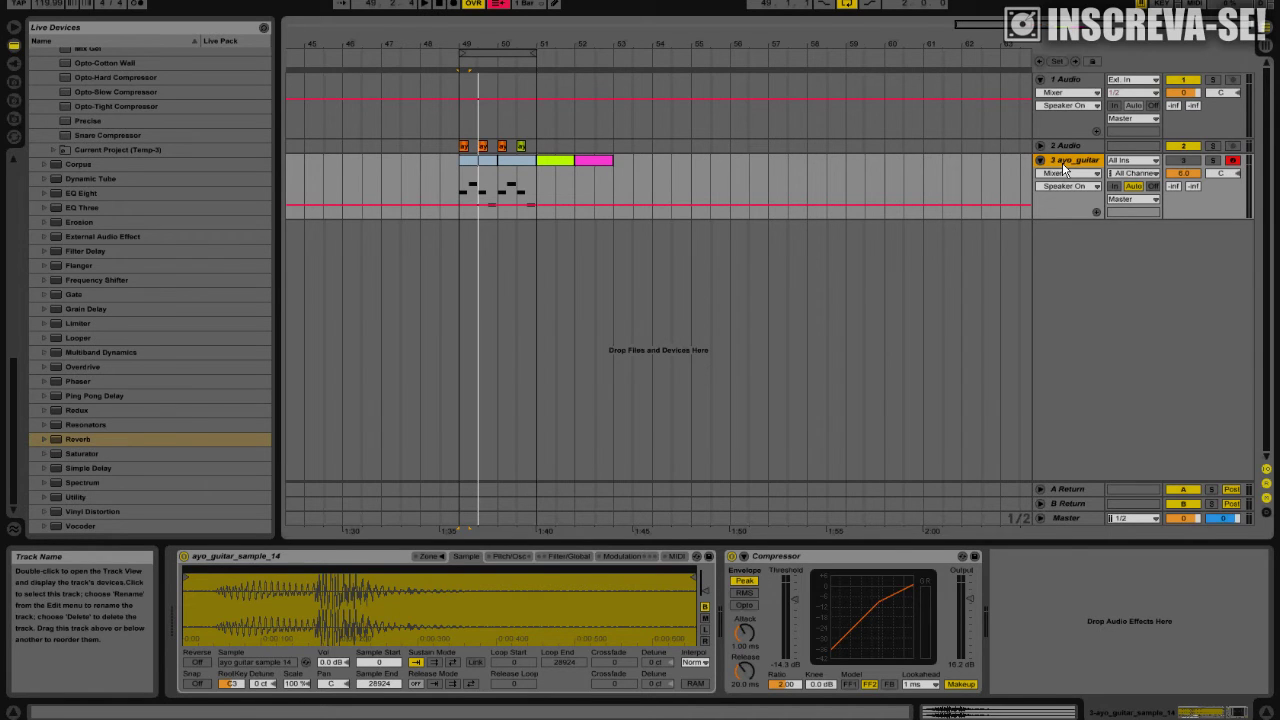
pyautogui.click(493, 160)
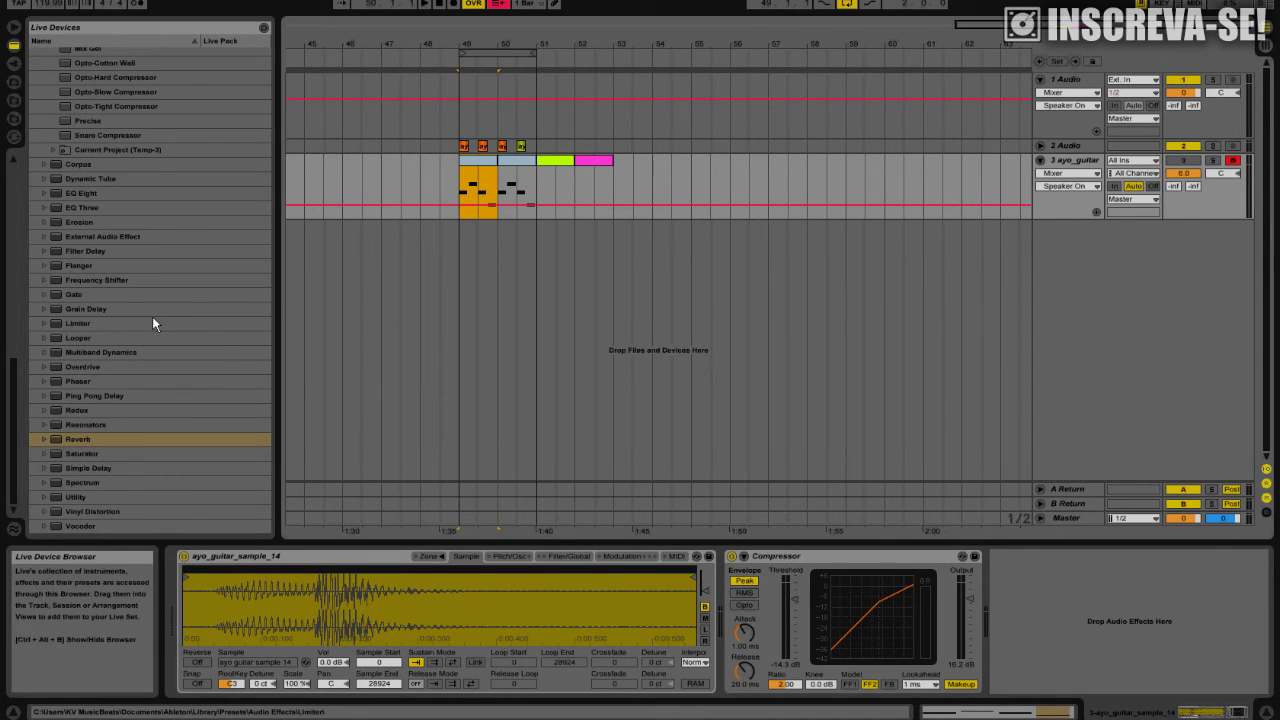
pyautogui.scroll(4, 152, 316)
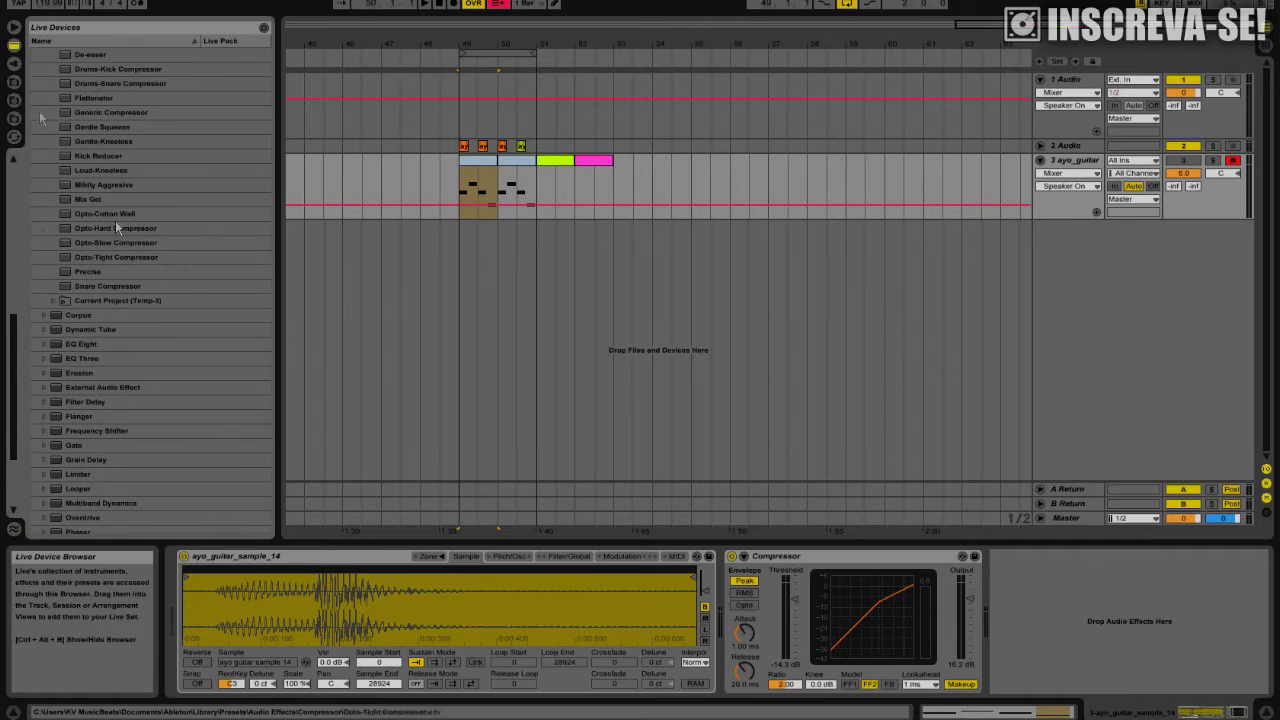
pyautogui.click(483, 147)
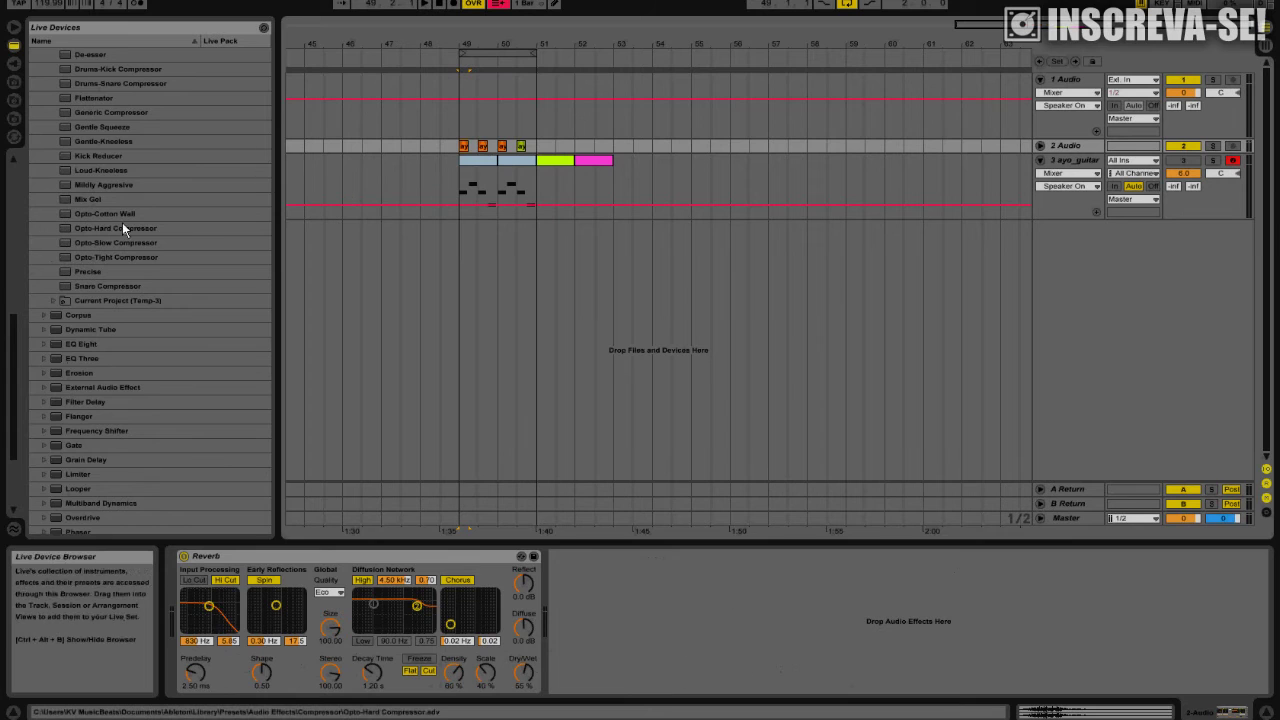
# Step: Create a new MIDI track by adding a Drum Rack from the Live instruments, and show it in Session View
pyautogui.scroll(3, 122, 226)
pyautogui.scroll(5, 120, 228)
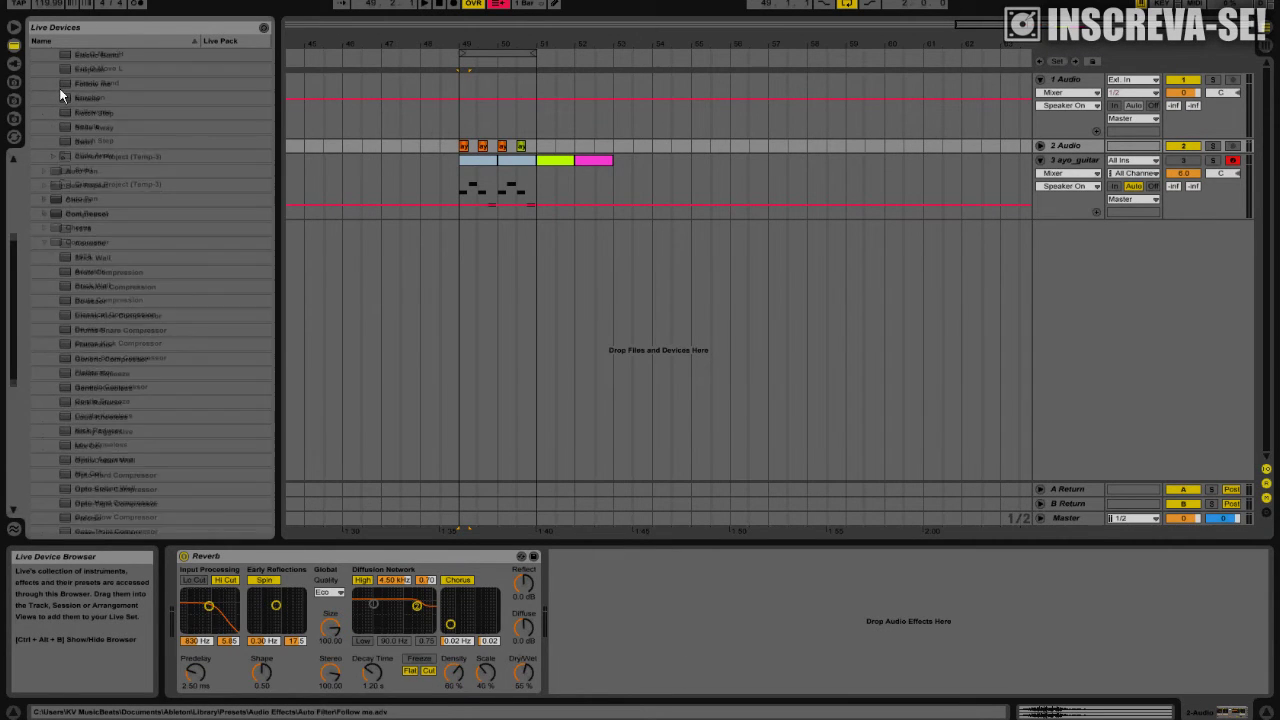
pyautogui.scroll(4, 60, 94)
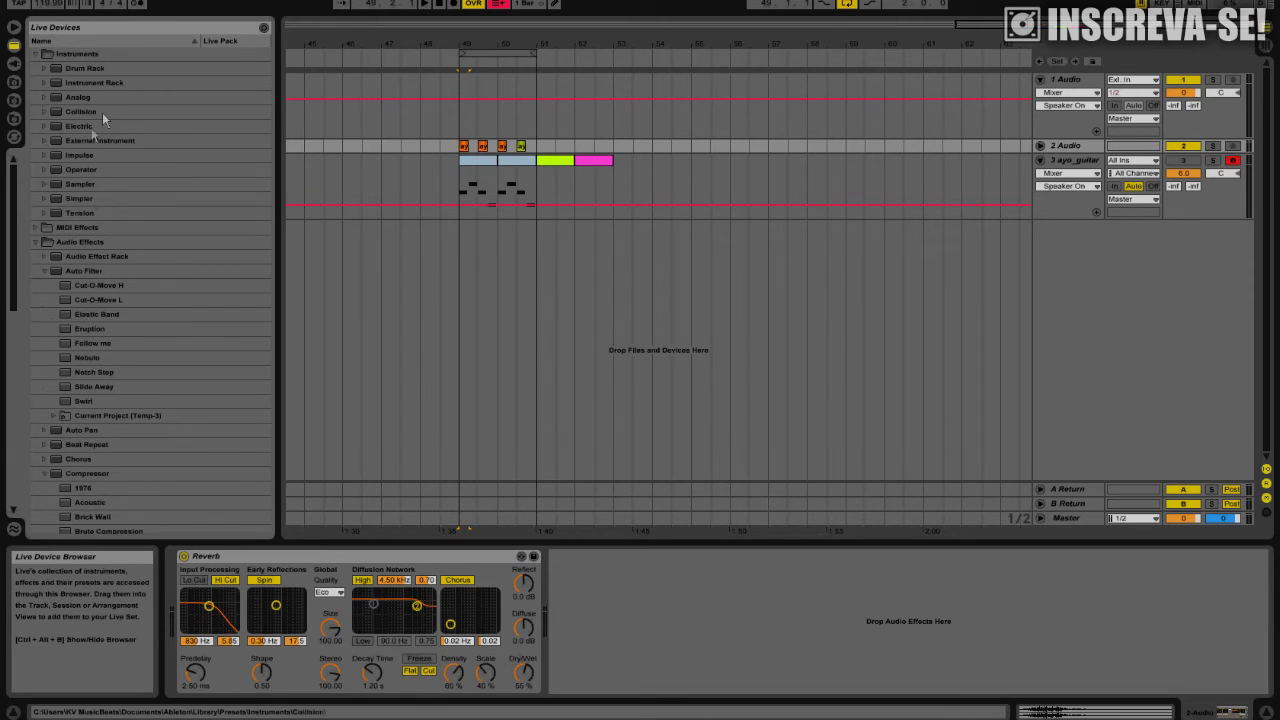
pyautogui.click(96, 84)
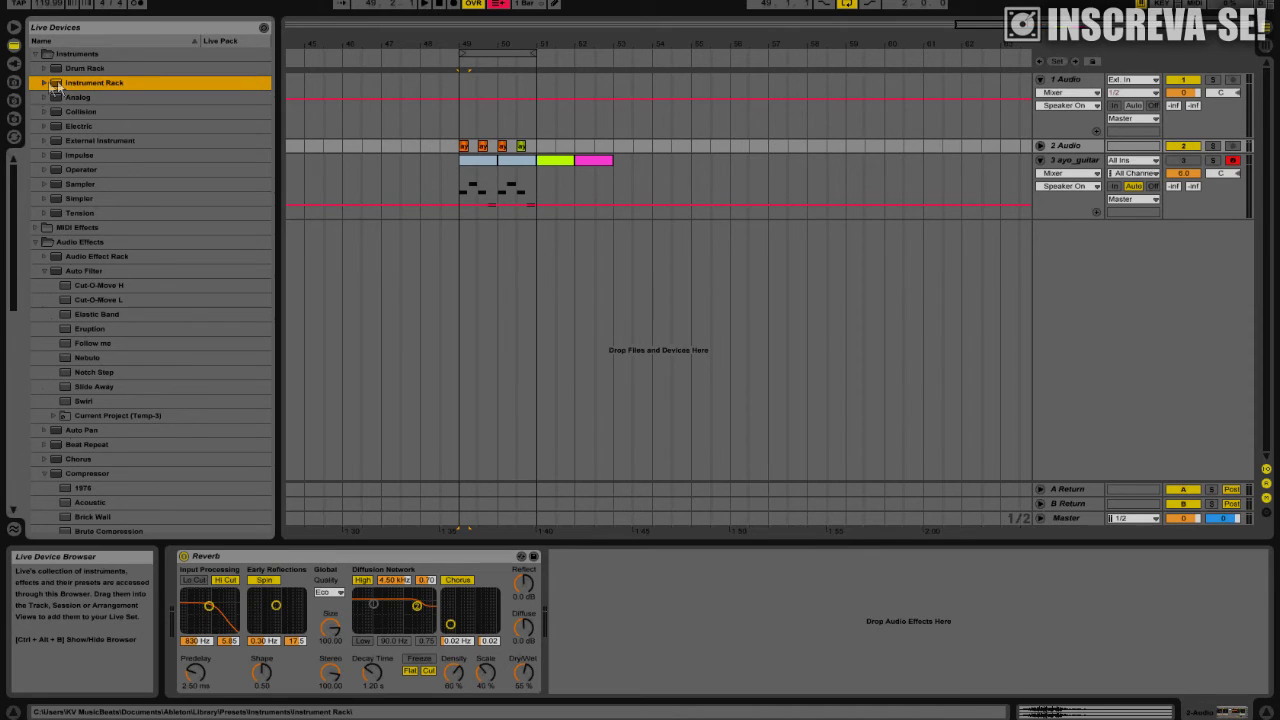
pyautogui.click(70, 70)
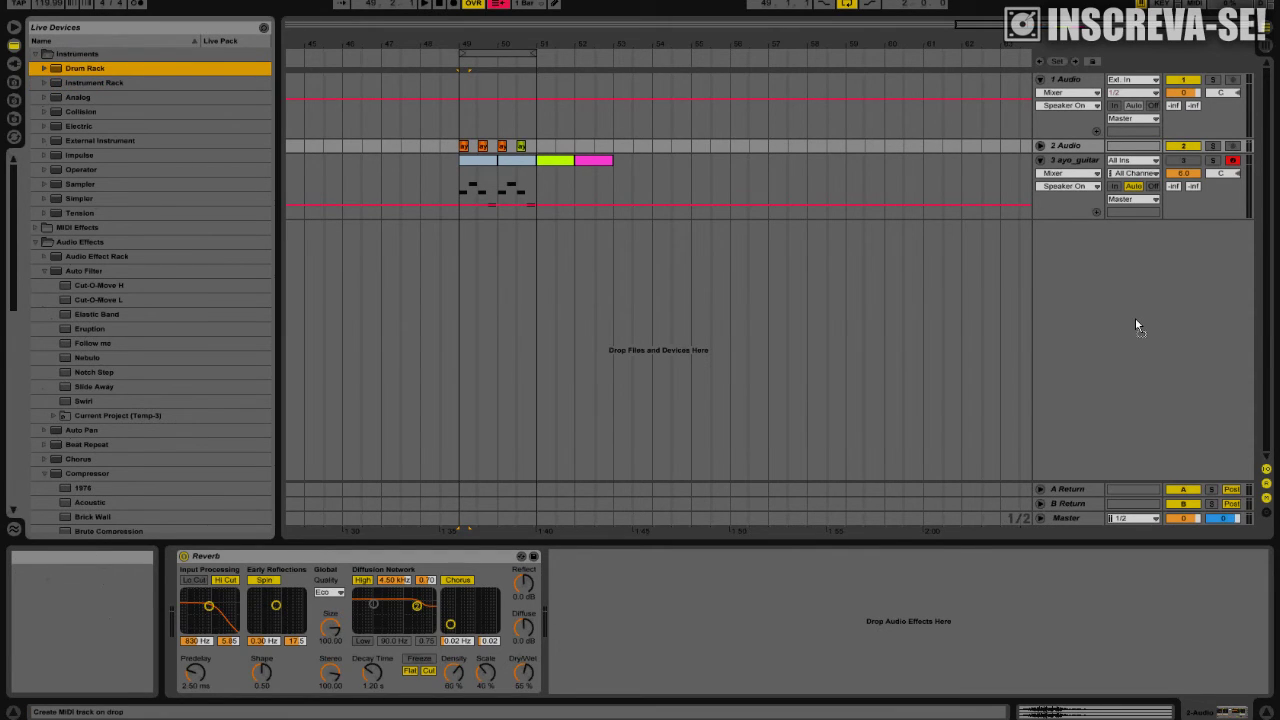
pyautogui.moveTo(1136, 325); pyautogui.dragTo(1136, 325)
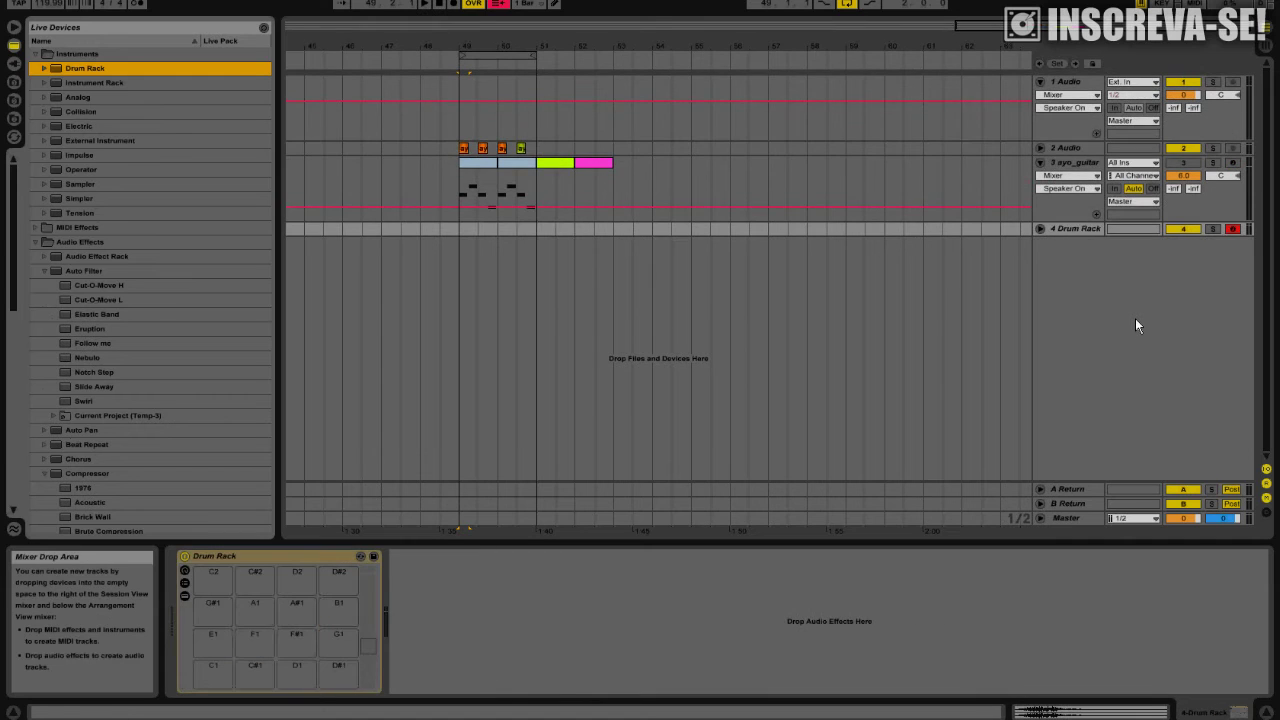
pyautogui.press('Tab')
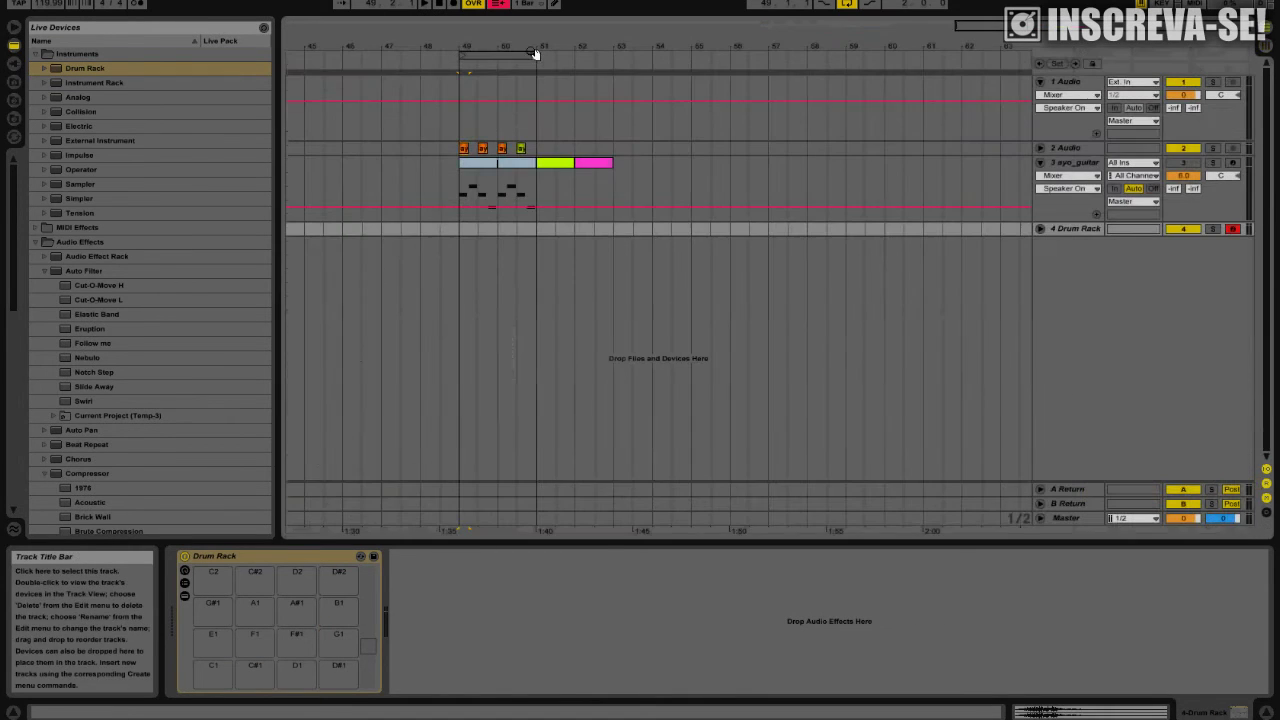
pyautogui.press('Tab')
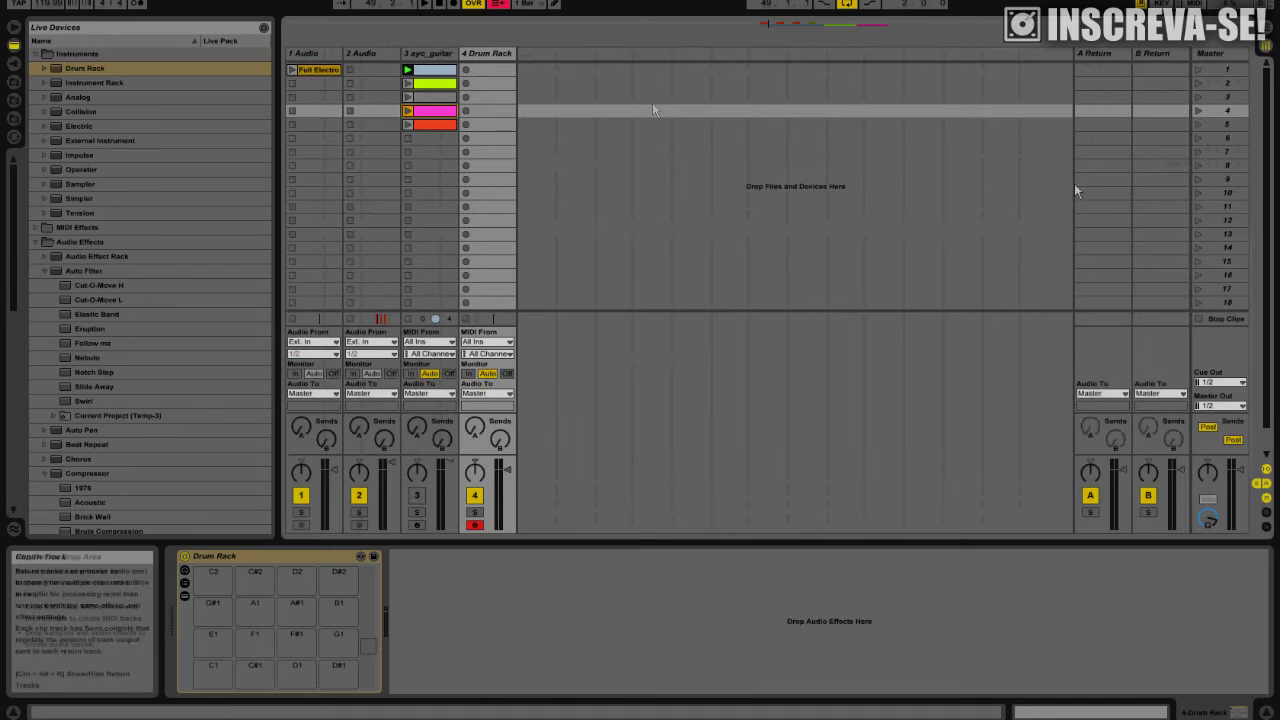
# Step: Open the VEH2 Soft Kicks folder of VENGEANCE ESSENTIAL HOUSE VOL.2 in the File Browser for the Drum Rack track
pyautogui.click(482, 56)
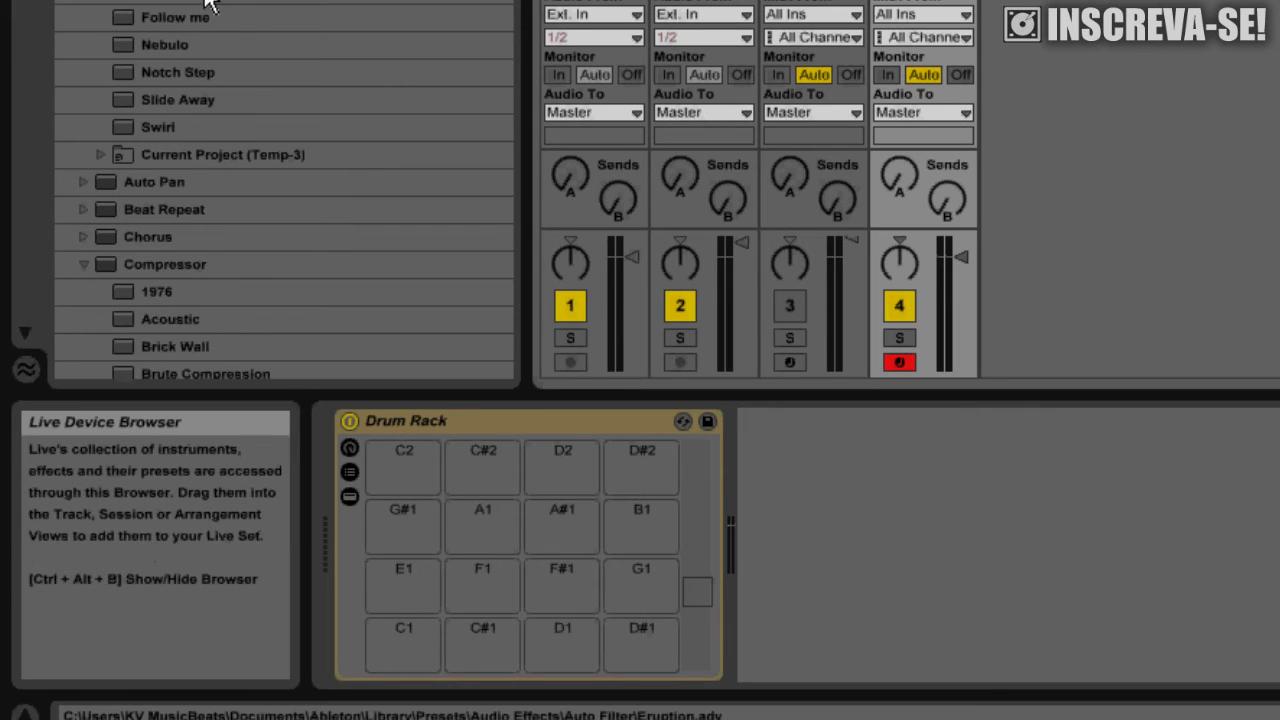
pyautogui.click(26, 1)
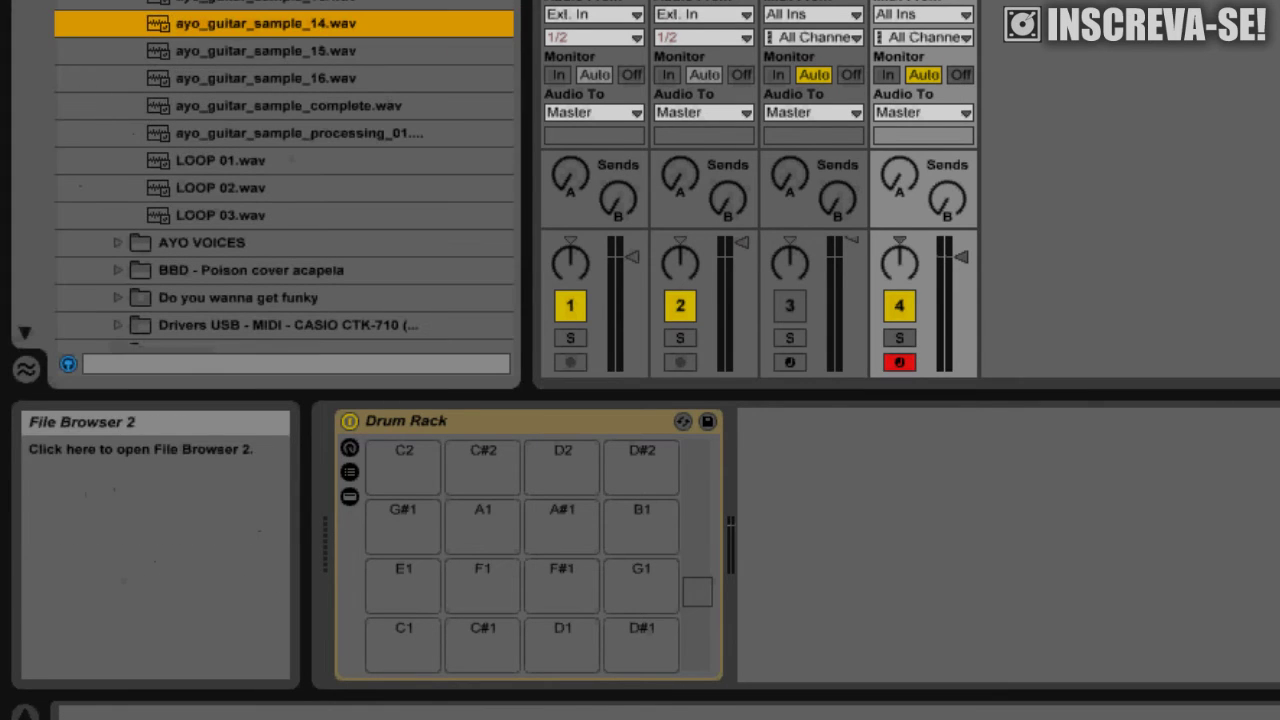
pyautogui.scroll(-15, 285, 180)
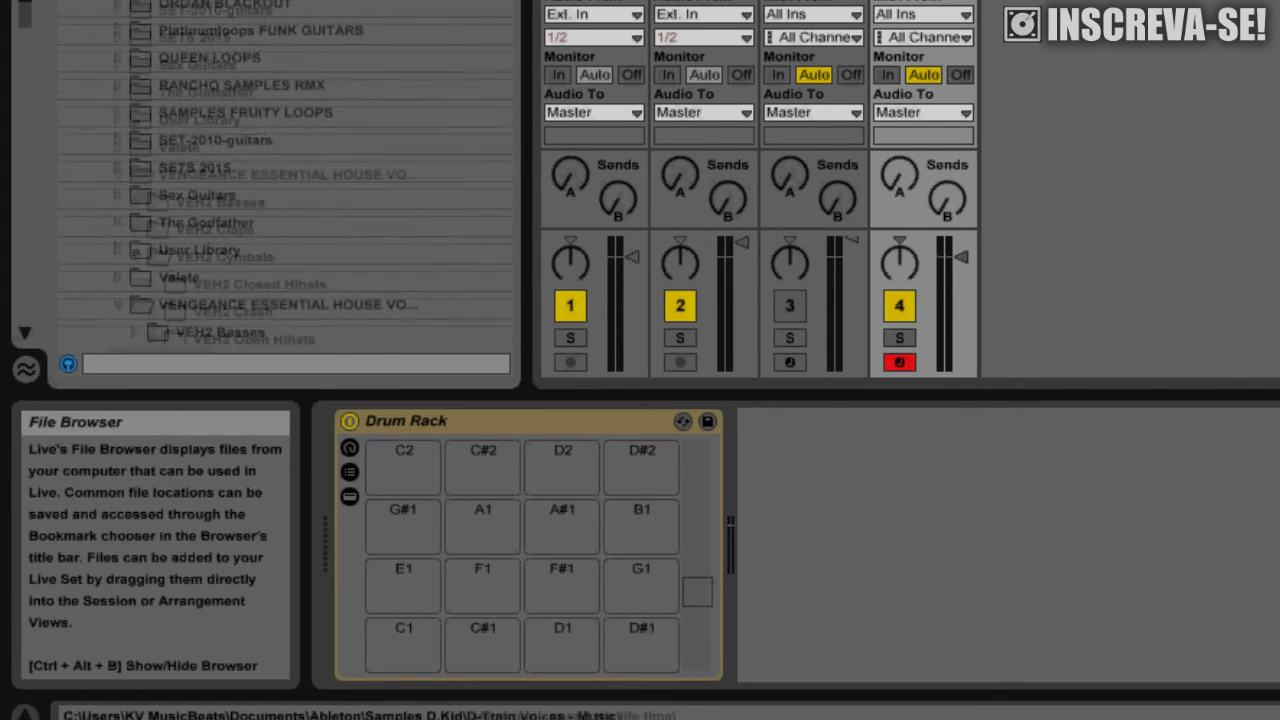
pyautogui.scroll(-10, 285, 180)
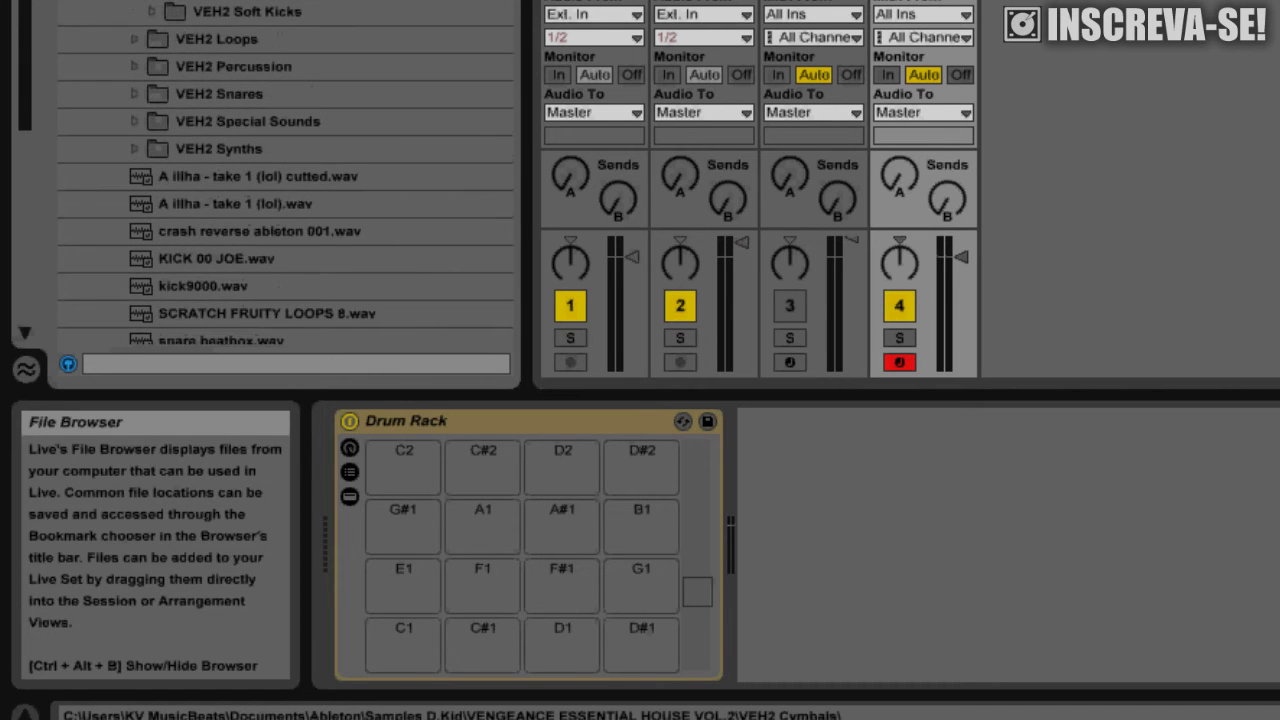
pyautogui.scroll(-6, 285, 180)
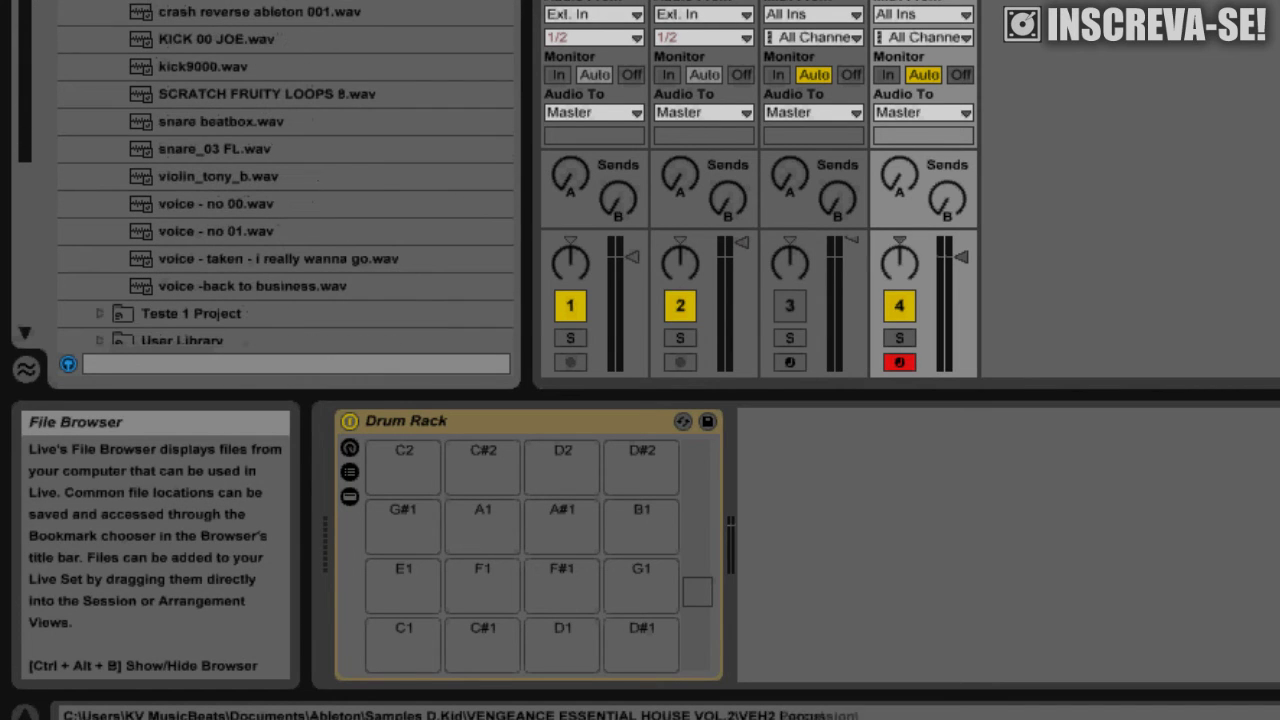
pyautogui.scroll(1, 285, 180)
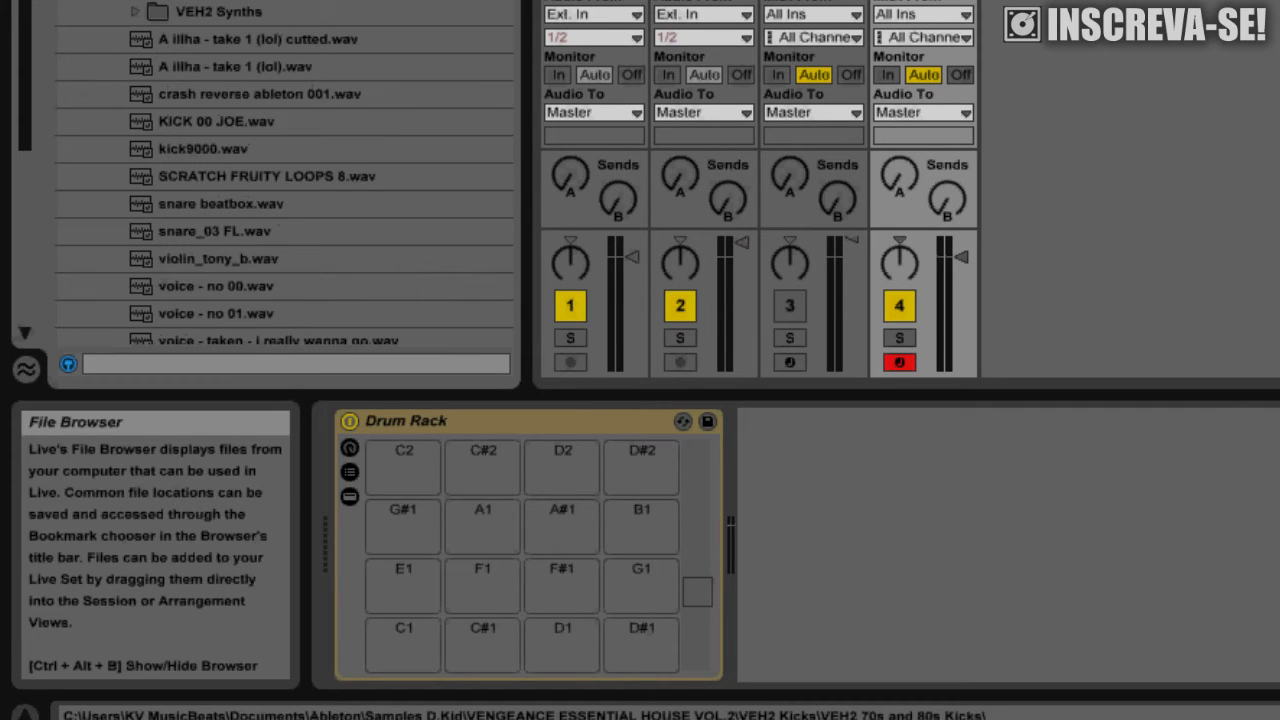
pyautogui.click(200, 2)
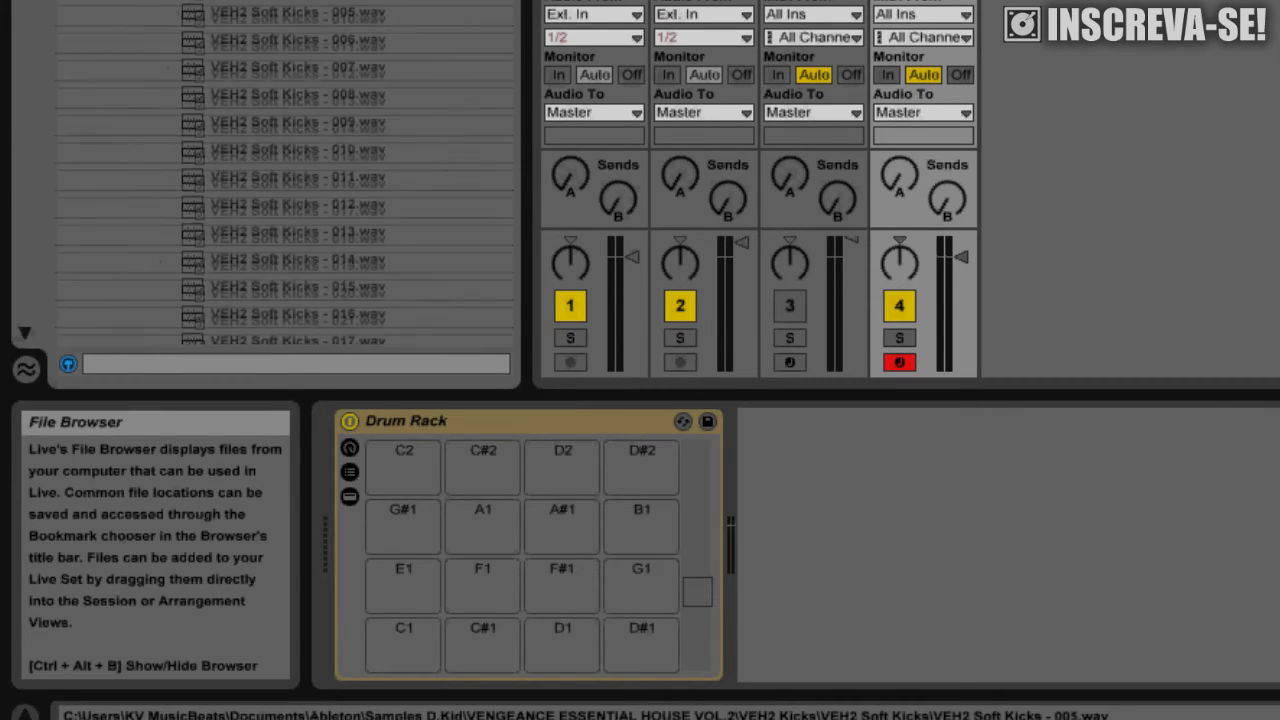
pyautogui.scroll(-1, 285, 180)
# Step: Preview the soft kick samples and load VEH2 Soft Kicks - 002.wav onto the Drum Rack's C1 pad
pyautogui.click(205, 36)
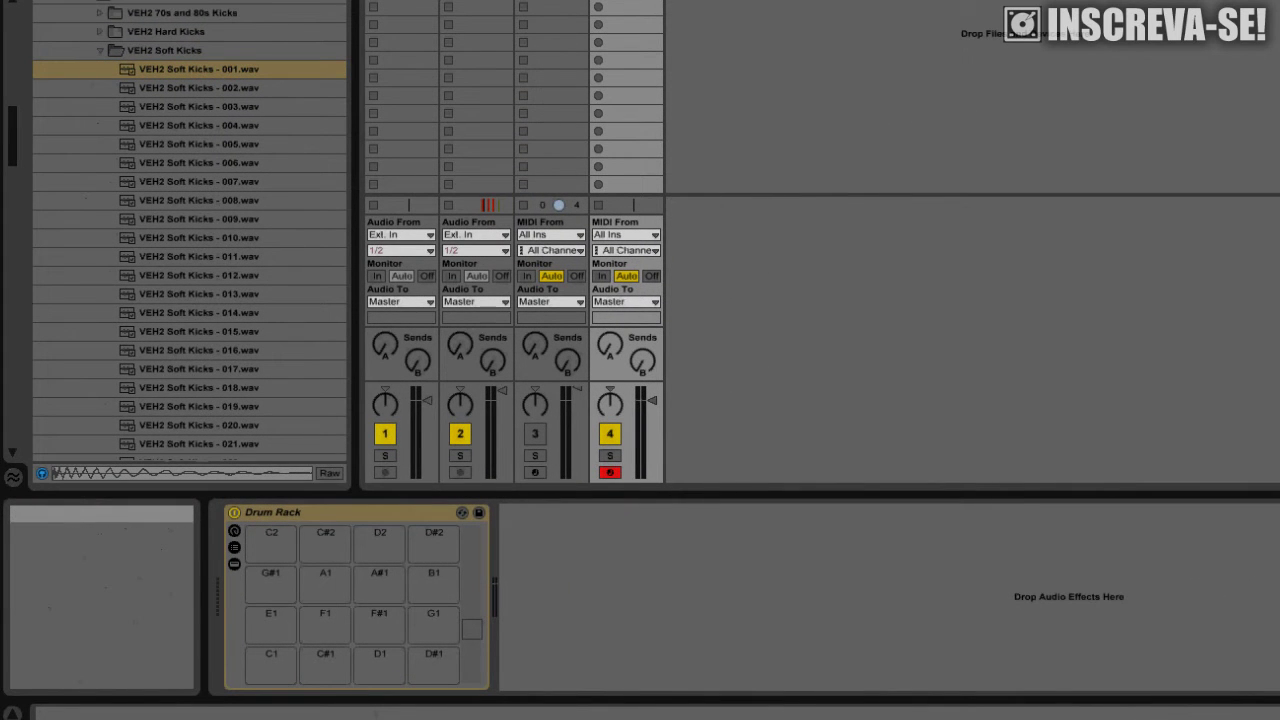
pyautogui.click(193, 92)
pyautogui.moveTo(197, 94); pyautogui.dragTo(284, 668)
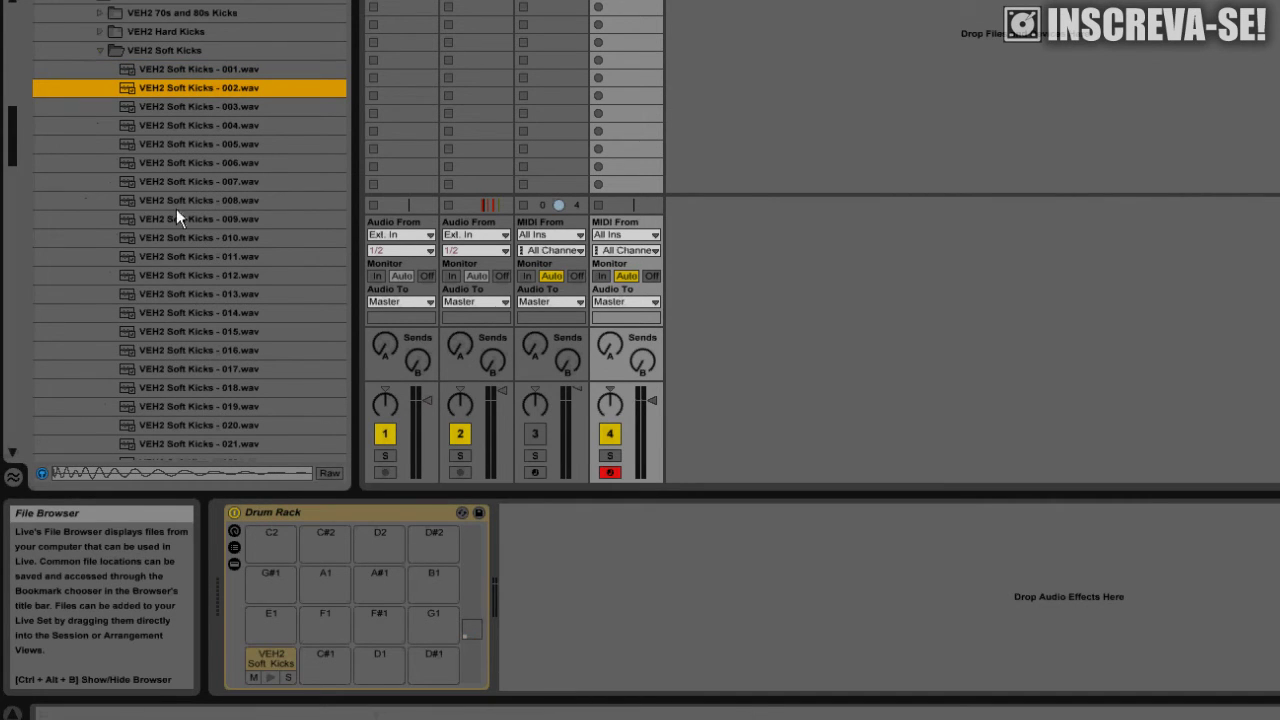
# Step: Preview samples in the VEH2 Snares folder and load VEH2 Snares - 003.wav onto the Drum Rack's C#1 pad
pyautogui.click(101, 51)
pyautogui.click(92, 105)
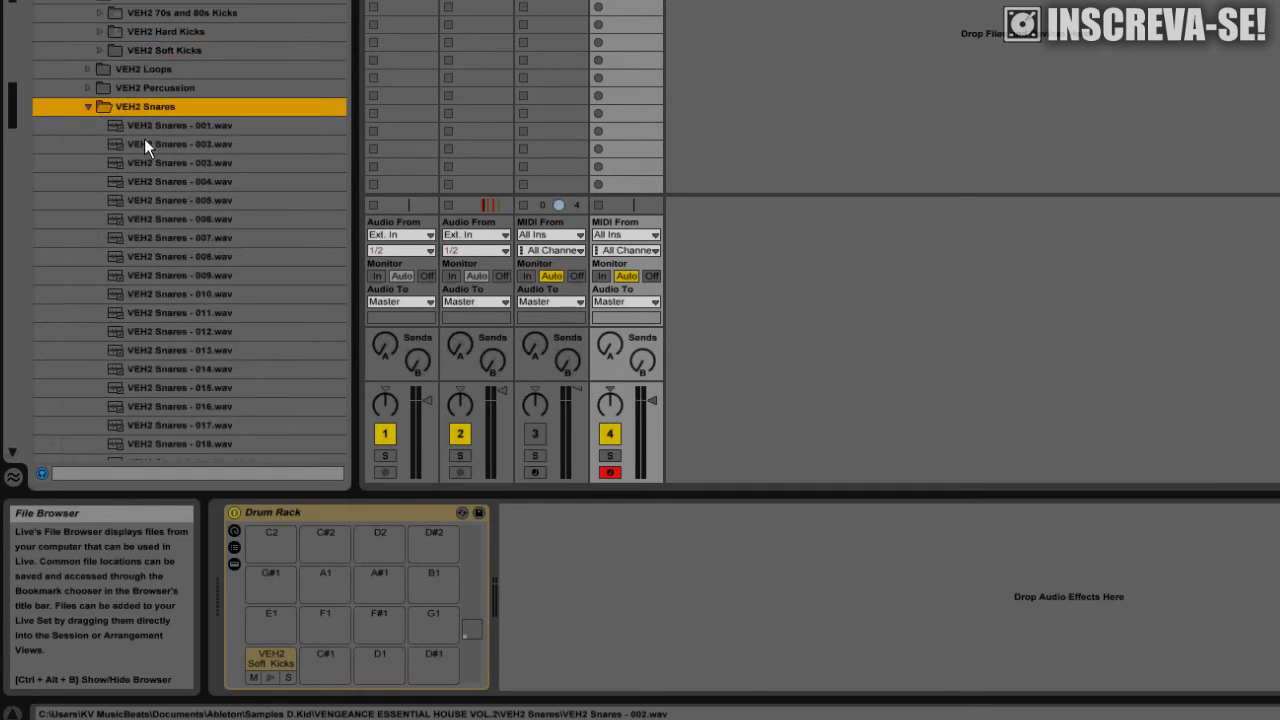
pyautogui.click(162, 128)
pyautogui.click(167, 147)
pyautogui.click(170, 159)
pyautogui.moveTo(181, 145); pyautogui.dragTo(345, 656)
# Step: Close the snares folder, preview the VEH2 Closed Hihats samples, and load VEH2 Closed Hihats - 005.wav onto the D1 pad
pyautogui.click(80, 87)
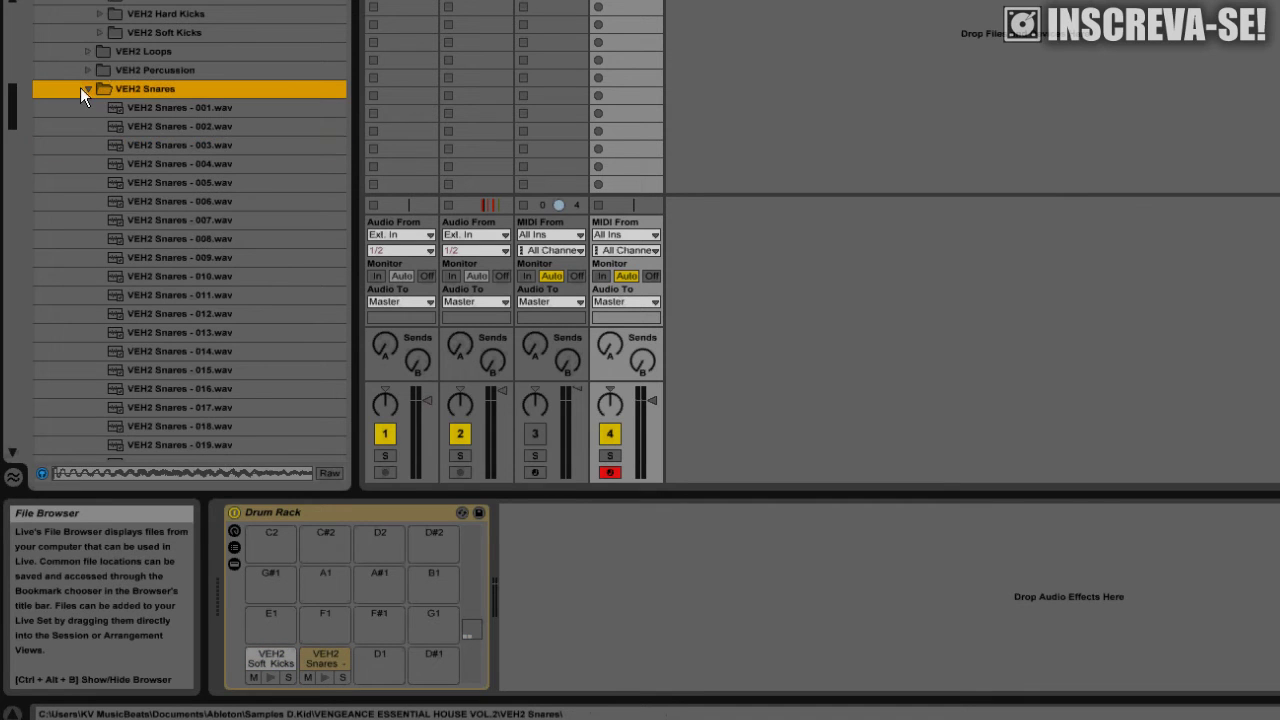
pyautogui.click(88, 0)
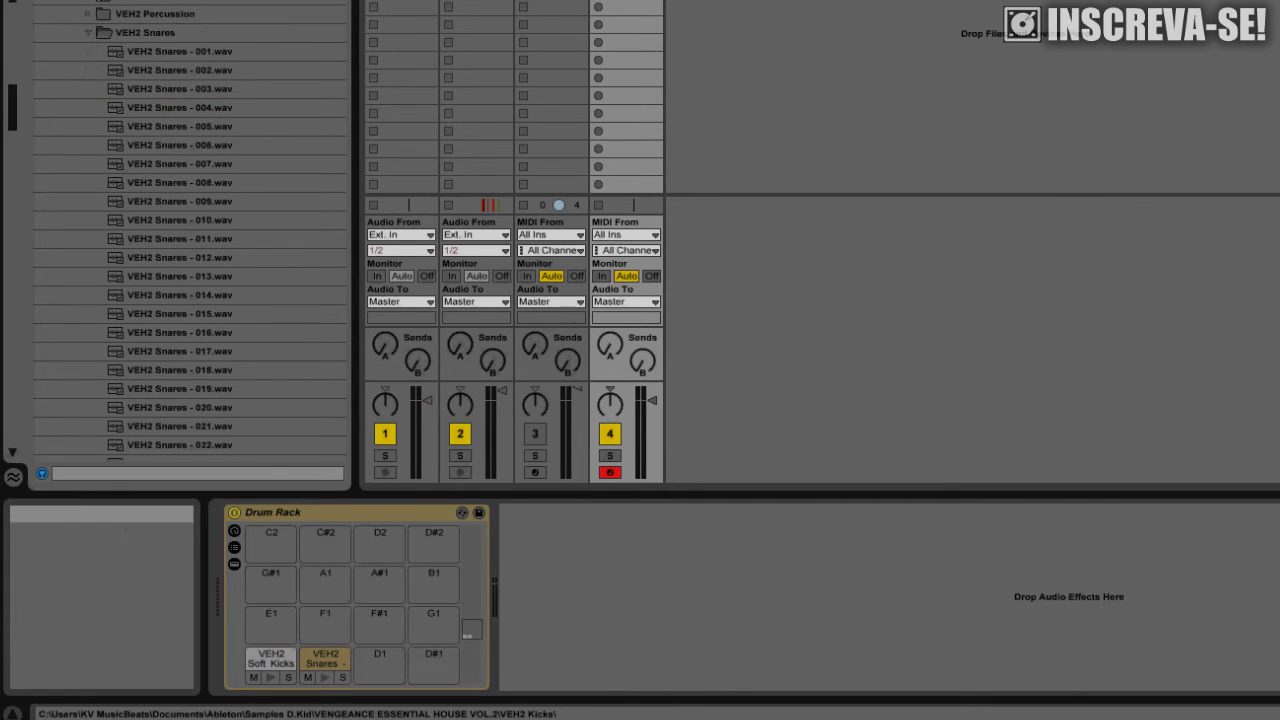
pyautogui.click(89, 32)
pyautogui.scroll(1, 107, 21)
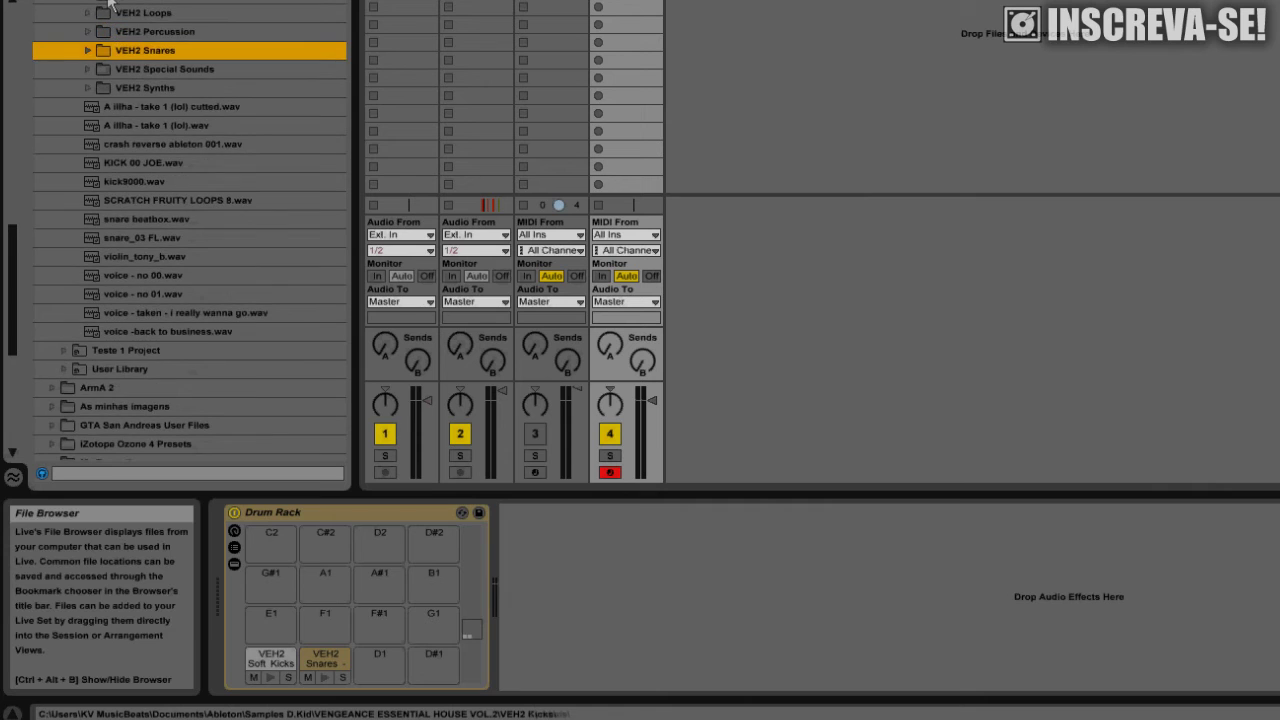
pyautogui.scroll(5, 107, 21)
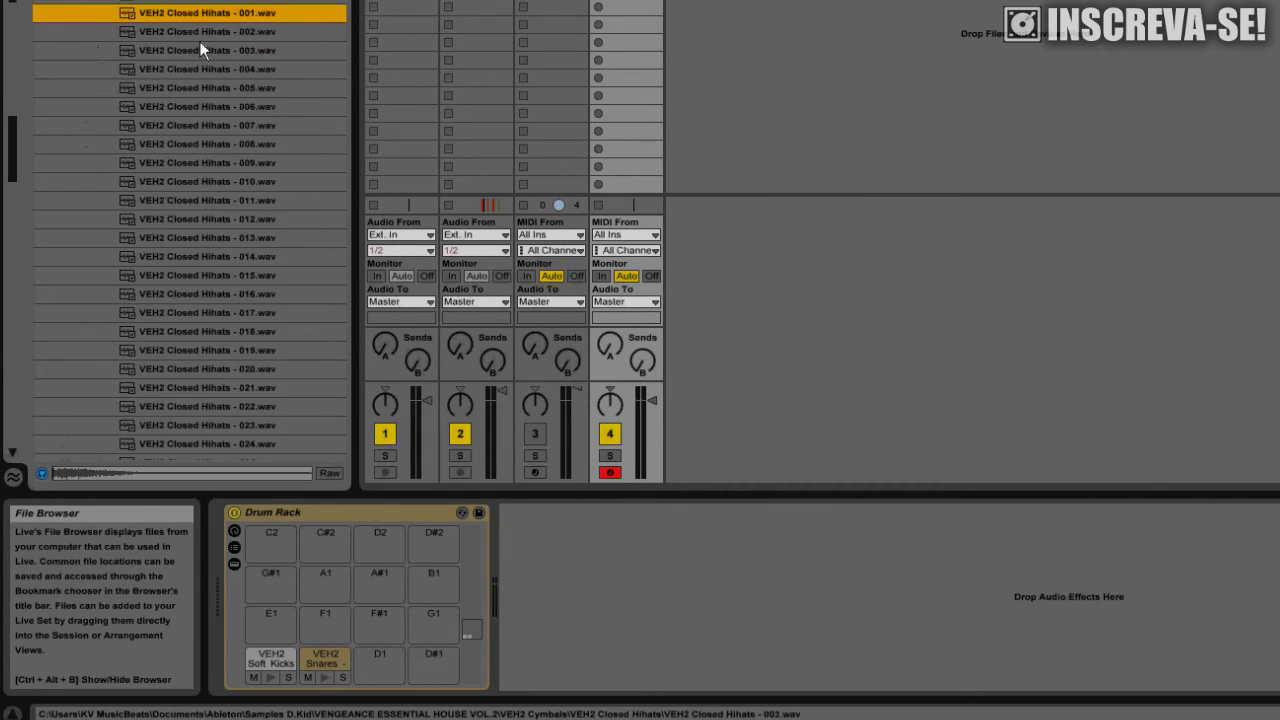
pyautogui.click(205, 50)
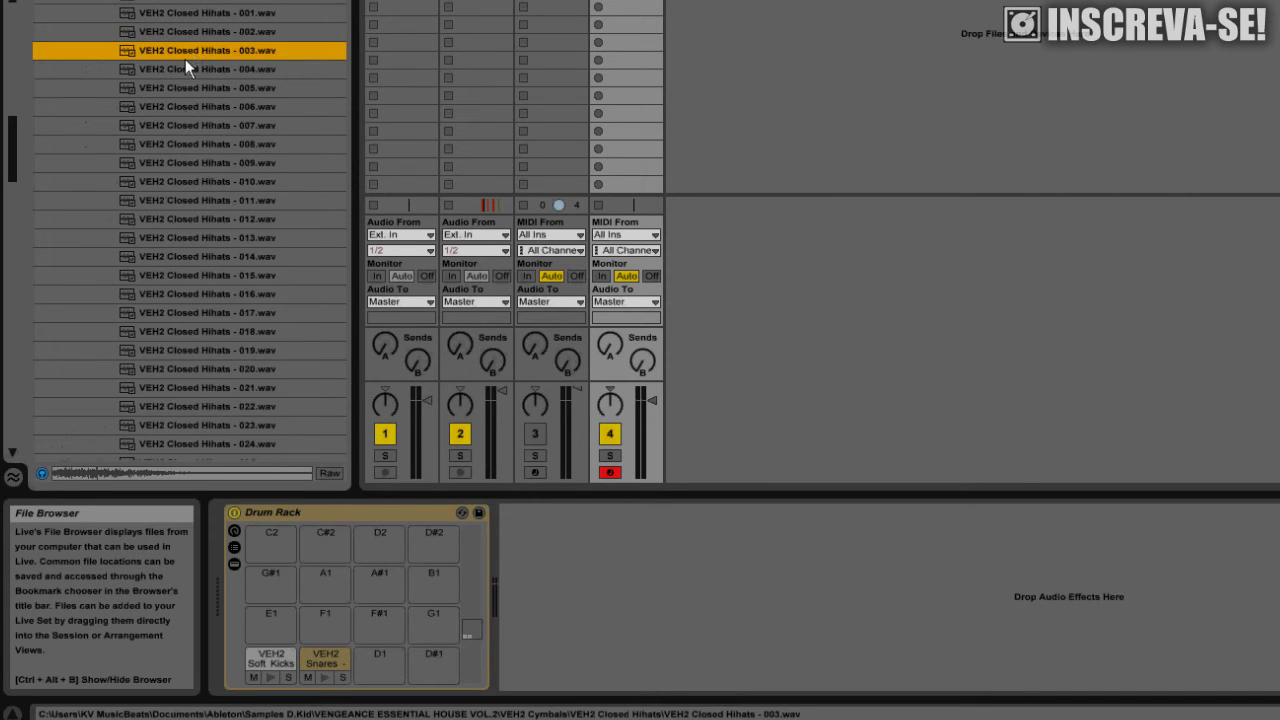
pyautogui.click(182, 69)
pyautogui.click(179, 82)
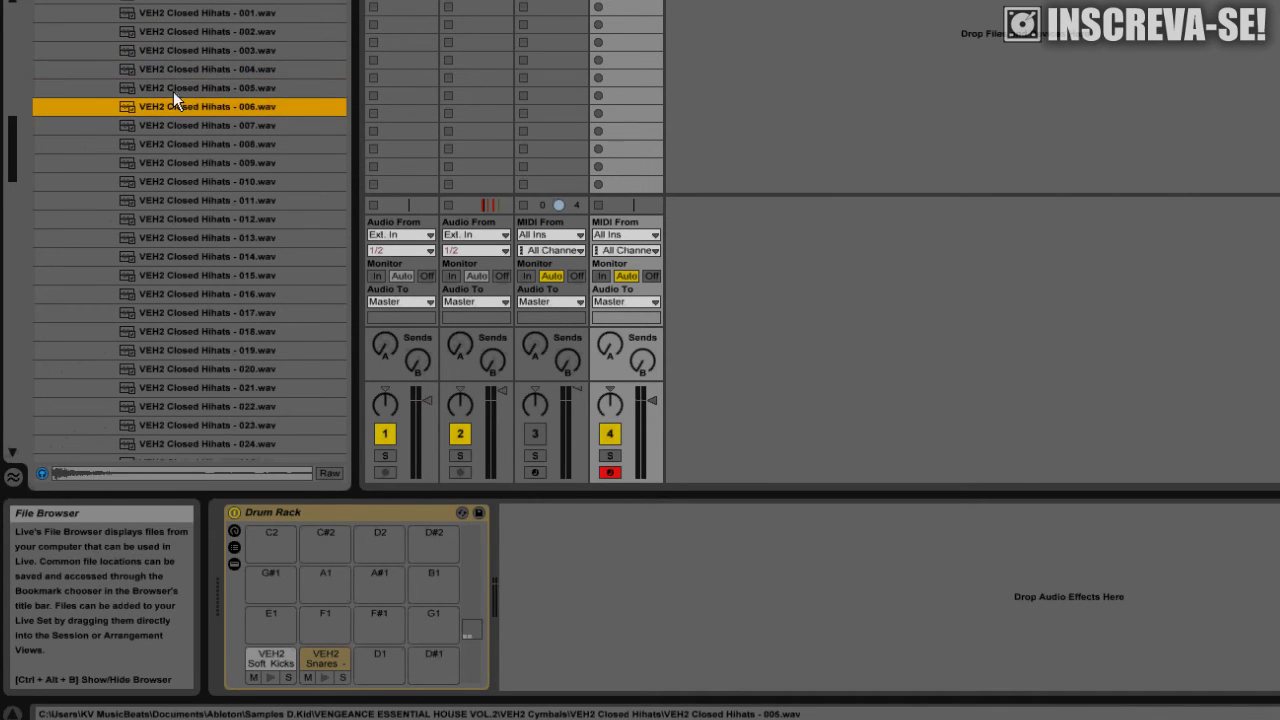
pyautogui.moveTo(174, 87); pyautogui.dragTo(380, 660)
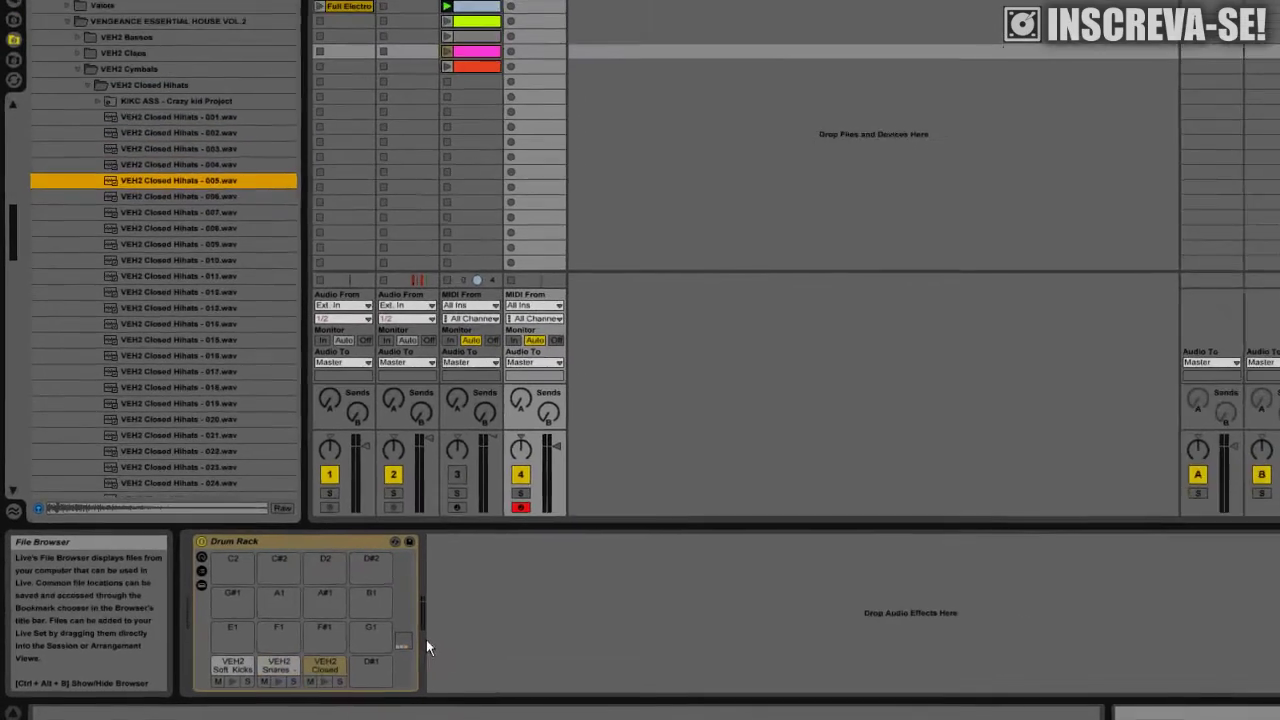
# Step: Create an empty MIDI clip in the first slot of 4 Drum Rack and unfold the track's drum chains in the mixer
pyautogui.doubleClick(487, 70)
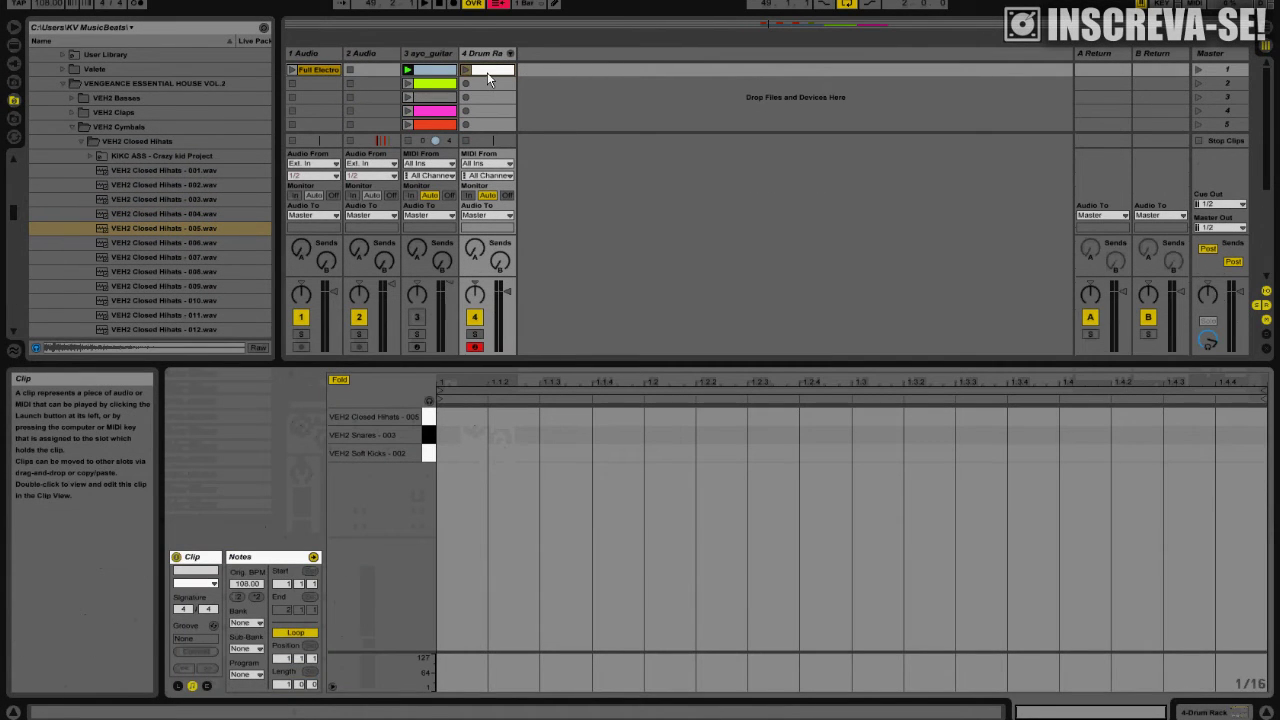
pyautogui.click(496, 55)
pyautogui.doubleClick(496, 55)
pyautogui.click(510, 54)
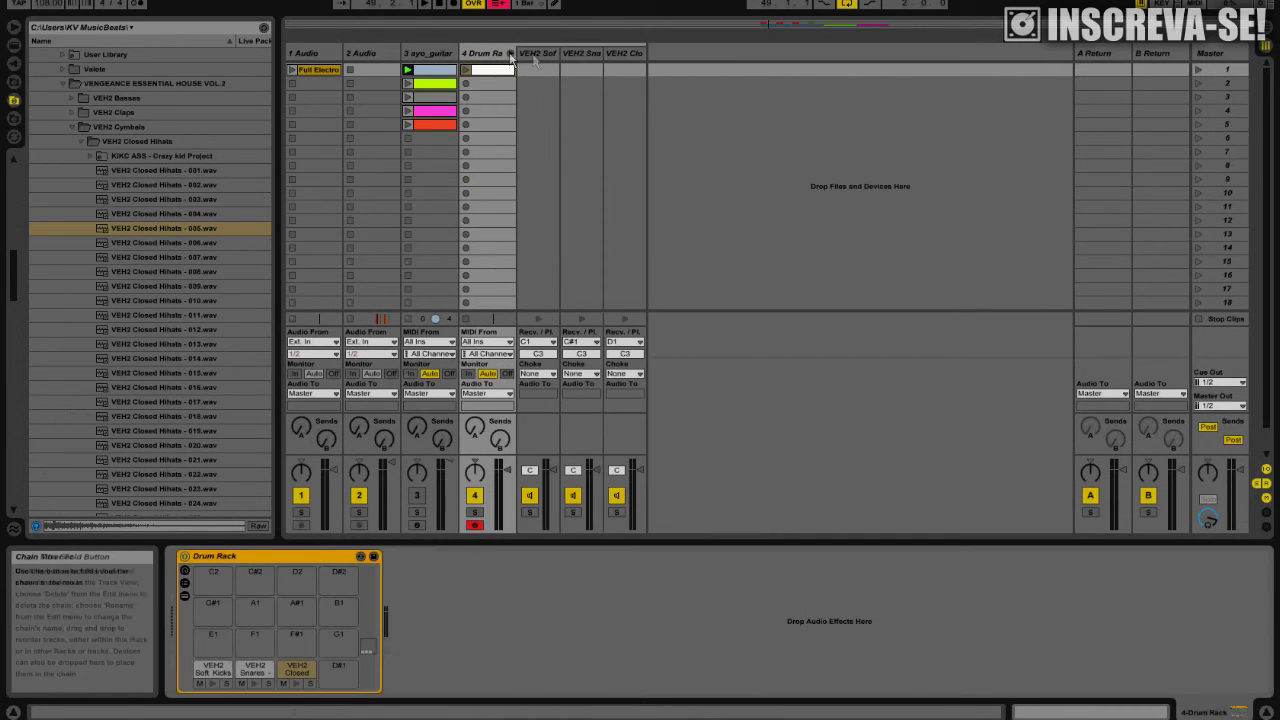
# Step: Select the kick, snare and closed hi-hat chains in turn, and return to the 4 Drum Rack track
pyautogui.click(538, 55)
pyautogui.click(588, 55)
pyautogui.click(624, 55)
pyautogui.click(481, 55)
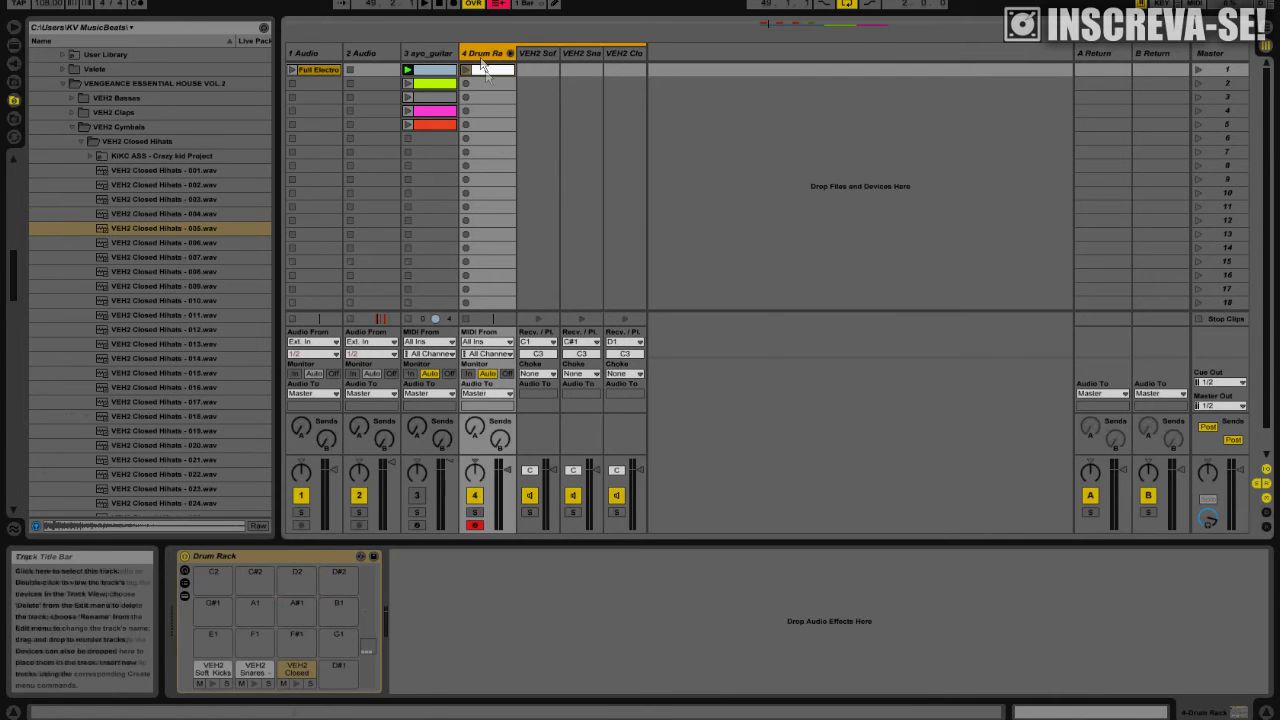
# Step: Open the Drum Rack clip, preview its drum keys, and add Soft Kicks notes on beats 1, 2, 3 and 4
pyautogui.doubleClick(484, 69)
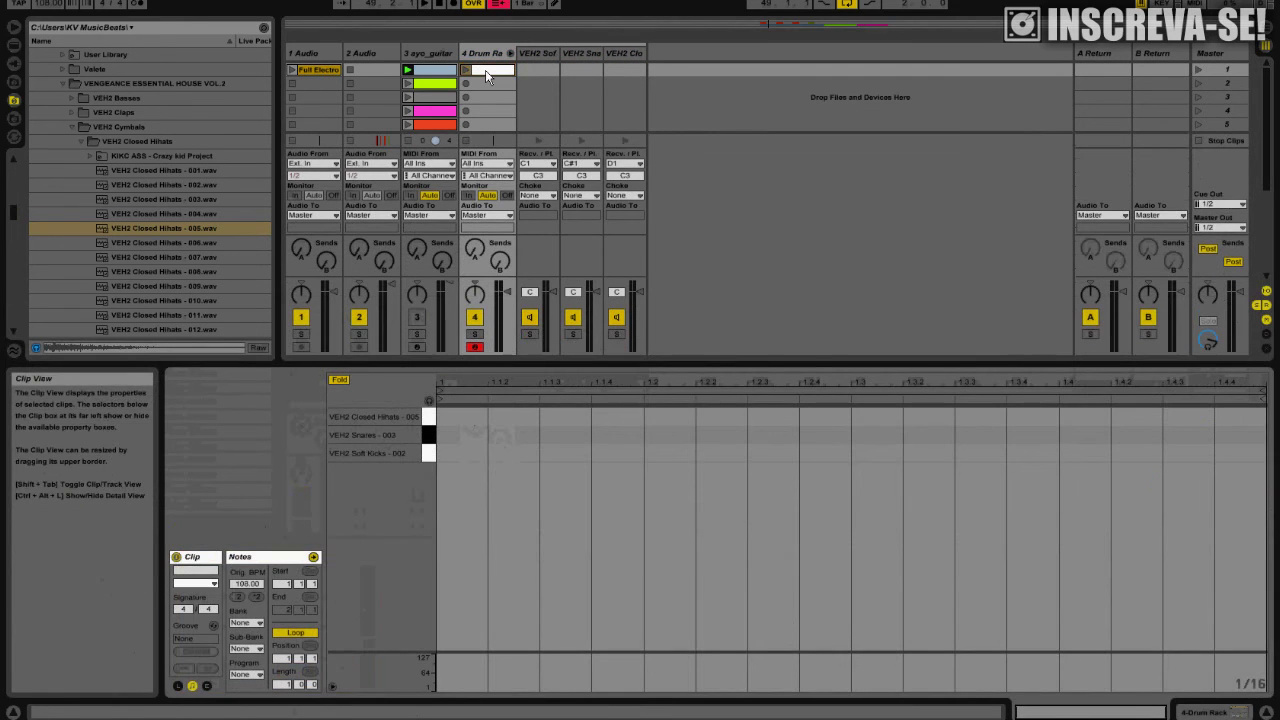
pyautogui.click(430, 443)
pyautogui.click(430, 420)
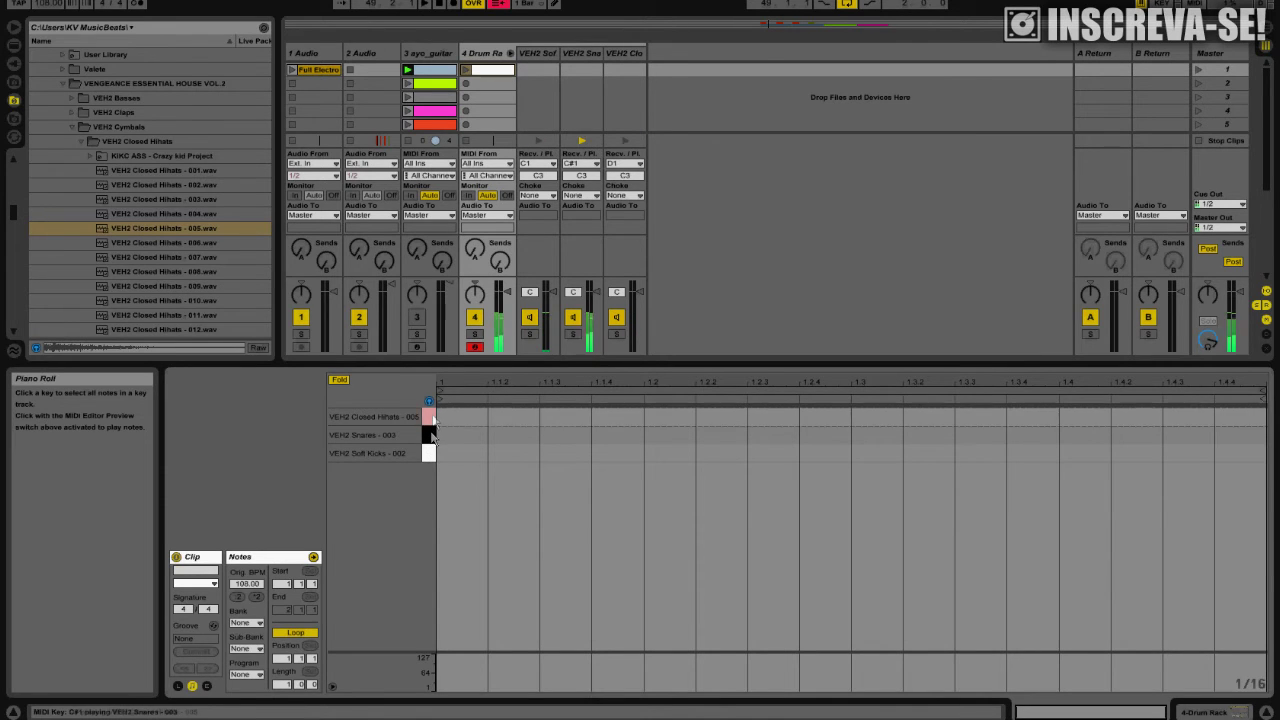
pyautogui.doubleClick(461, 452)
pyautogui.doubleClick(675, 453)
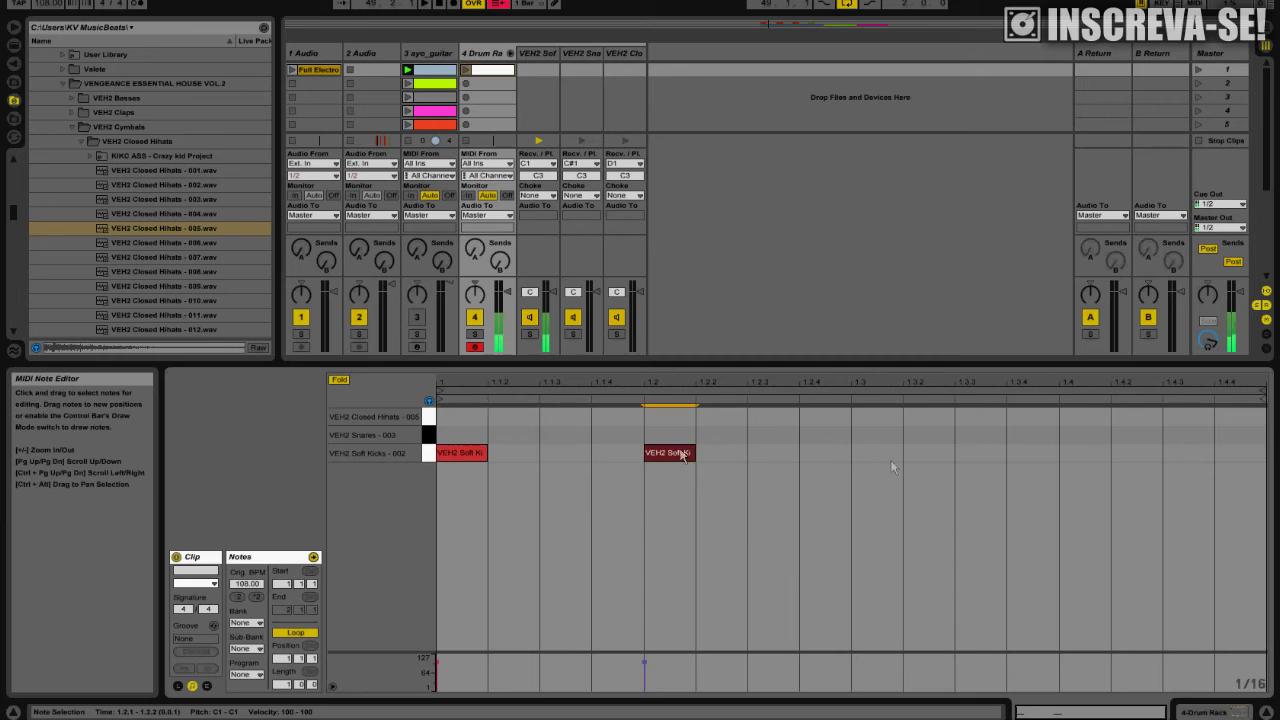
pyautogui.doubleClick(893, 455)
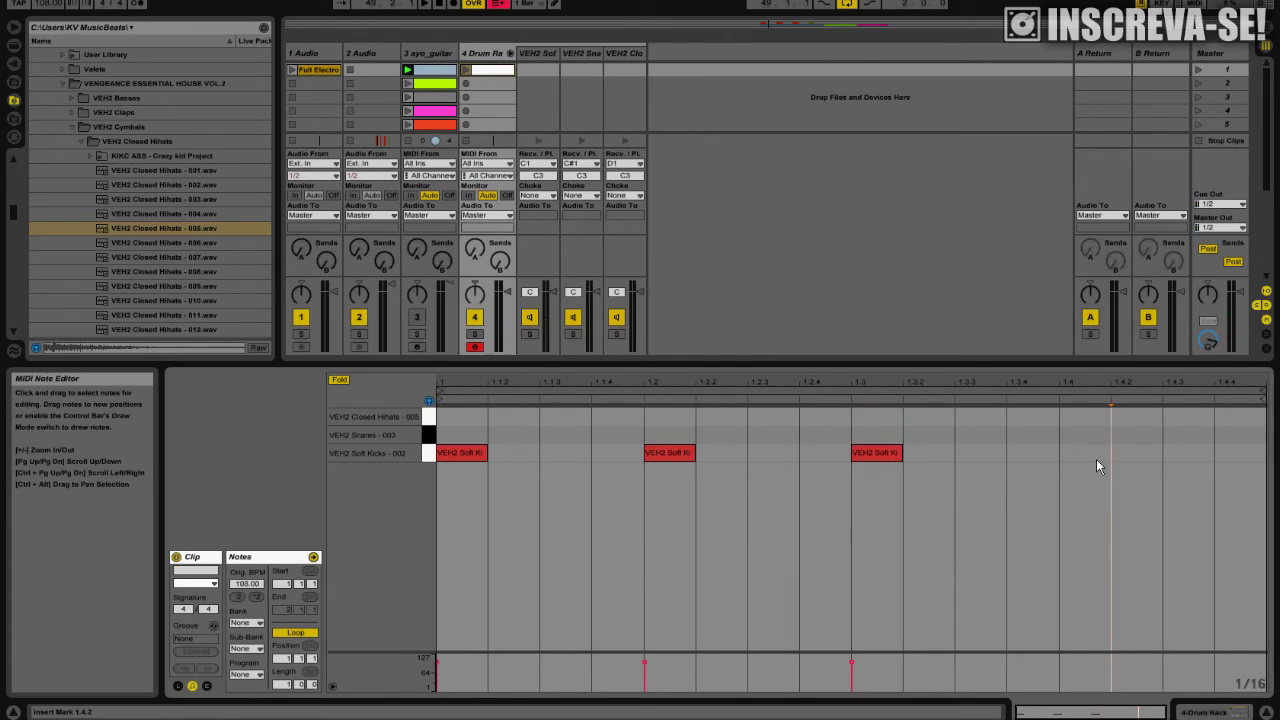
pyautogui.doubleClick(1079, 456)
# Step: Add Closed Hihats notes on the off-beats at 1.1.3, 1.2.3, 1.3.3 and 1.4.3
pyautogui.doubleClick(577, 416)
pyautogui.doubleClick(769, 416)
pyautogui.doubleClick(982, 416)
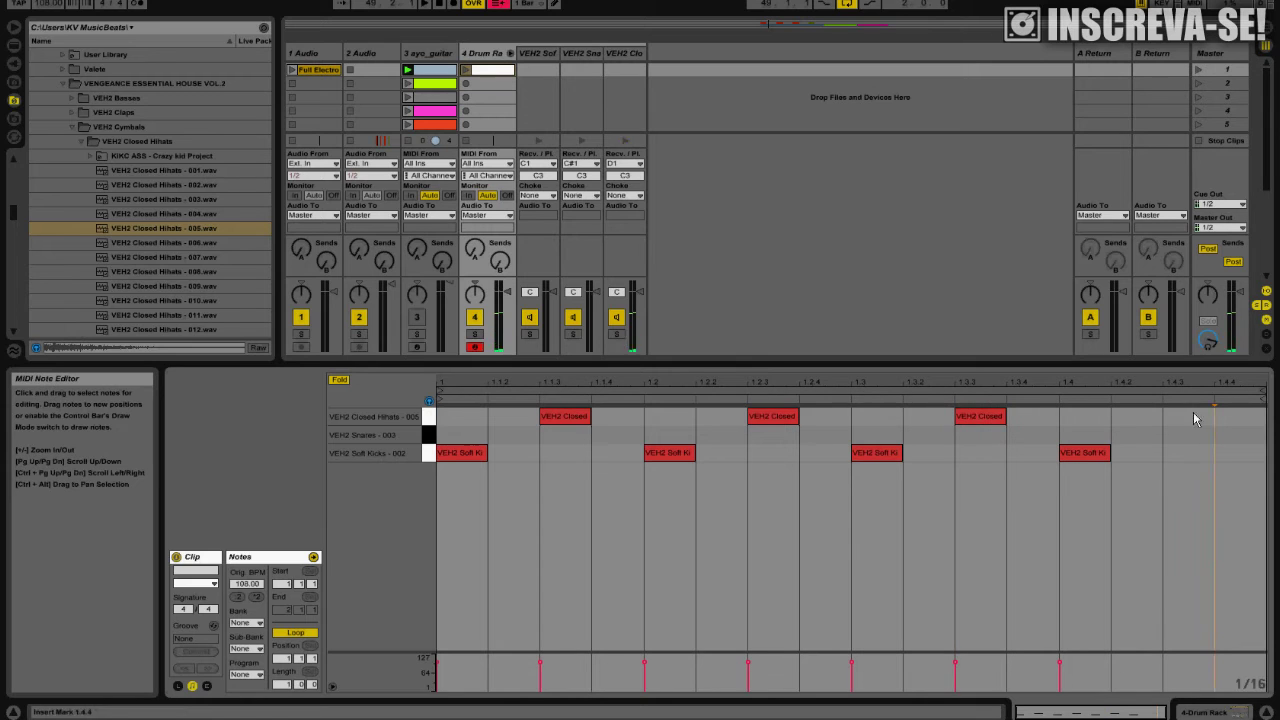
pyautogui.doubleClick(1190, 416)
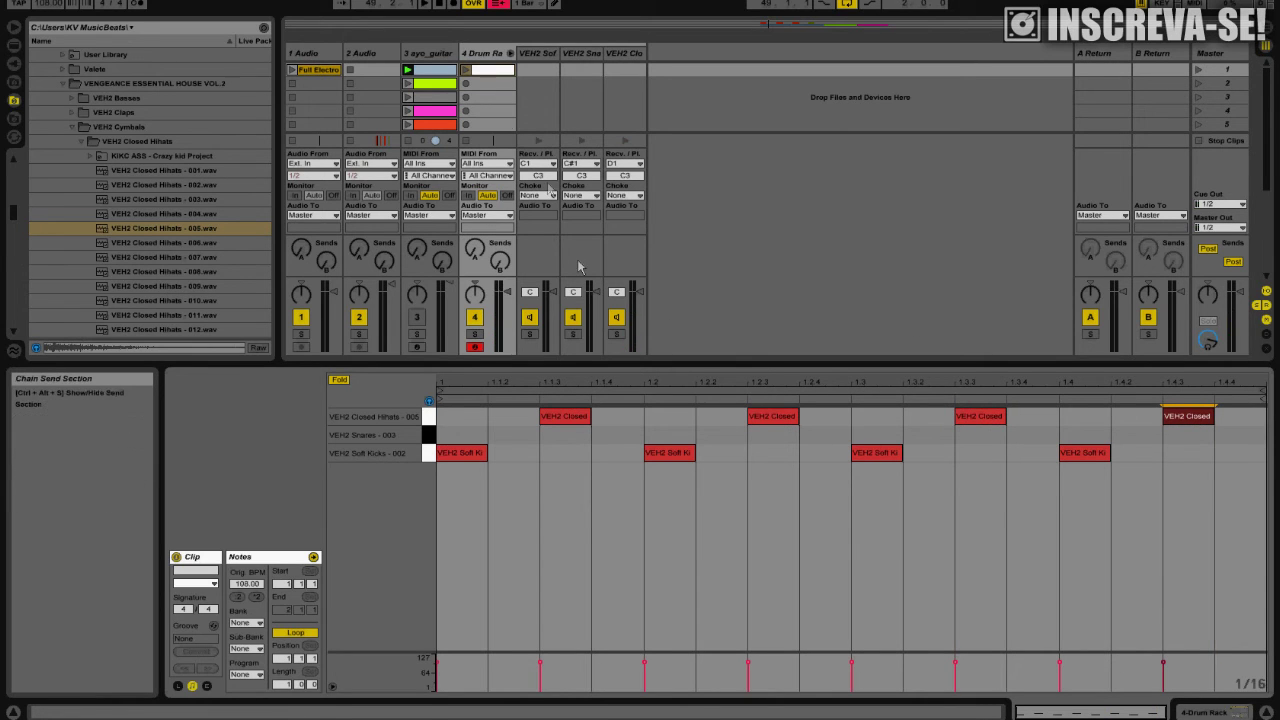
# Step: Launch the Drum Rack clip to hear the beat, restore arrangement playback, and mute the 2 Audio track
pyautogui.click(465, 69)
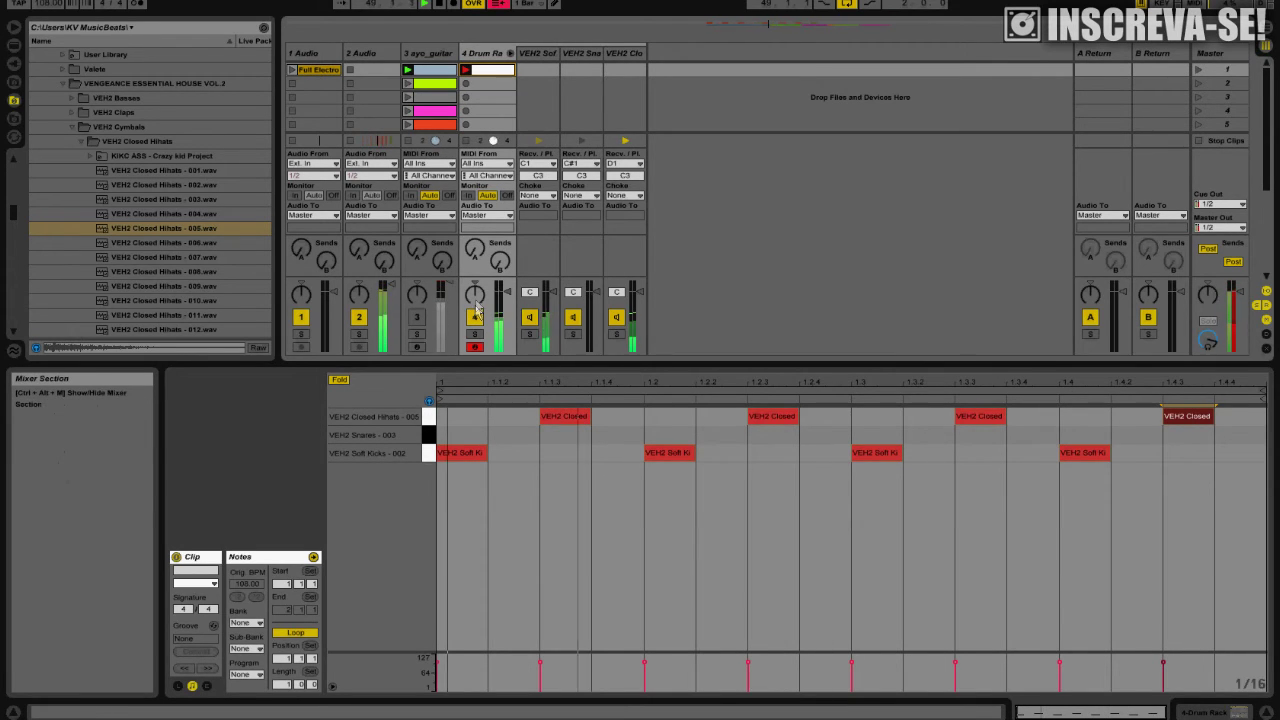
pyautogui.click(498, 6)
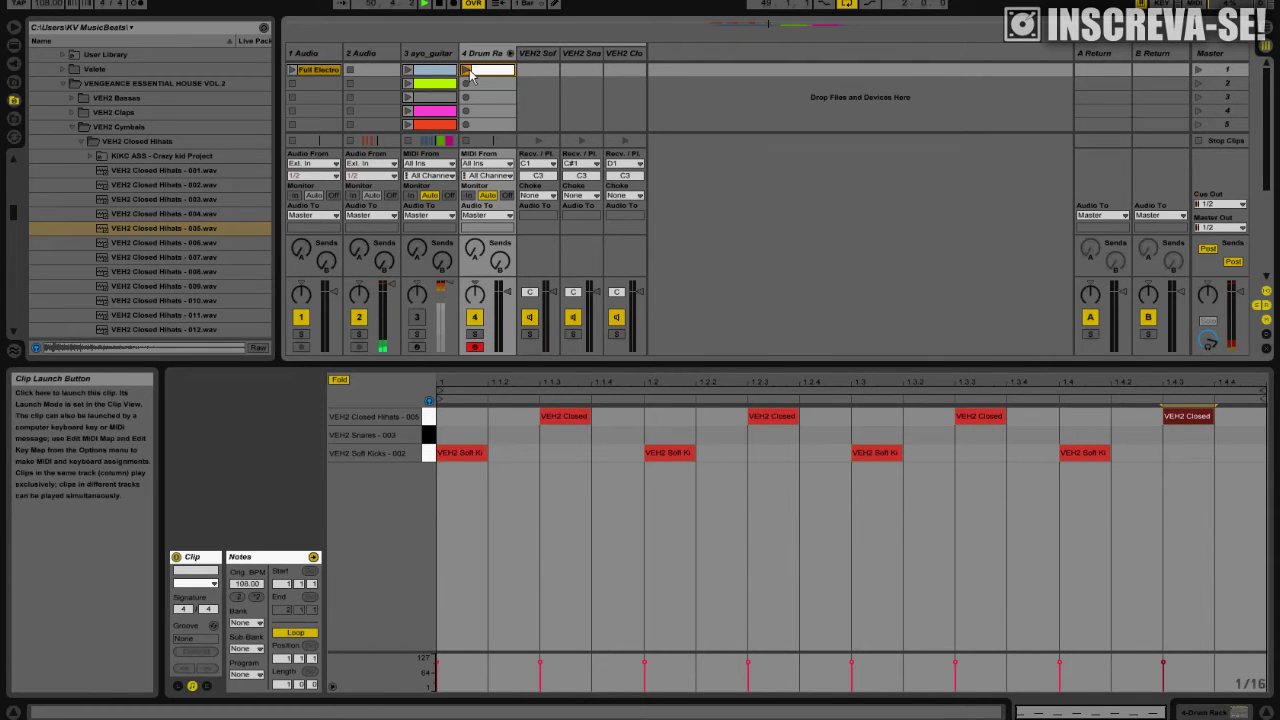
pyautogui.press('Tab')
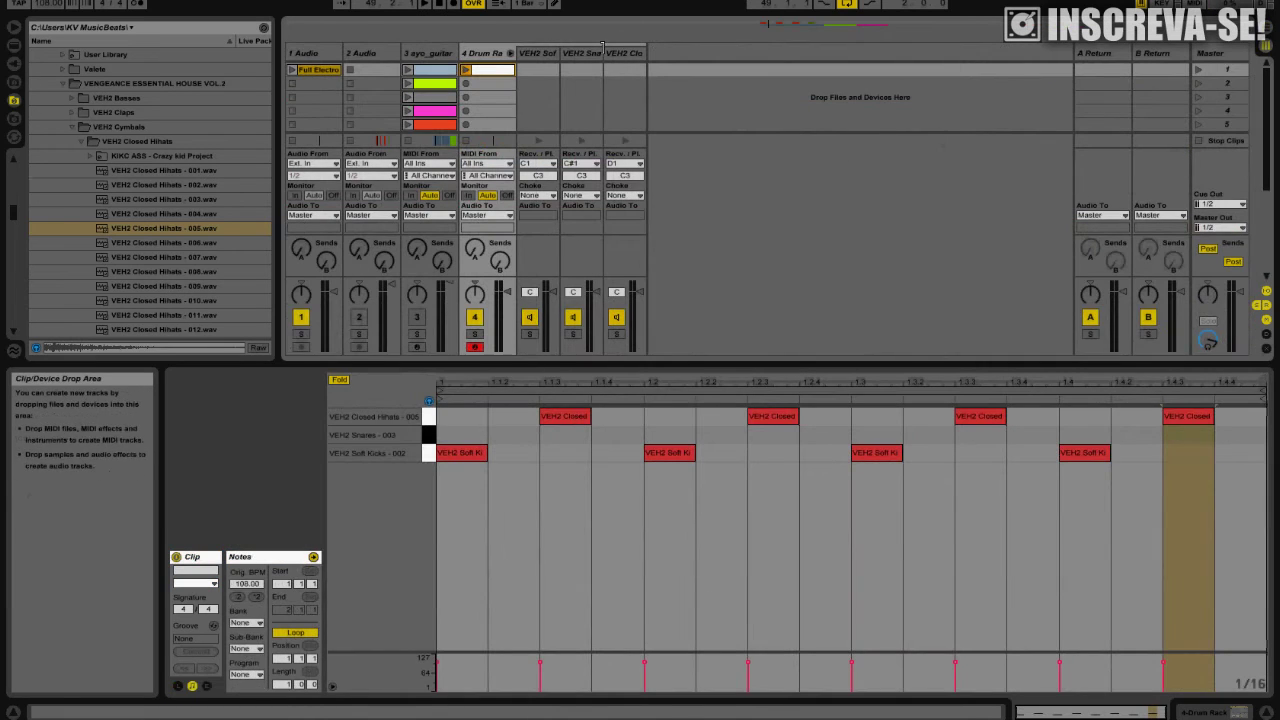
# Step: Relaunch the Drum Rack clip and add Snares notes on beats 2 and 4 of the pattern
pyautogui.click(466, 70)
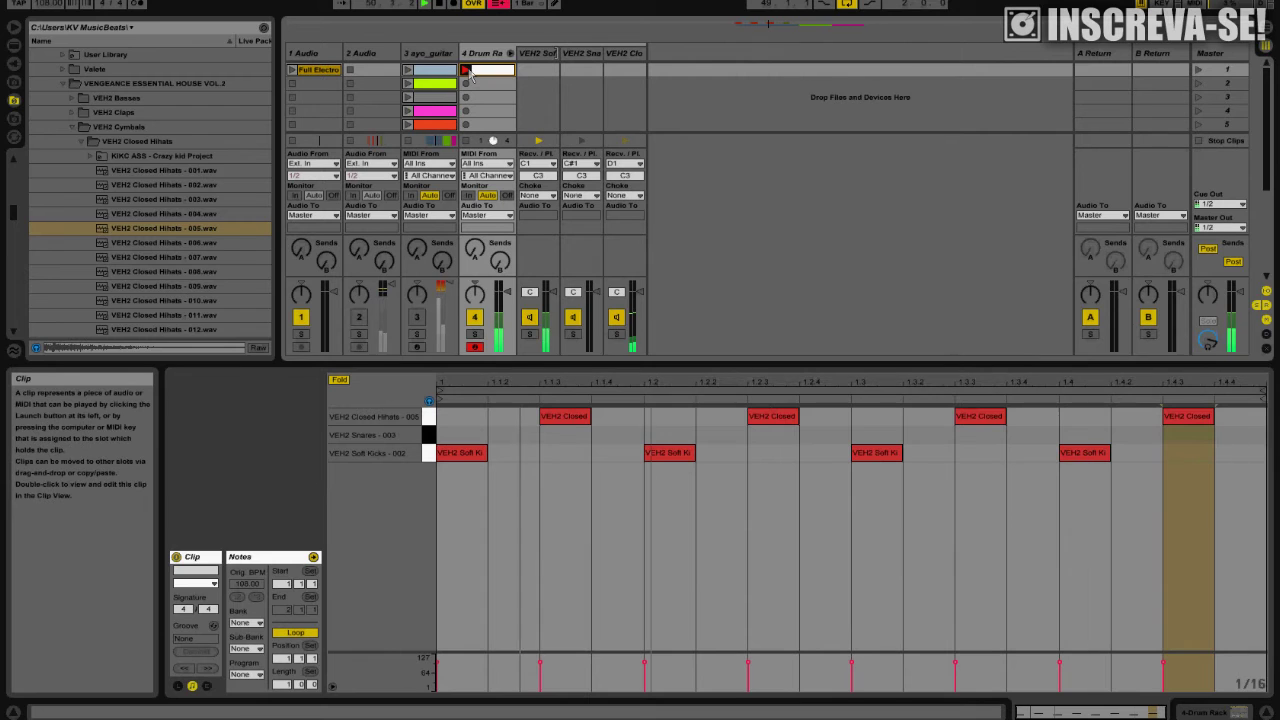
pyautogui.doubleClick(668, 435)
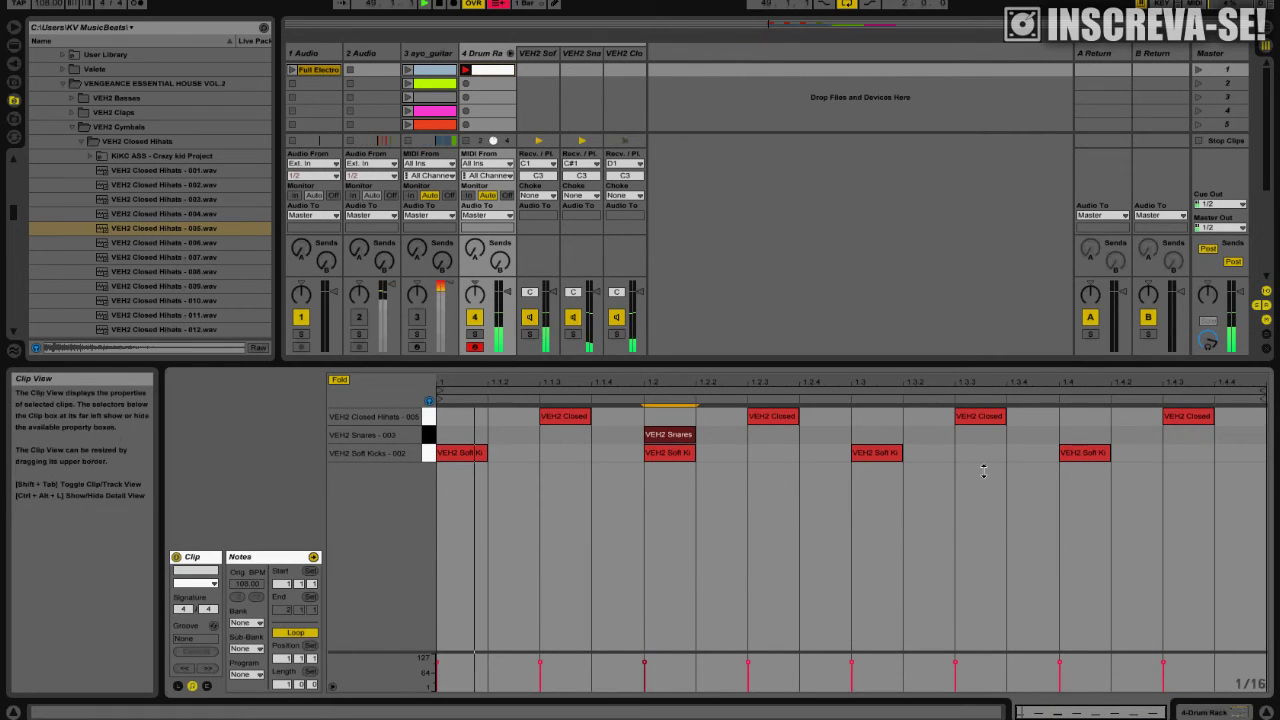
pyautogui.doubleClick(1084, 435)
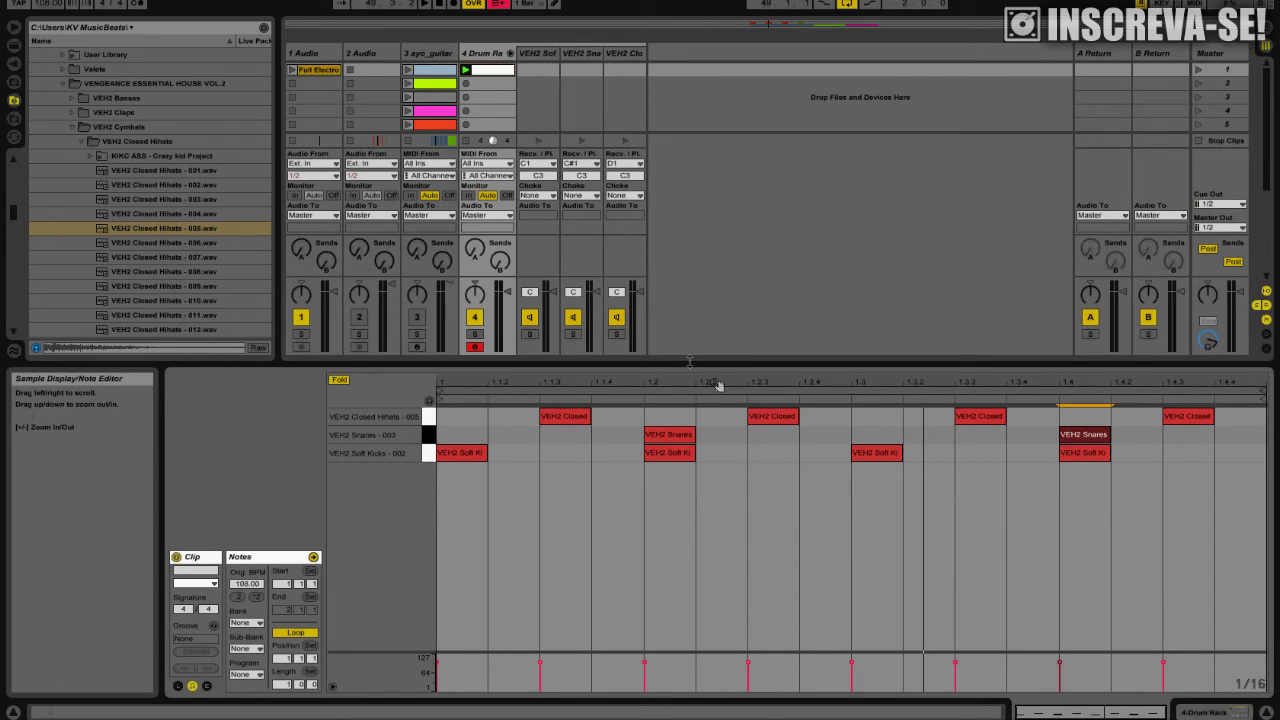
# Step: View the notes of the first 3 ayo_guitar clip, and return to the 4 Drum Rack clip for comparison
pyautogui.click(450, 70)
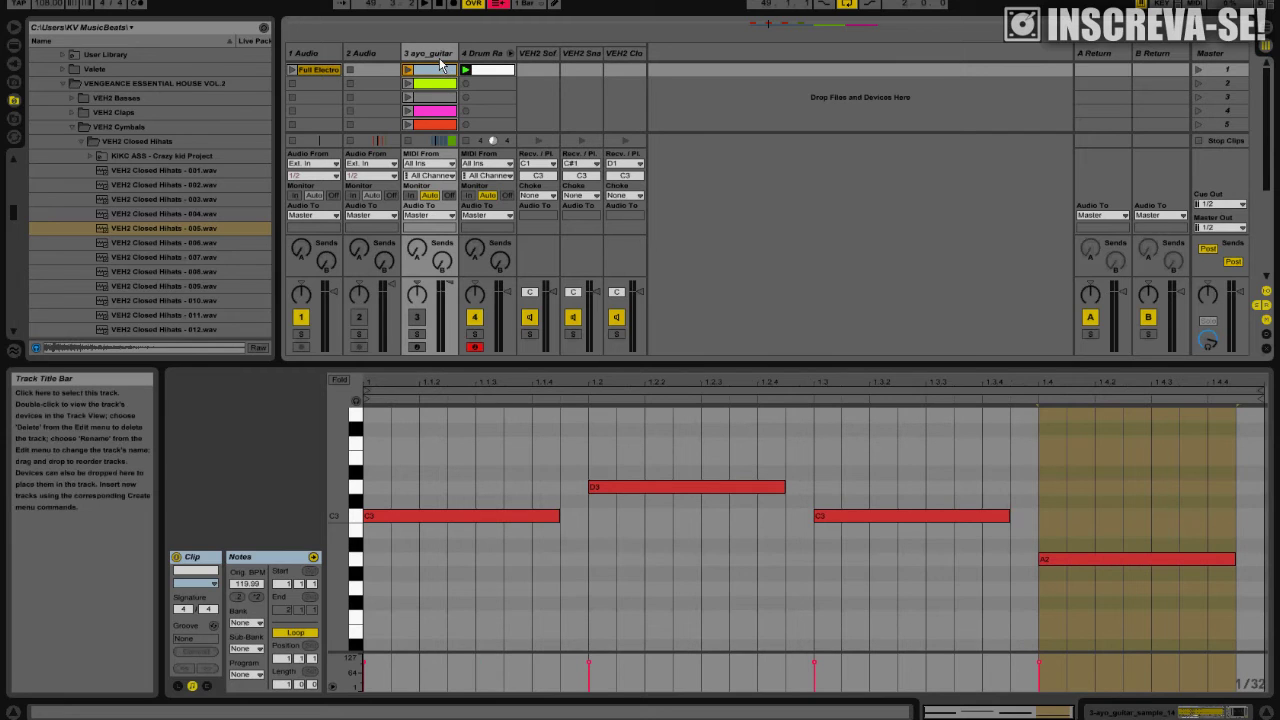
pyautogui.click(440, 58)
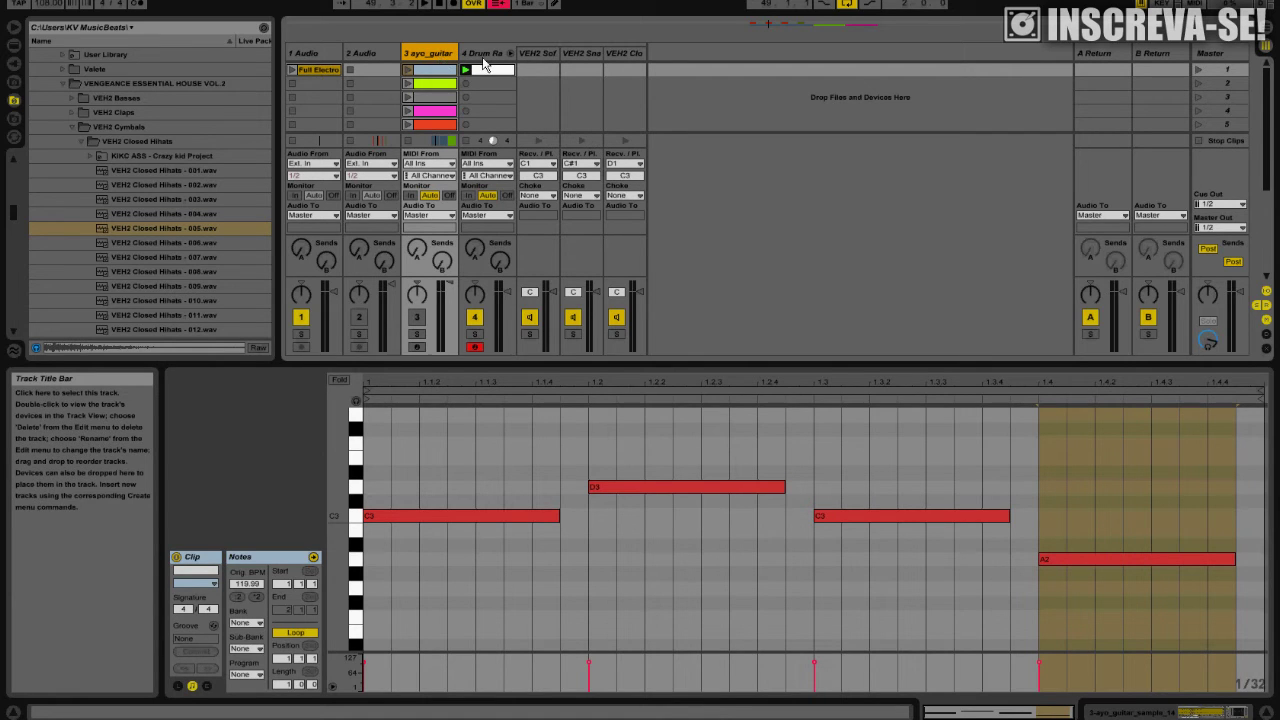
pyautogui.click(483, 60)
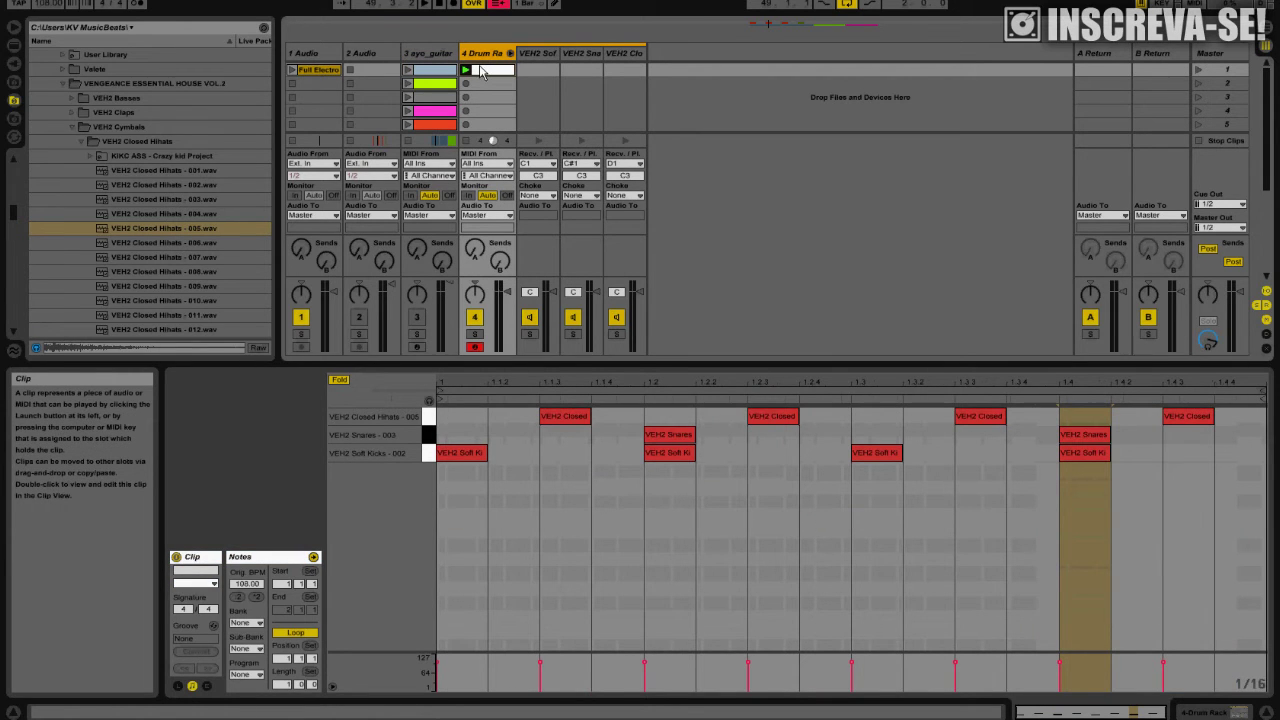
# Step: Place the session Drum Rack clip on the 4 Drum Rack arrangement track at bar 49, repeat it at bar 50, and start playback
pyautogui.press('Tab')
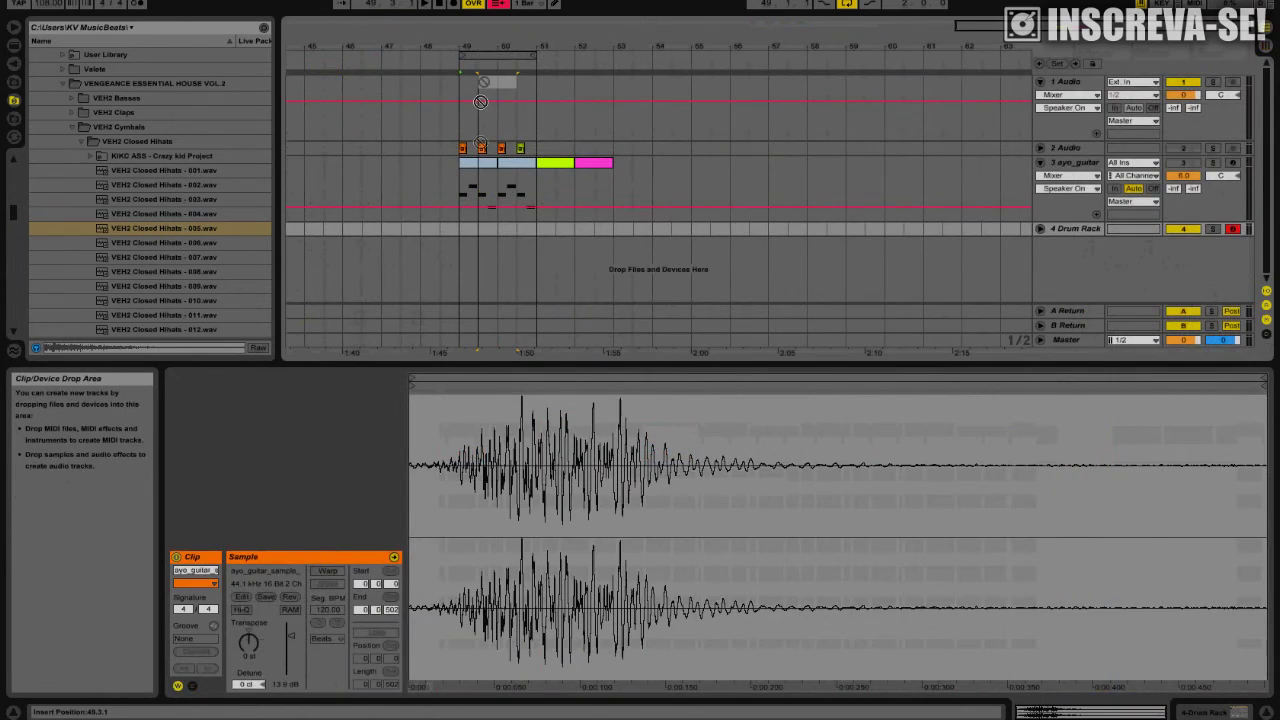
pyautogui.moveTo(473, 209); pyautogui.dragTo(476, 237)
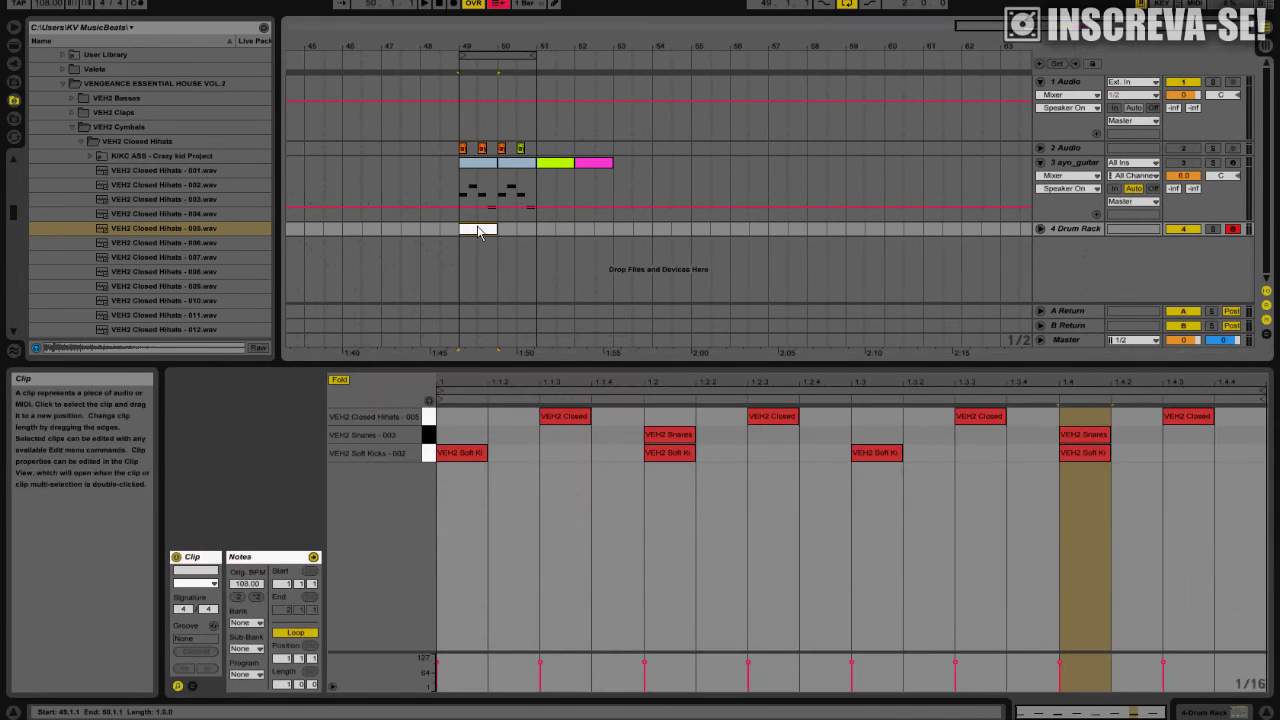
pyautogui.press('space')
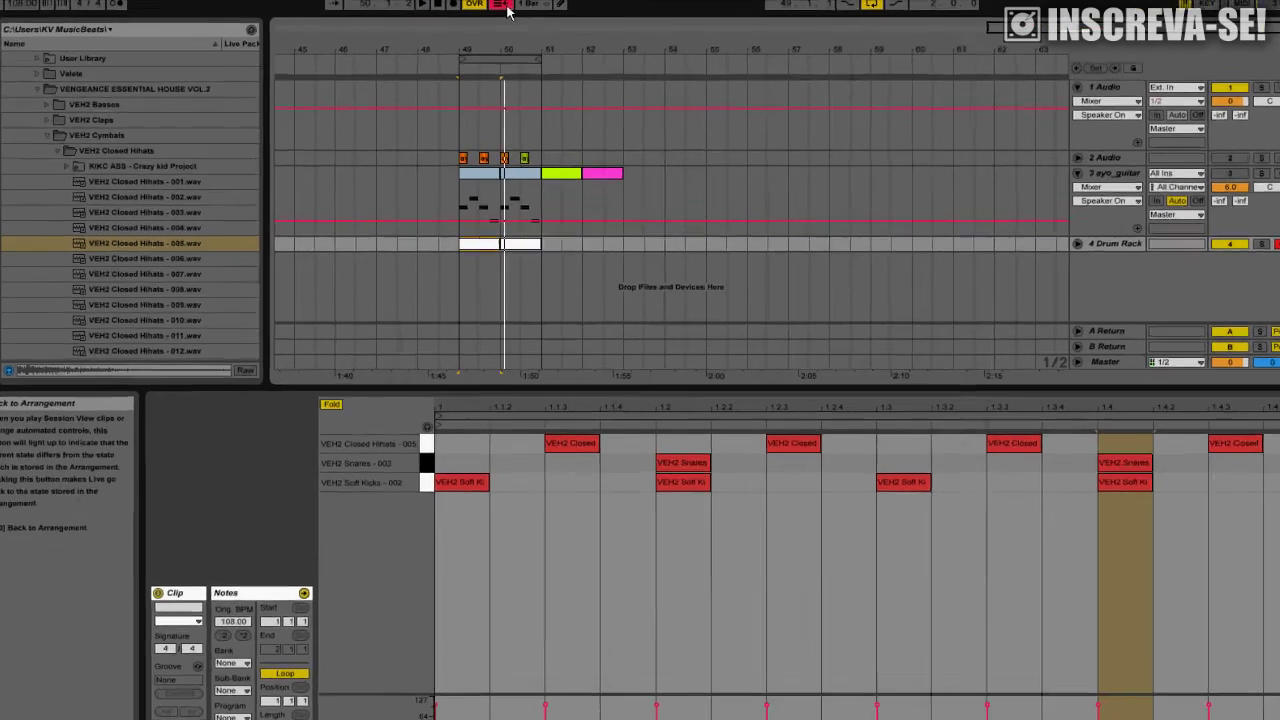
# Step: Restore arrangement playback in Session view, and launch the green and red 3 ayo_guitar clips and the 4 Drum Rack clip
pyautogui.press('Tab')
pyautogui.click(571, 16)
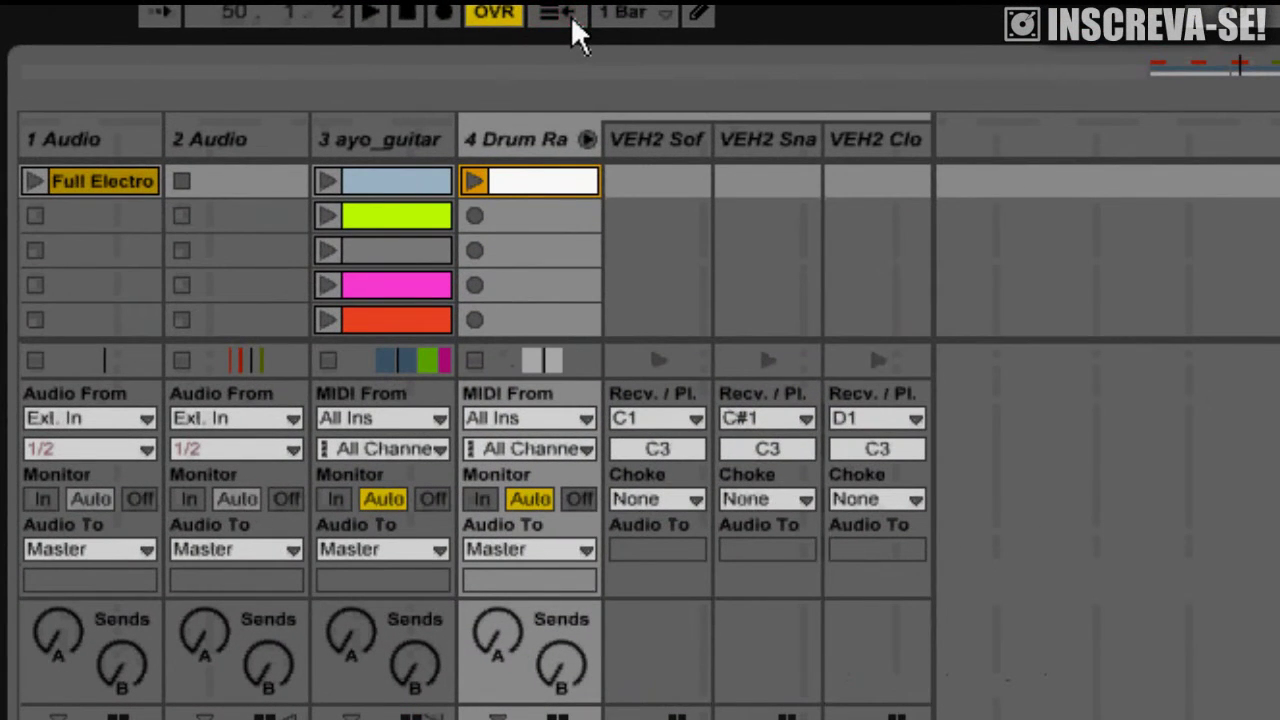
pyautogui.click(328, 216)
pyautogui.click(328, 319)
pyautogui.click(473, 182)
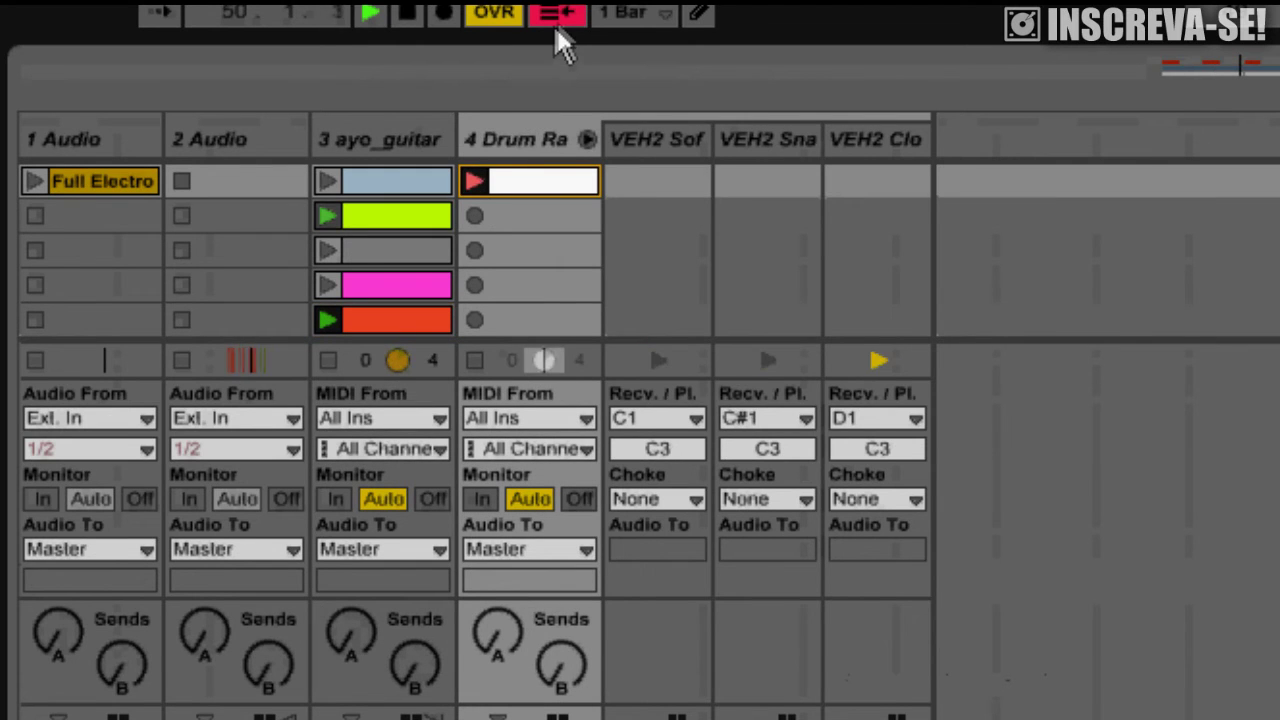
# Step: Check the overridden tracks in Arrangement view, restore arrangement playback from Session view, and return to the arrangement
pyautogui.press('Tab')
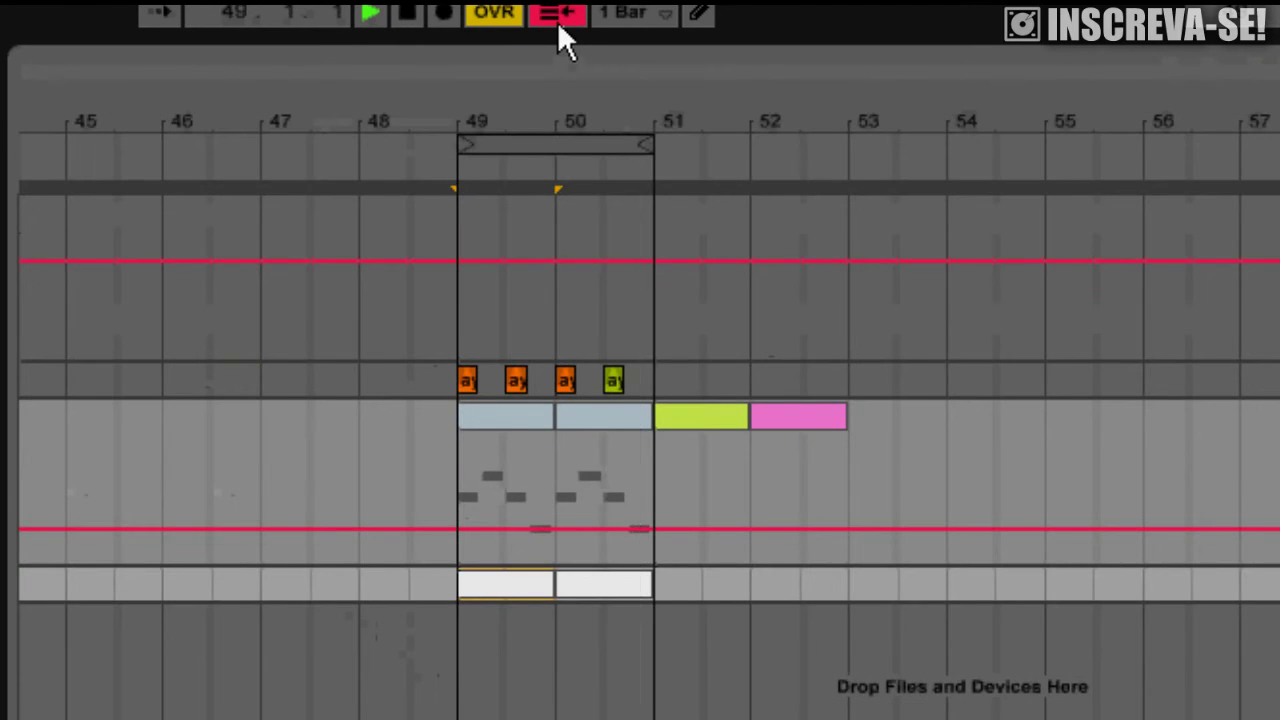
pyautogui.press('Tab')
pyautogui.click(549, 19)
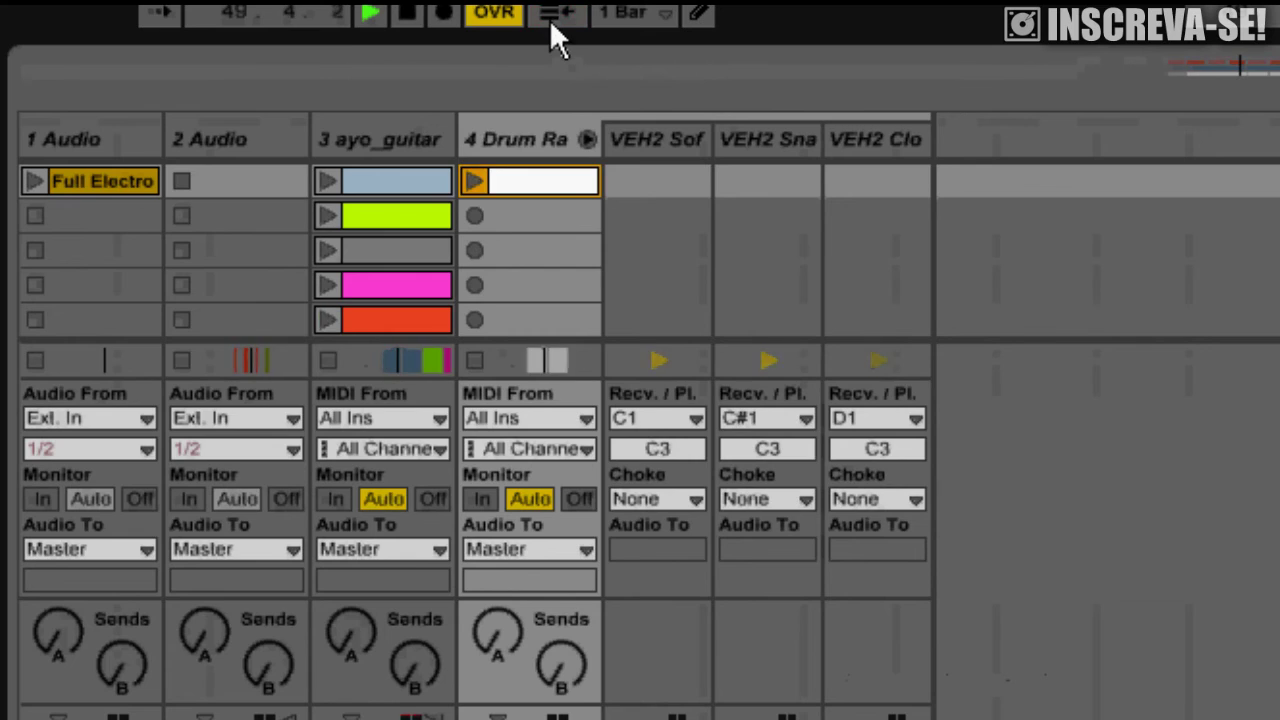
pyautogui.press('Tab')
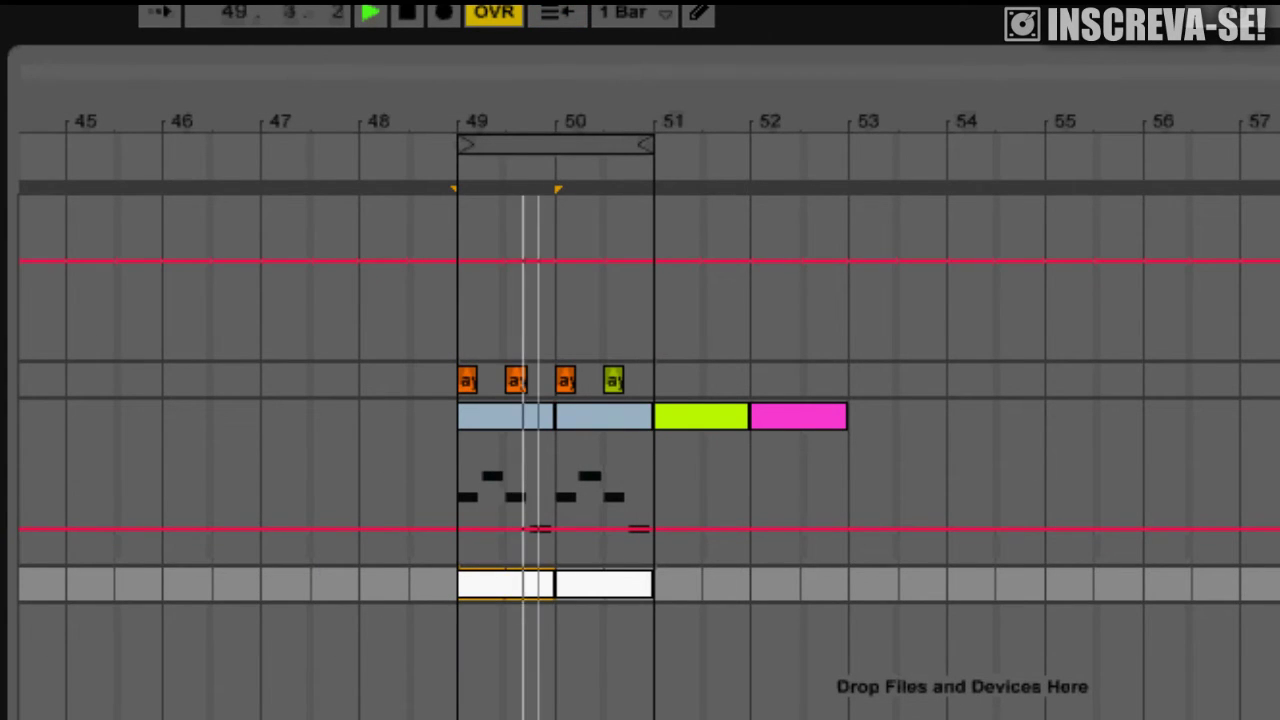
# Step: Delete the empty 1 Audio track and unfold the Drum Rack track to show its clips' notes
pyautogui.click(1275, 277)
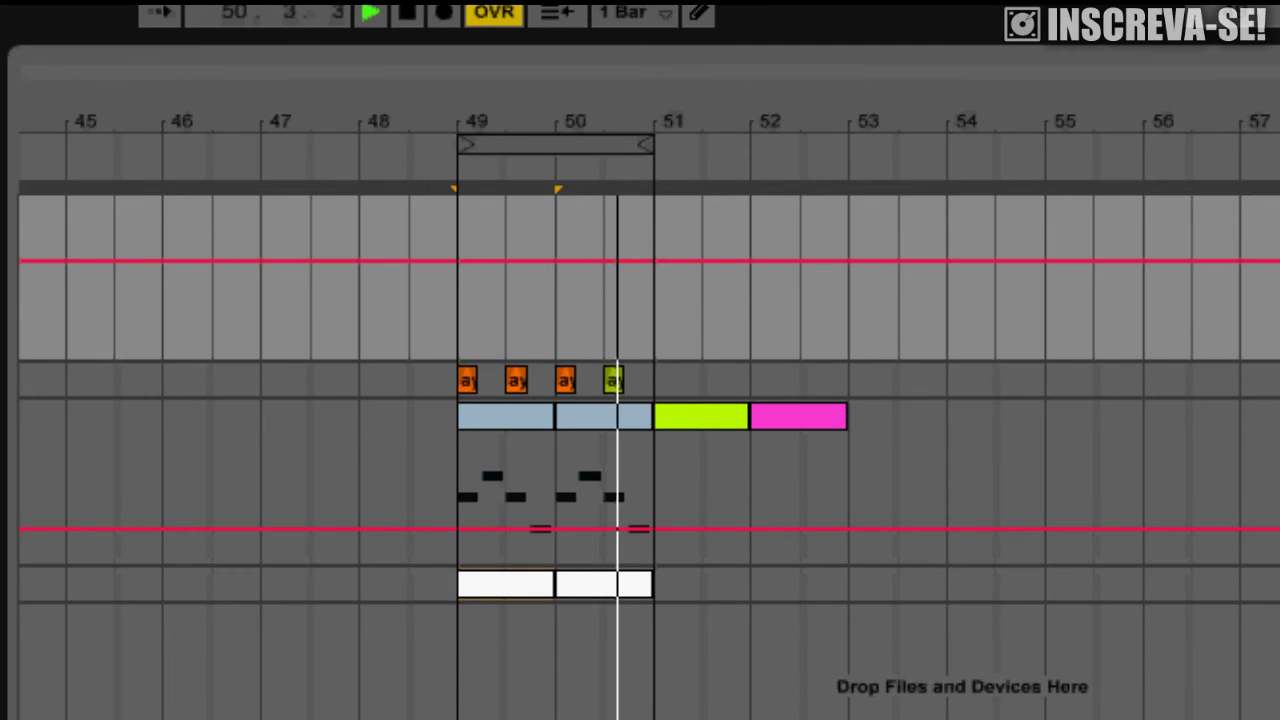
pyautogui.press('Delete')
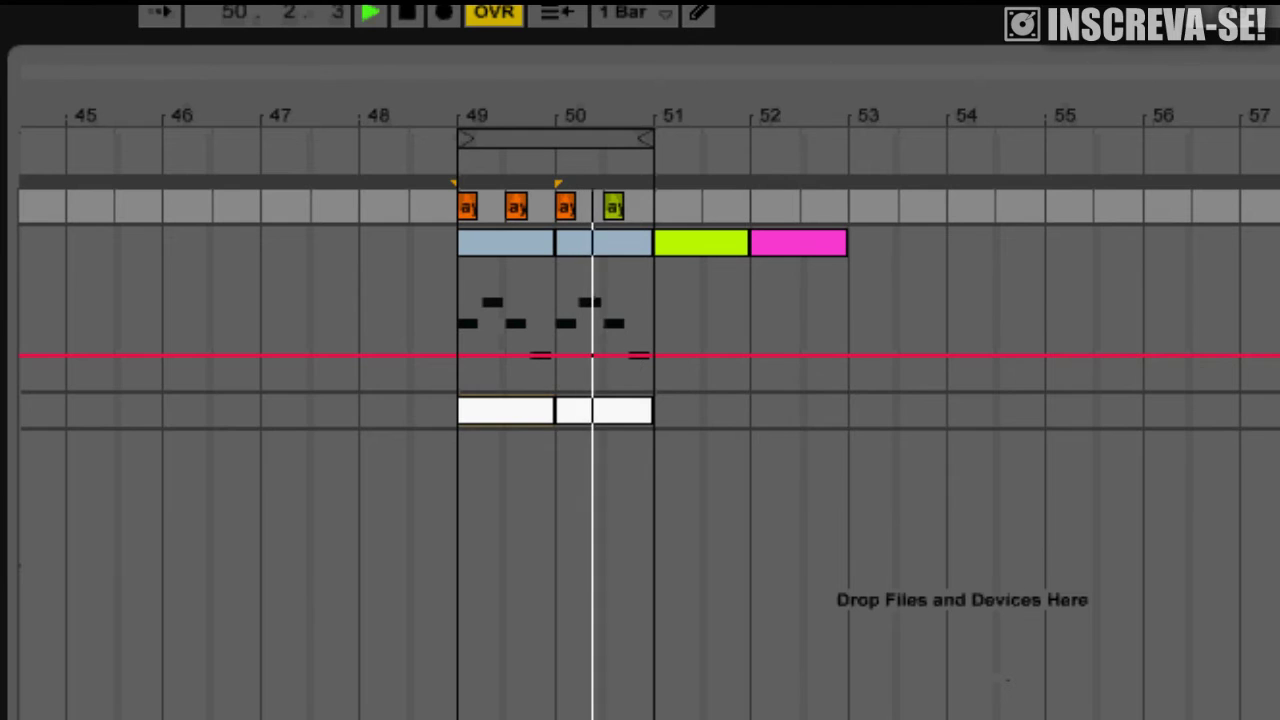
pyautogui.click(1275, 410)
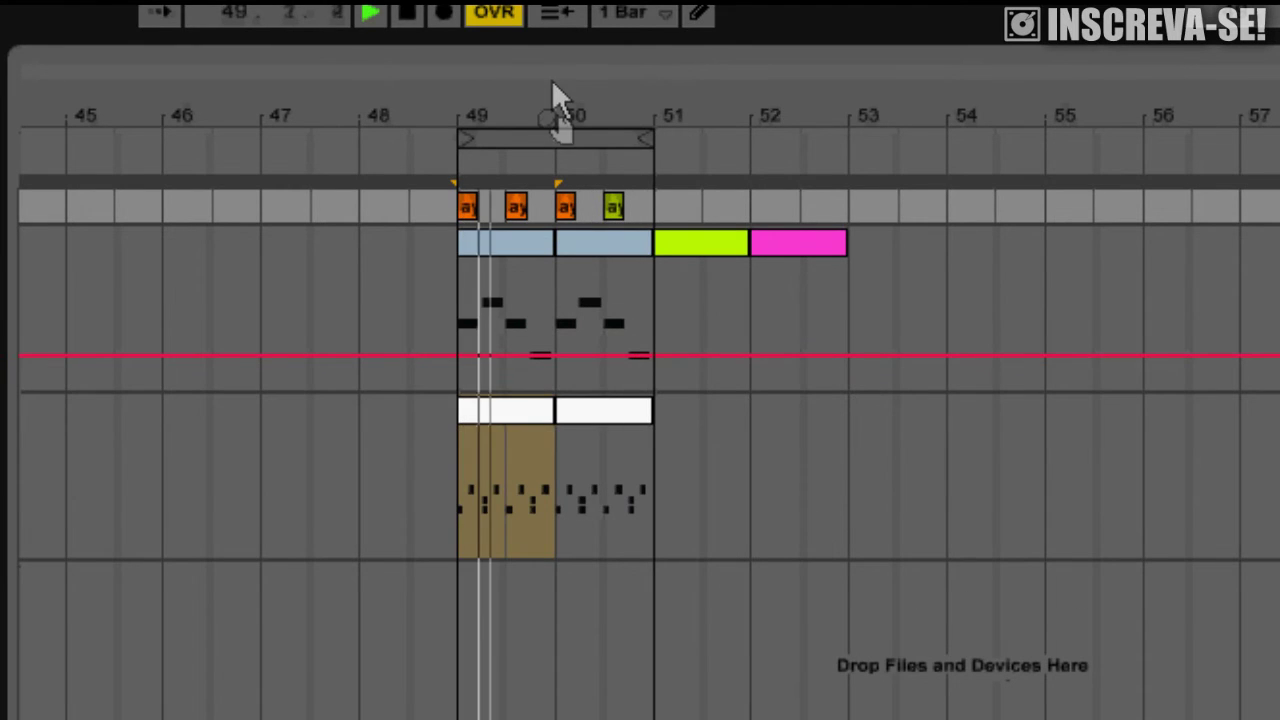
pyautogui.moveTo(560, 130); pyautogui.dragTo(693, 174)
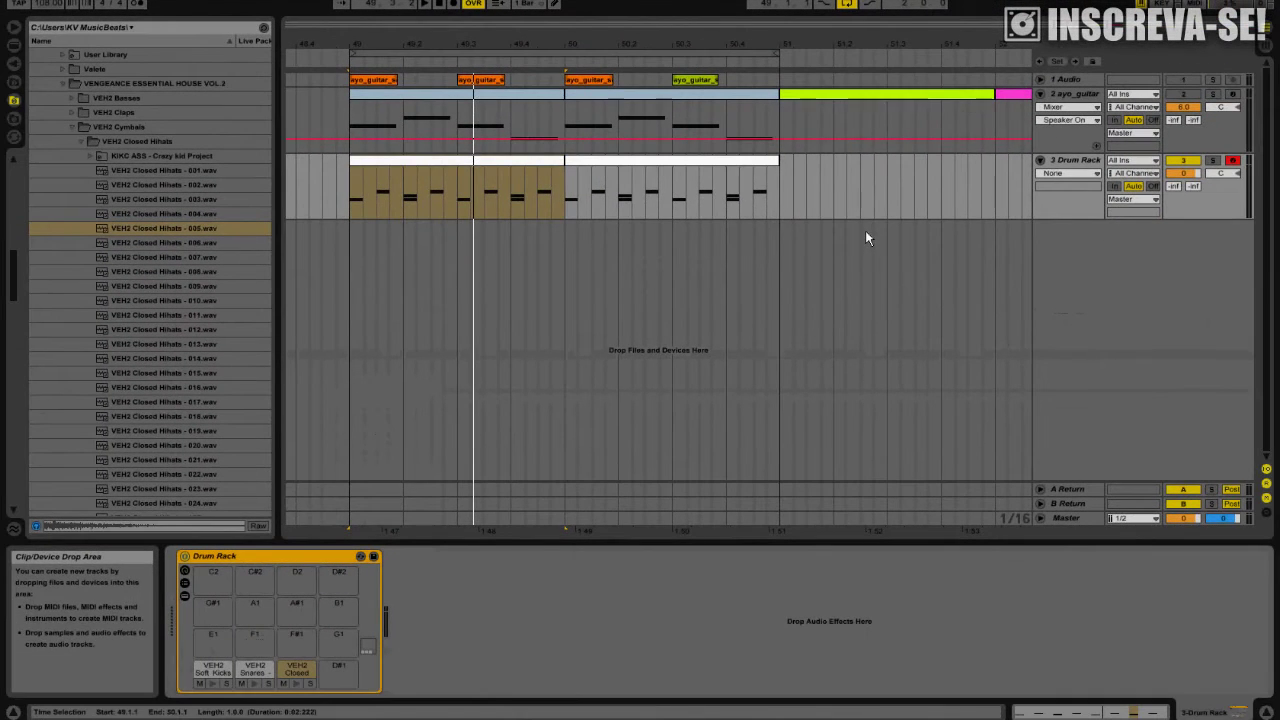
# Step: Collapse the VEH2 Cymbals folders, open VEH2 Special Sounds, and audition its samples 05 and 06
pyautogui.click(82, 146)
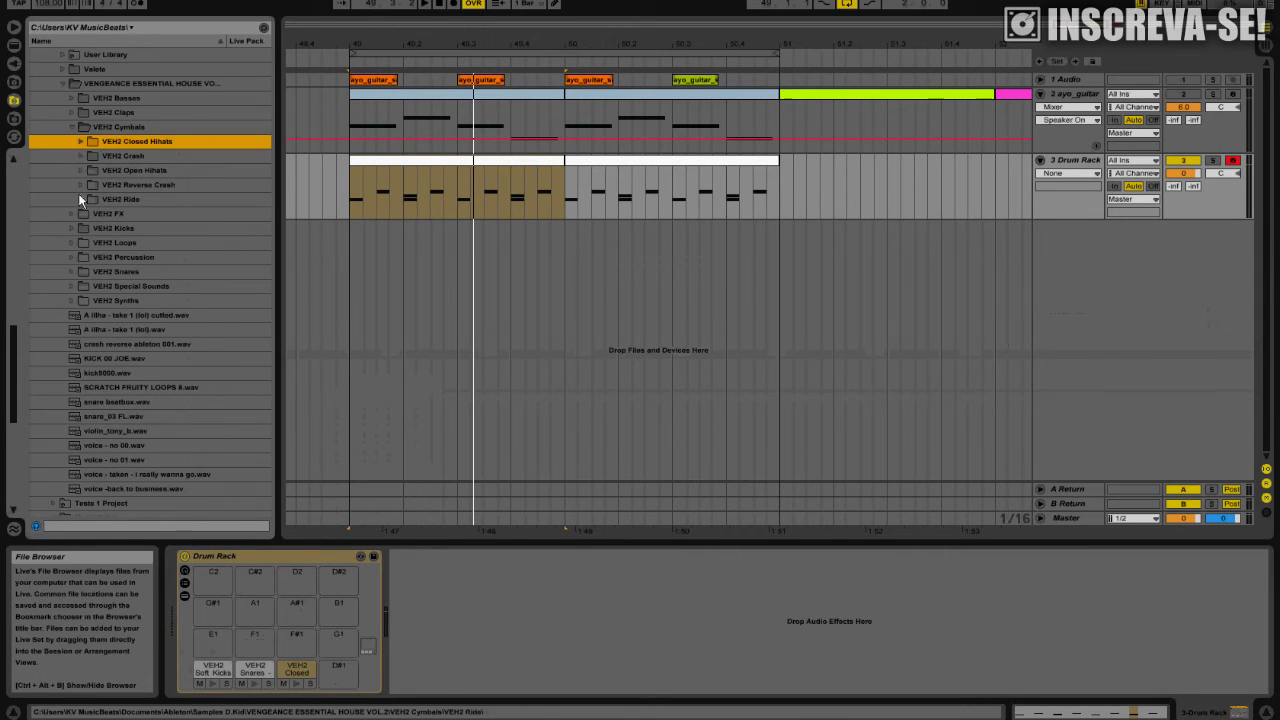
pyautogui.click(74, 128)
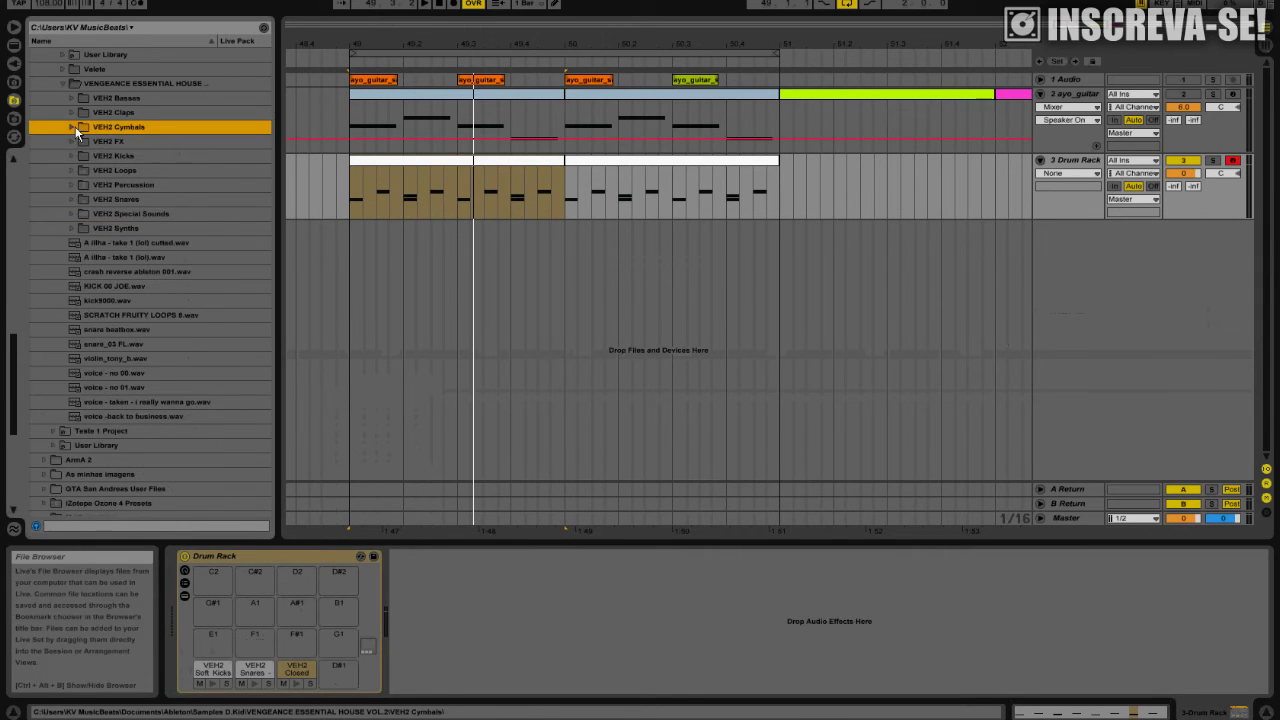
pyautogui.click(70, 215)
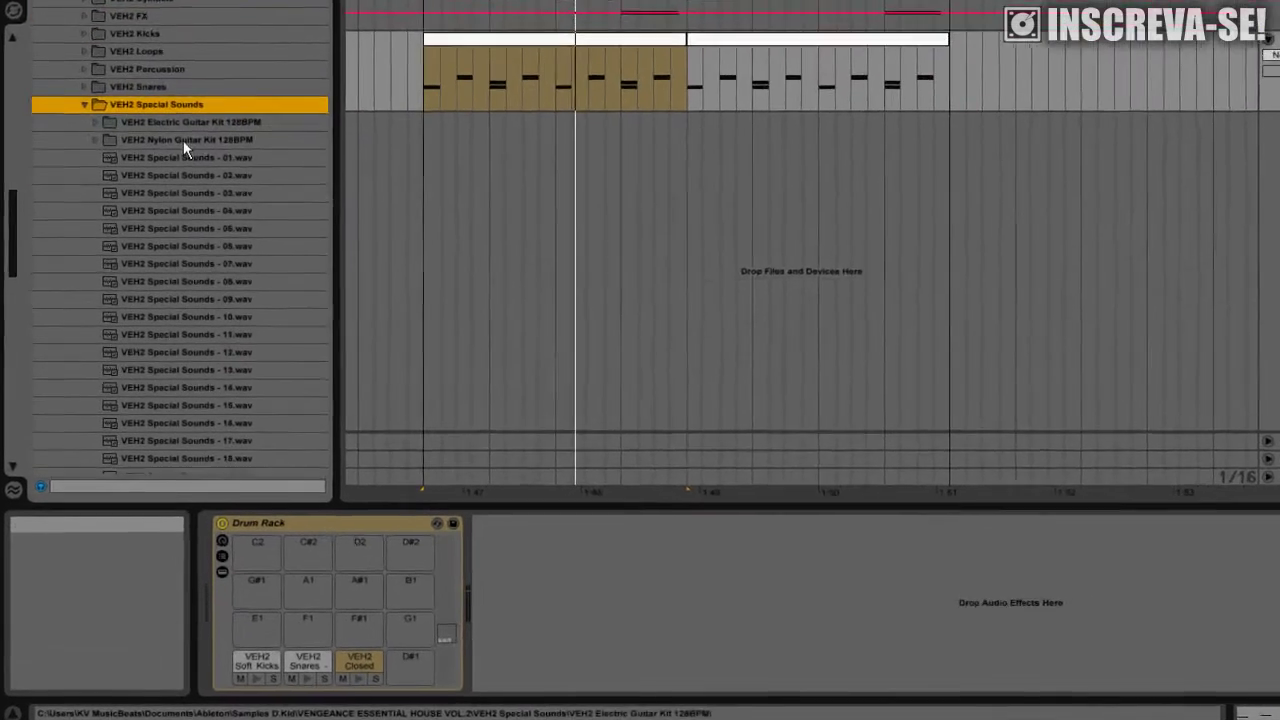
pyautogui.click(181, 317)
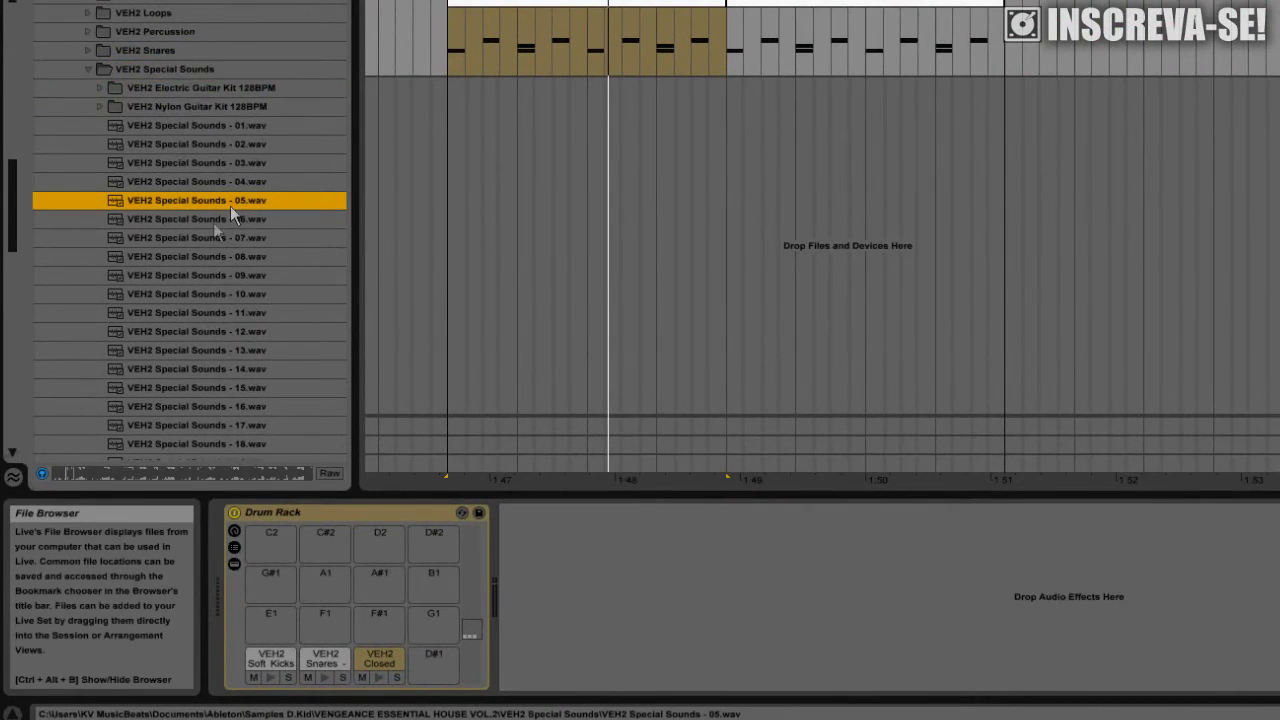
pyautogui.click(213, 224)
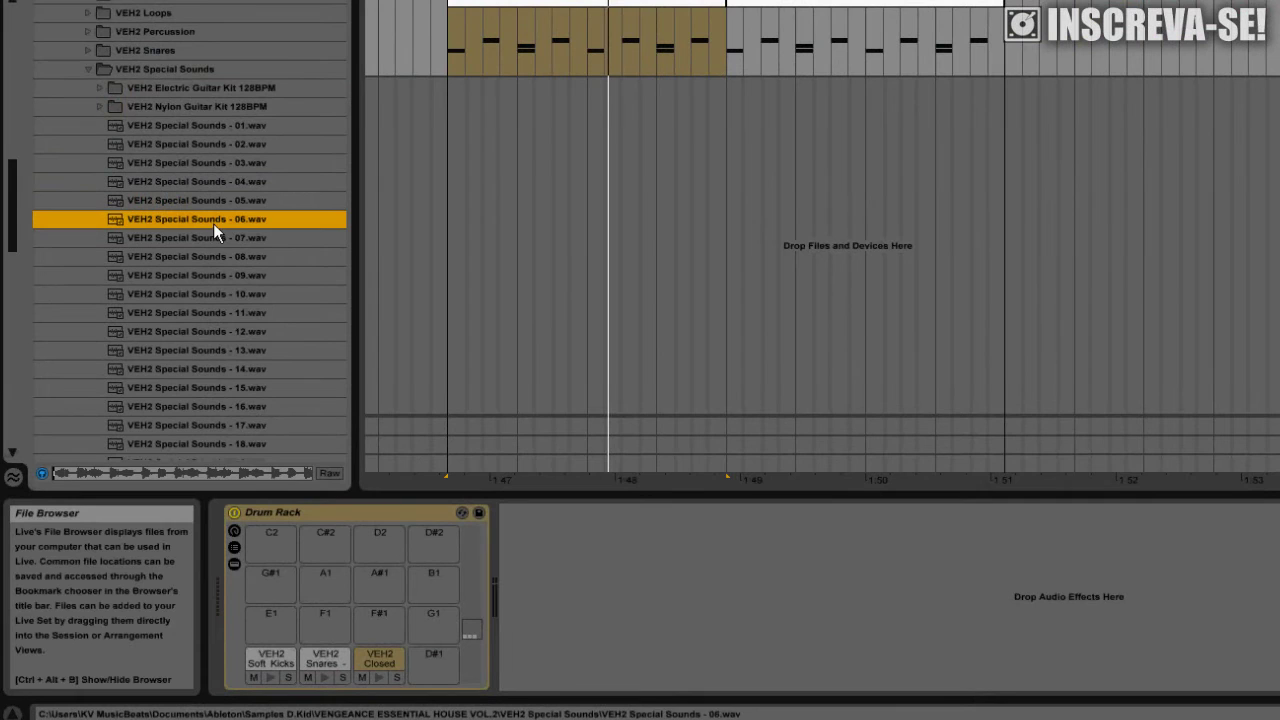
# Step: Audition the first samples in the VEH2 Synths folder and load VEH2 Synths - 002 C.wav onto the Drum Rack's G#1 pad
pyautogui.click(89, 71)
pyautogui.click(88, 87)
pyautogui.click(155, 125)
pyautogui.click(161, 144)
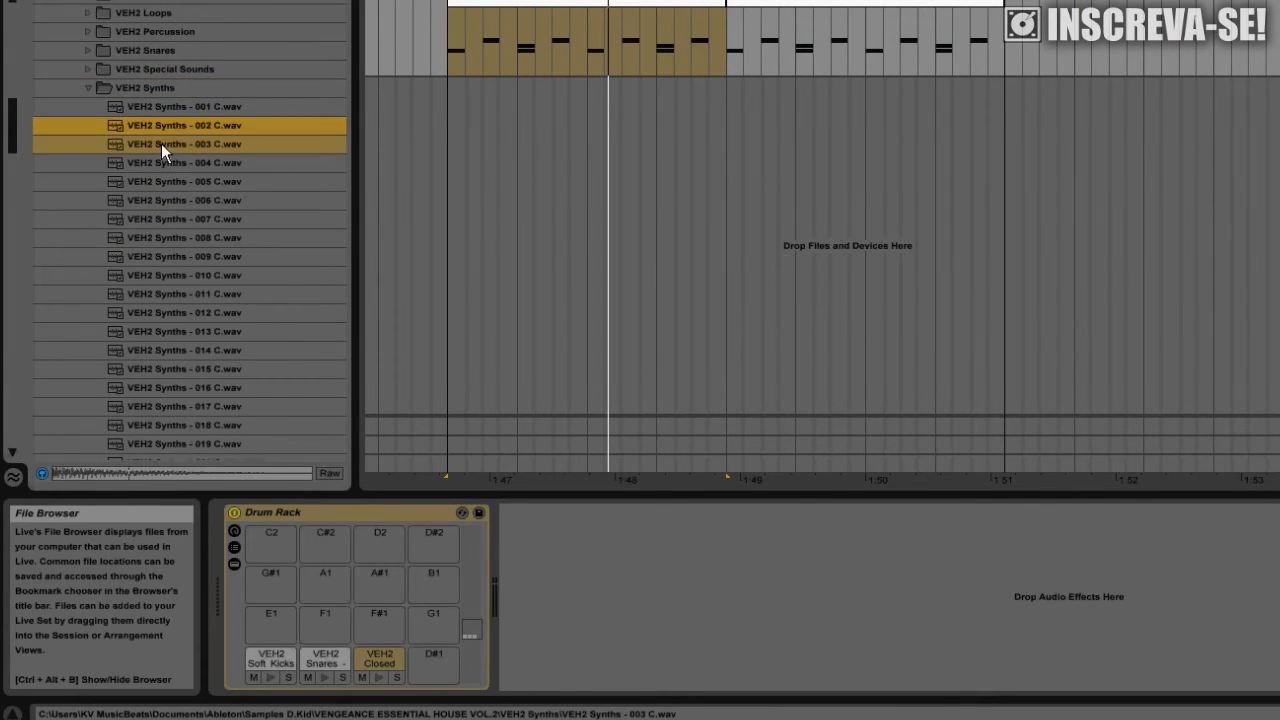
pyautogui.click(171, 158)
pyautogui.click(193, 132)
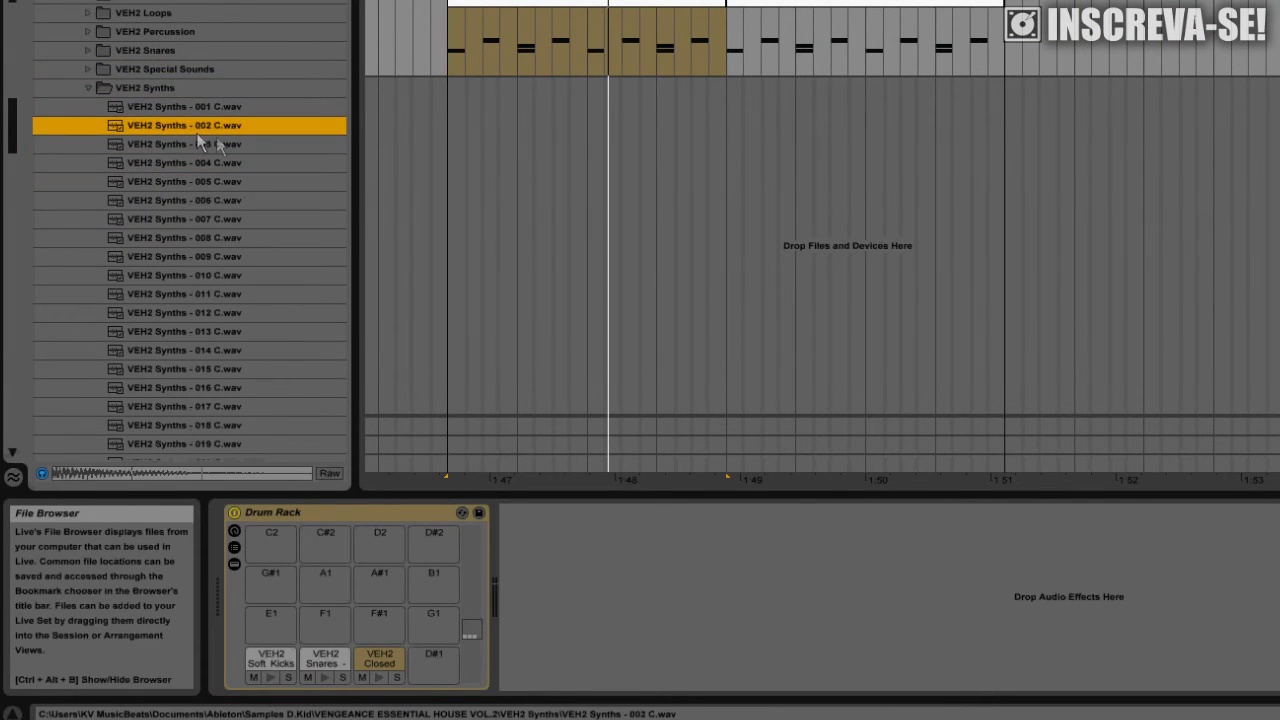
pyautogui.click(209, 112)
pyautogui.click(208, 126)
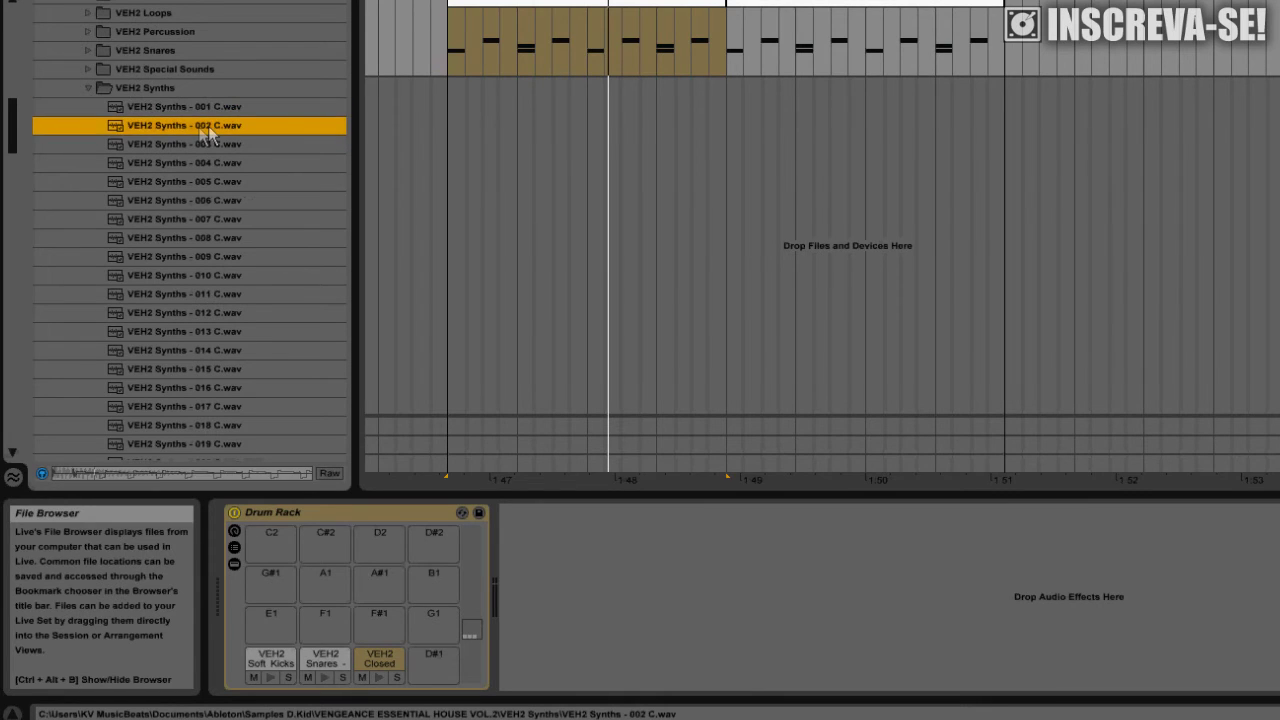
pyautogui.click(185, 142)
pyautogui.click(196, 133)
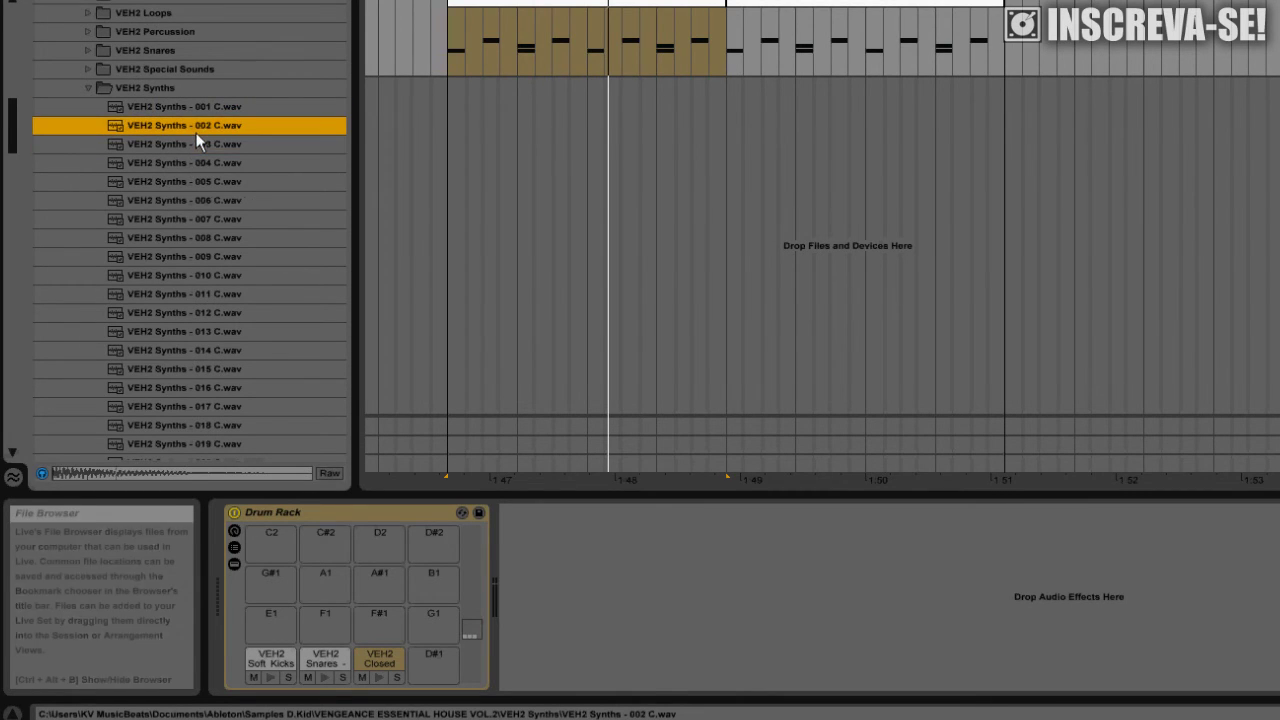
pyautogui.moveTo(191, 131); pyautogui.dragTo(258, 598)
# Step: Audition further VEH2 Synths samples and load VEH2 Synths - 010 C.wav onto the B1 pad
pyautogui.click(195, 163)
pyautogui.click(190, 182)
pyautogui.click(186, 201)
pyautogui.click(183, 227)
pyautogui.click(176, 273)
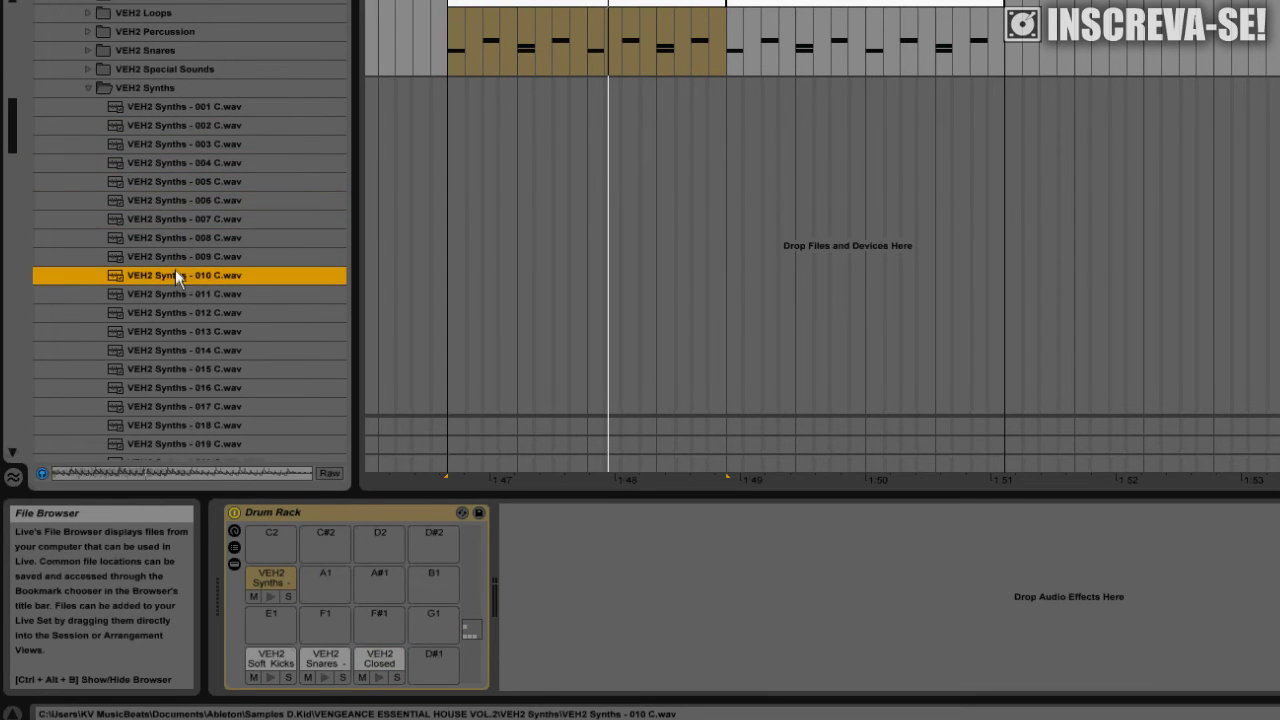
pyautogui.moveTo(179, 276); pyautogui.dragTo(425, 585)
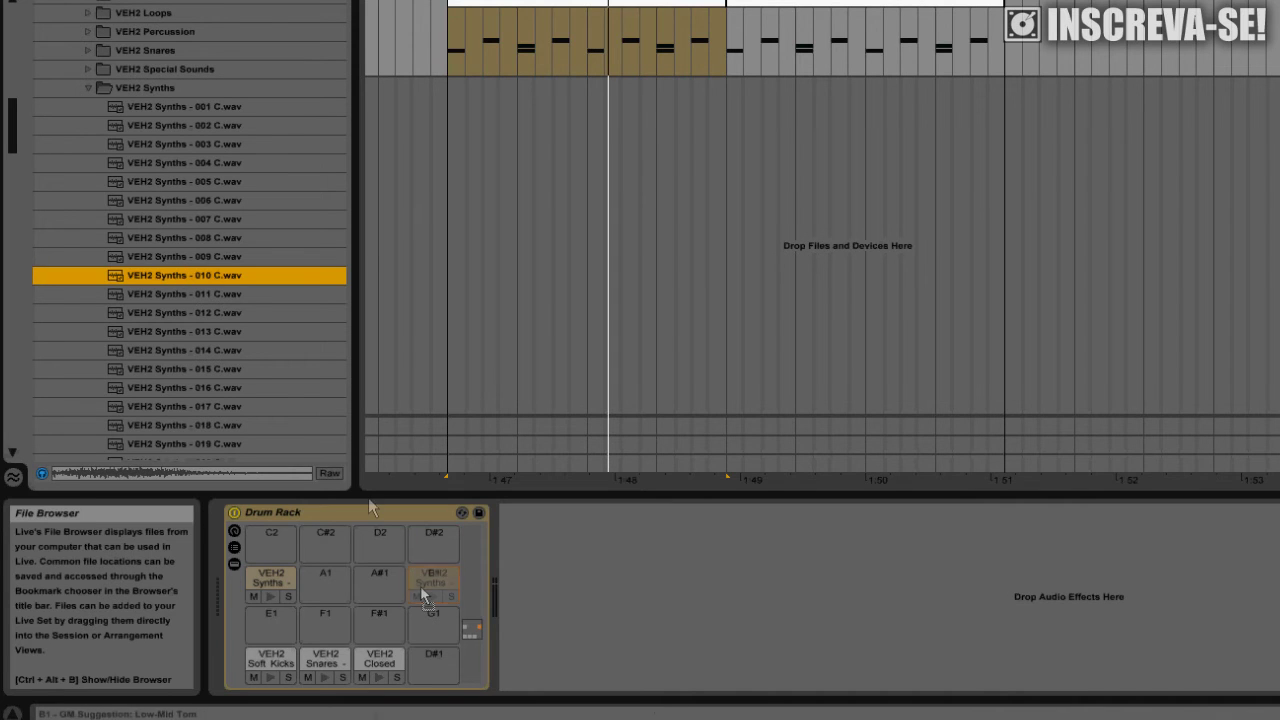
# Step: Audition VEH2 Synths samples 012 to 015 and load VEH2 Synths - 015 C.wav onto the A1 pad
pyautogui.click(175, 310)
pyautogui.click(175, 333)
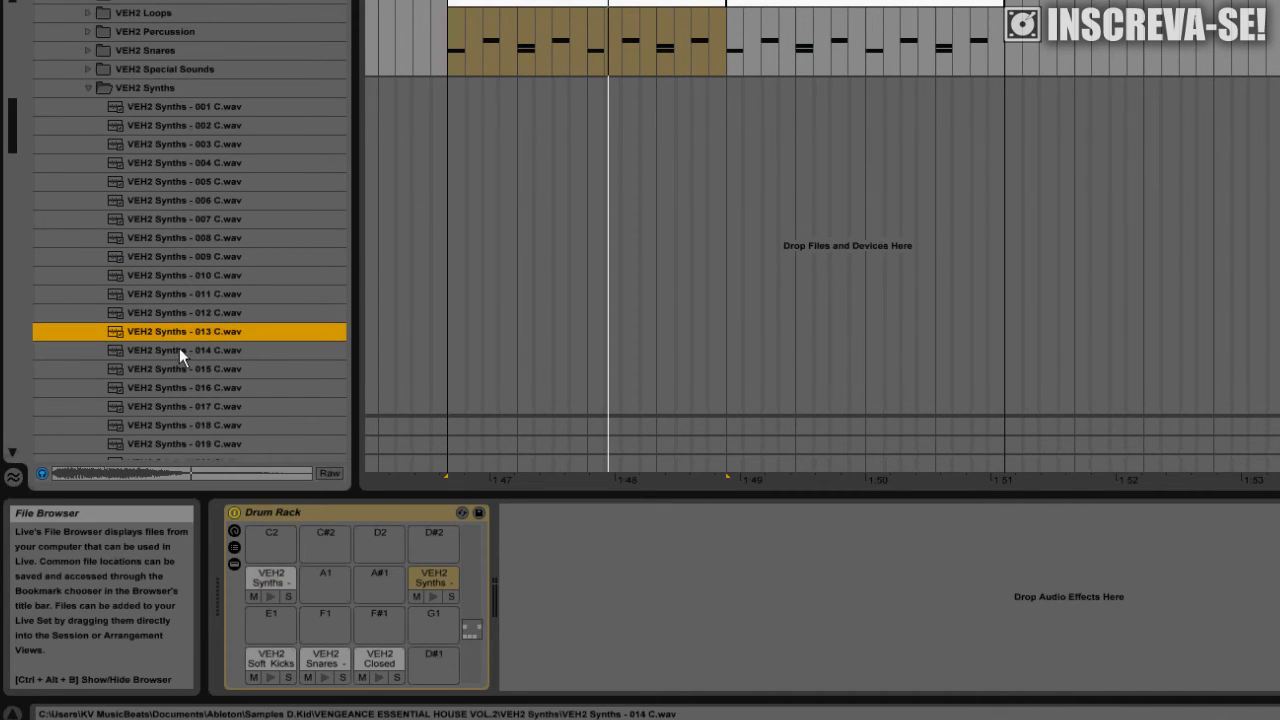
pyautogui.click(181, 352)
pyautogui.click(177, 369)
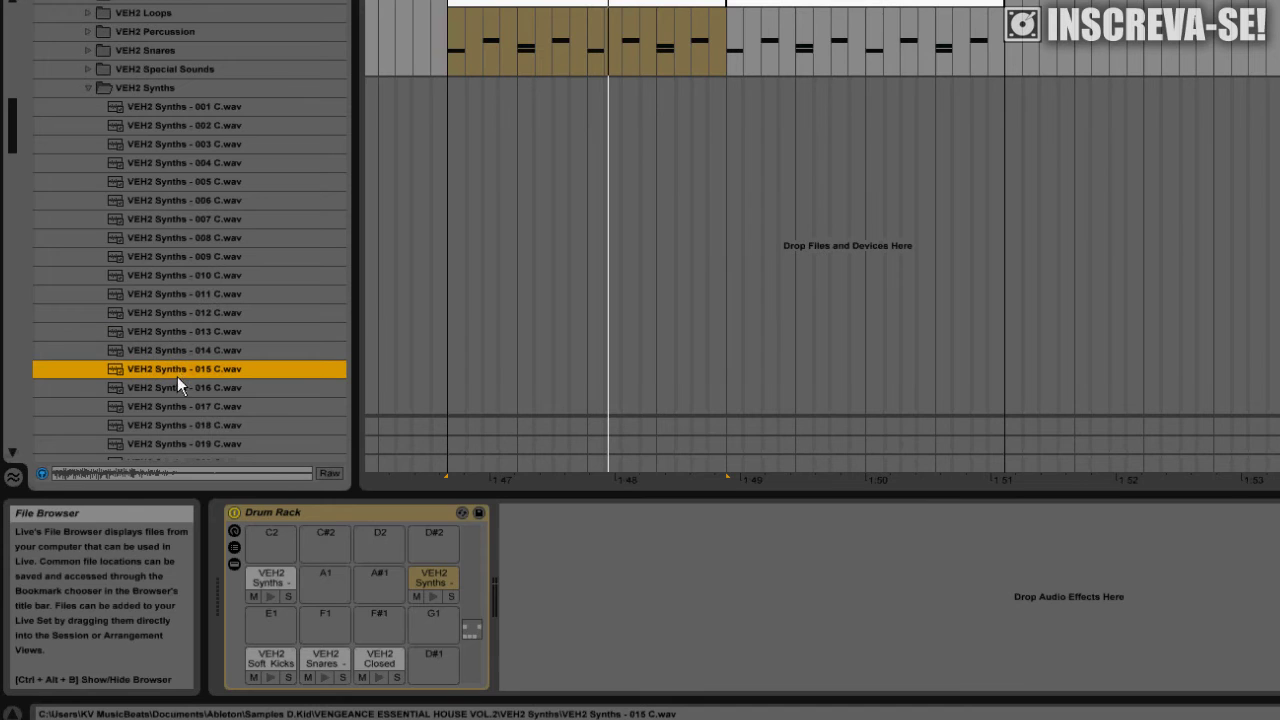
pyautogui.moveTo(181, 369); pyautogui.dragTo(325, 578)
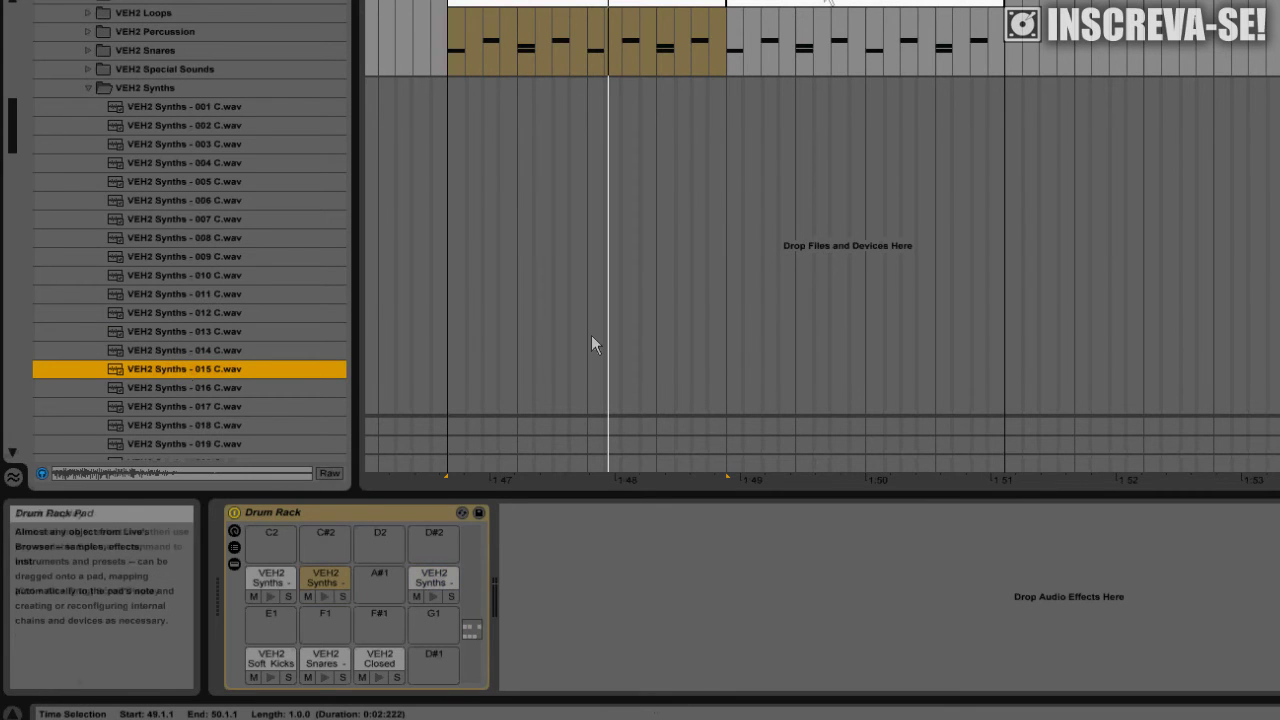
# Step: Open the notes of the Drum Rack clip at bar 49 and turn on note preview in the MIDI editor
pyautogui.doubleClick(647, 3)
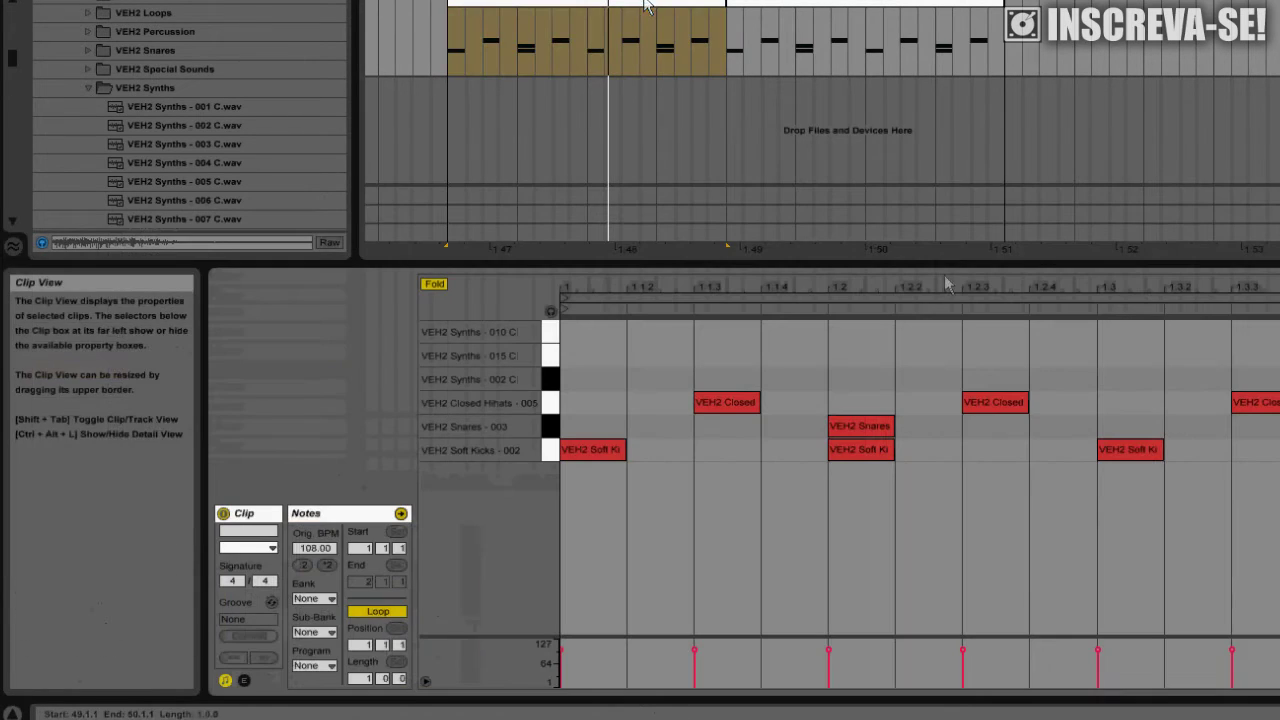
pyautogui.click(550, 312)
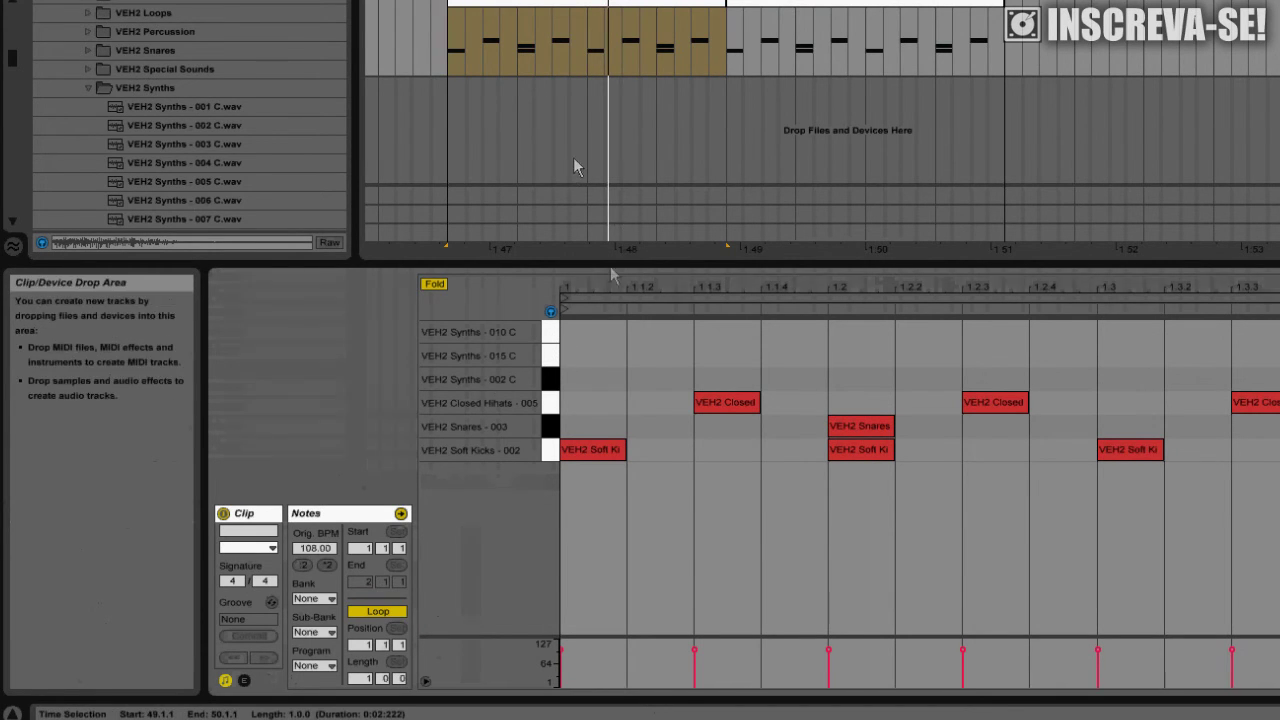
pyautogui.click(581, 3)
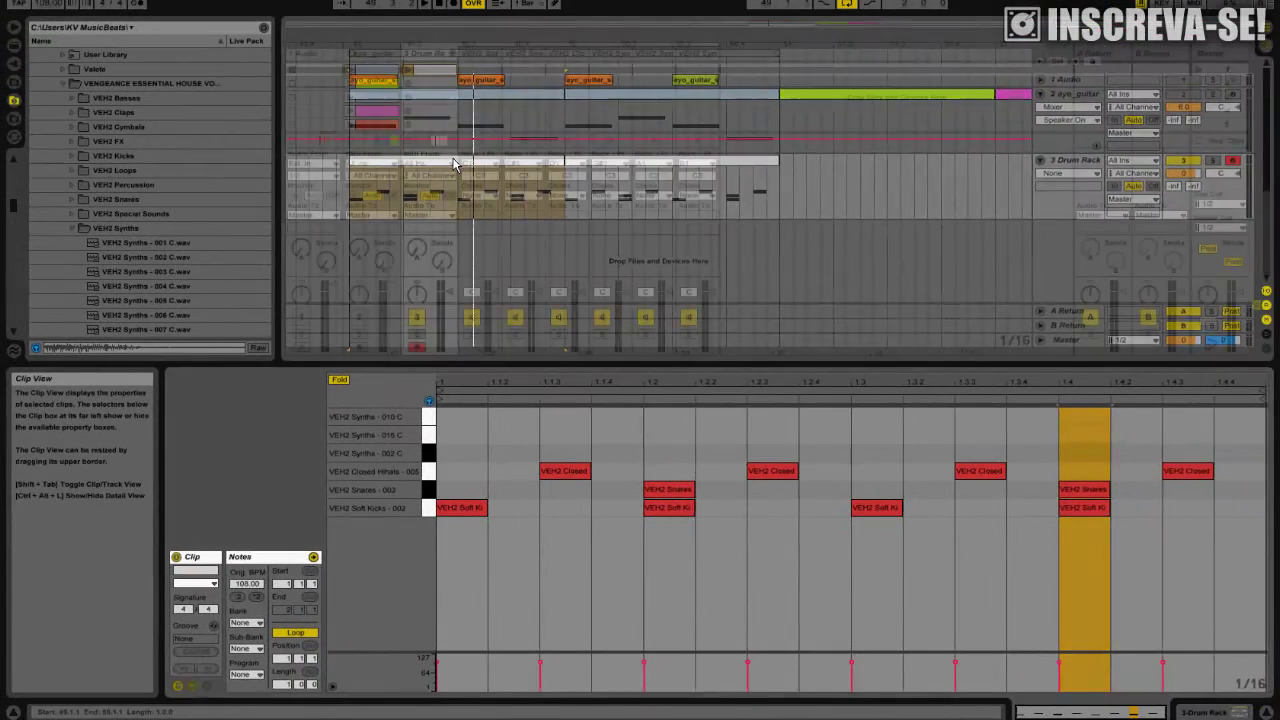
# Step: Compare the Drum Rack clip in Session view with its copies in Arrangement view
pyautogui.press('Tab')
pyautogui.press('Tab')
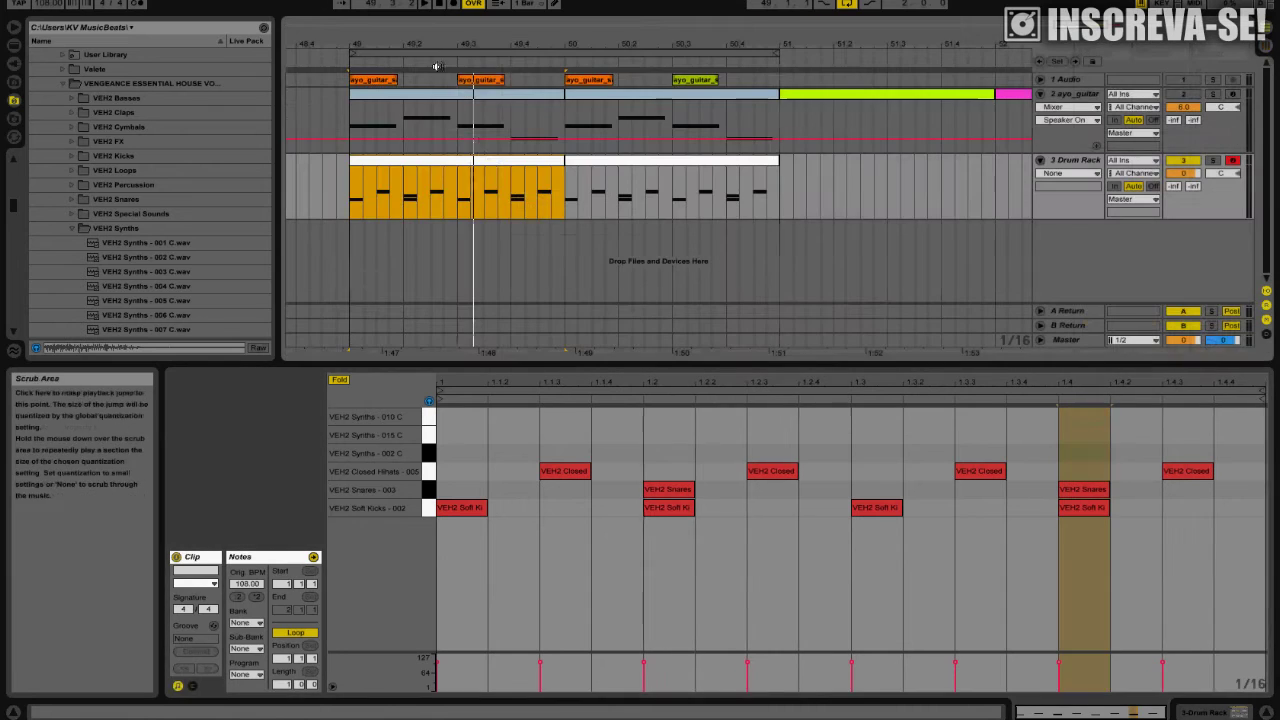
pyautogui.press('Tab')
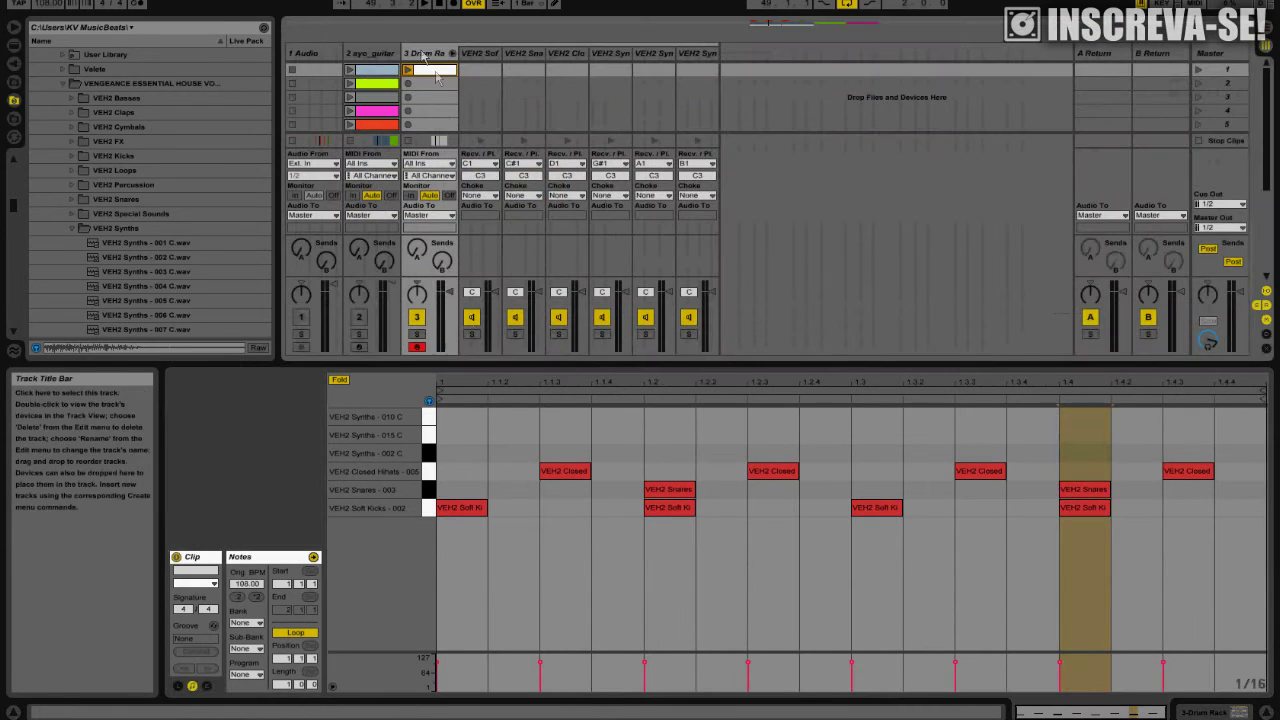
pyautogui.press('Tab')
# Step: View the notes of both Drum Rack arrangement clips, play from bar 49, and reselect the first clip
pyautogui.click(499, 170)
pyautogui.click(503, 164)
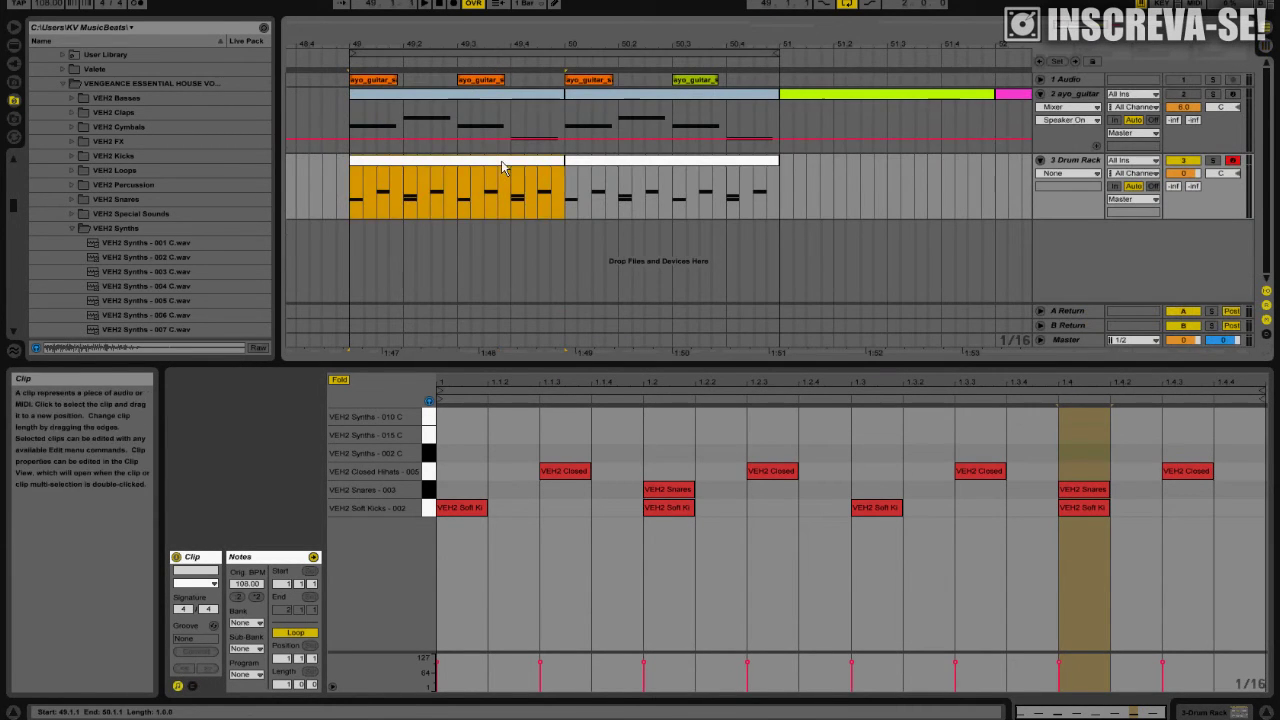
pyautogui.click(590, 162)
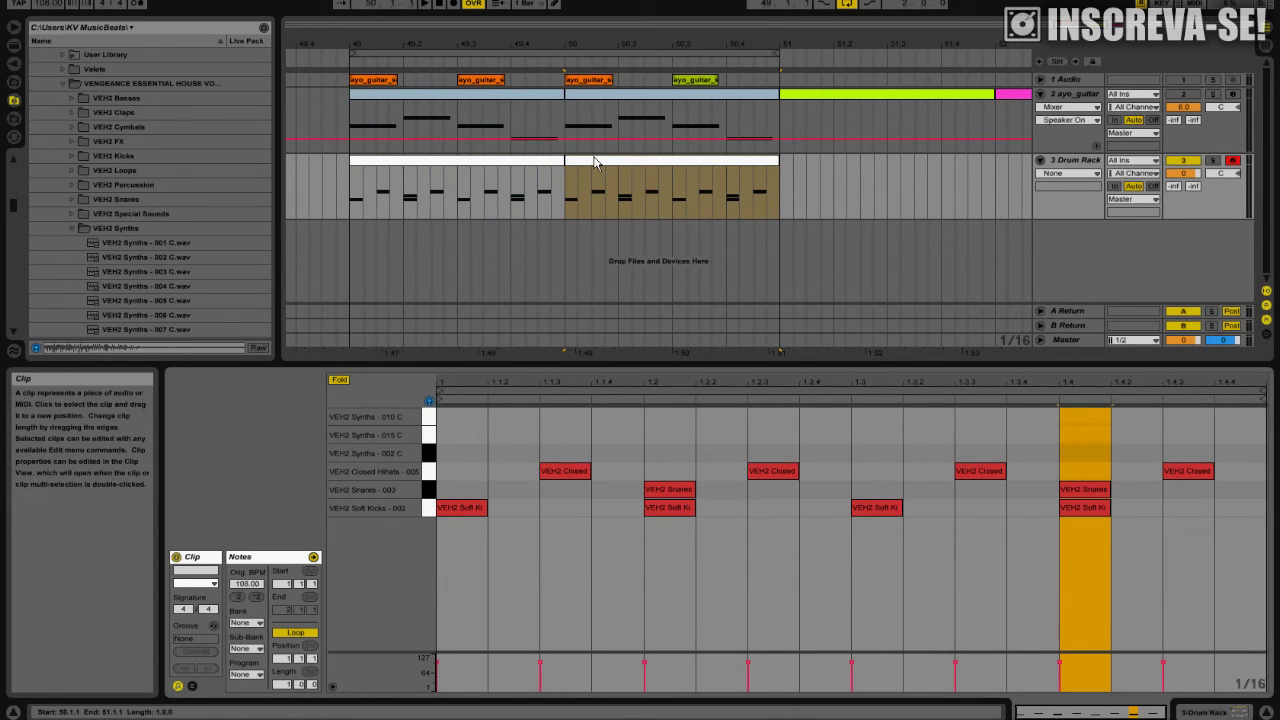
pyautogui.click(509, 167)
pyautogui.press('space')
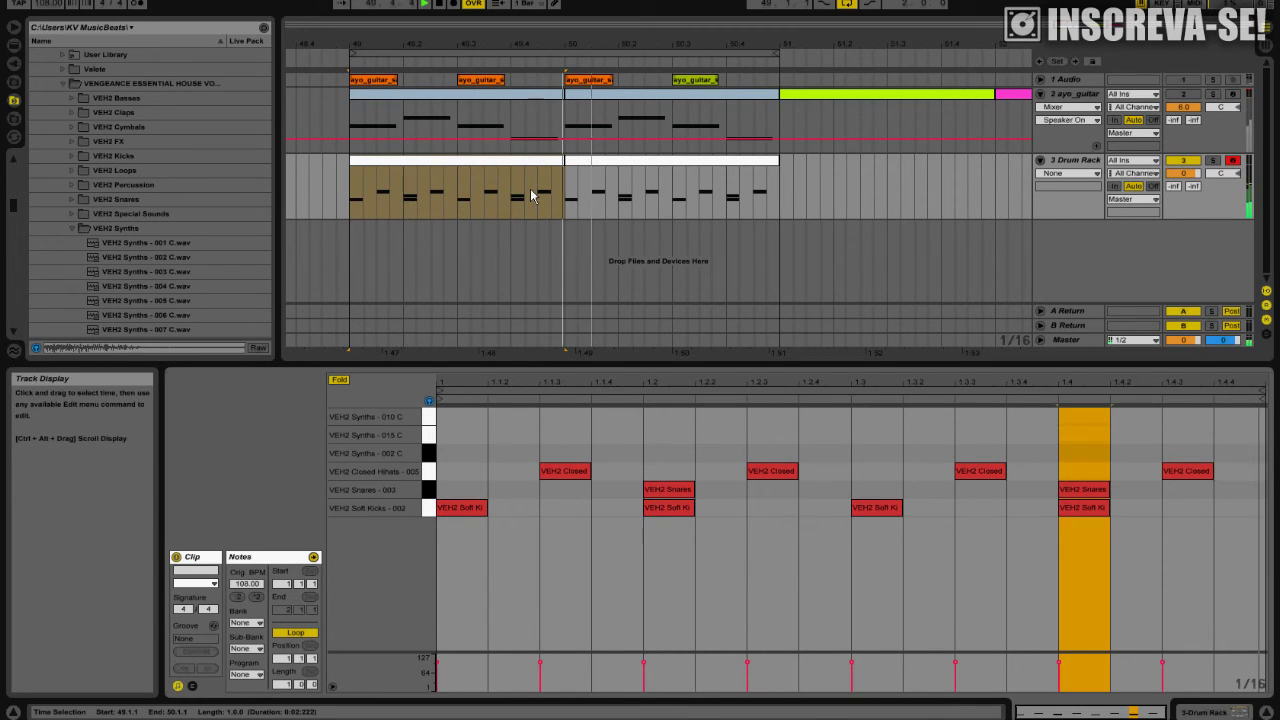
pyautogui.click(552, 163)
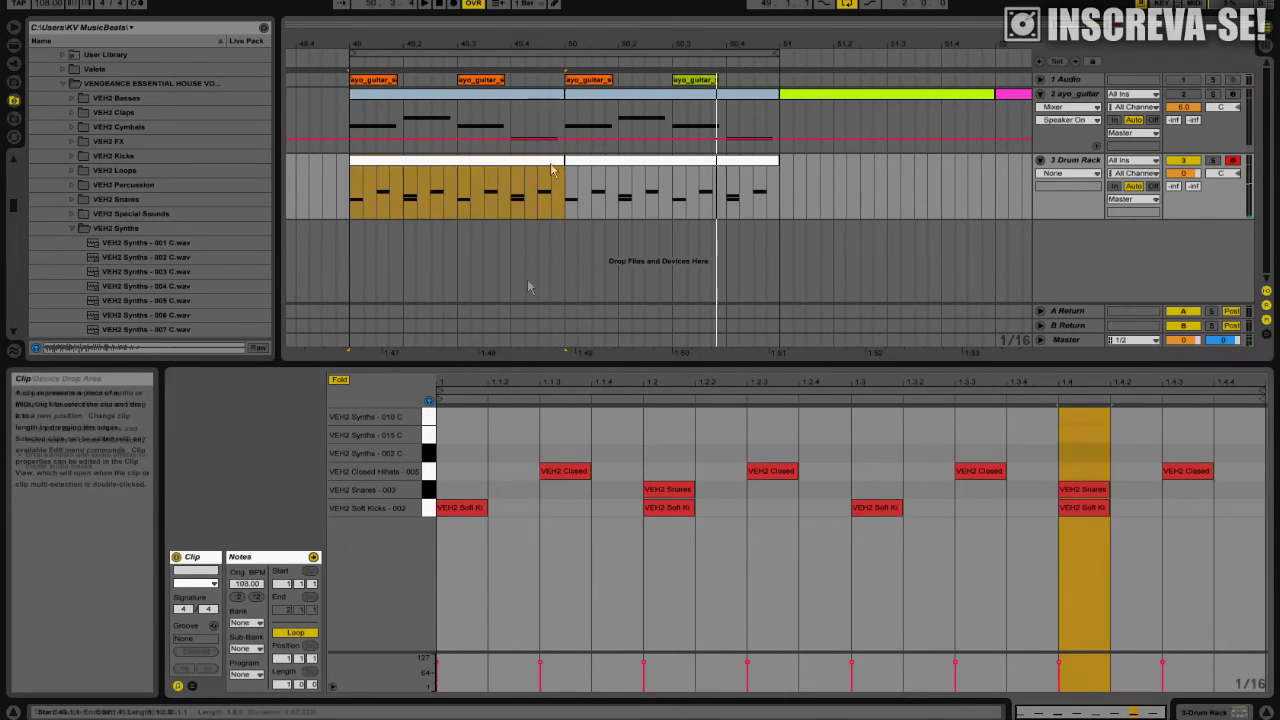
# Step: Place VEH2 Synths - 010 C notes at 1.1.3, 1.2.3 and 1.3.3 in the first Drum Rack clip
pyautogui.doubleClick(466, 418)
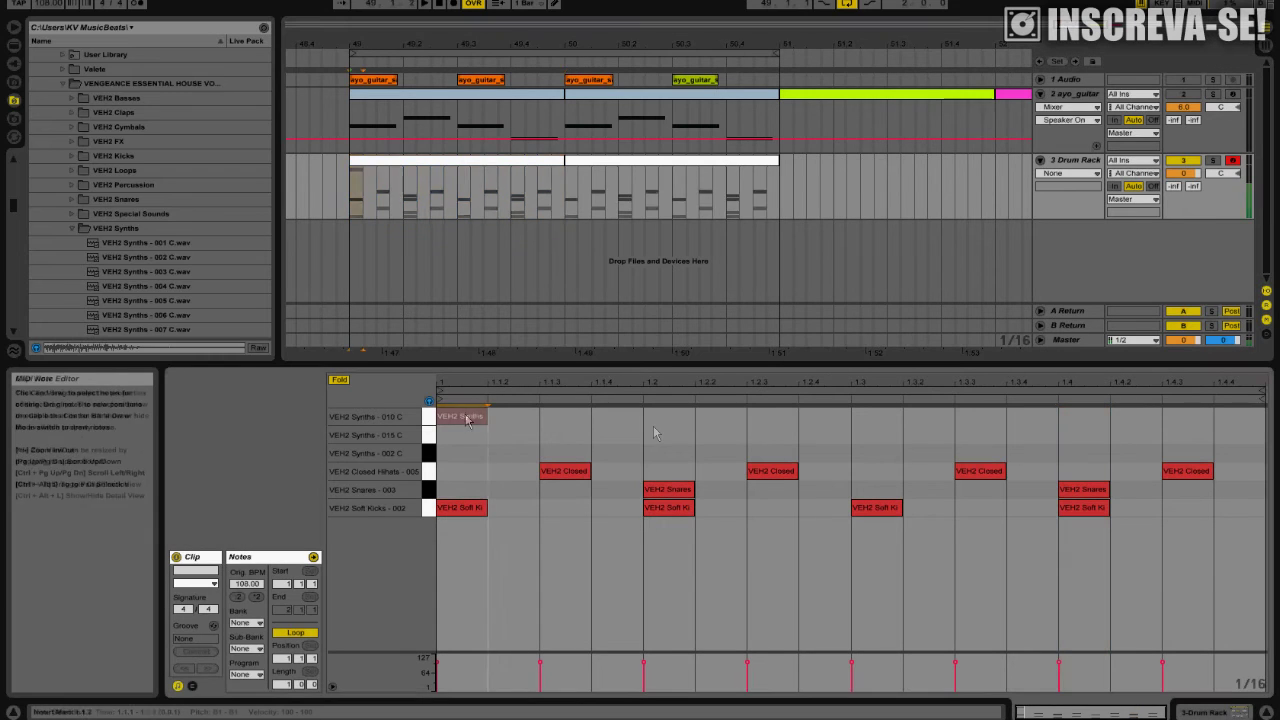
pyautogui.doubleClick(670, 420)
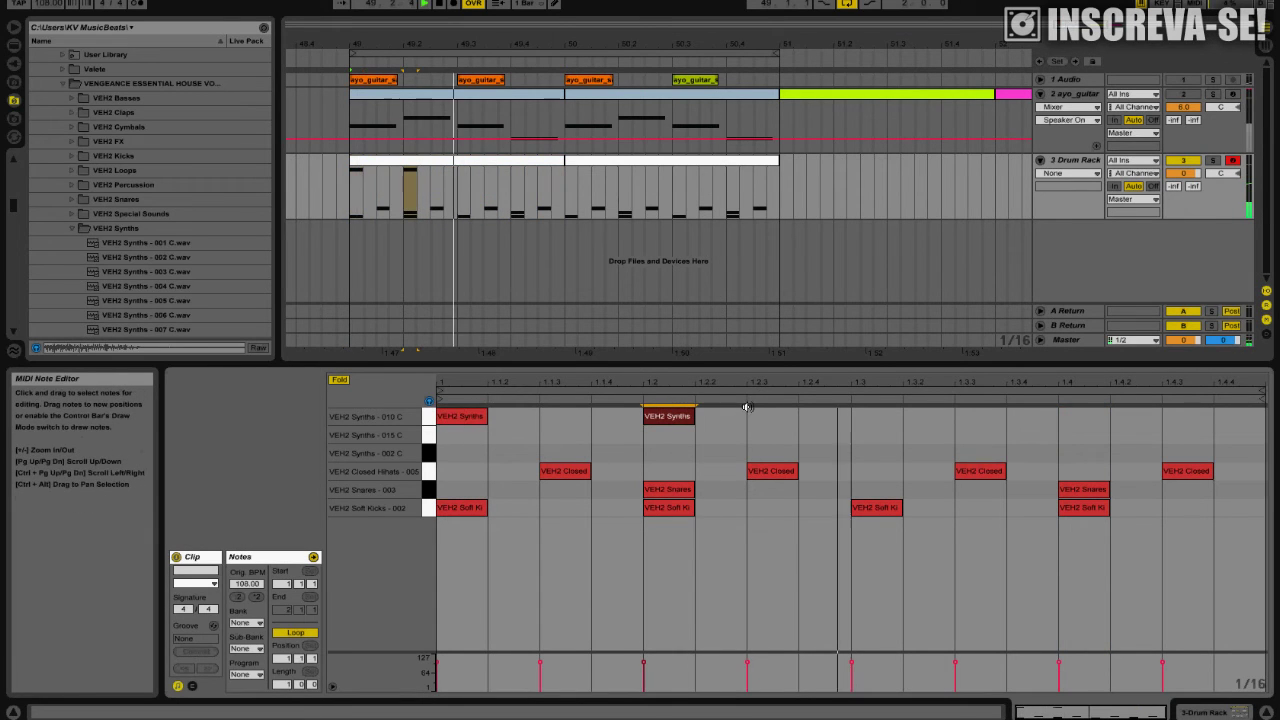
pyautogui.moveTo(470, 417); pyautogui.dragTo(574, 417)
pyautogui.moveTo(672, 417); pyautogui.dragTo(753, 421)
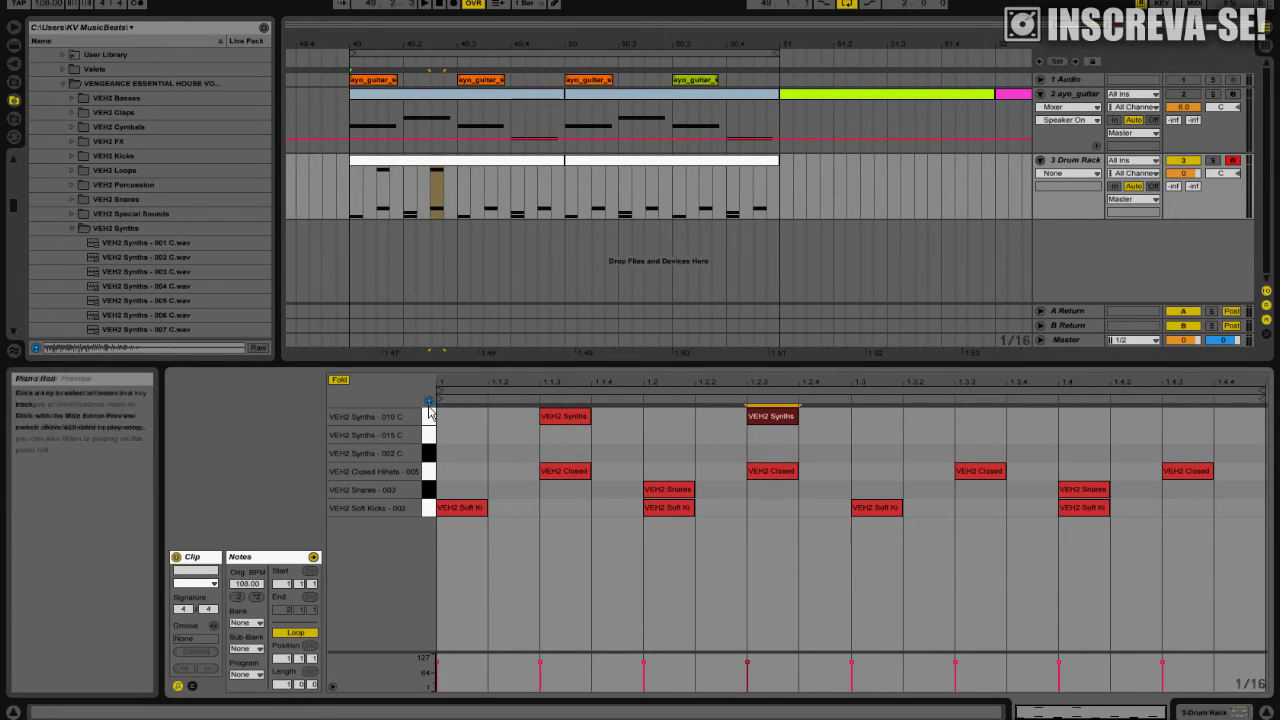
pyautogui.doubleClick(980, 417)
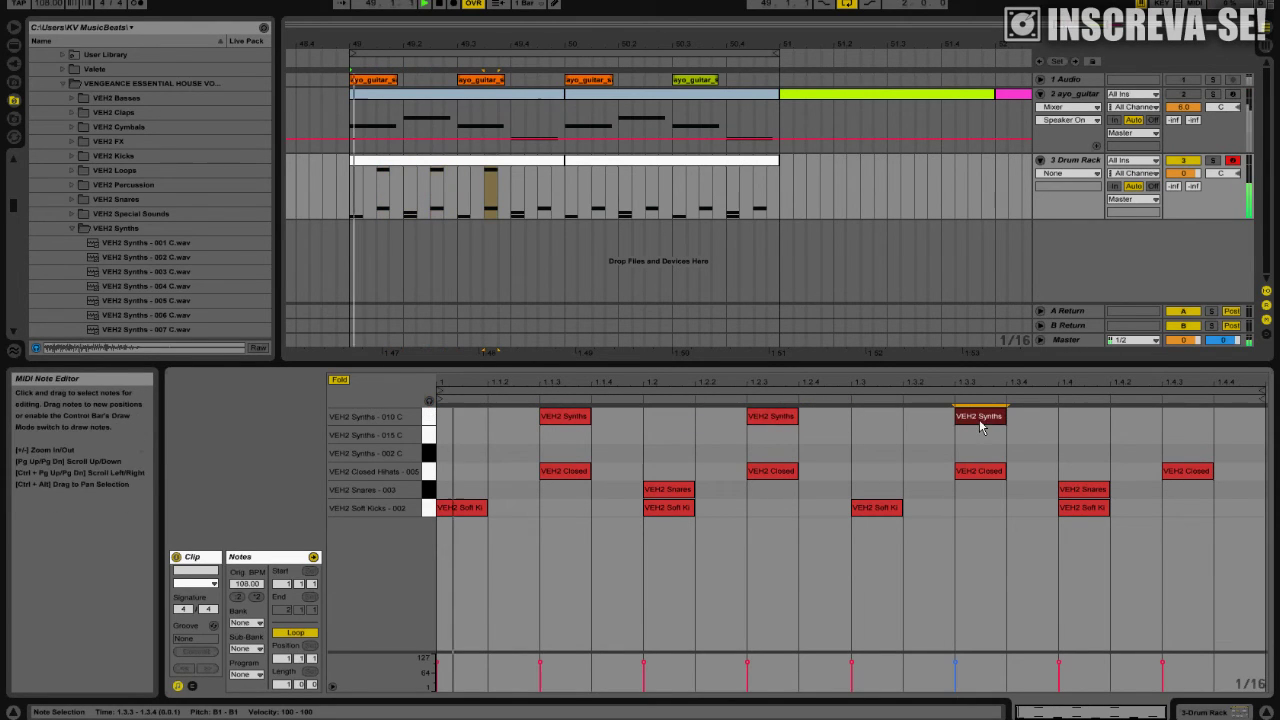
# Step: Replace the Synths 010 C notes at 1.1.3 and 1.2.3 with notes at 1.2 and 1.4, and play the result
pyautogui.doubleClick(564, 416)
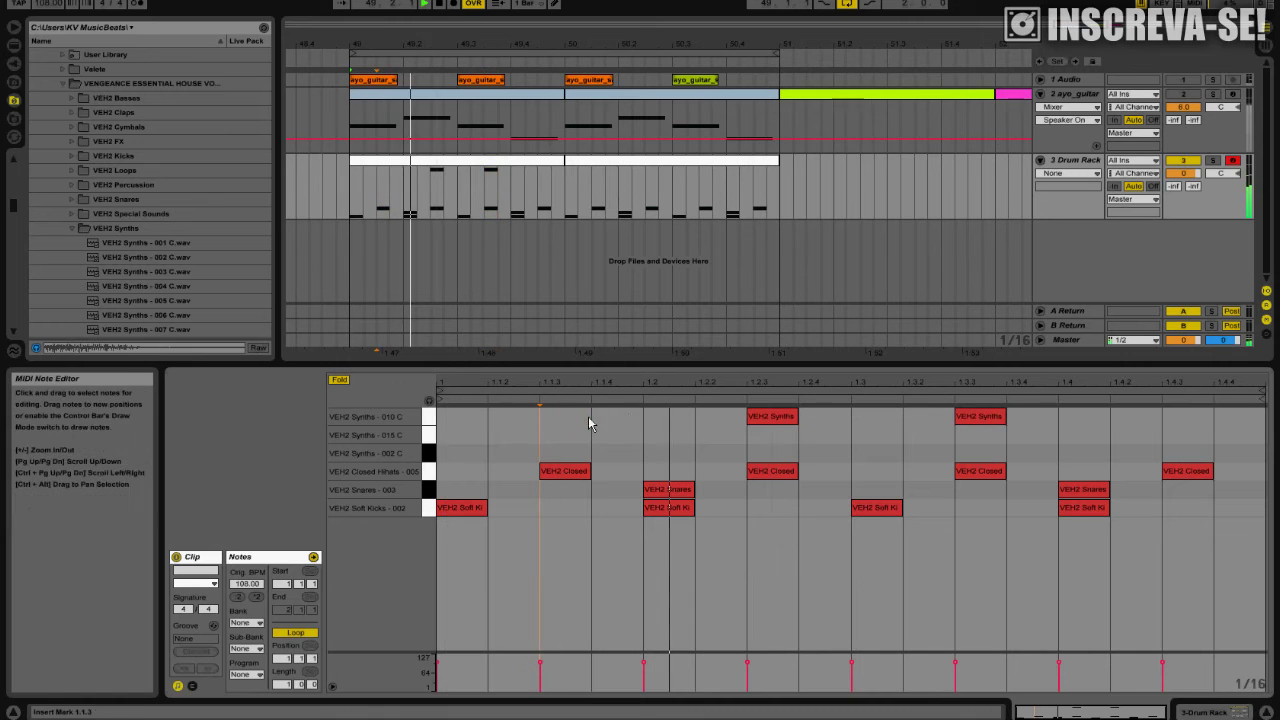
pyautogui.doubleClick(660, 420)
pyautogui.click(780, 420)
pyautogui.doubleClick(780, 420)
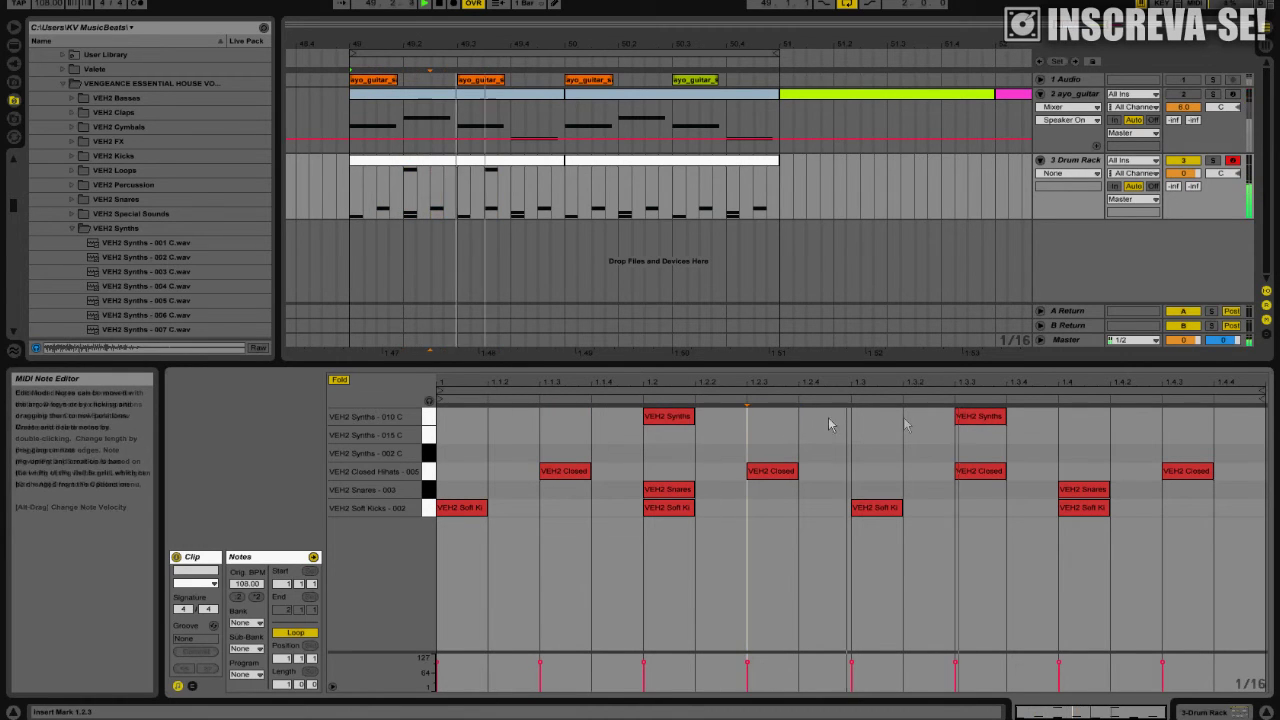
pyautogui.doubleClick(1070, 419)
pyautogui.press('space')
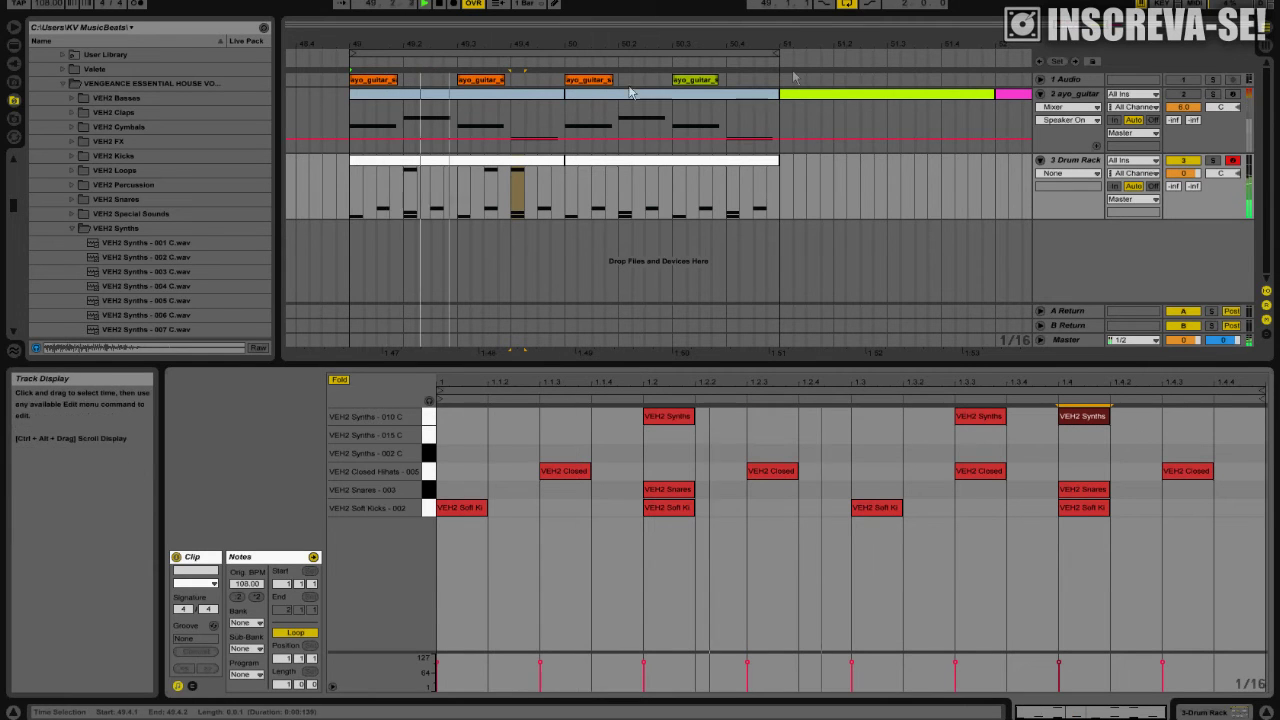
# Step: Loop only bar 49 and toggle the Drum Rack clip's Synths 010 C note at 1.4 during playback, leaving it deleted
pyautogui.moveTo(773, 55); pyautogui.dragTo(565, 55)
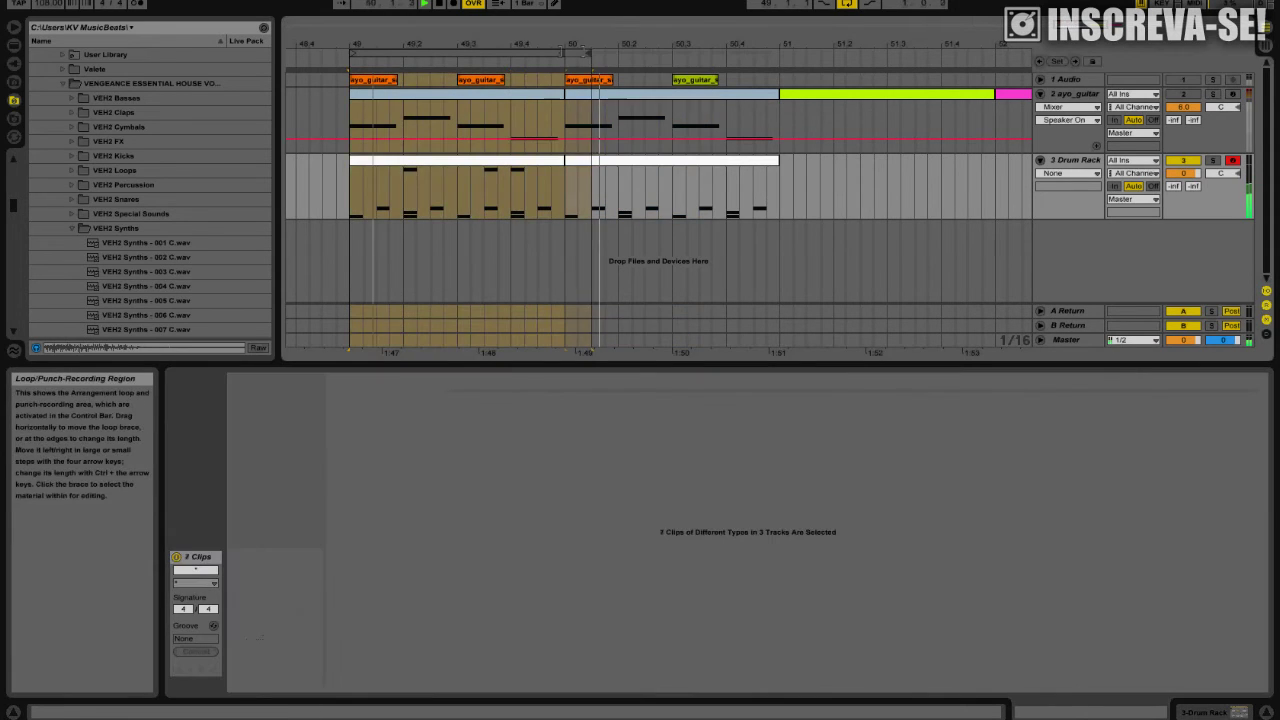
pyautogui.doubleClick(519, 160)
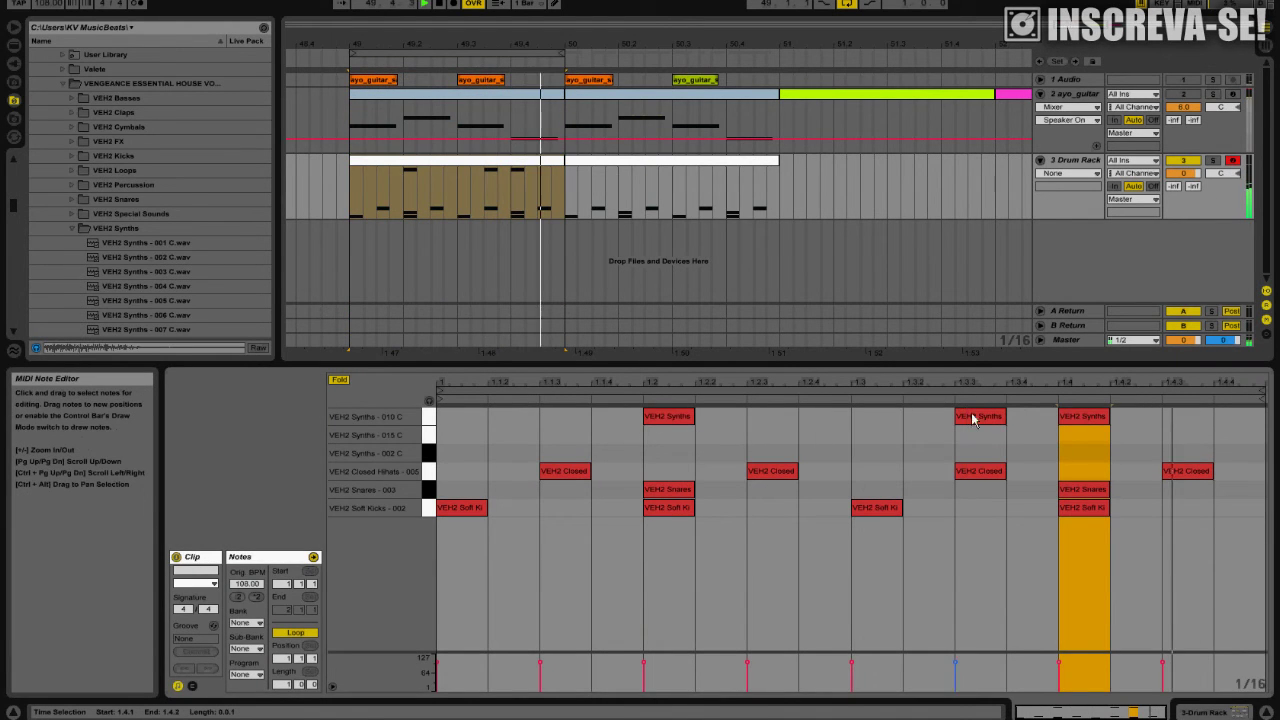
pyautogui.click(1091, 424)
pyautogui.doubleClick(1091, 424)
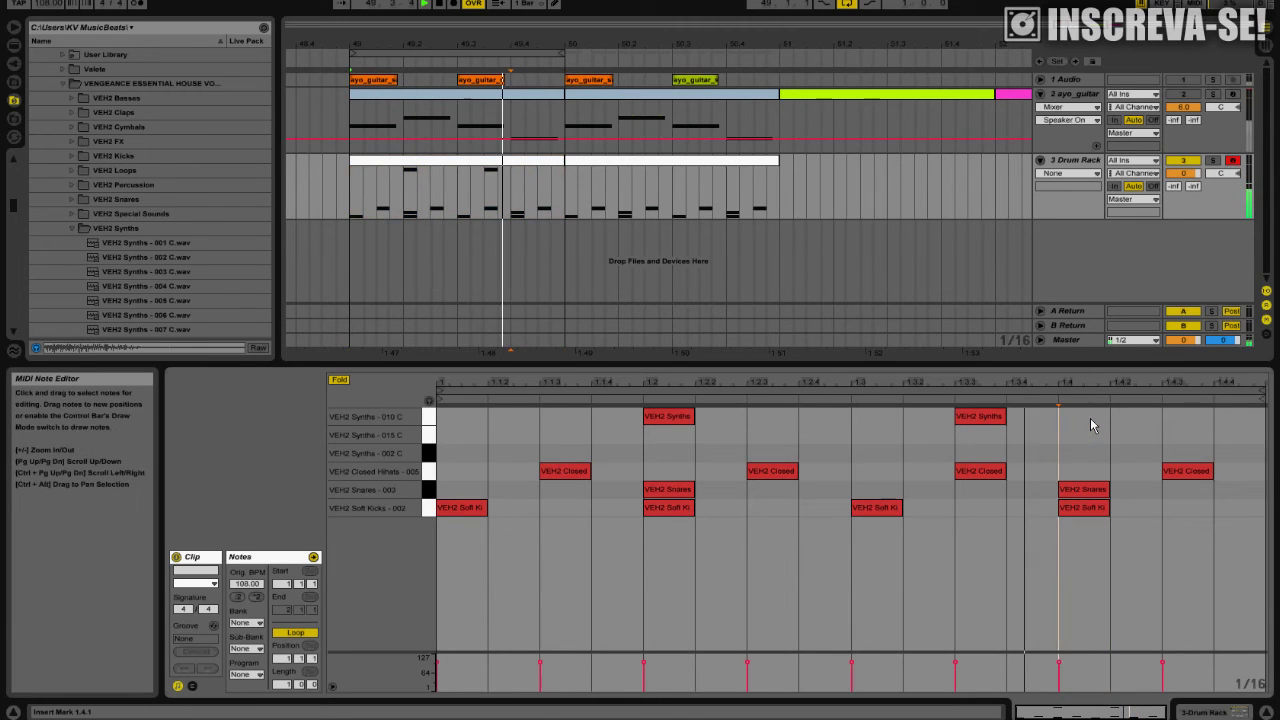
pyautogui.doubleClick(1091, 424)
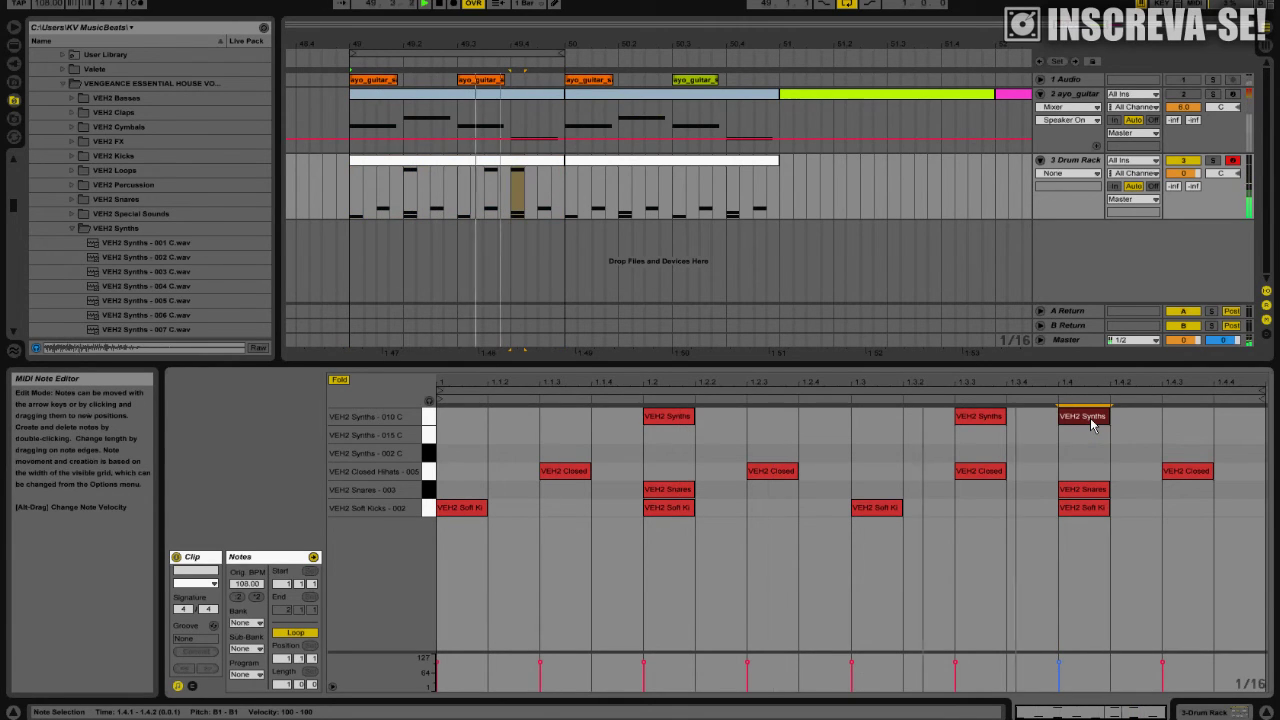
pyautogui.doubleClick(1091, 424)
pyautogui.doubleClick(1091, 424)
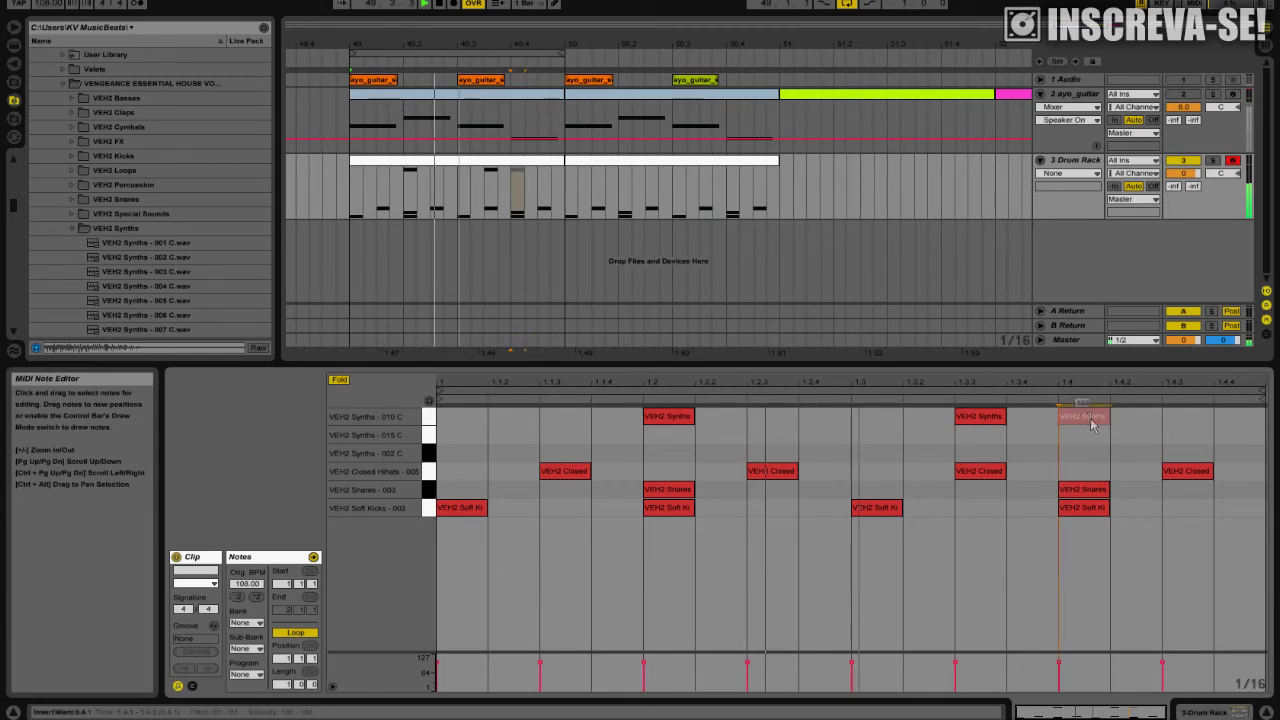
pyautogui.doubleClick(1091, 424)
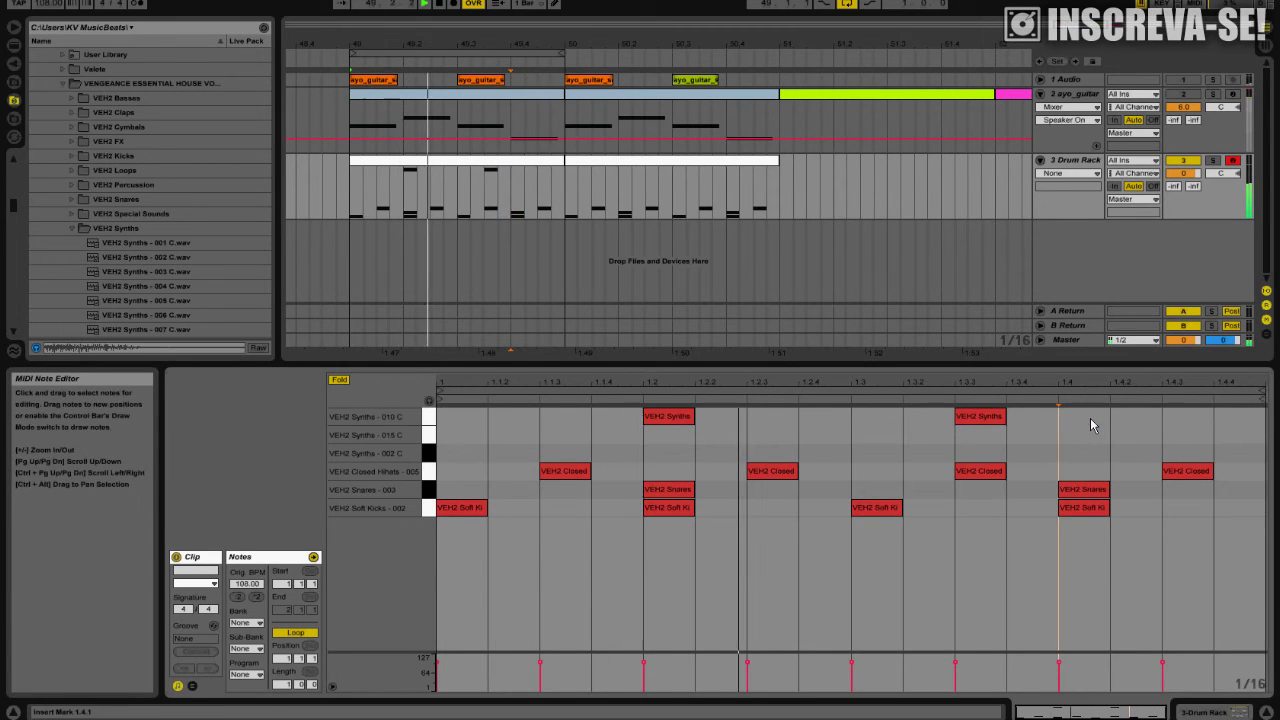
pyautogui.doubleClick(1091, 424)
pyautogui.doubleClick(1091, 424)
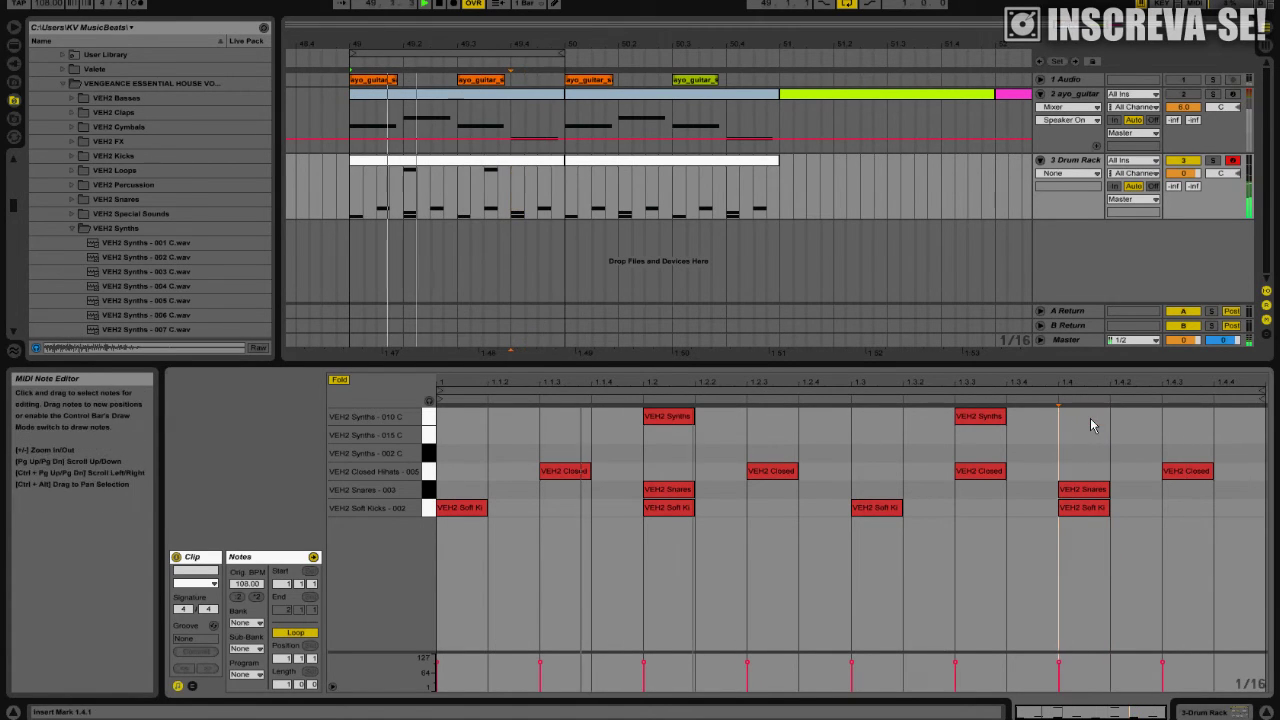
# Step: Add VEH2 Synths - 002 C notes at 1.1.4 and 1.4.2 and an extra snare at 1.4.3
pyautogui.doubleClick(522, 436)
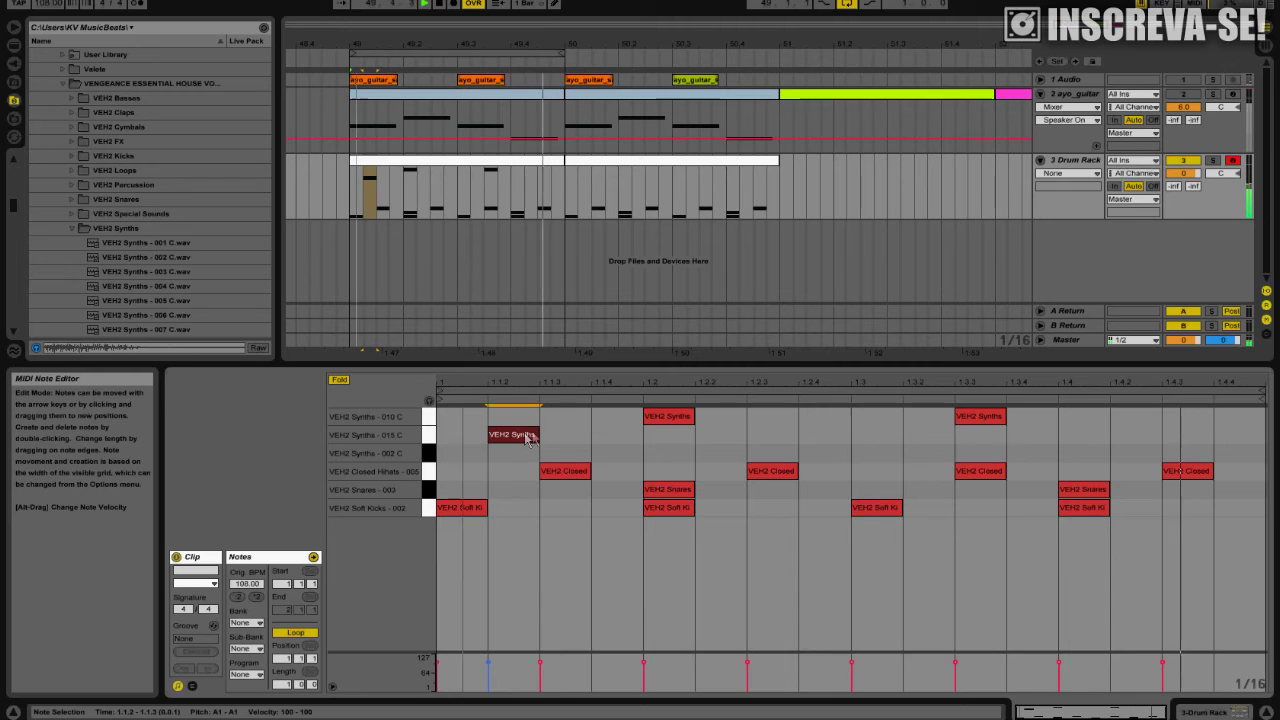
pyautogui.moveTo(528, 437); pyautogui.dragTo(632, 452)
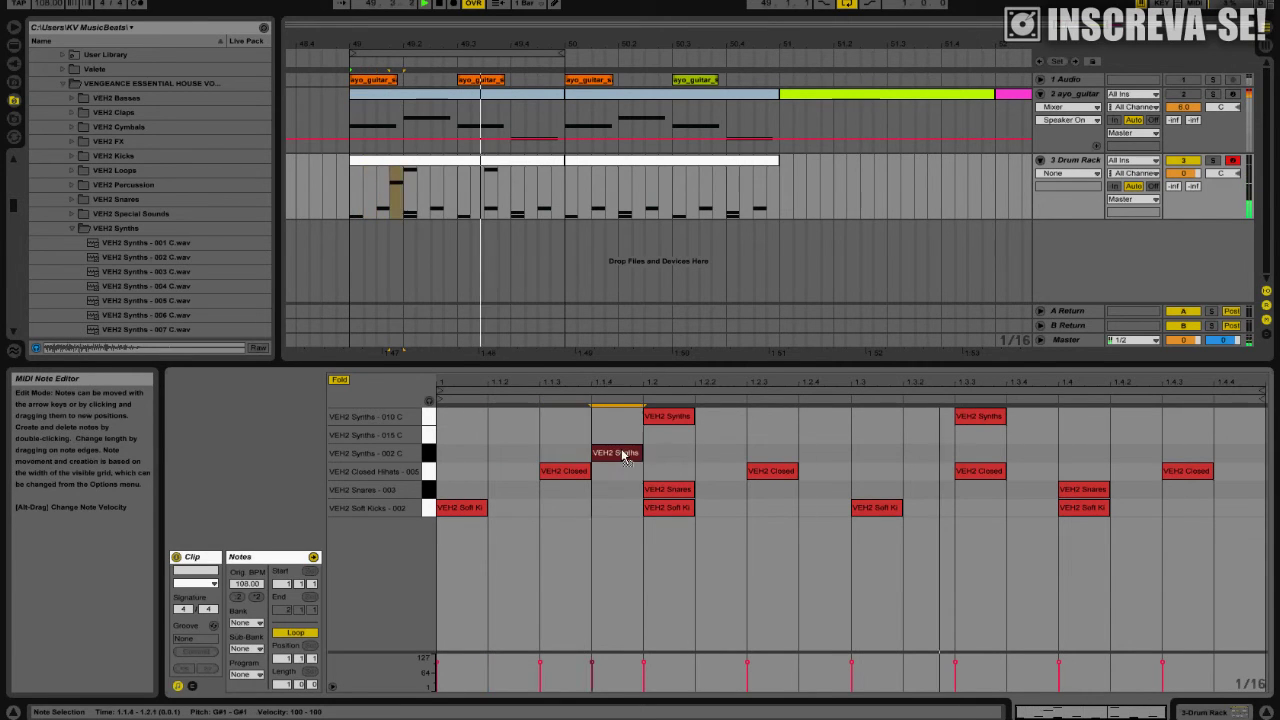
pyautogui.doubleClick(926, 456)
pyautogui.moveTo(926, 458); pyautogui.dragTo(1133, 459)
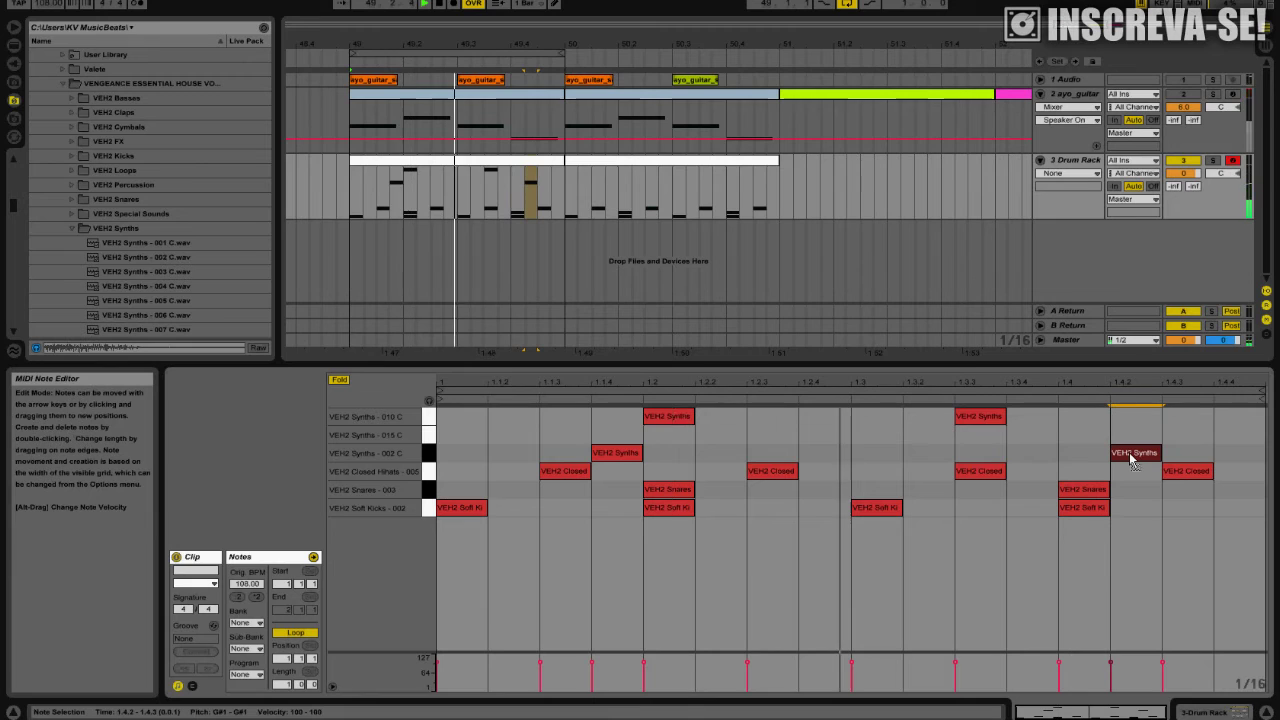
pyautogui.doubleClick(1190, 490)
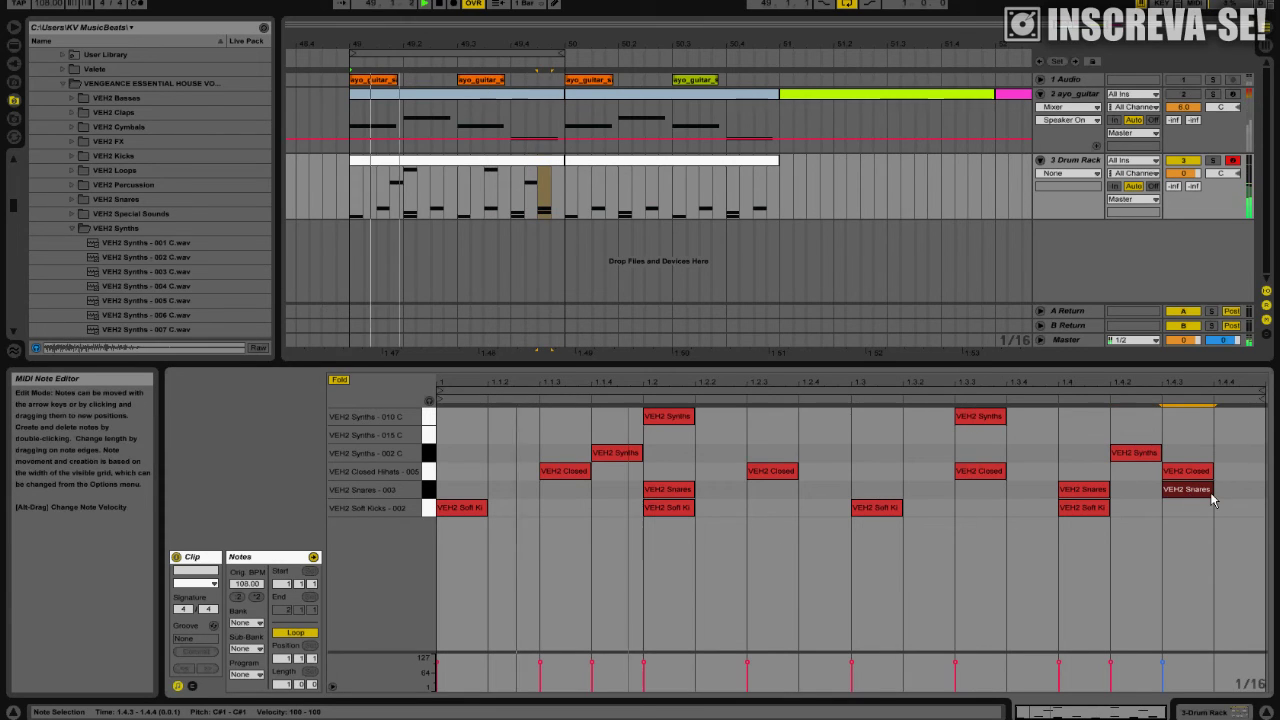
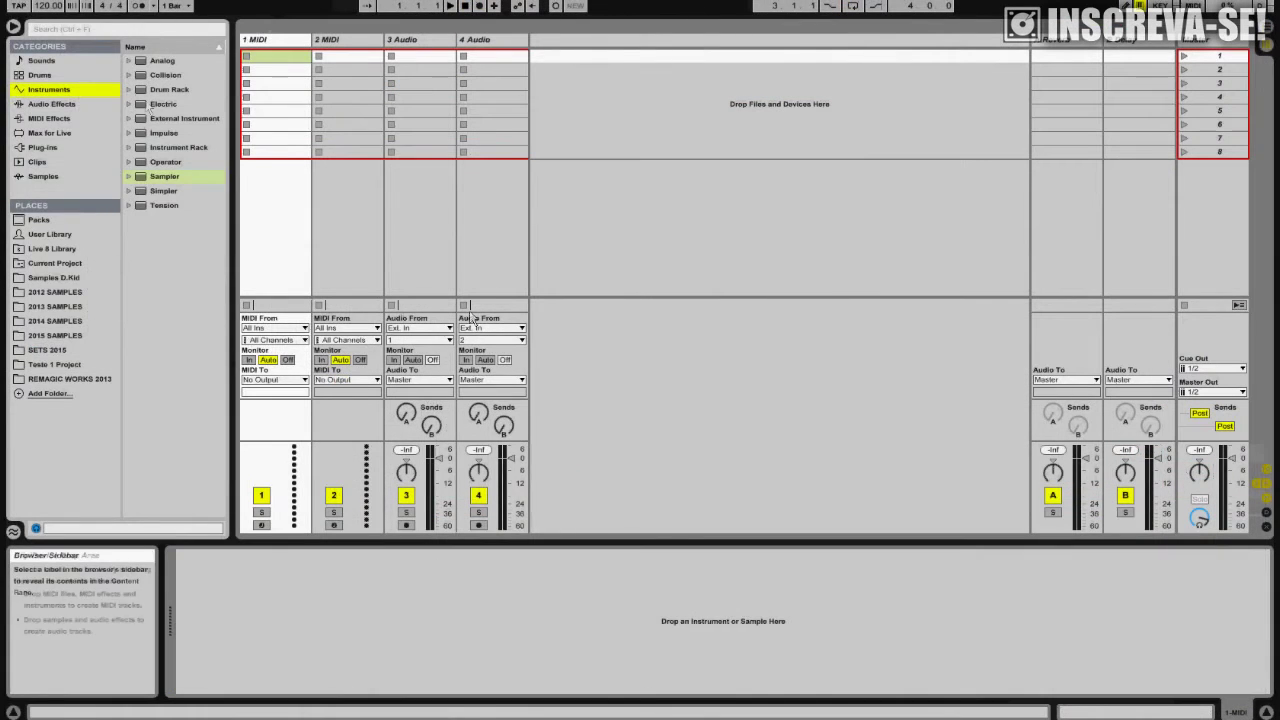
# Step: Open the recent set RAP BEAT midi response PAD 33.als and play its arrangement from the start
pyautogui.click(14, 1)
pyautogui.moveTo(63, 36)
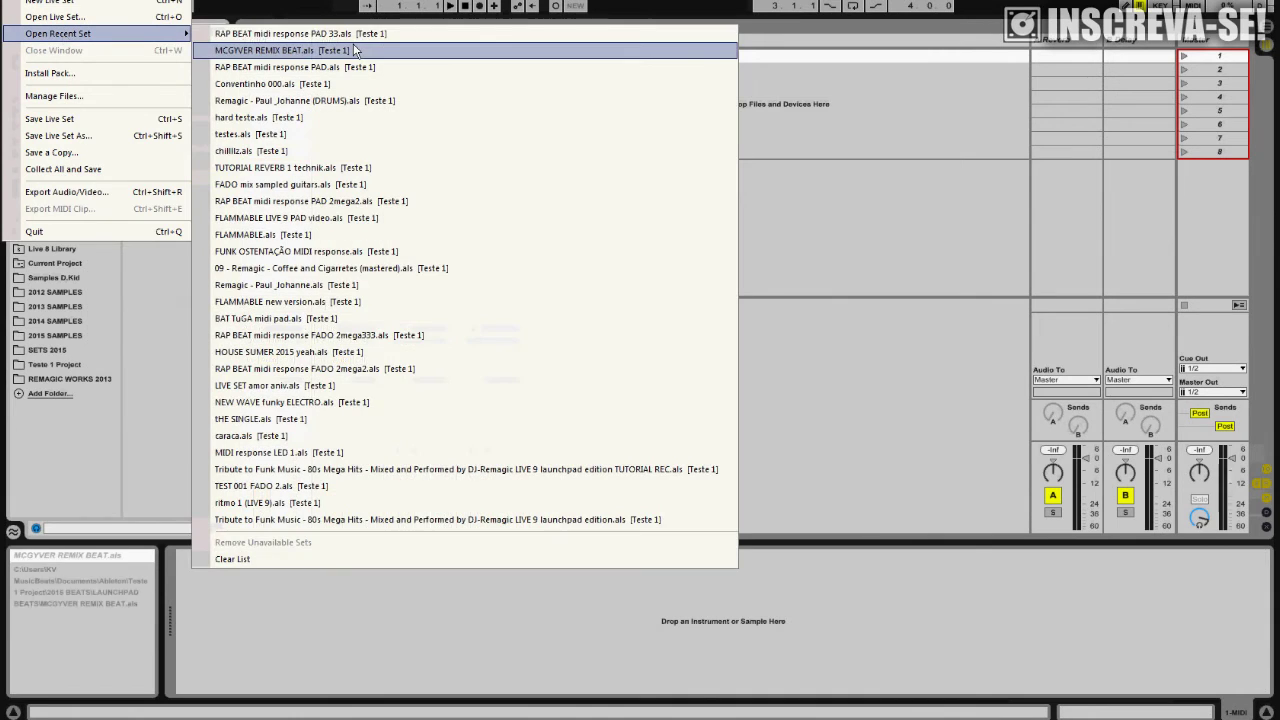
pyautogui.click(379, 38)
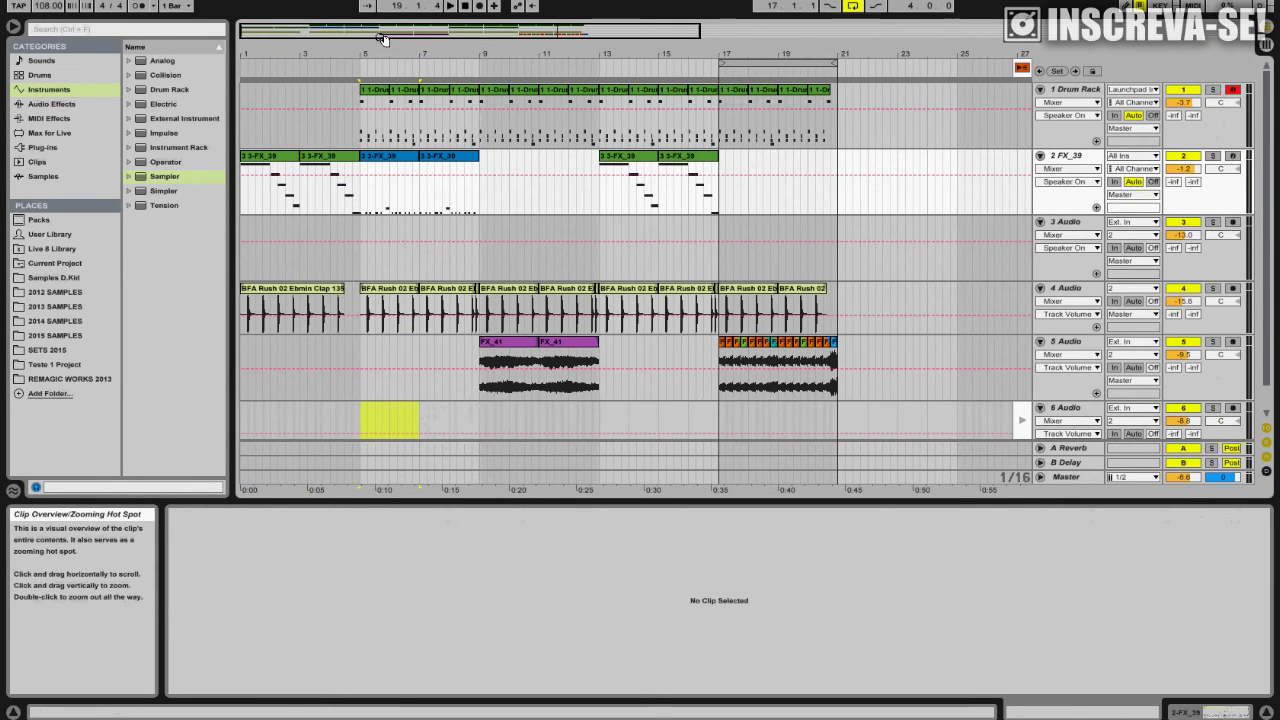
pyautogui.press('space')
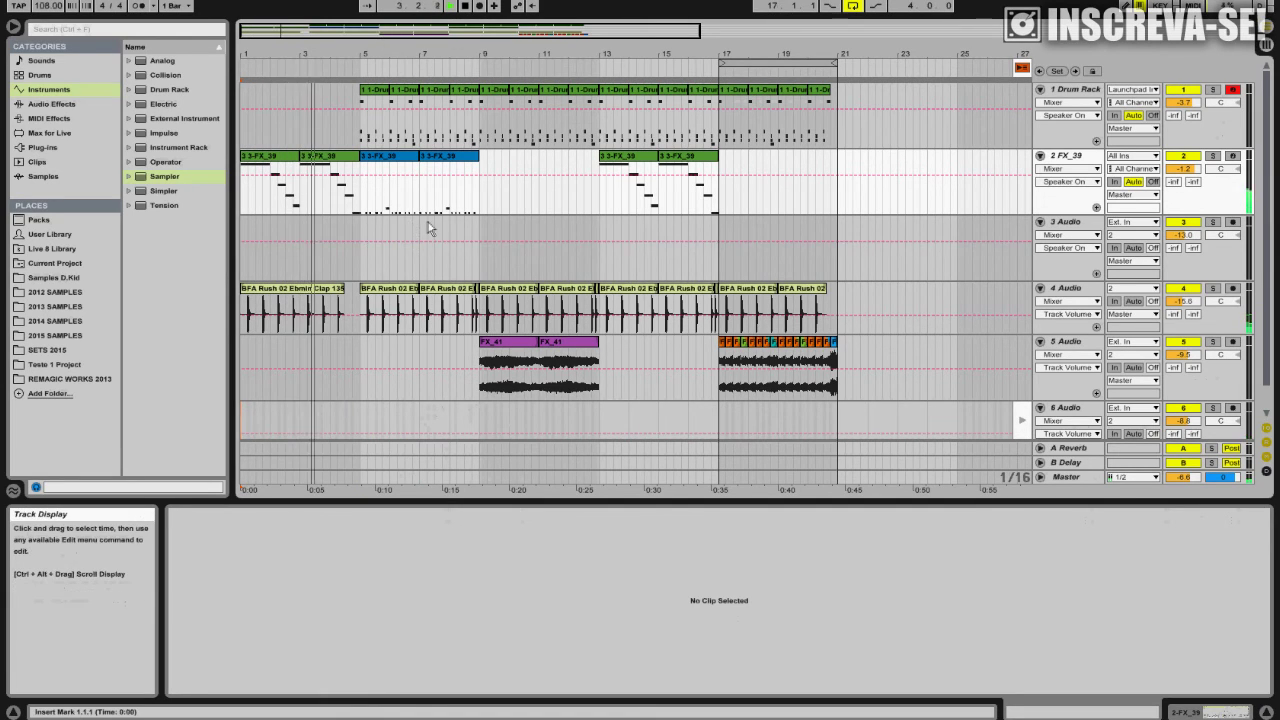
# Step: Compare the set's Session view clips with its Arrangement view during playback
pyautogui.press('Tab')
pyautogui.press('Tab')
pyautogui.press('Tab')
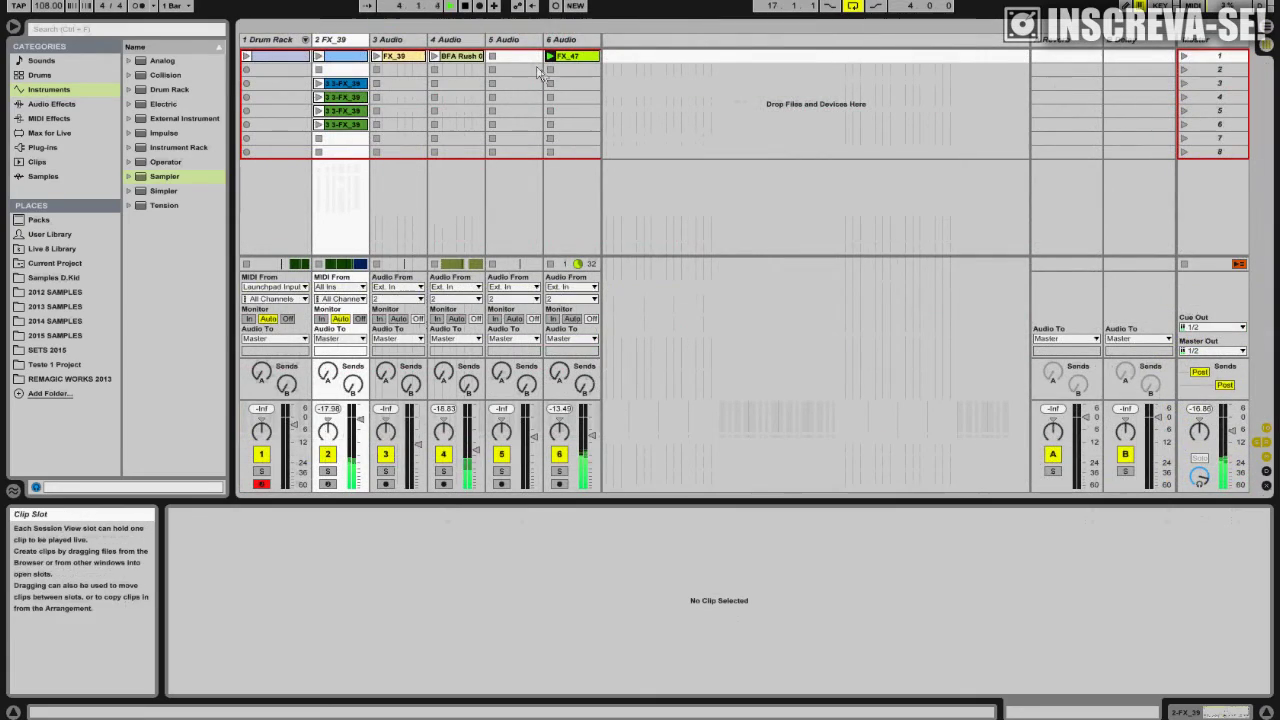
pyautogui.press('Tab')
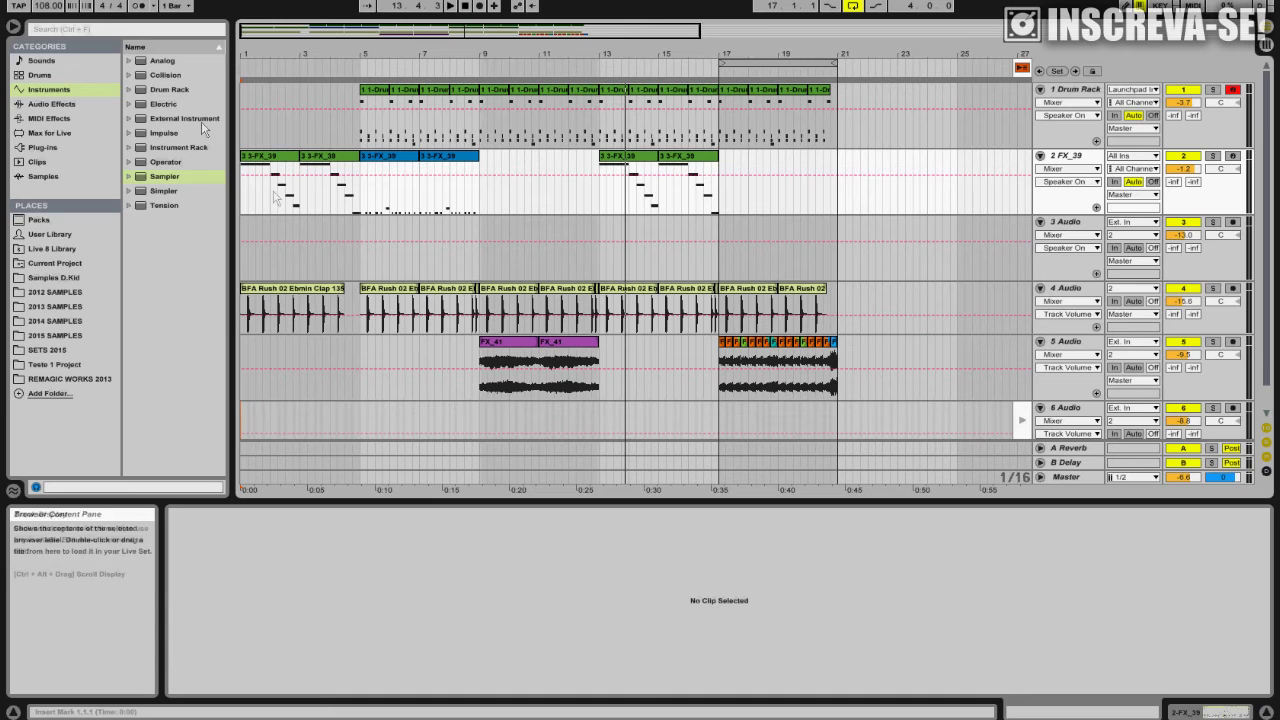
# Step: Examine the first FX_39 clip's notes and the clap clip at bar 17, and play the section from bar 17
pyautogui.click(278, 160)
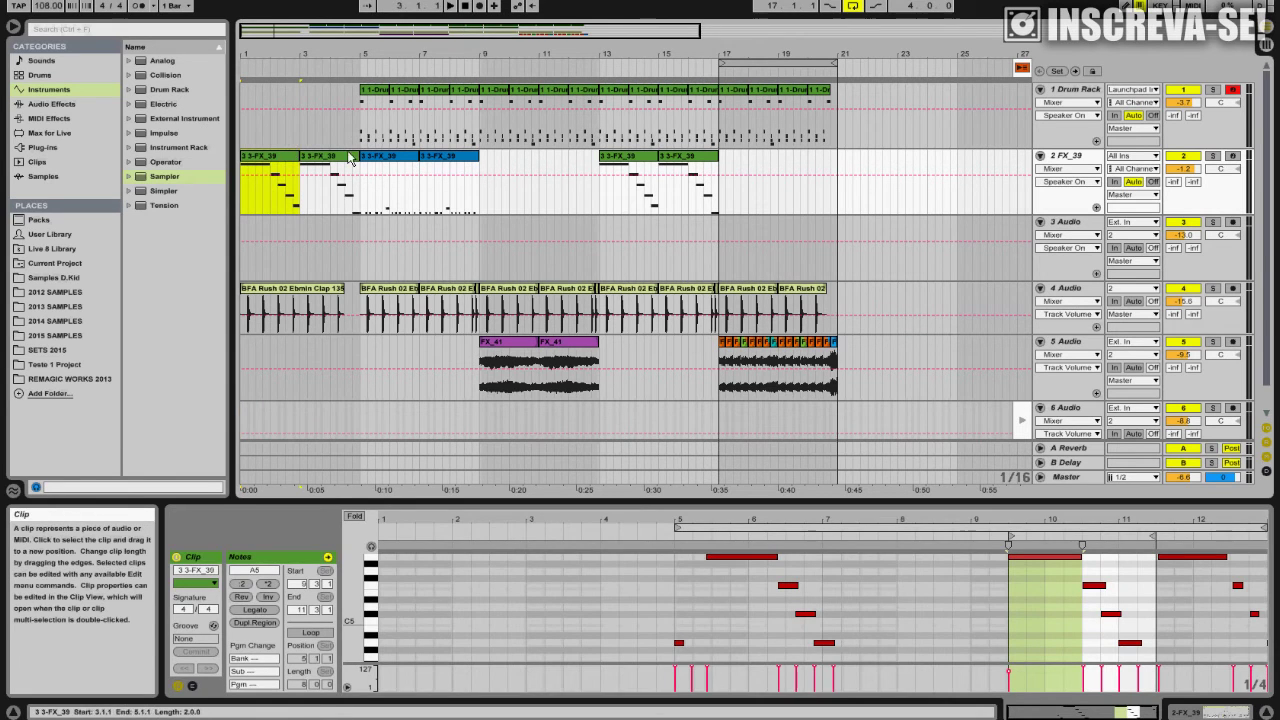
pyautogui.click(730, 296)
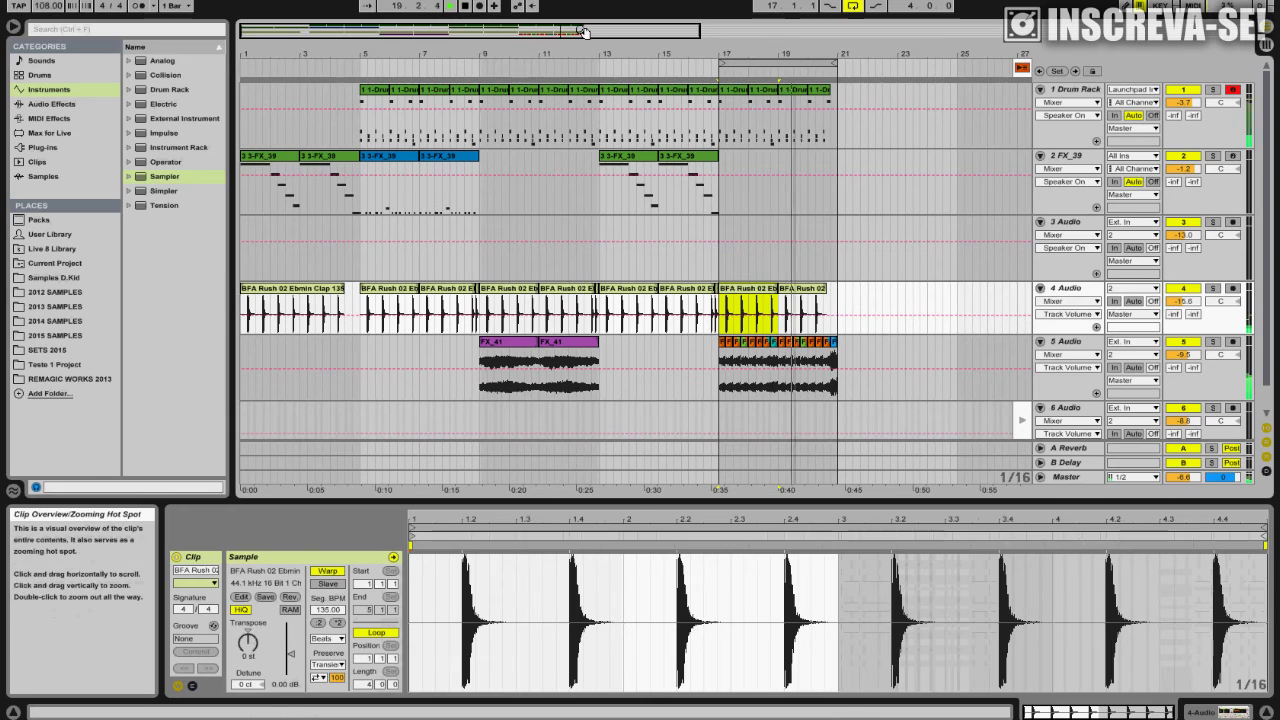
pyautogui.moveTo(584, 32); pyautogui.dragTo(595, 61)
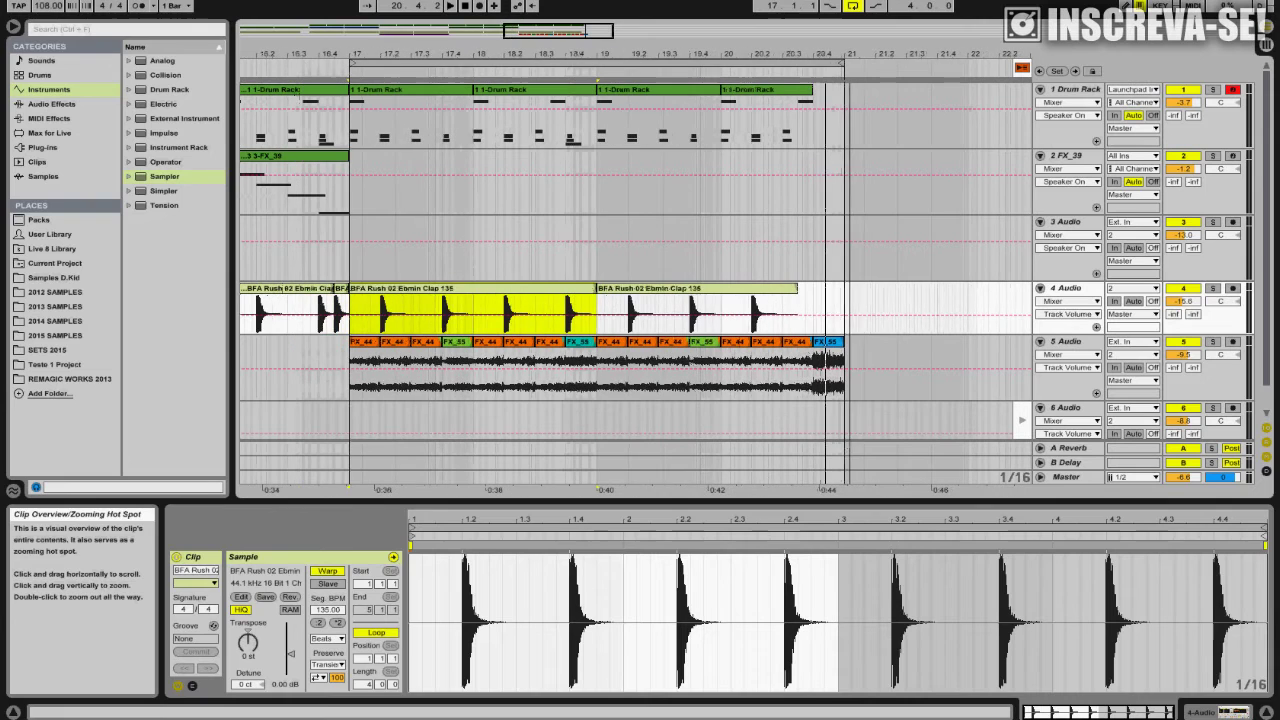
# Step: Solo the Drum Rack track and play its clips from bar 17
pyautogui.click(411, 96)
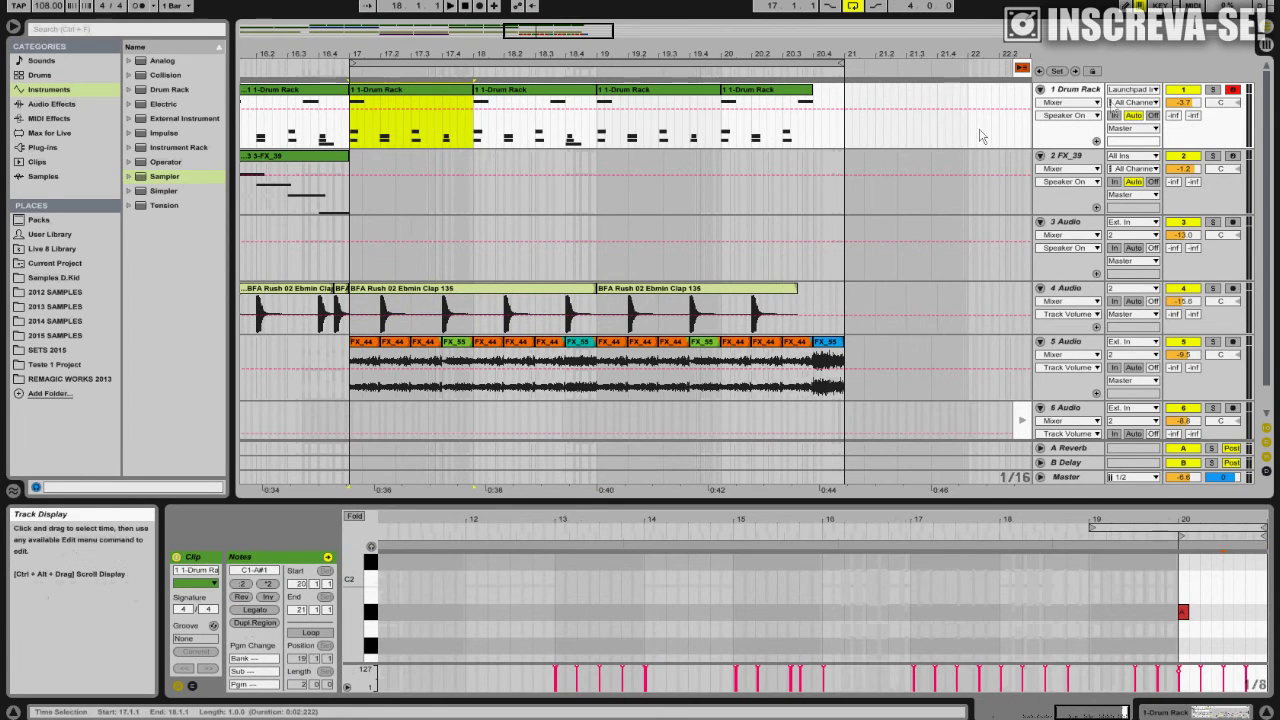
pyautogui.click(1213, 90)
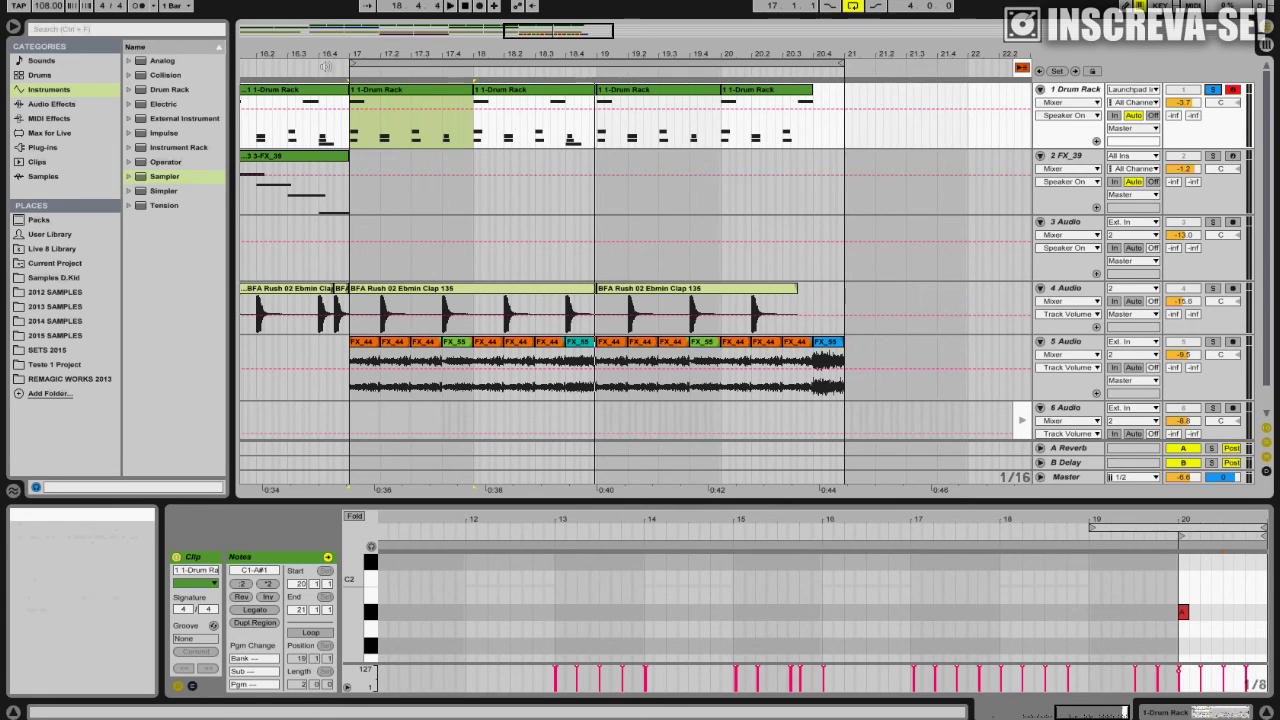
pyautogui.press('space')
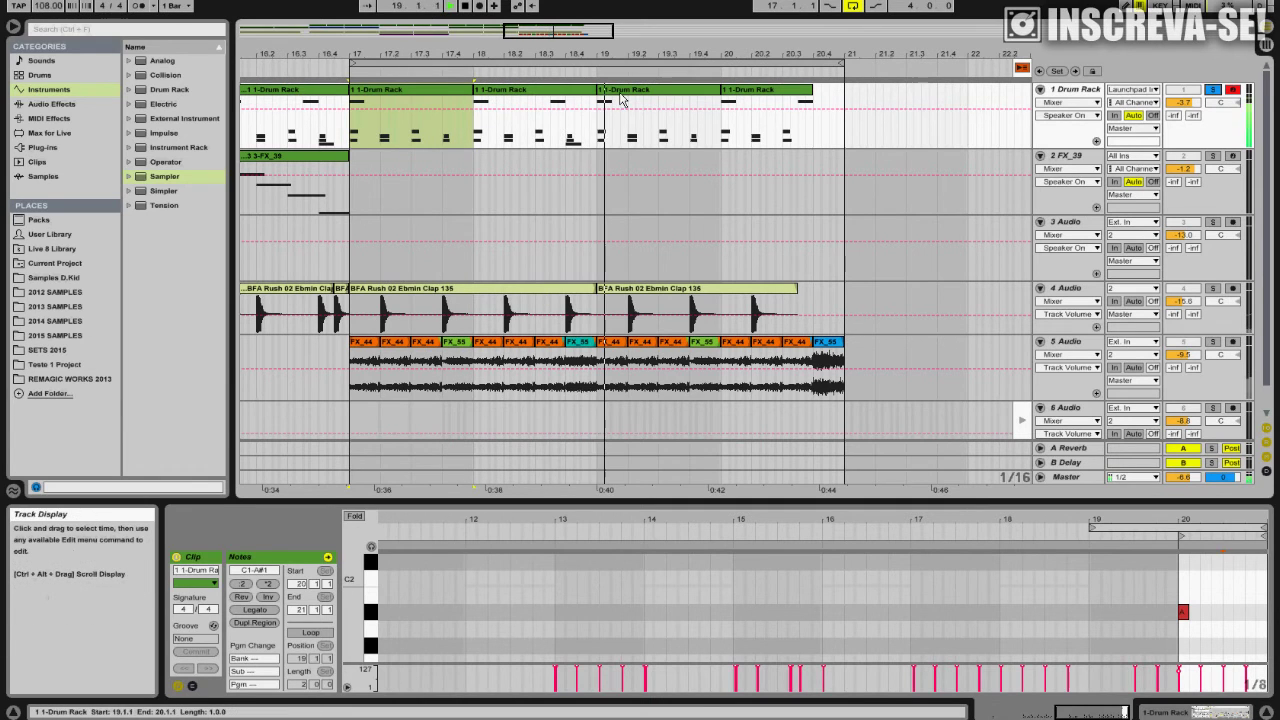
pyautogui.press('space')
# Step: Select the Drum Rack clips at bars 17 to 20 in turn to compare their notes
pyautogui.click(431, 95)
pyautogui.keyDown('shift'); pyautogui.click(484, 94); pyautogui.keyUp('shift')
pyautogui.click(484, 94)
pyautogui.click(687, 94)
pyautogui.click(738, 92)
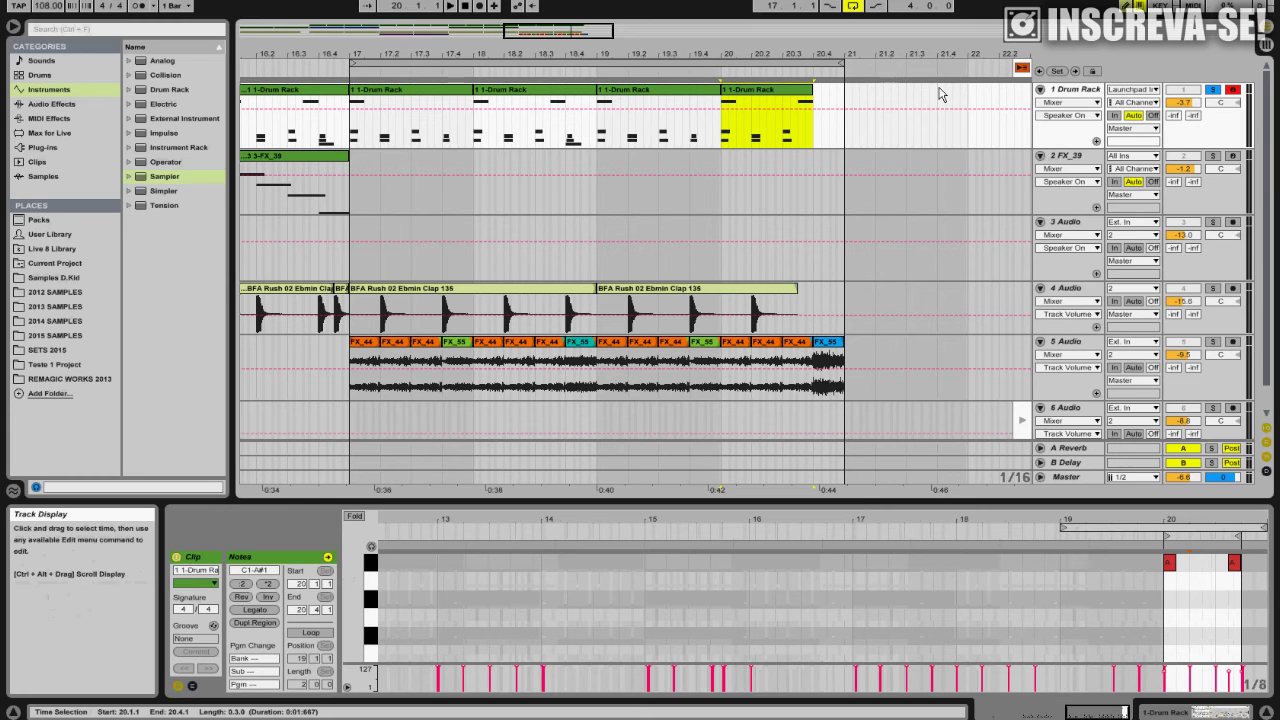
# Step: Try the Widest and Wide adaptive grid settings on the arrangement
pyautogui.moveTo(533, 34); pyautogui.dragTo(533, 32)
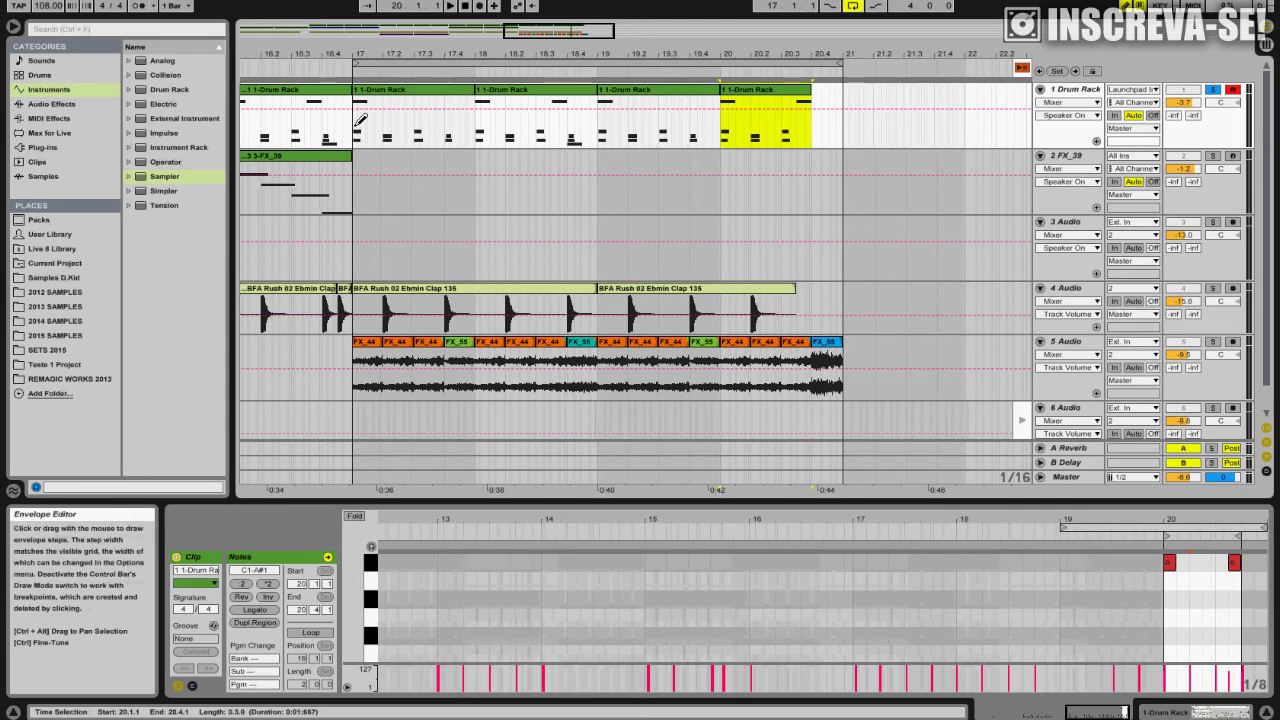
pyautogui.rightClick(430, 112)
pyautogui.click(466, 178)
pyautogui.rightClick(380, 123)
pyautogui.click(458, 184)
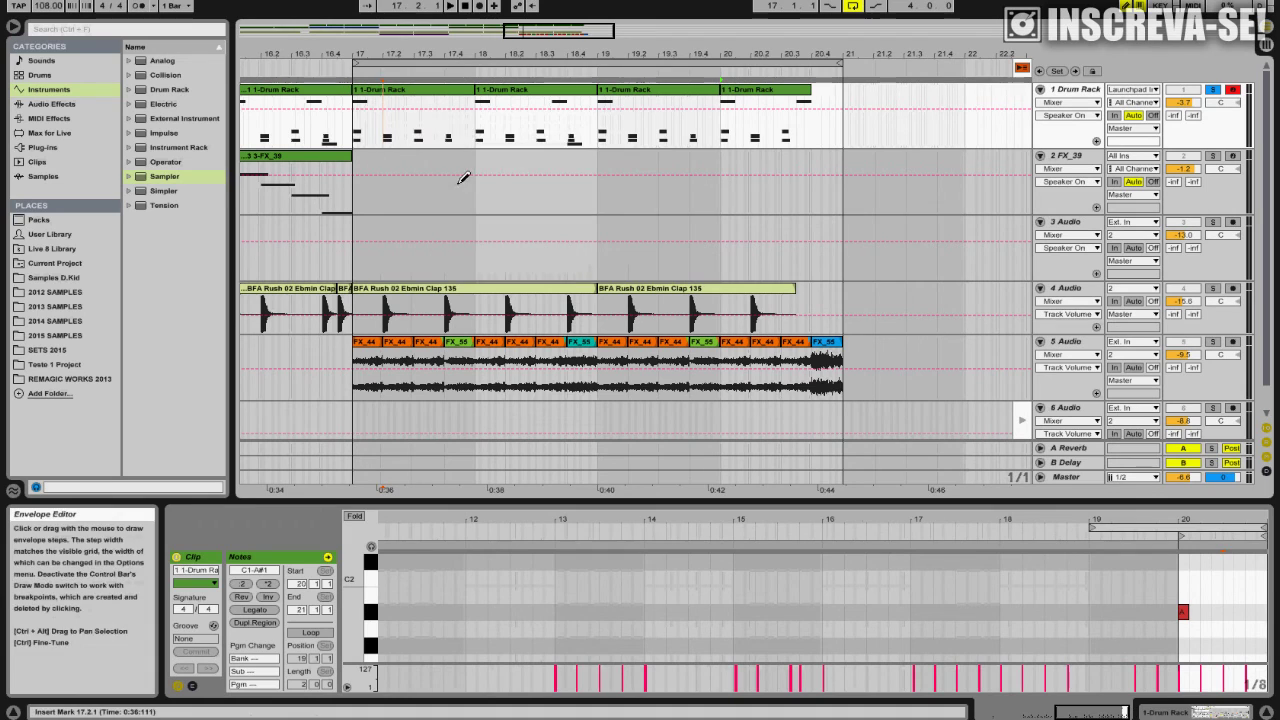
# Step: Set the arrangement's adaptive grid to Narrowest
pyautogui.rightClick(458, 136)
pyautogui.click(530, 247)
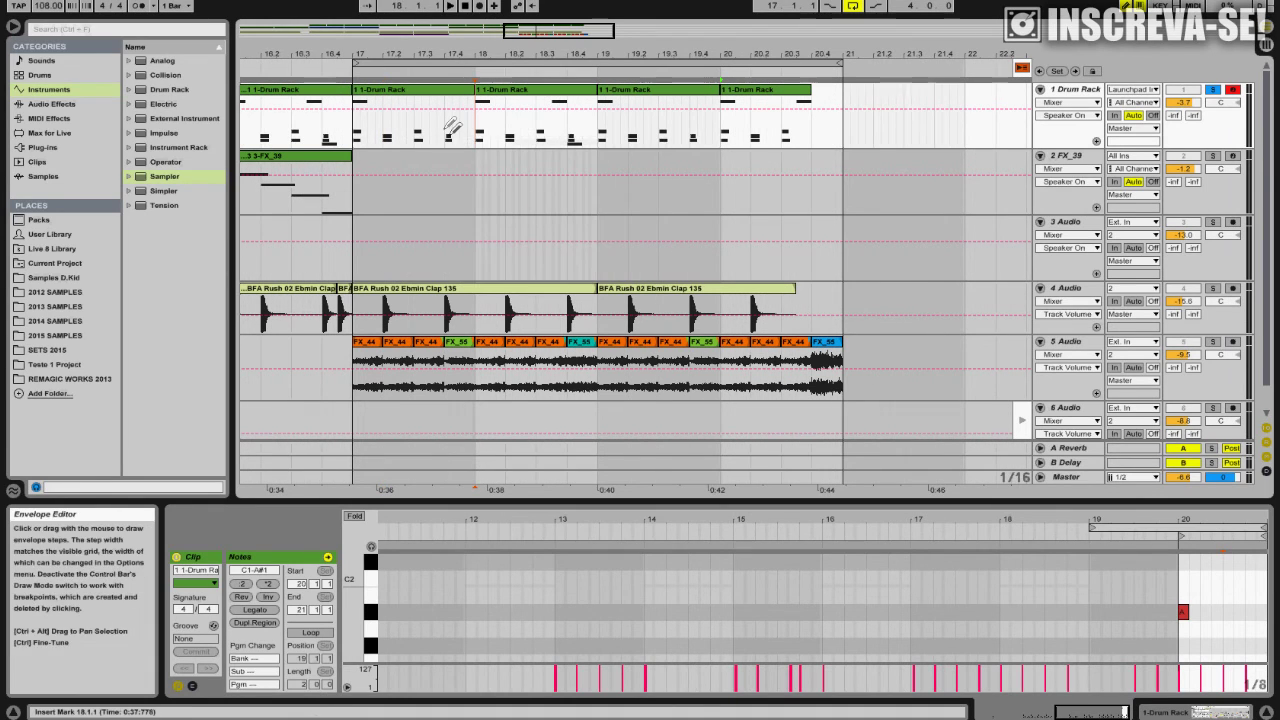
pyautogui.rightClick(447, 128)
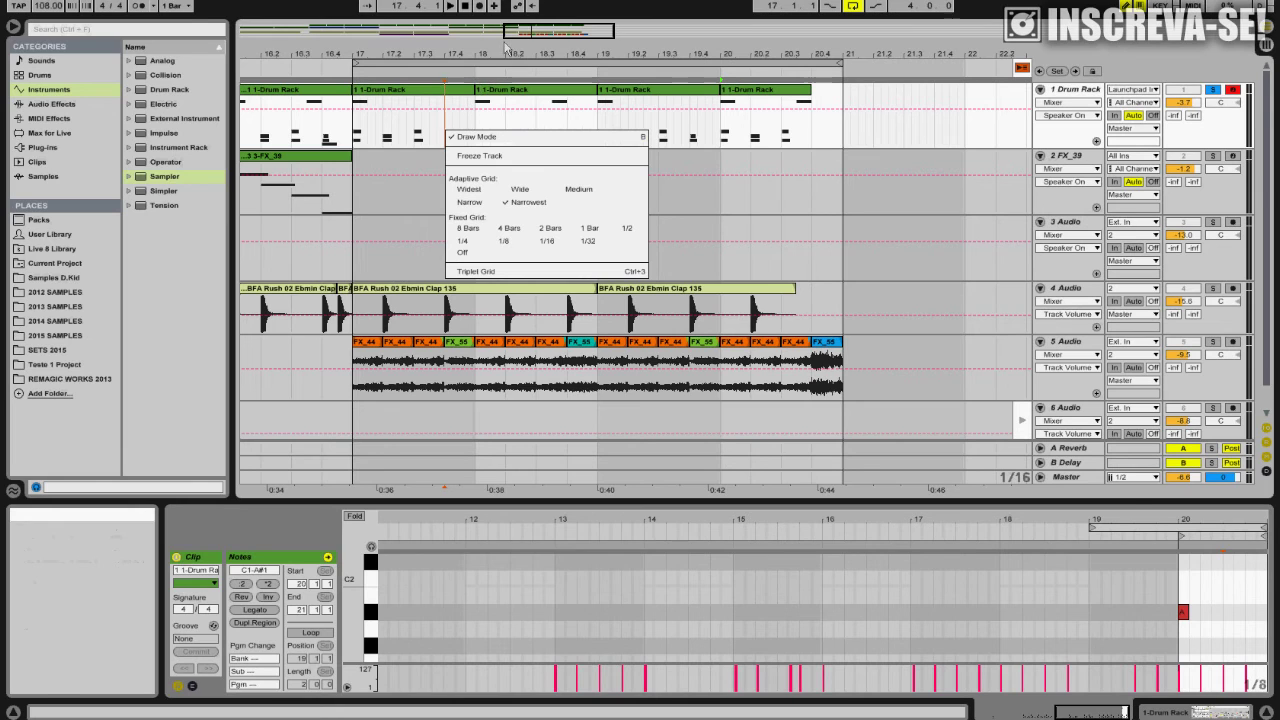
pyautogui.click(471, 231)
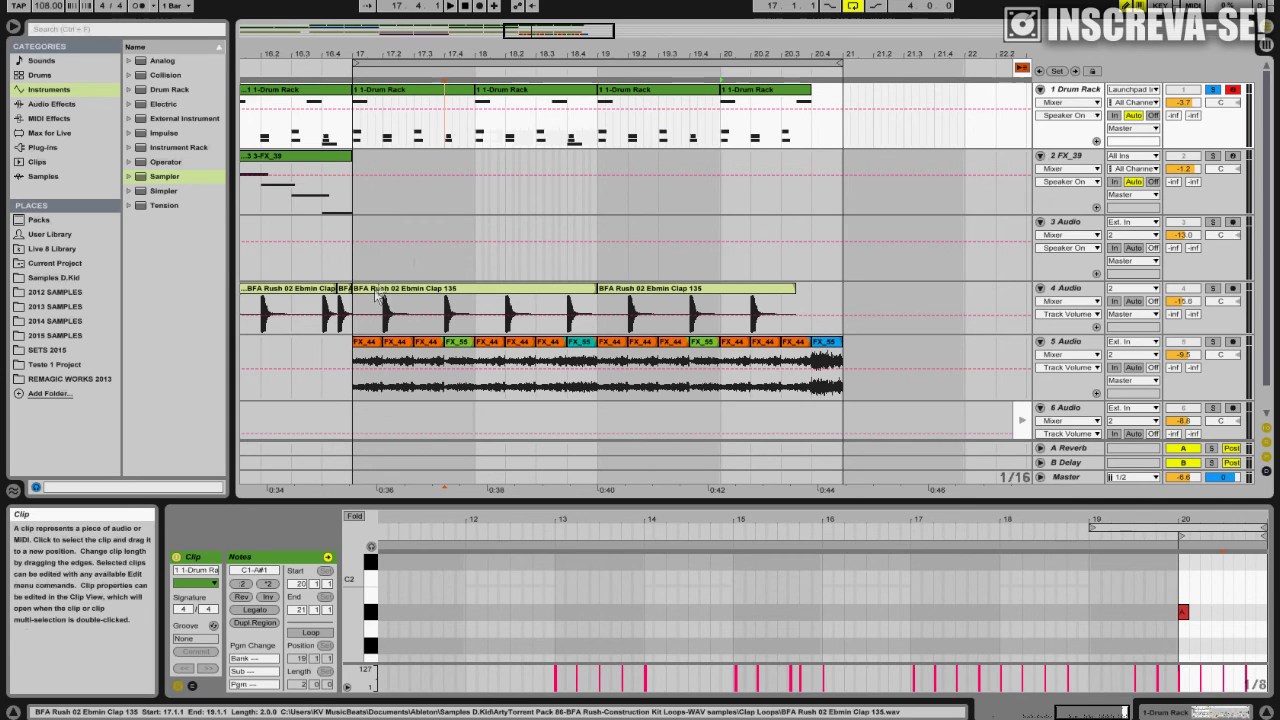
# Step: Select the Drum Rack clip at bar 17 and the FX_39 clip at bar 1 to view its notes
pyautogui.click(405, 92)
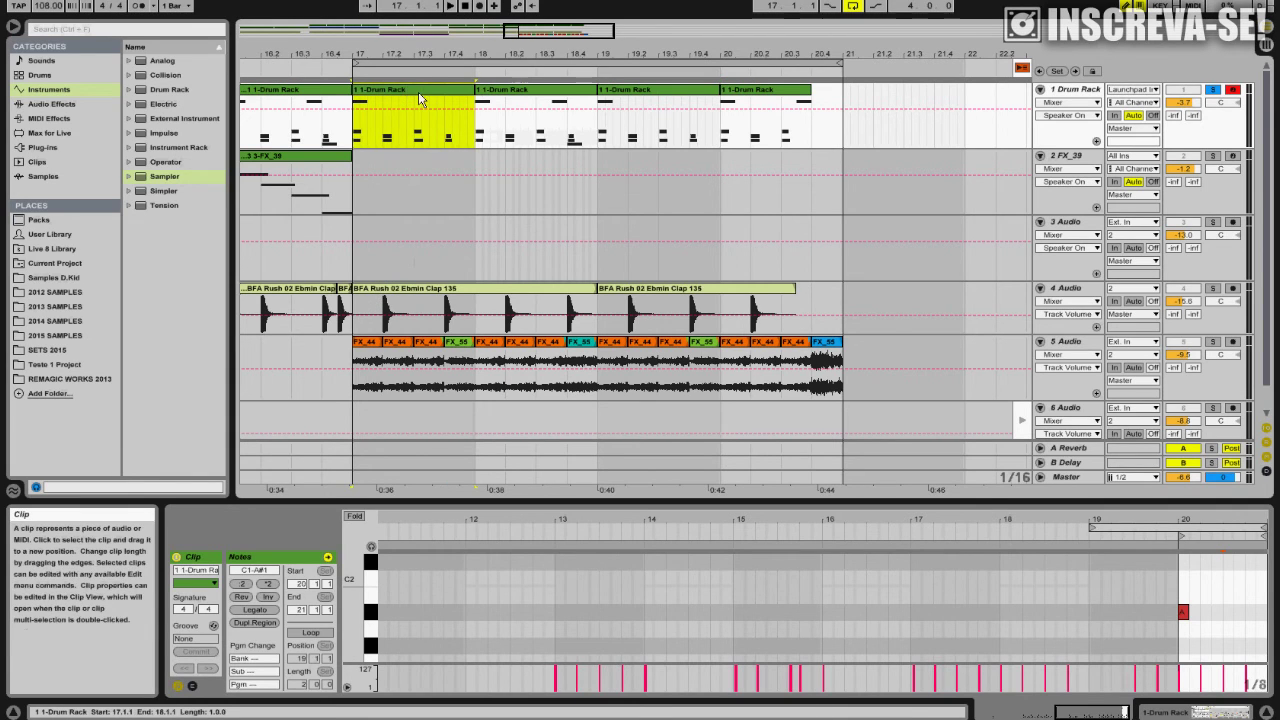
pyautogui.moveTo(528, 33); pyautogui.dragTo(318, 15)
pyautogui.click(290, 185)
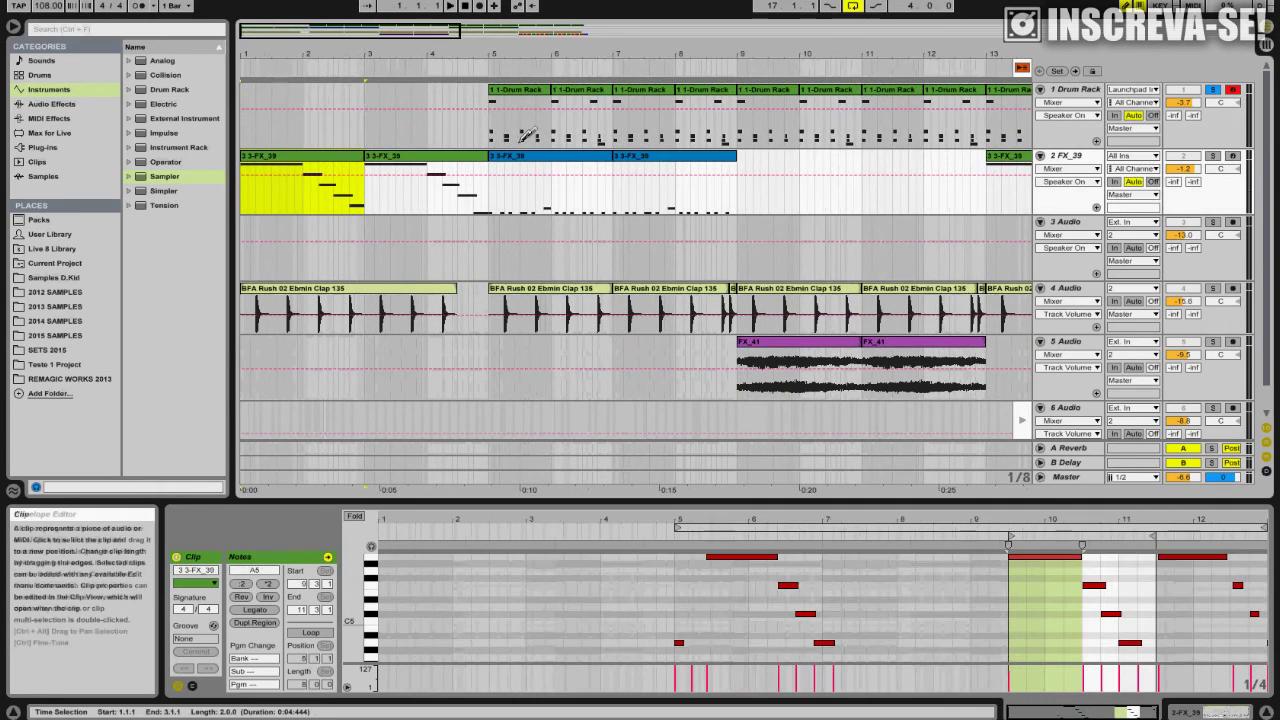
# Step: In the Session view, solo the 3 Audio track, play its FX_39 sample clip and turn the solo off
pyautogui.press('Tab')
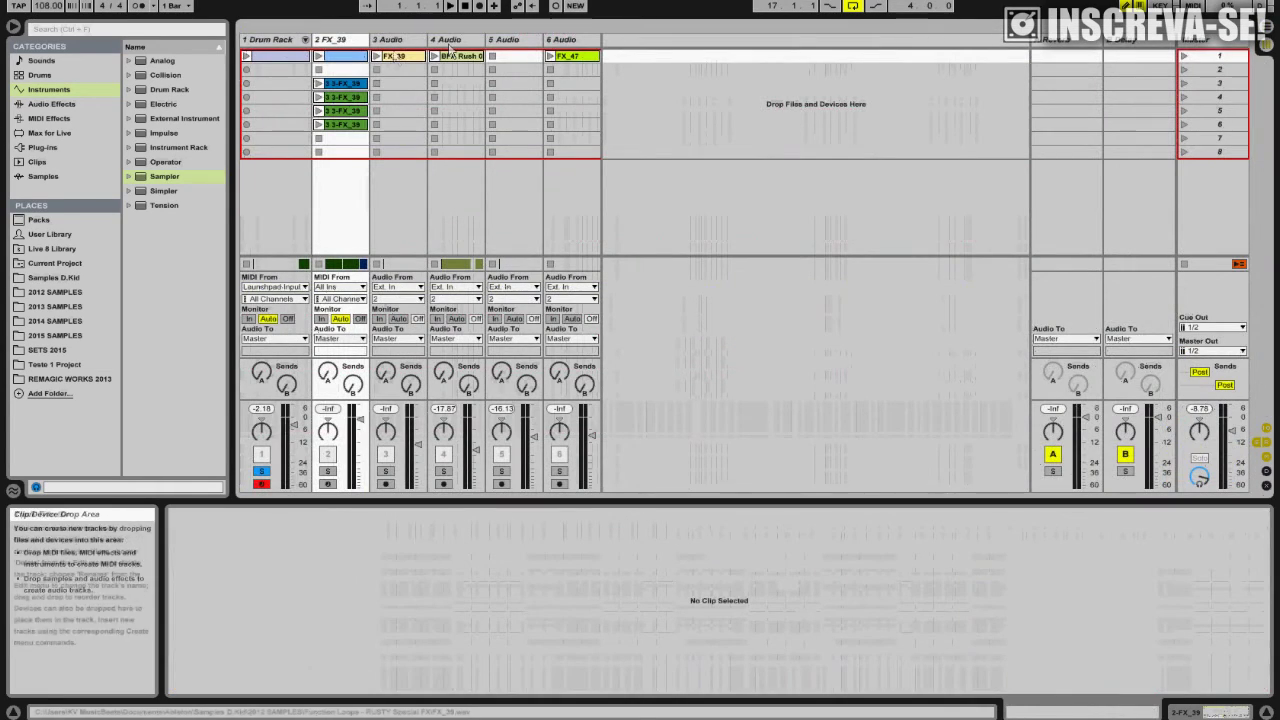
pyautogui.click(386, 471)
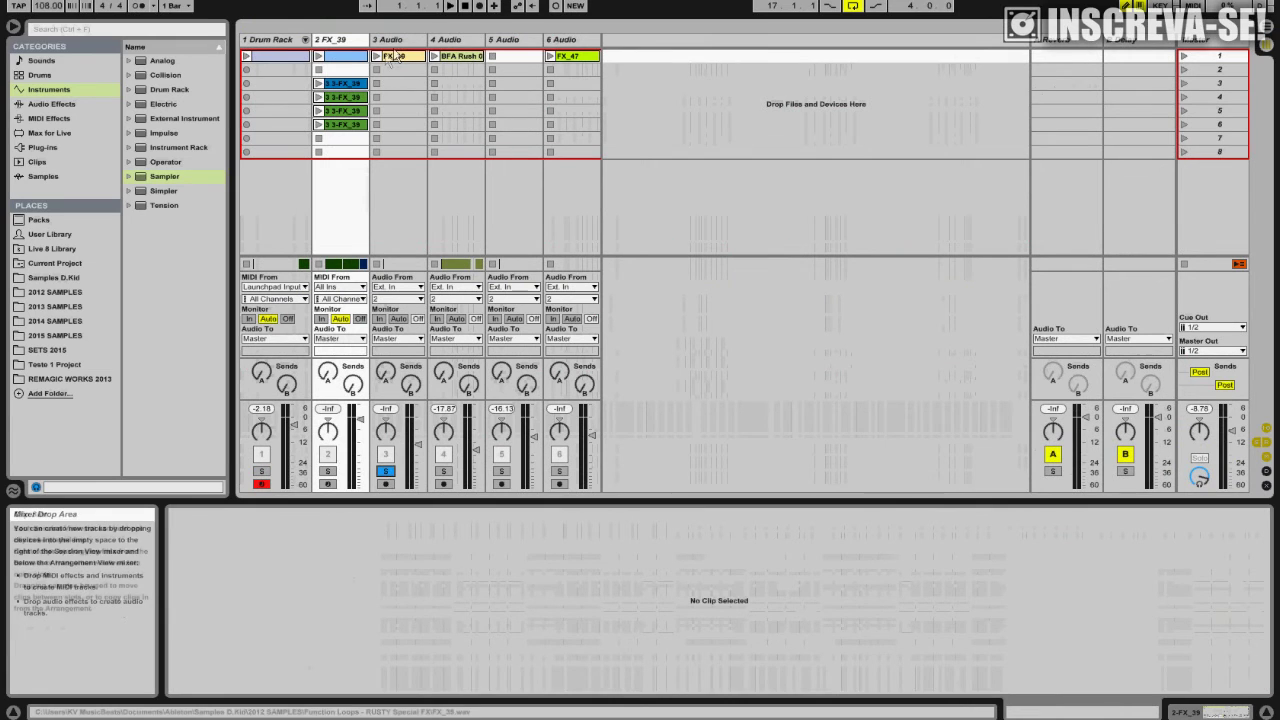
pyautogui.click(377, 56)
pyautogui.moveTo(420, 455)
pyautogui.mouseDown()
pyautogui.moveTo(418, 424)
pyautogui.moveTo(418, 444)
pyautogui.mouseUp()
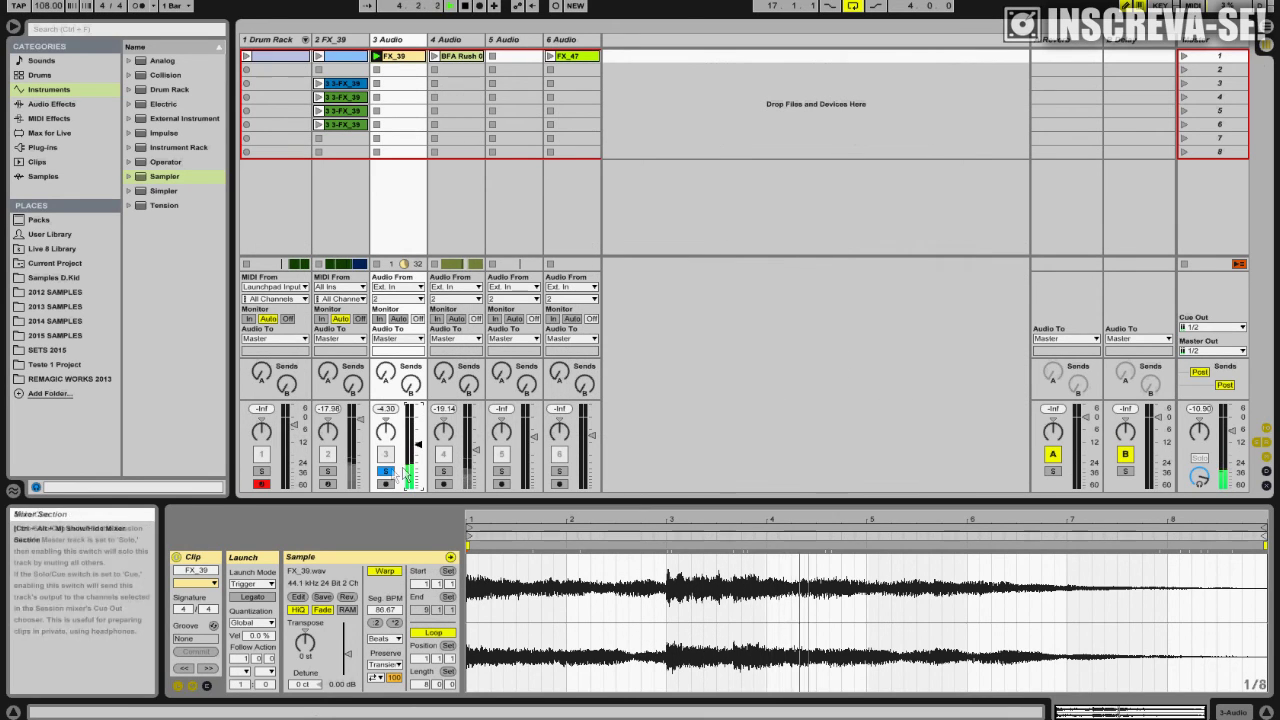
pyautogui.click(386, 471)
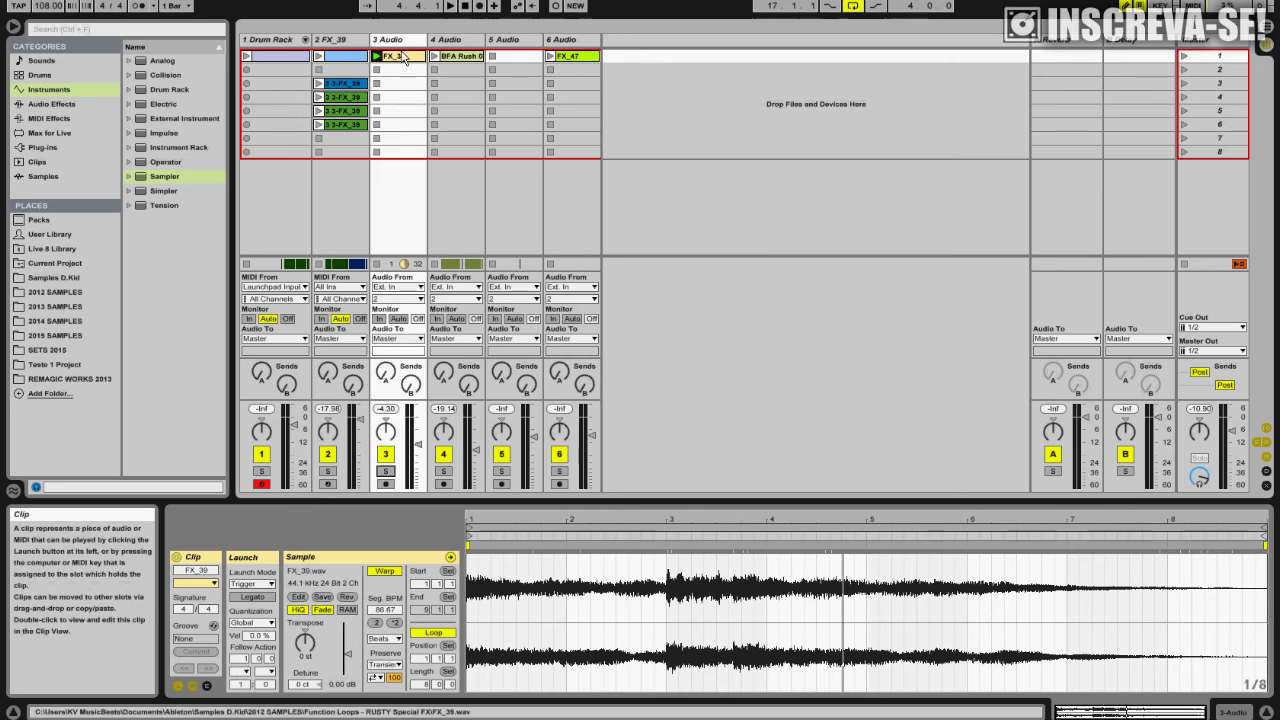
# Step: Solo the 2 FX_39 track and launch its clips in scenes 3 to 6 one after another
pyautogui.click(332, 41)
pyautogui.click(329, 471)
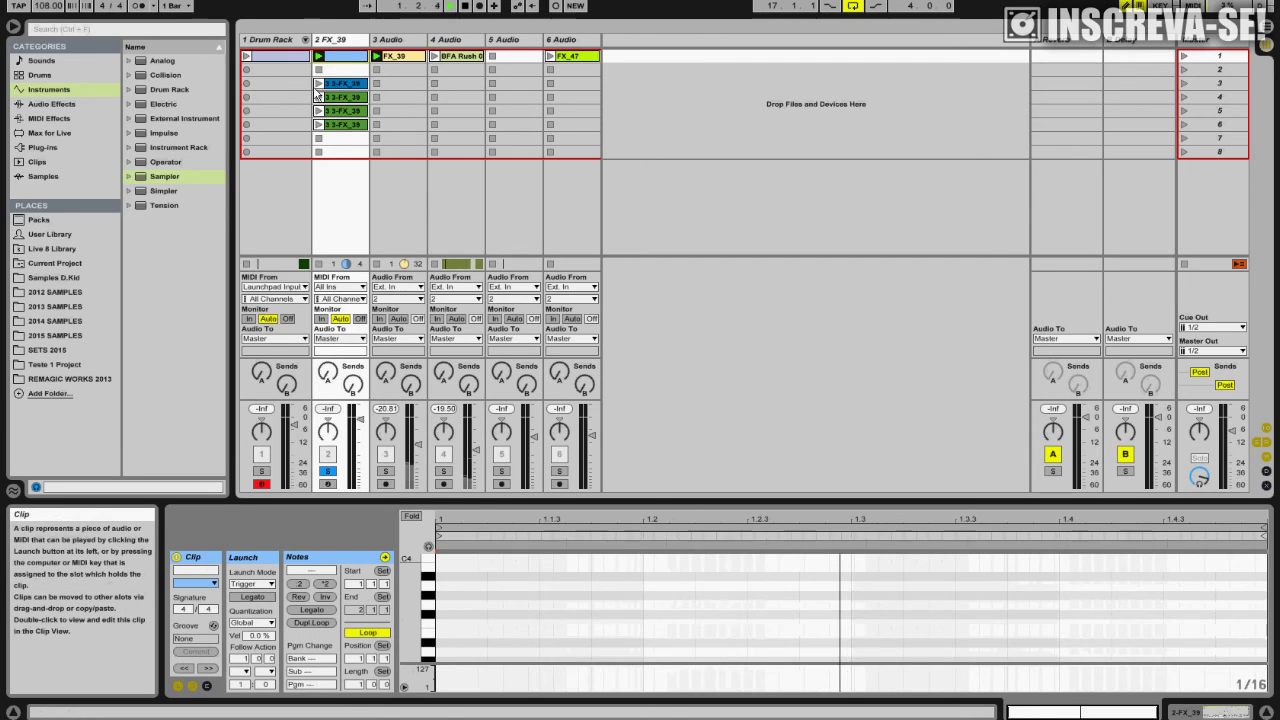
pyautogui.click(318, 84)
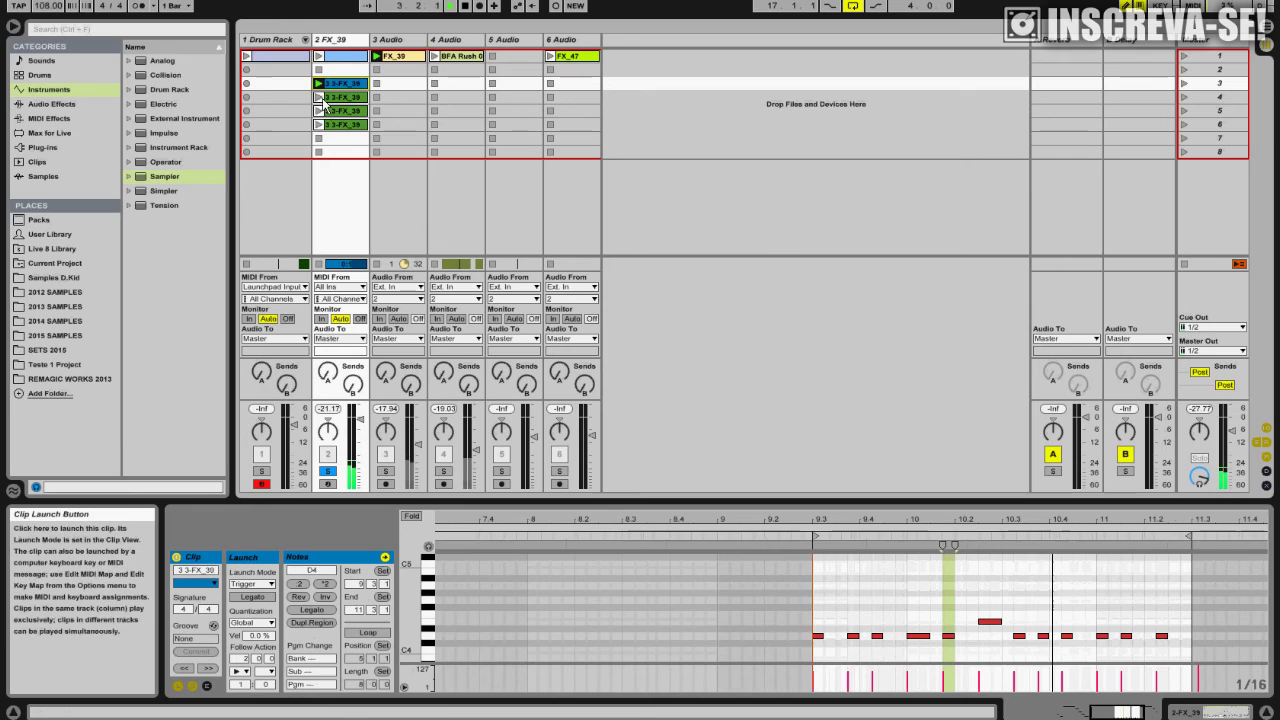
pyautogui.click(322, 102)
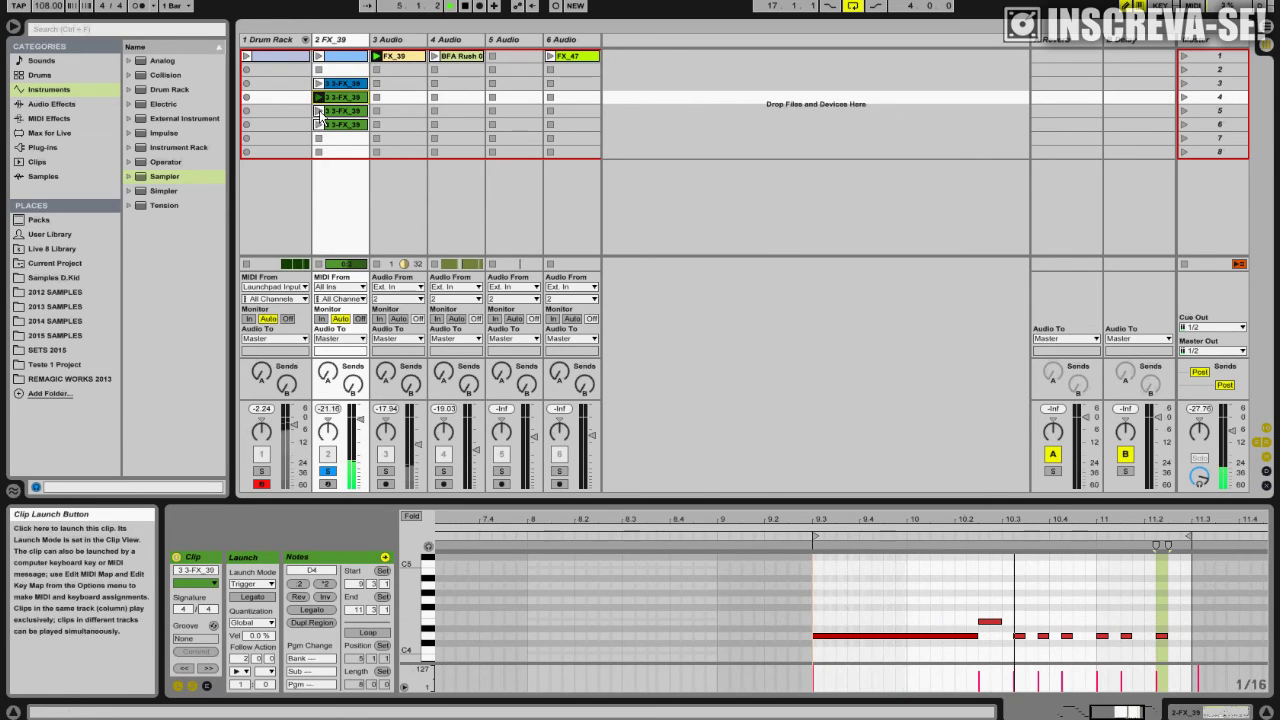
pyautogui.click(320, 113)
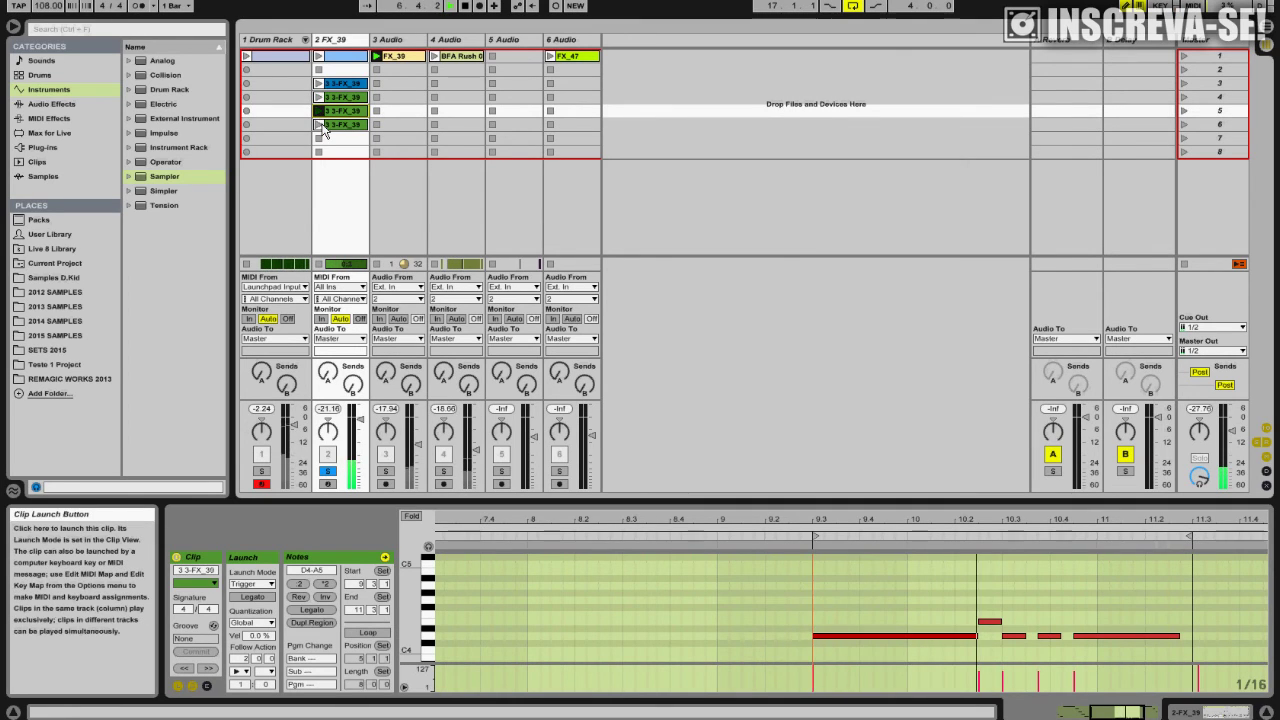
pyautogui.click(319, 125)
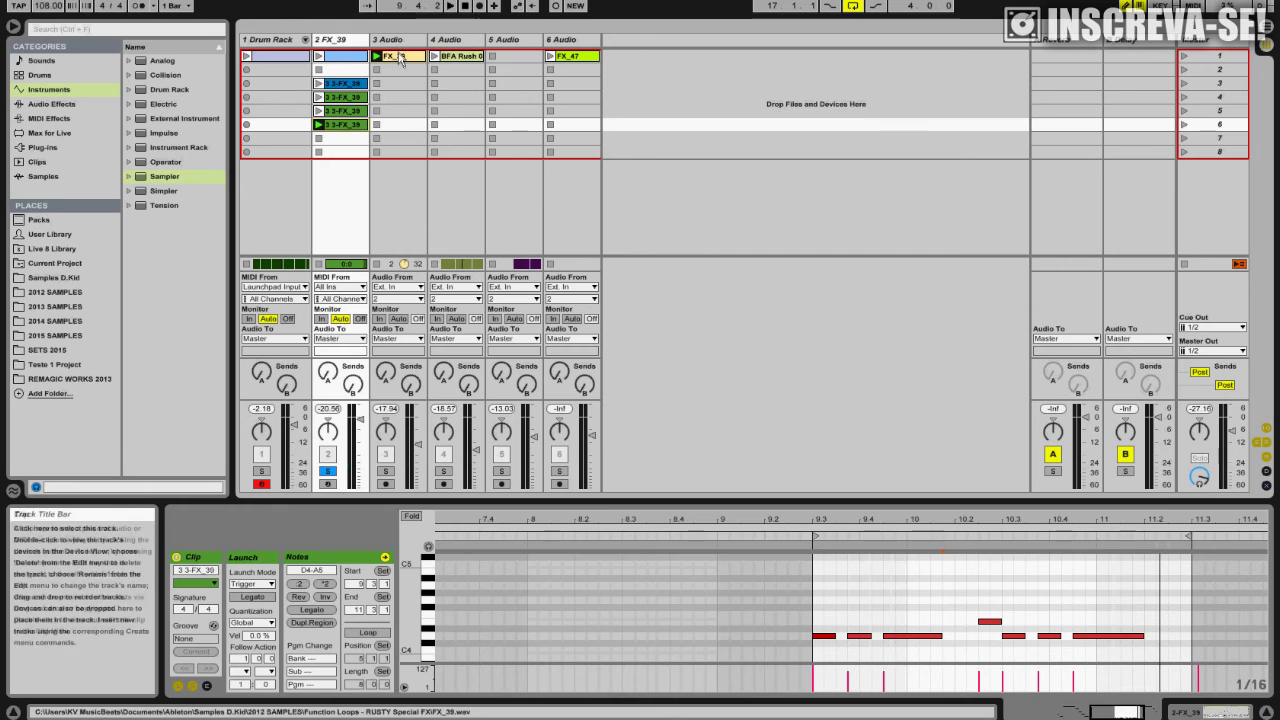
# Step: Compare the FX_39 audio clip with the 2 FX_39 track's Sampler device and return to the Arrangement view
pyautogui.click(403, 56)
pyautogui.click(361, 44)
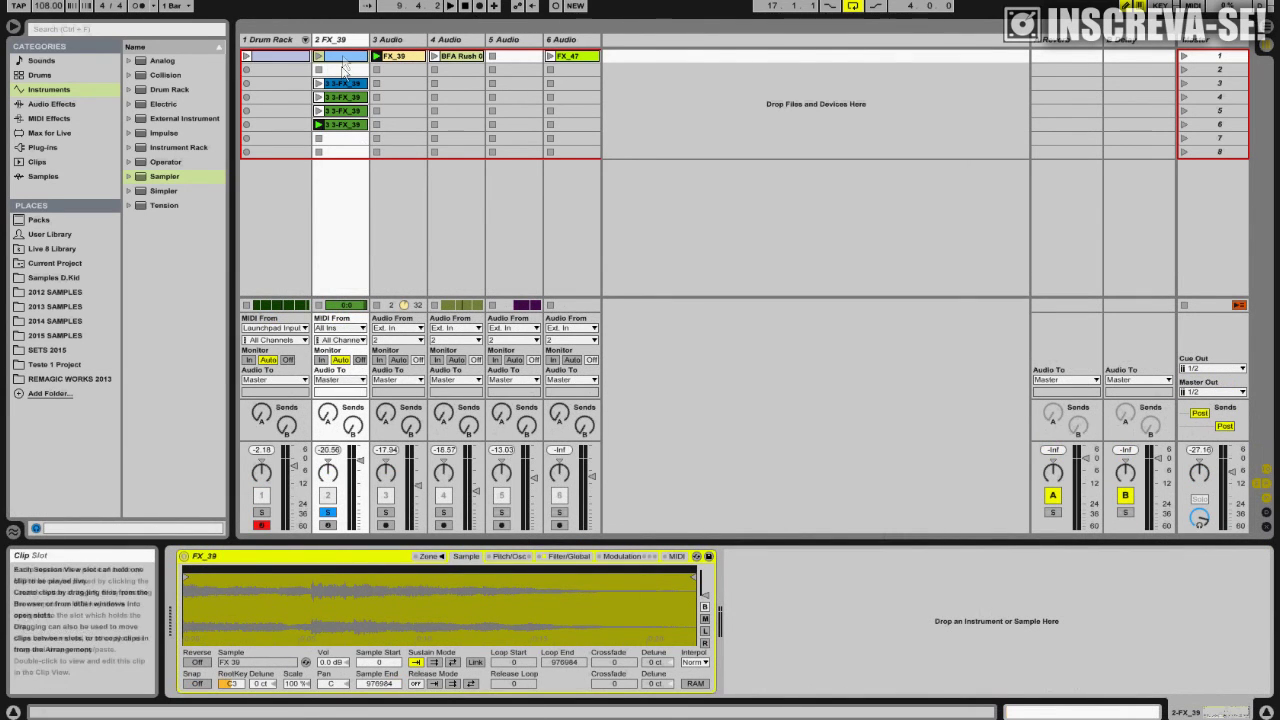
pyautogui.press('Tab')
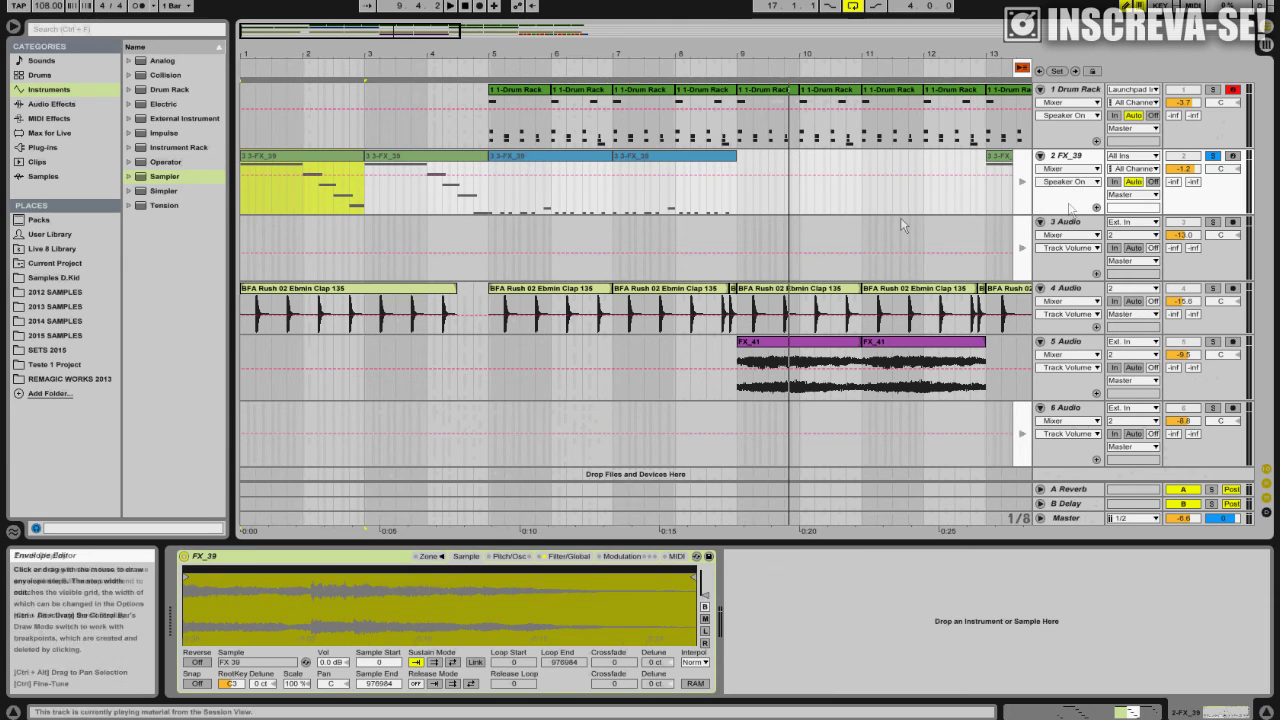
# Step: Delete the empty 3 Audio track from the arrangement
pyautogui.moveTo(421, 30); pyautogui.dragTo(421, 4)
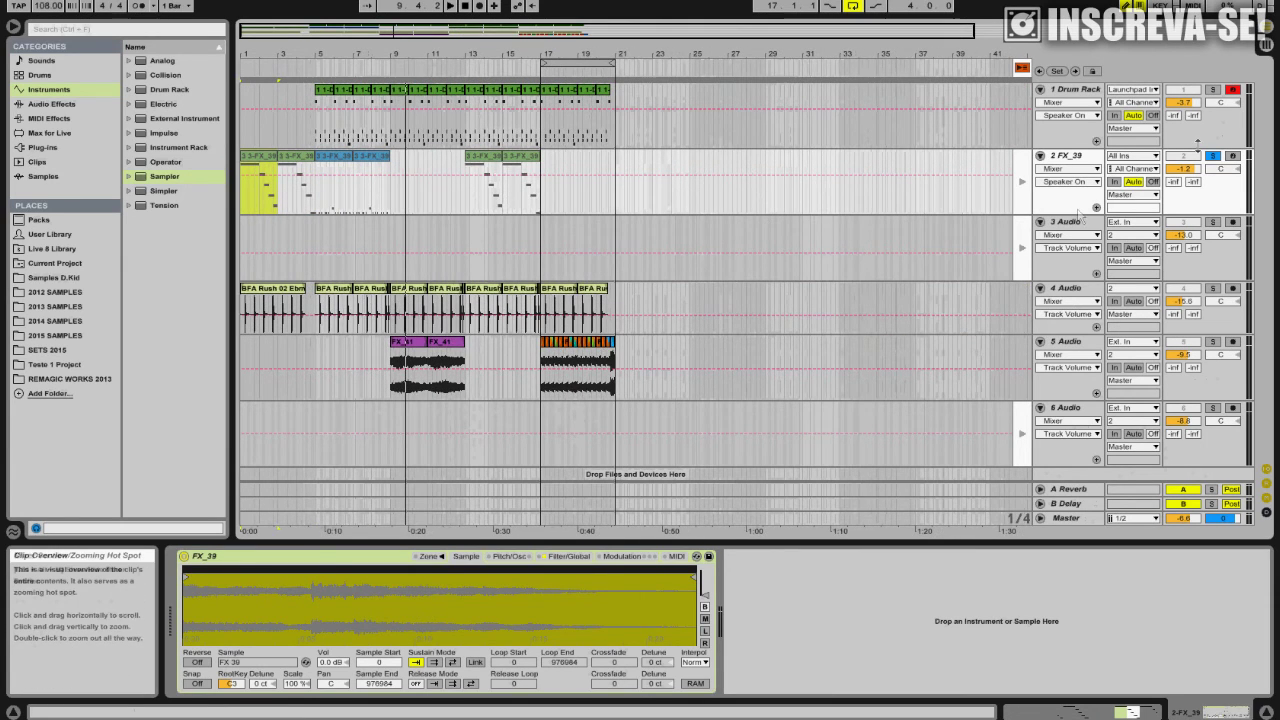
pyautogui.click(1078, 230)
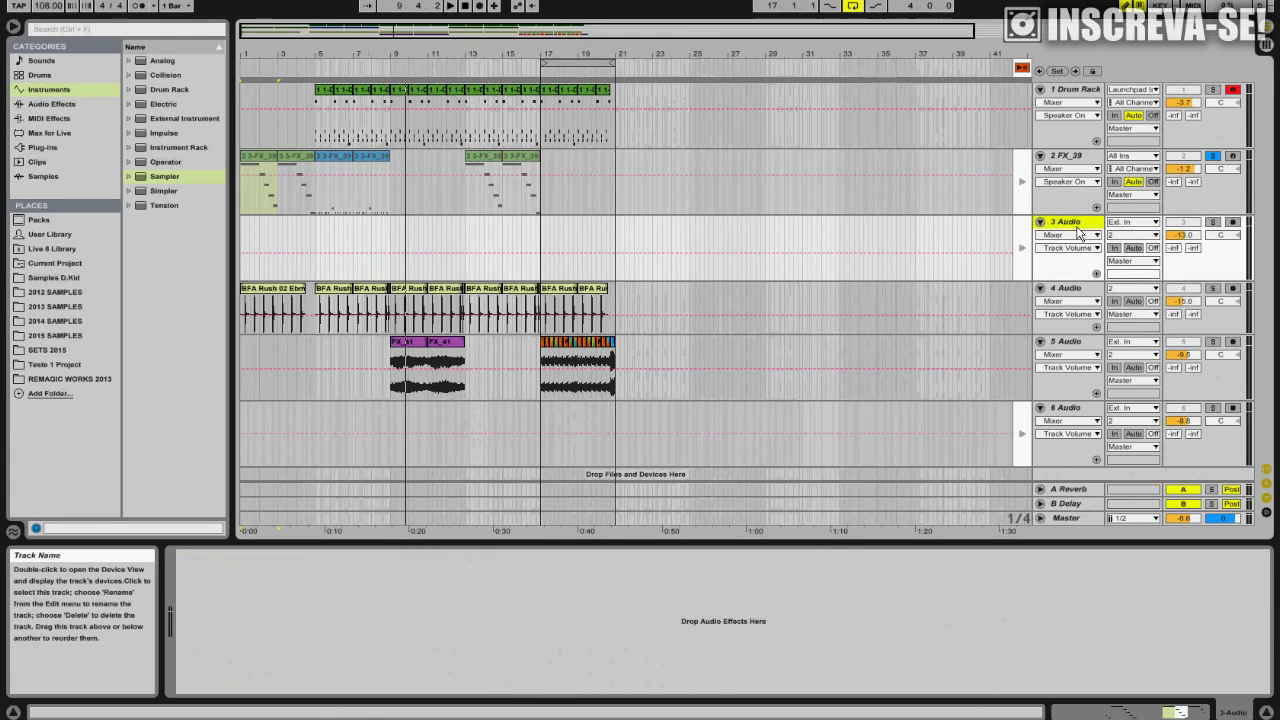
pyautogui.press('Delete')
# Step: Show the clap track's Reverb device, solo the track and play its first clip from bar 1
pyautogui.click(275, 245)
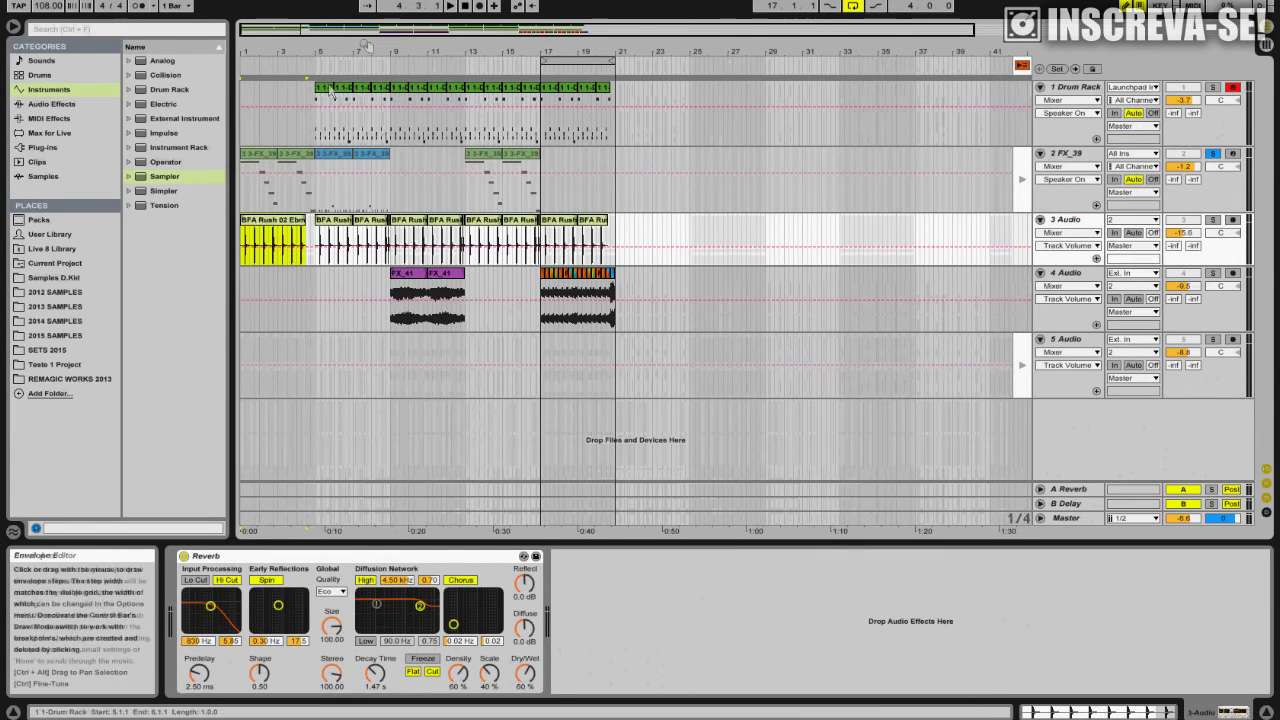
pyautogui.moveTo(385, 30); pyautogui.dragTo(390, 64)
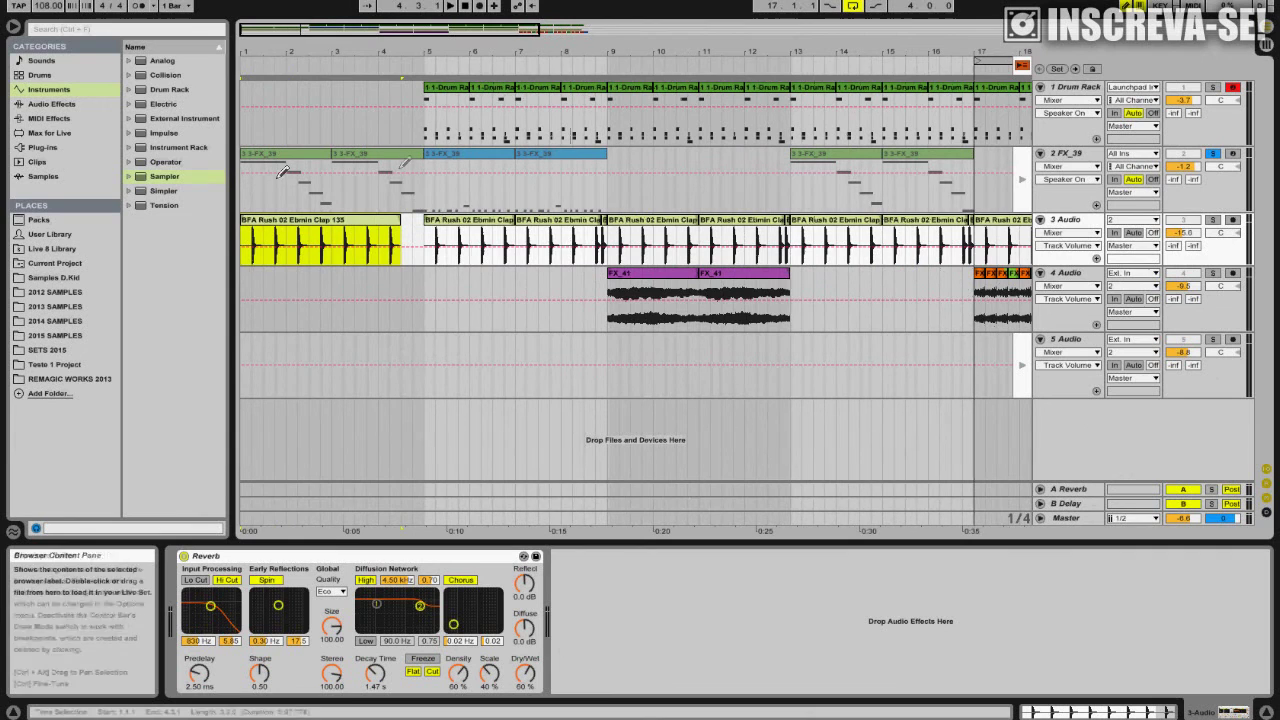
pyautogui.doubleClick(1073, 222)
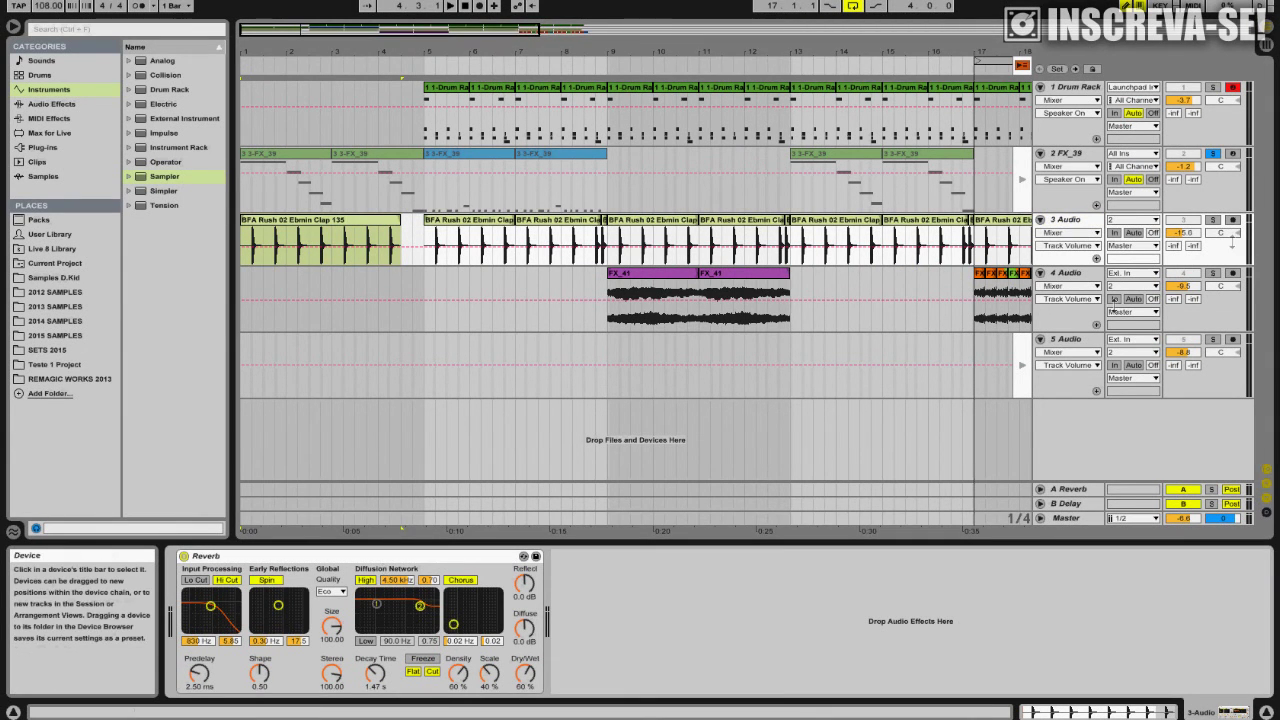
pyautogui.click(358, 225)
pyautogui.press('space')
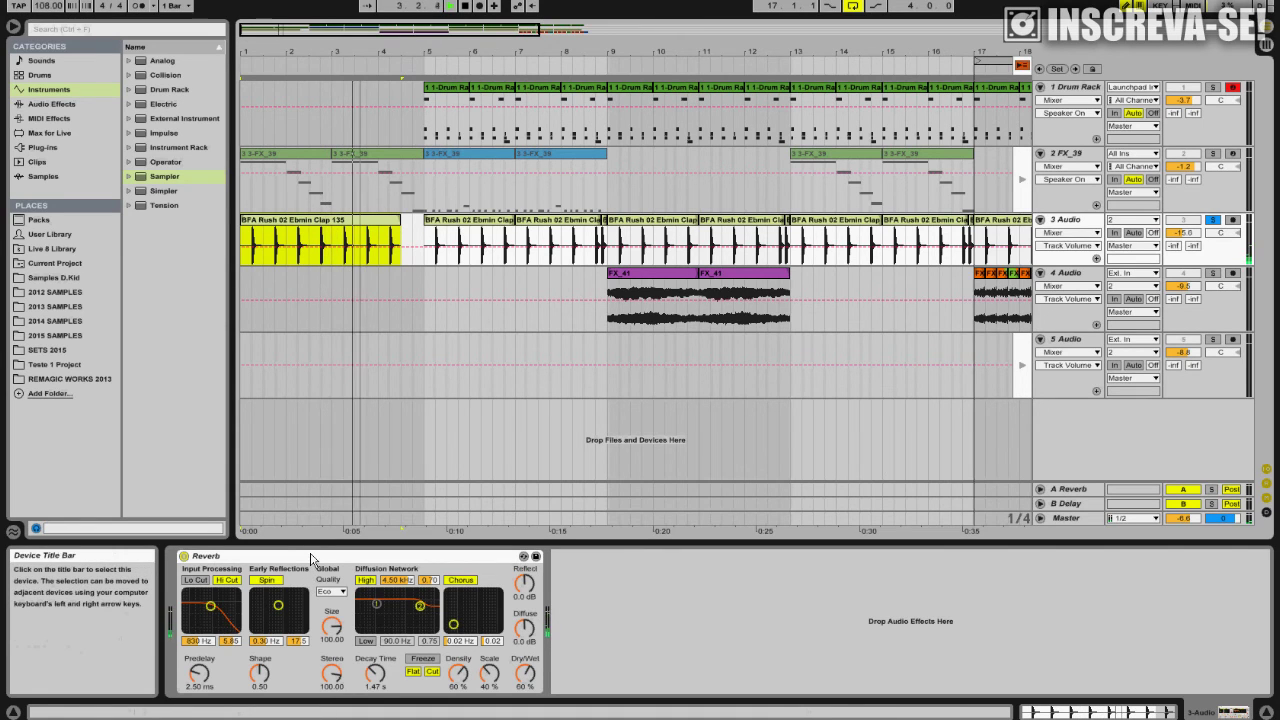
# Step: Compare the clap clips at bars 1 and 5
pyautogui.click(380, 220)
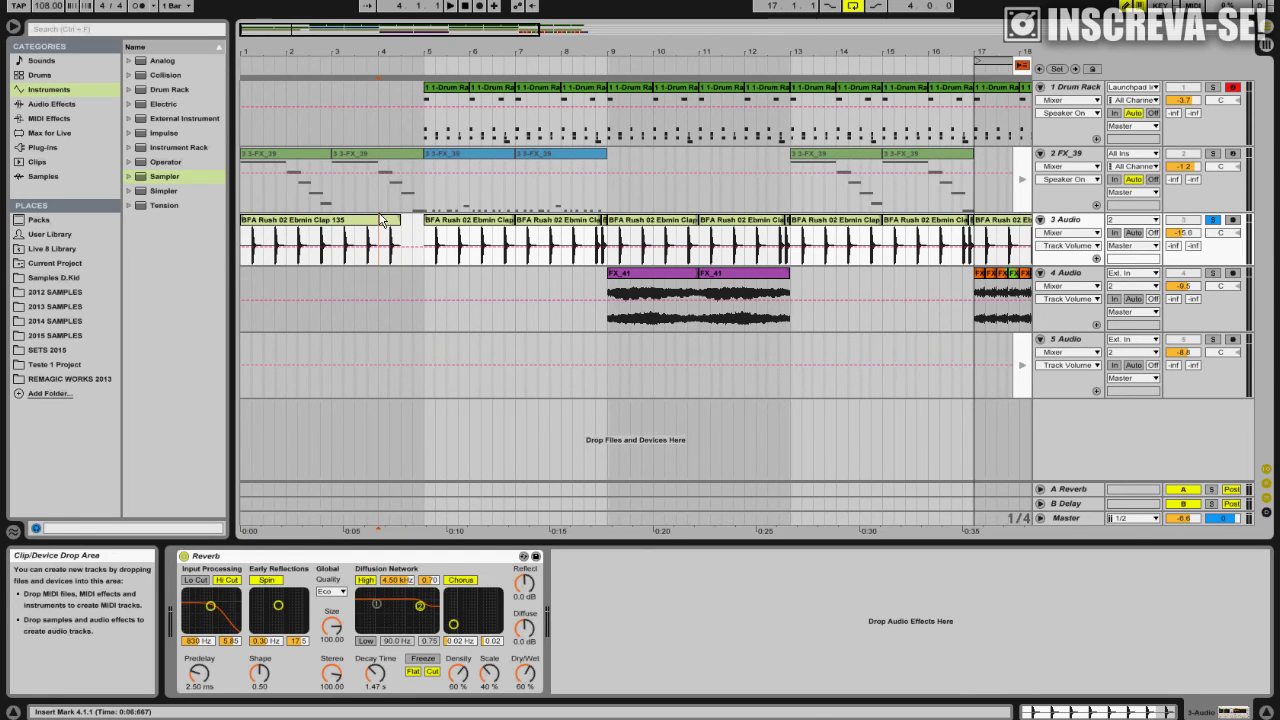
pyautogui.click(464, 222)
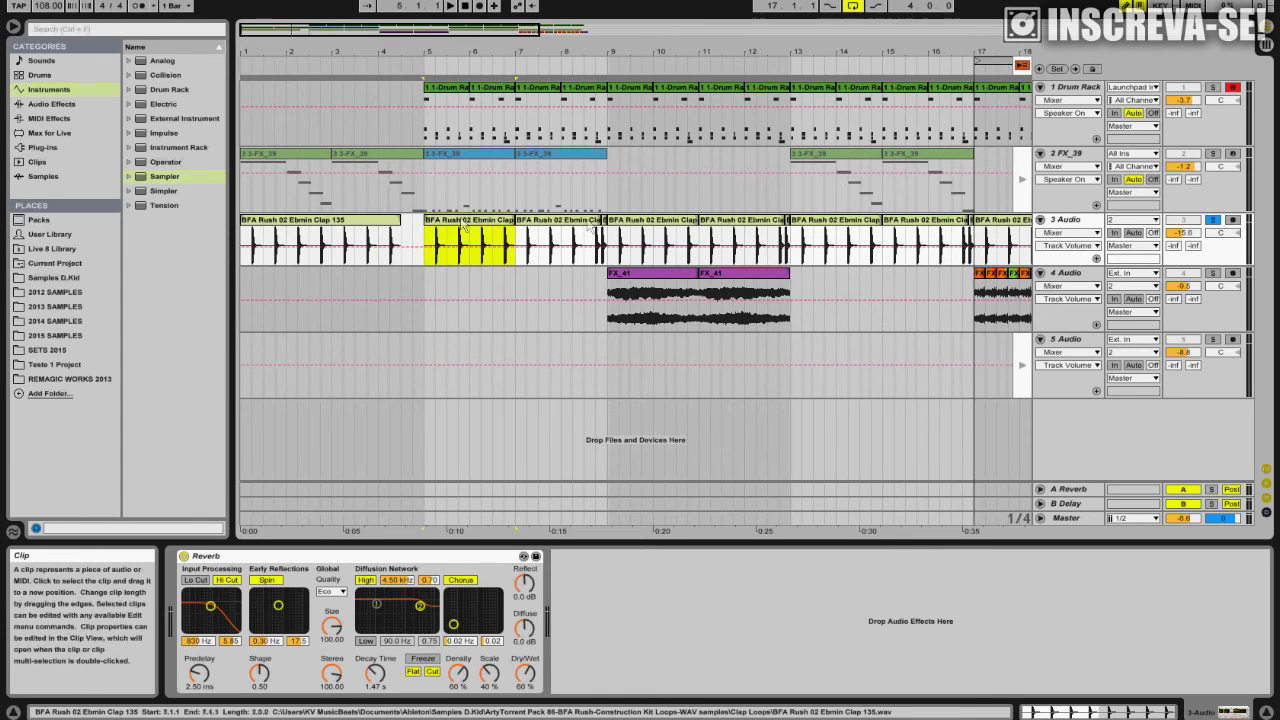
pyautogui.click(278, 238)
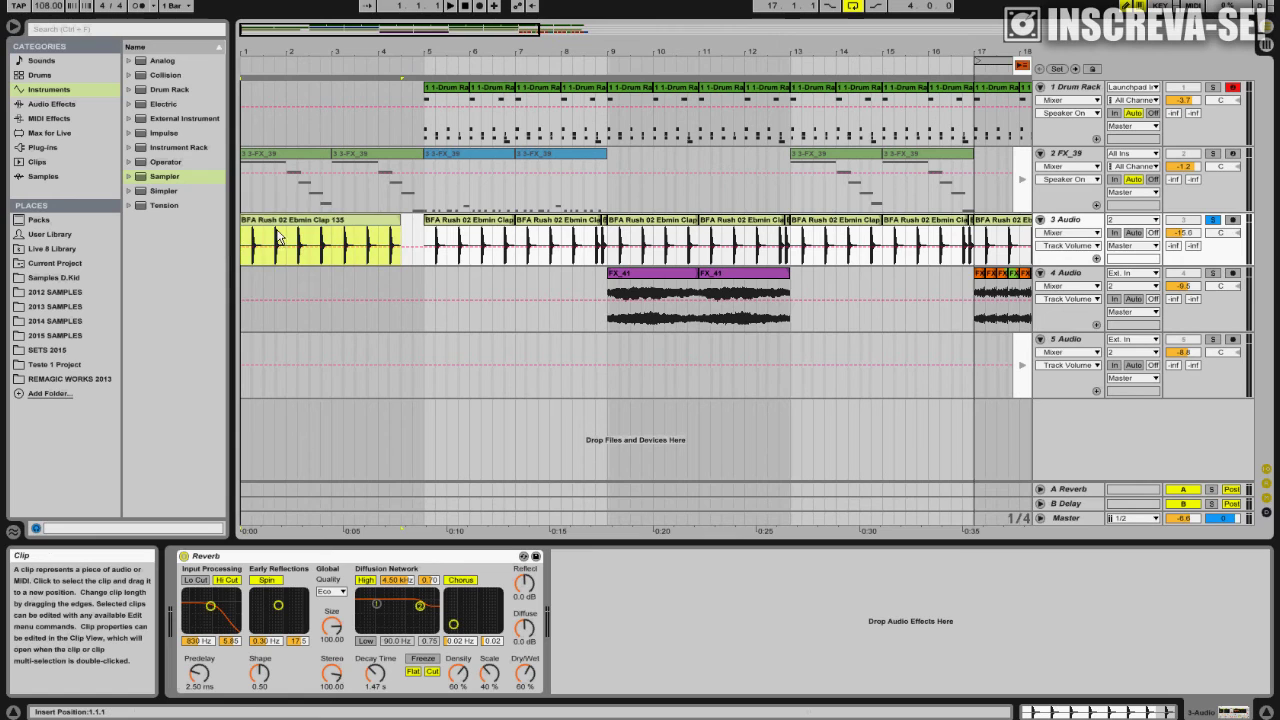
# Step: Try extending the first clap clip to bar 5 and on to bar 6, and undo both extensions
pyautogui.click(400, 220)
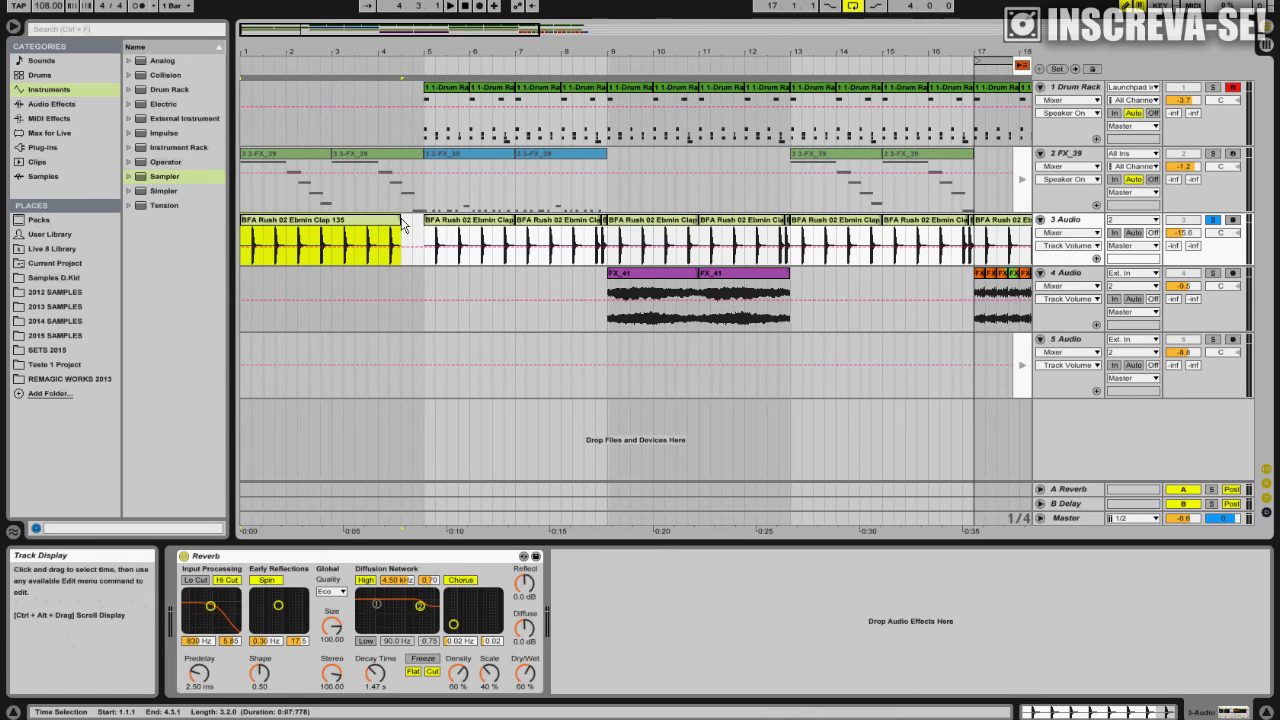
pyautogui.moveTo(402, 222); pyautogui.dragTo(421, 221)
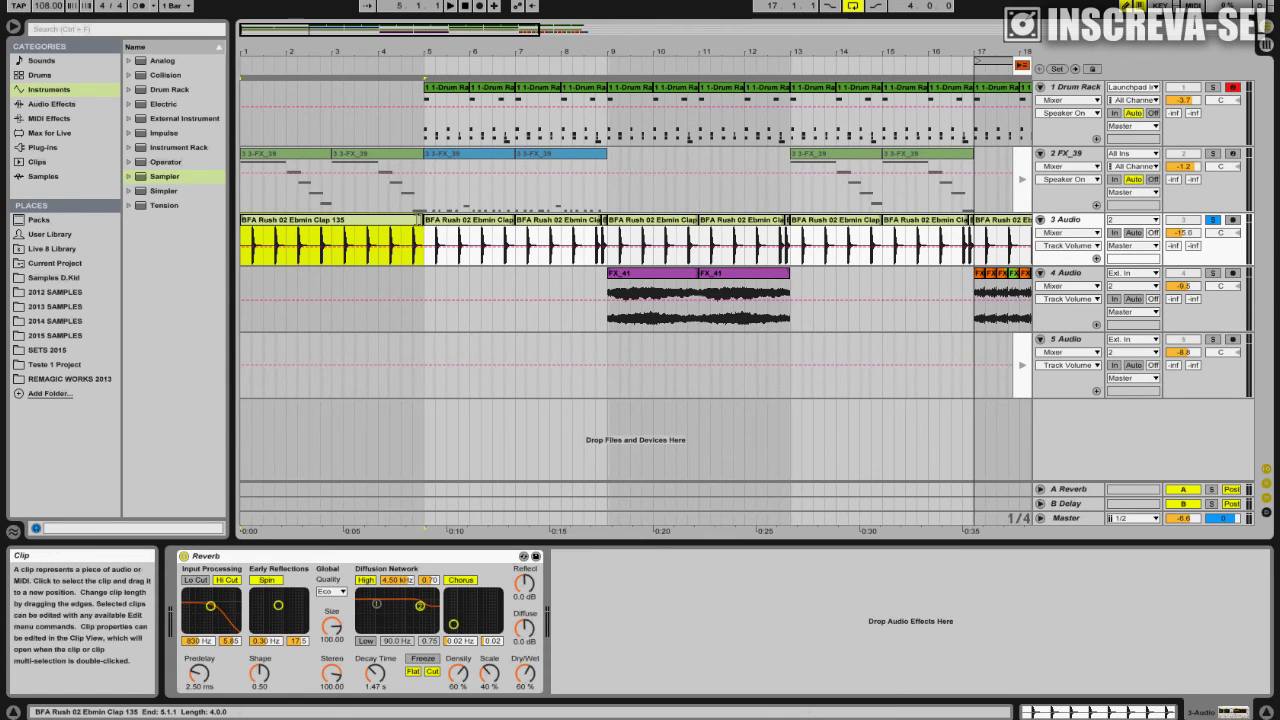
pyautogui.moveTo(421, 221); pyautogui.dragTo(472, 224)
pyautogui.click(421, 224)
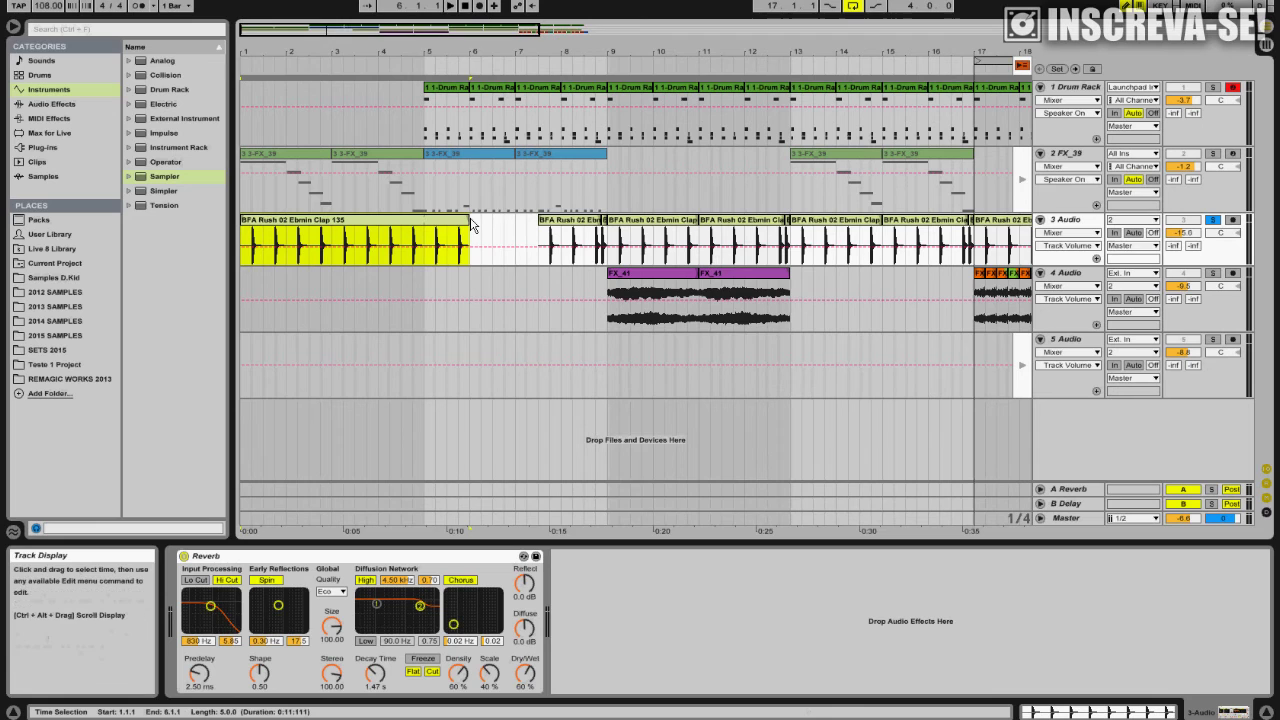
pyautogui.hotkey('ctrl', 'z')
pyautogui.hotkey('ctrl', 'z')
pyautogui.moveTo(418, 216); pyautogui.dragTo(406, 228)
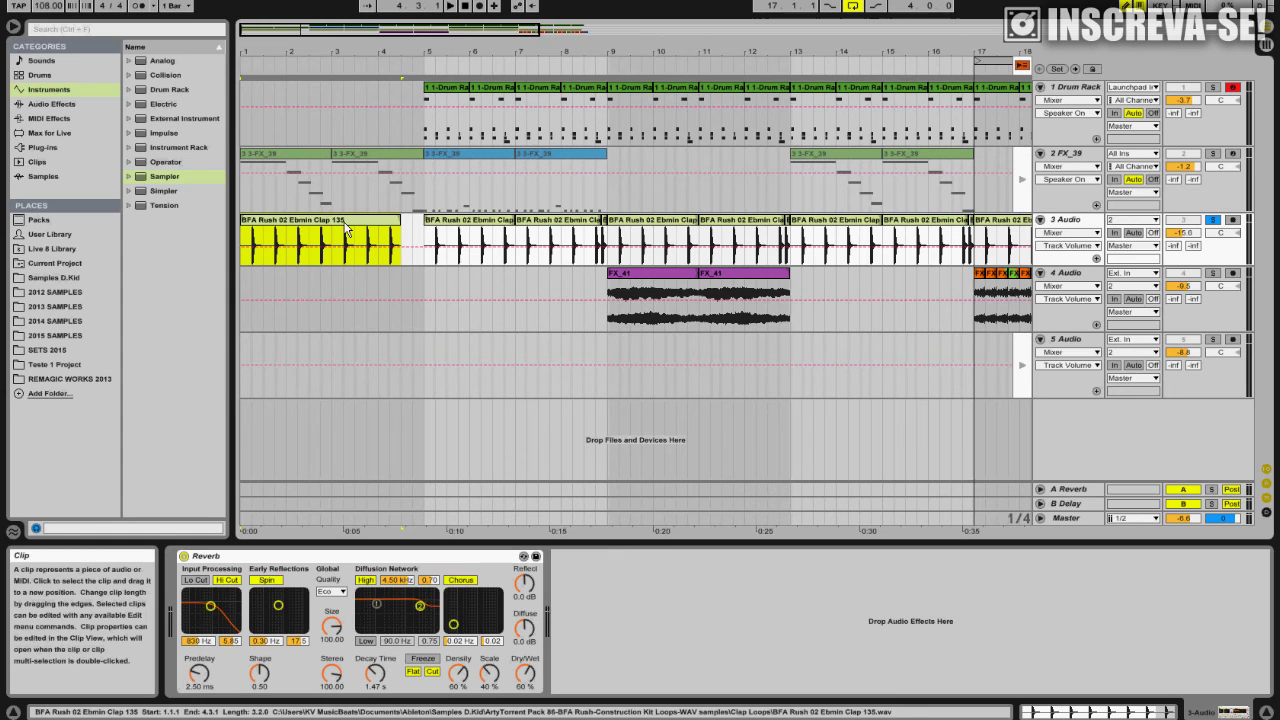
# Step: Turn off the clap track's solo and play the FX_41 clip from bar 9, briefly soloing the 4 Audio track
pyautogui.click(628, 274)
pyautogui.press('space')
pyautogui.press('space')
pyautogui.click(1213, 220)
pyautogui.press('space')
pyautogui.press('space')
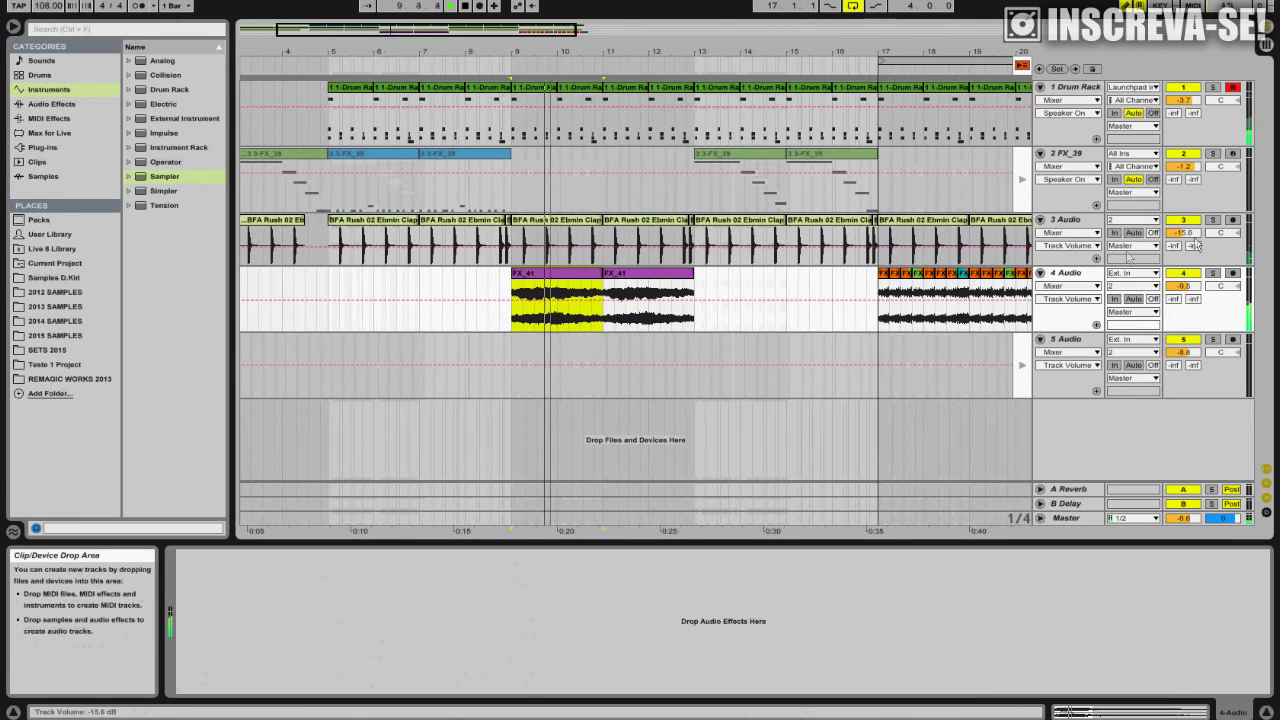
pyautogui.click(1213, 273)
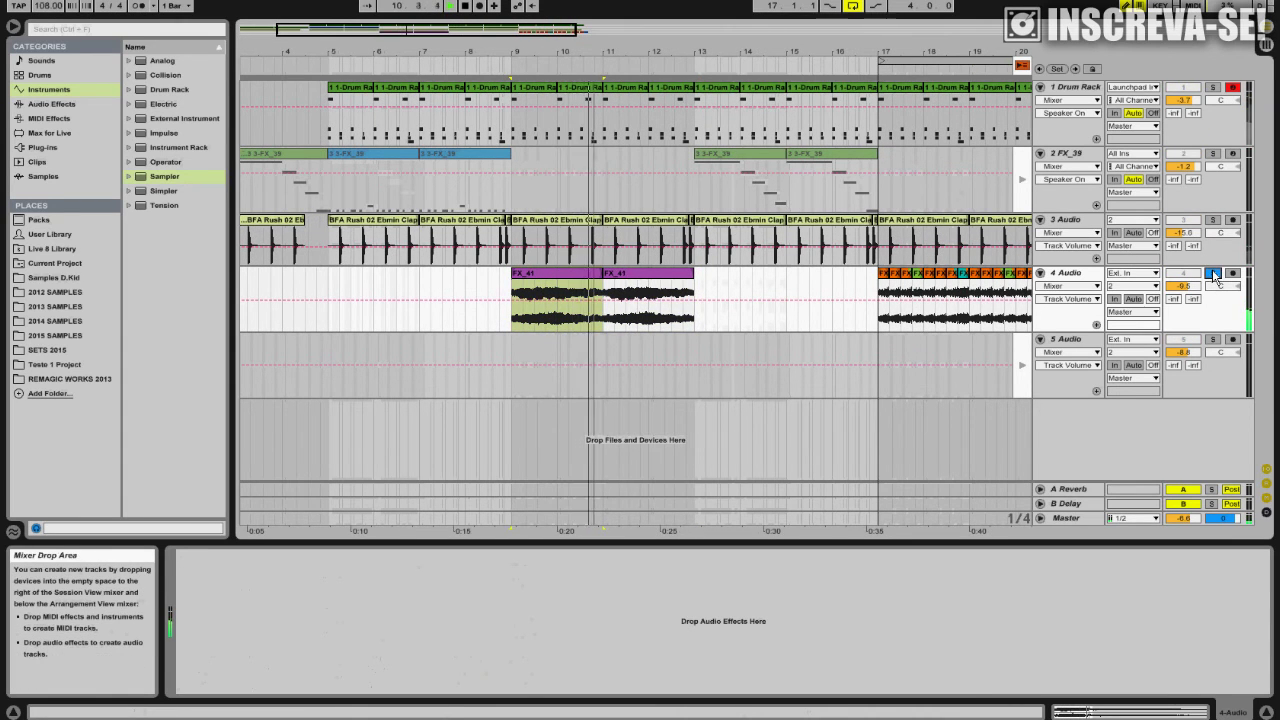
pyautogui.click(1213, 273)
# Step: Inspect the FX_44 and FX_55 clips on the 4 Audio track from bar 17 one by one, including their waveforms
pyautogui.moveTo(436, 28); pyautogui.dragTo(598, 90)
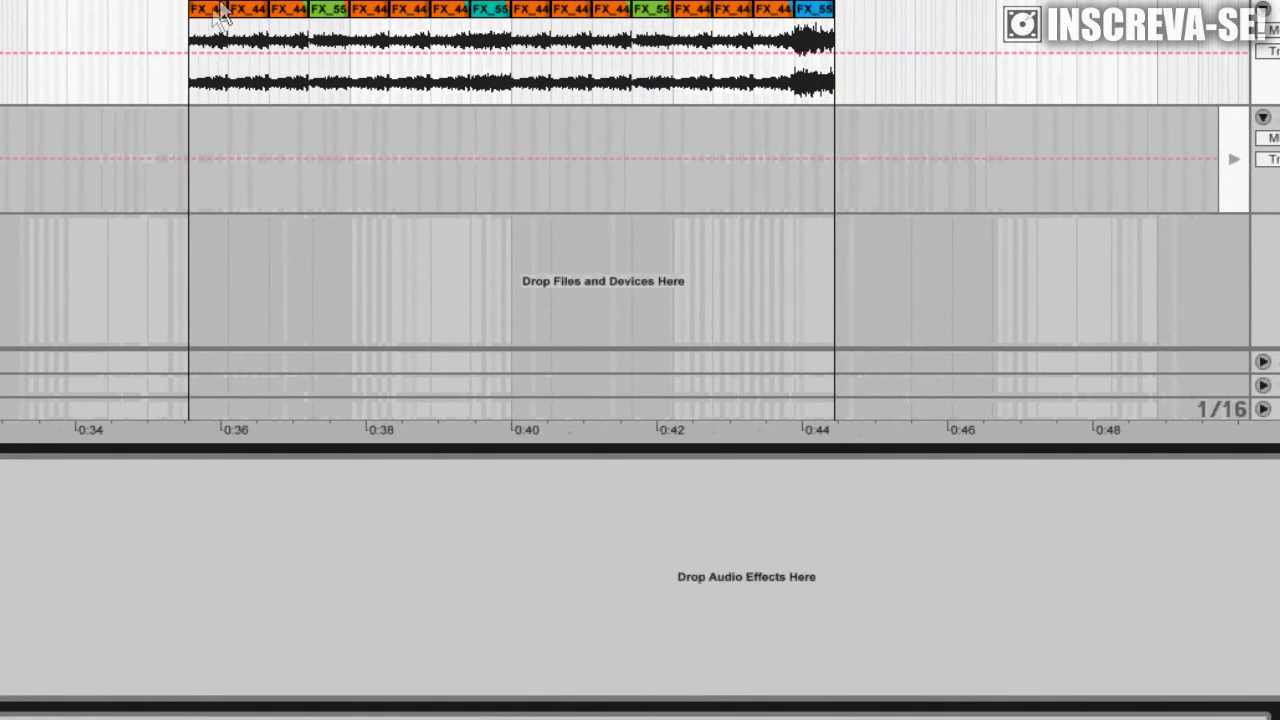
pyautogui.click(302, 137)
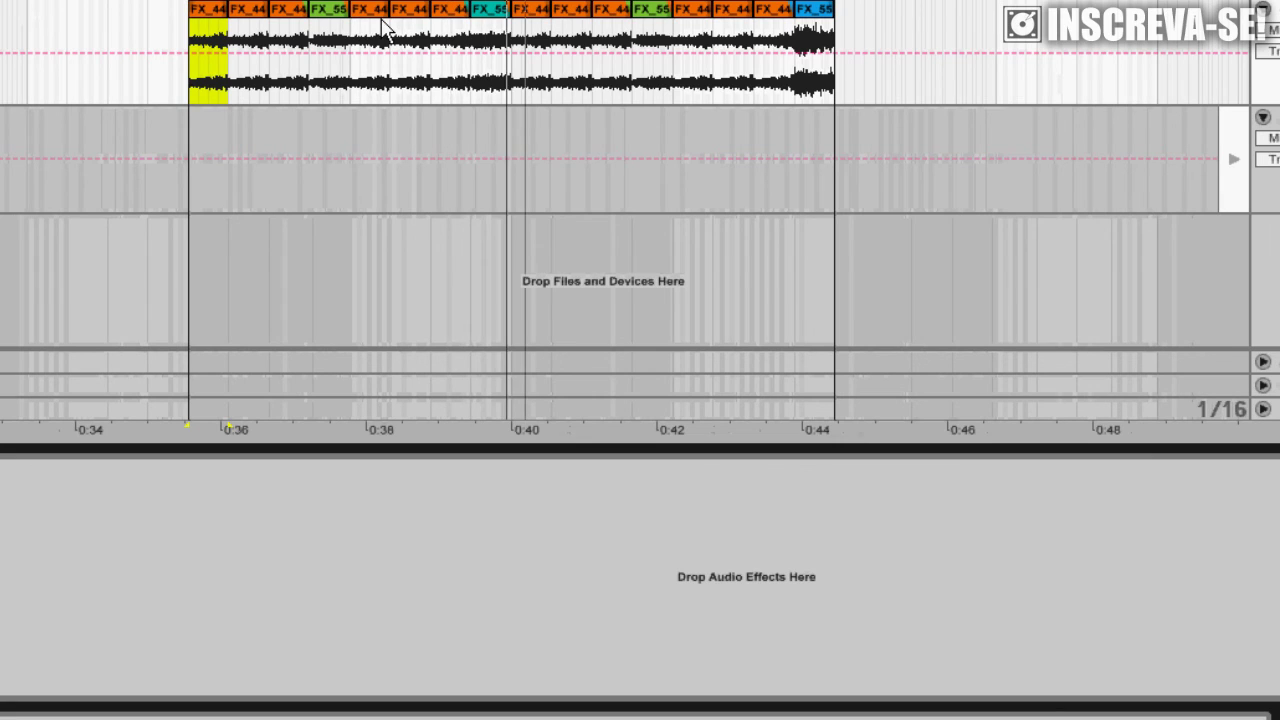
pyautogui.doubleClick(218, 10)
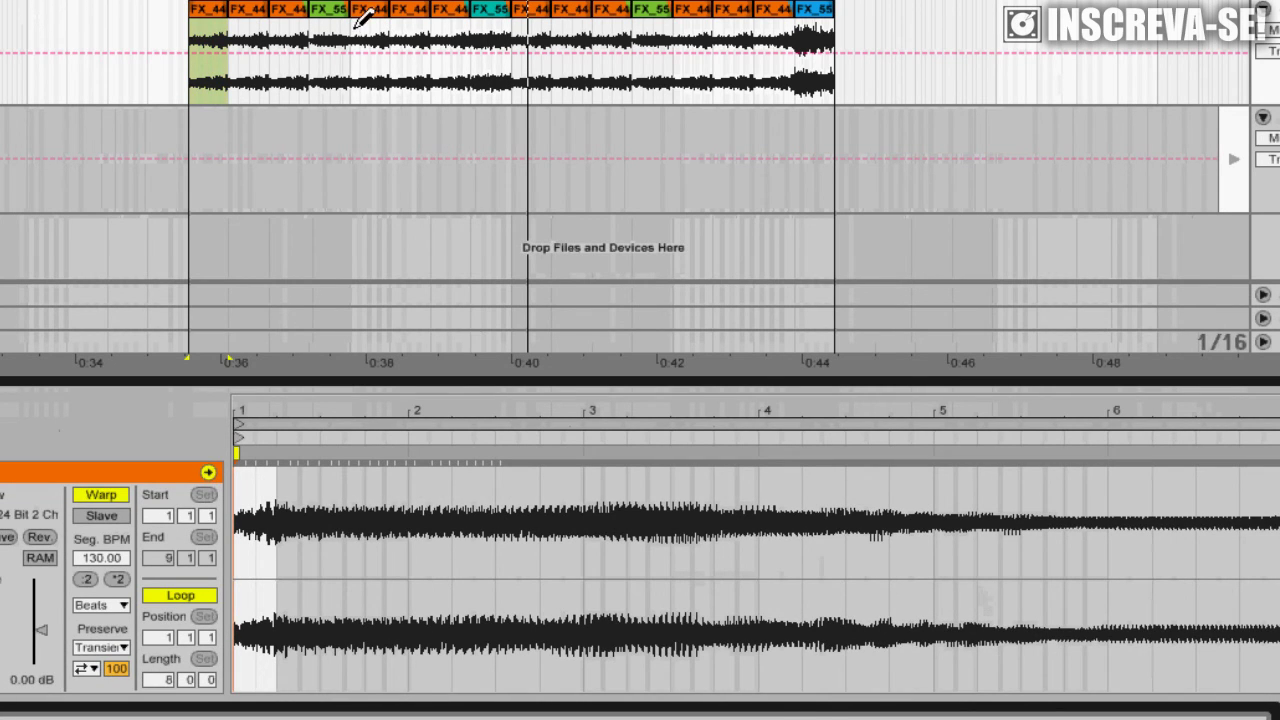
pyautogui.click(325, 14)
pyautogui.click(492, 12)
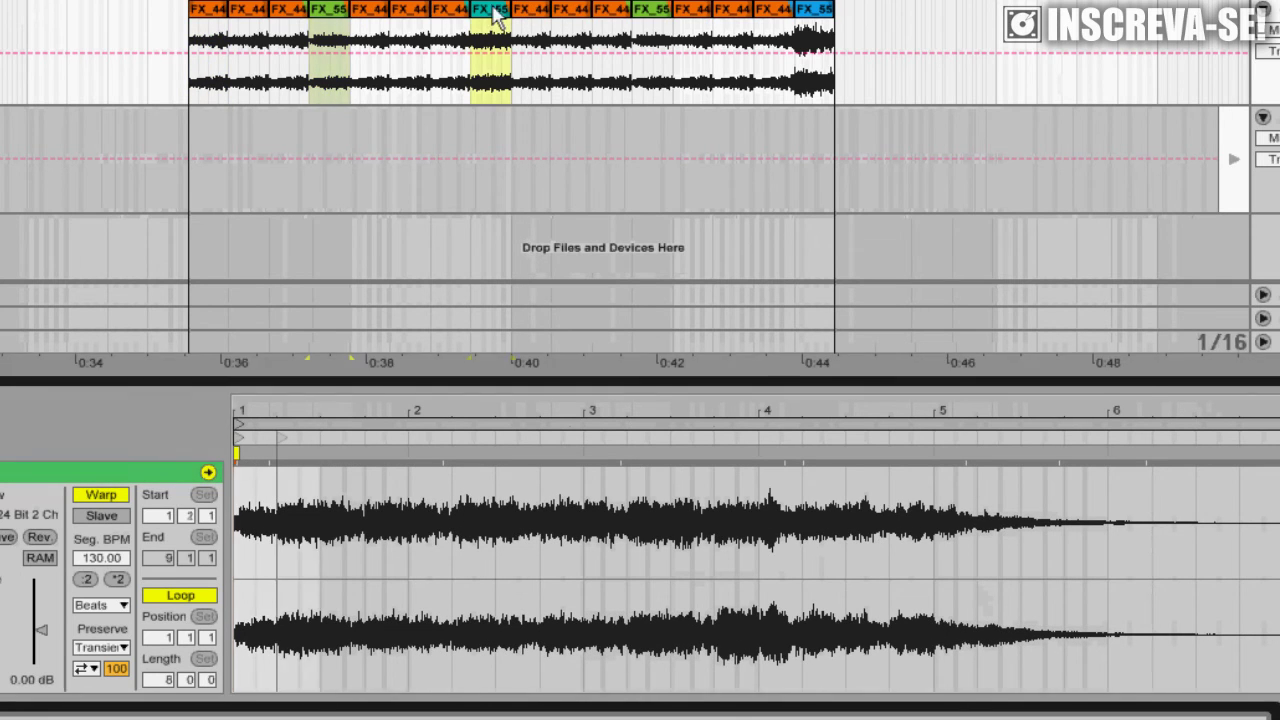
pyautogui.click(541, 14)
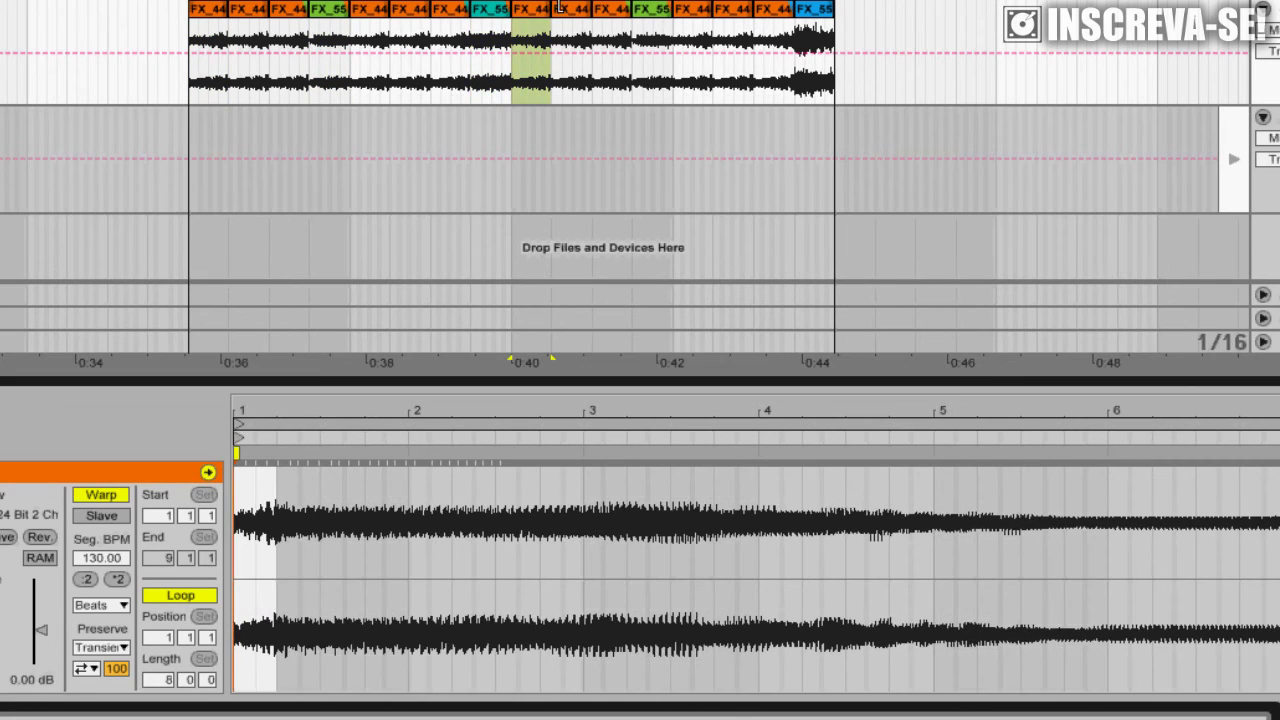
pyautogui.click(658, 24)
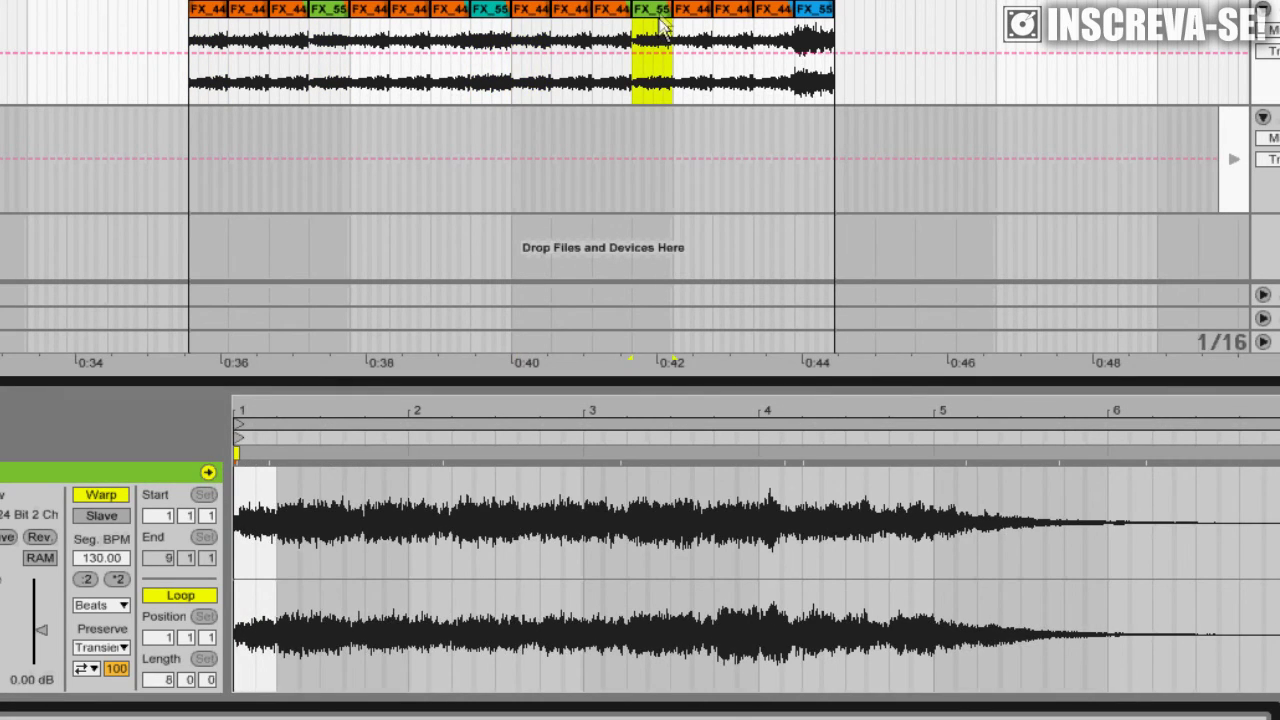
pyautogui.click(770, 12)
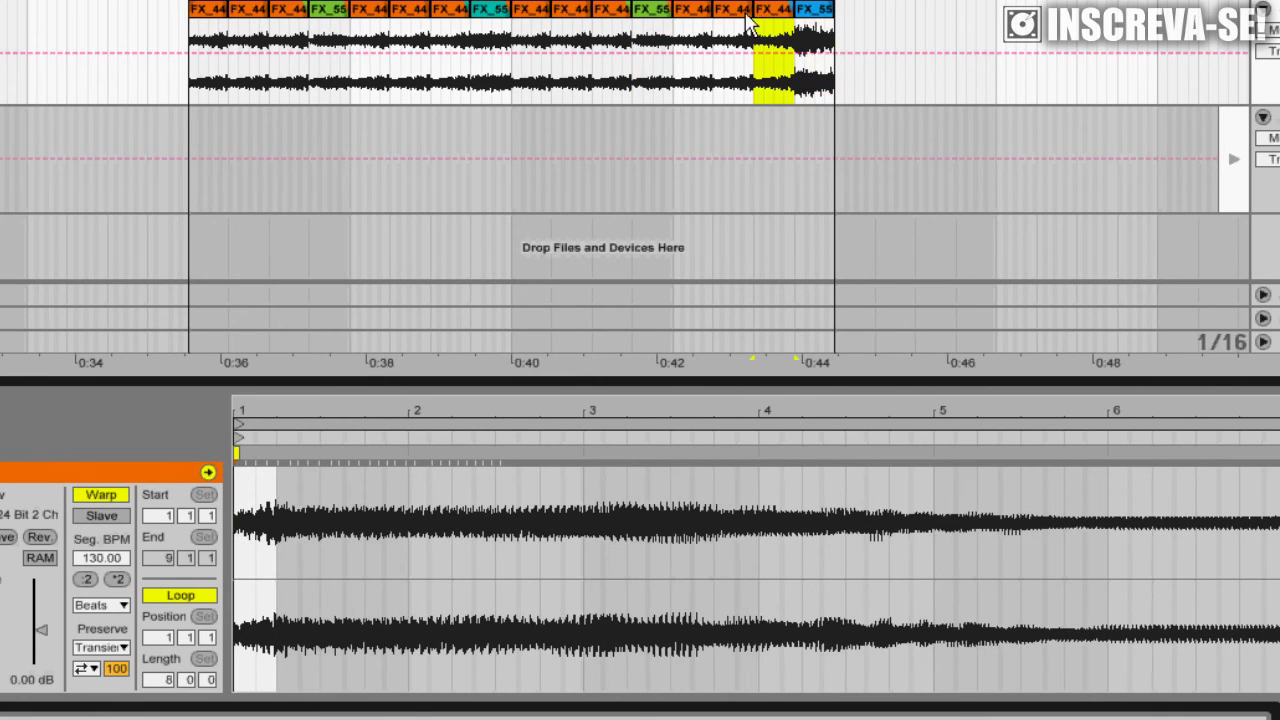
# Step: Compare the sample start positions of the green, teal and blue FX_55 clips on the 4 Audio track
pyautogui.click(740, 20)
pyautogui.click(655, 18)
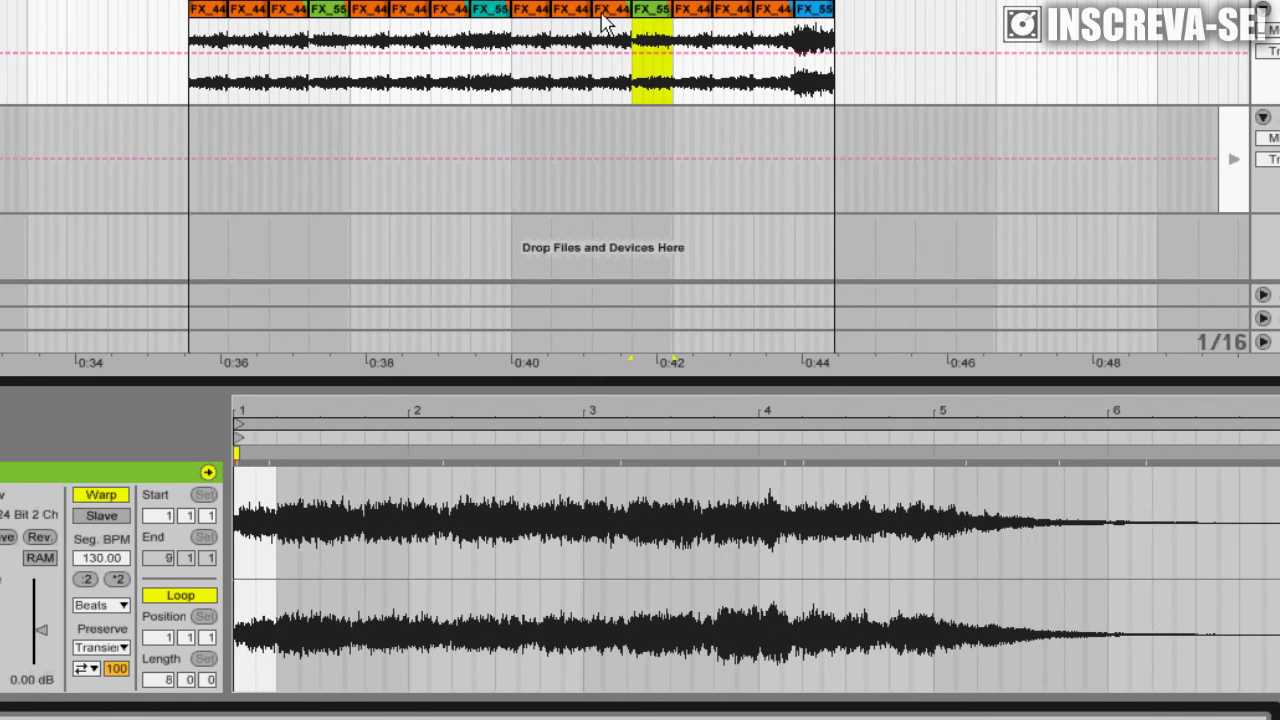
pyautogui.click(500, 18)
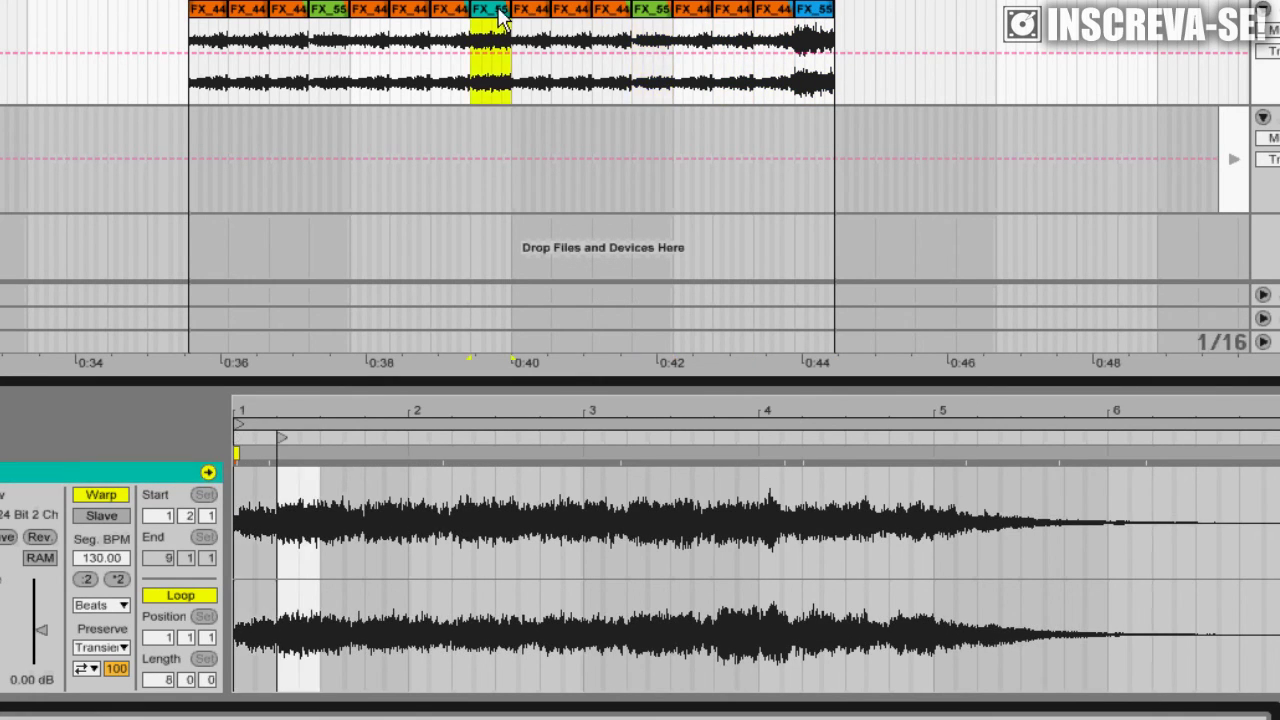
pyautogui.click(820, 14)
pyautogui.click(658, 22)
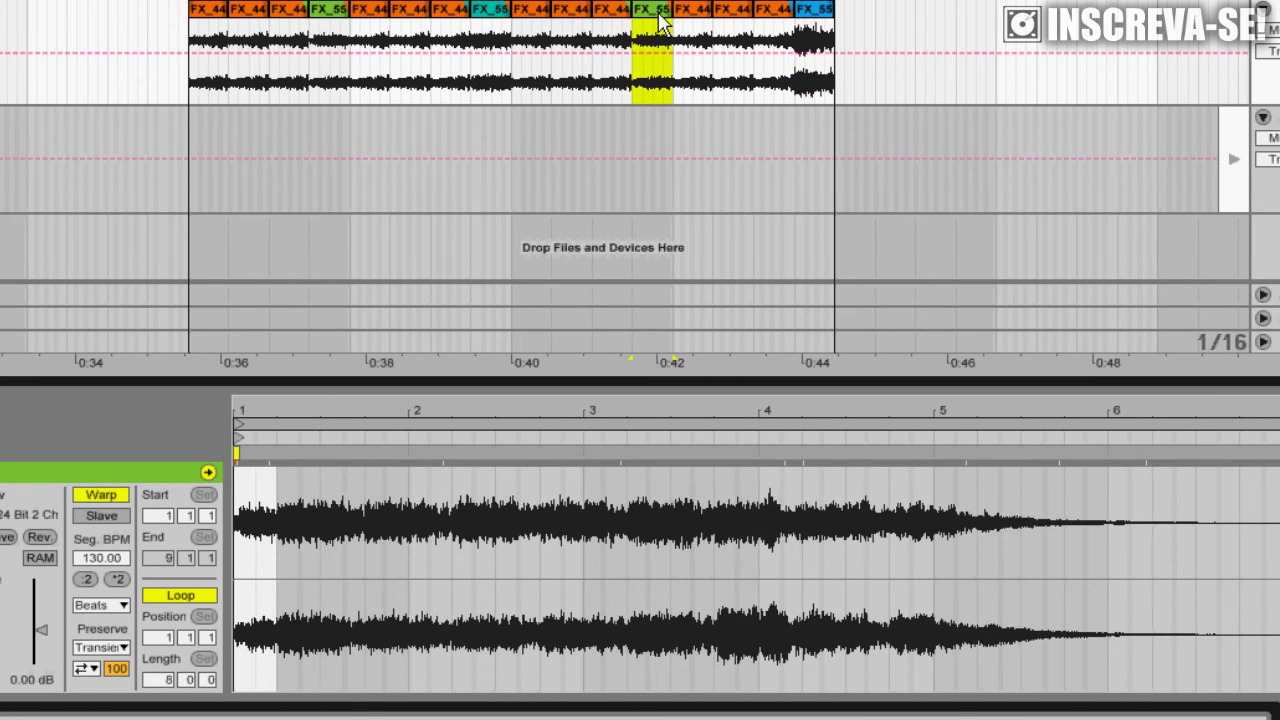
pyautogui.click(492, 16)
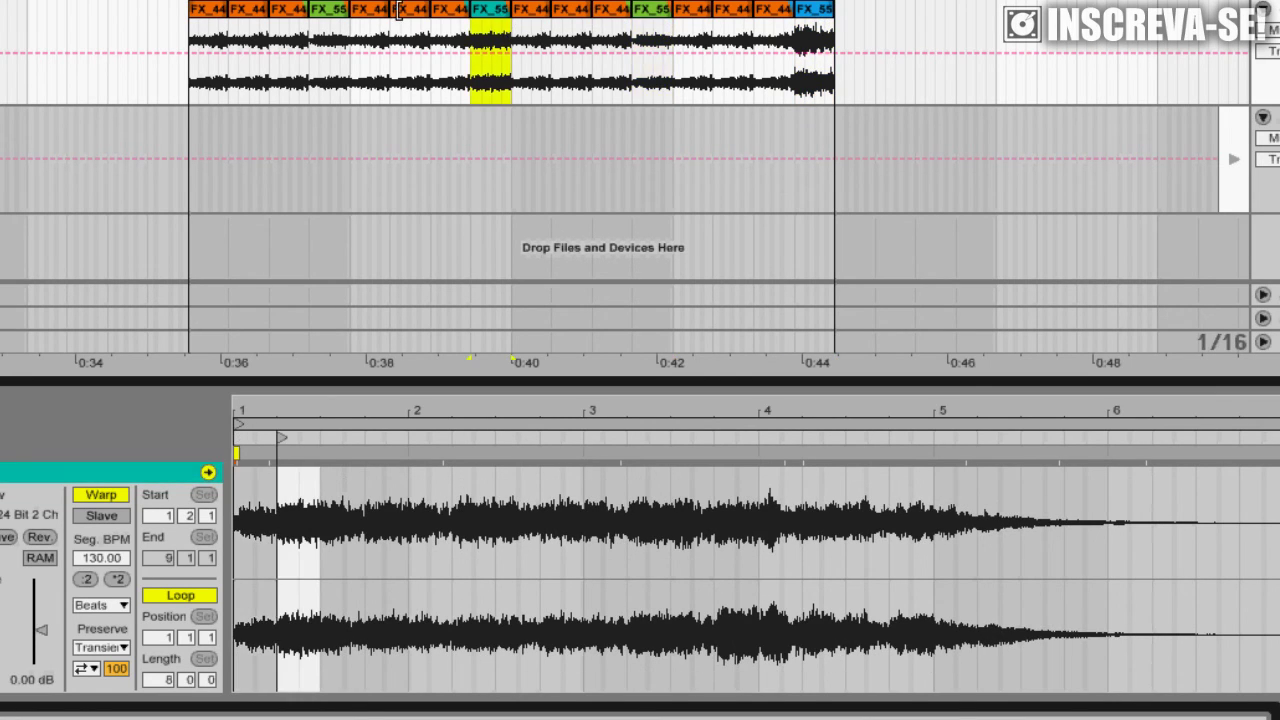
pyautogui.click(332, 16)
pyautogui.click(815, 18)
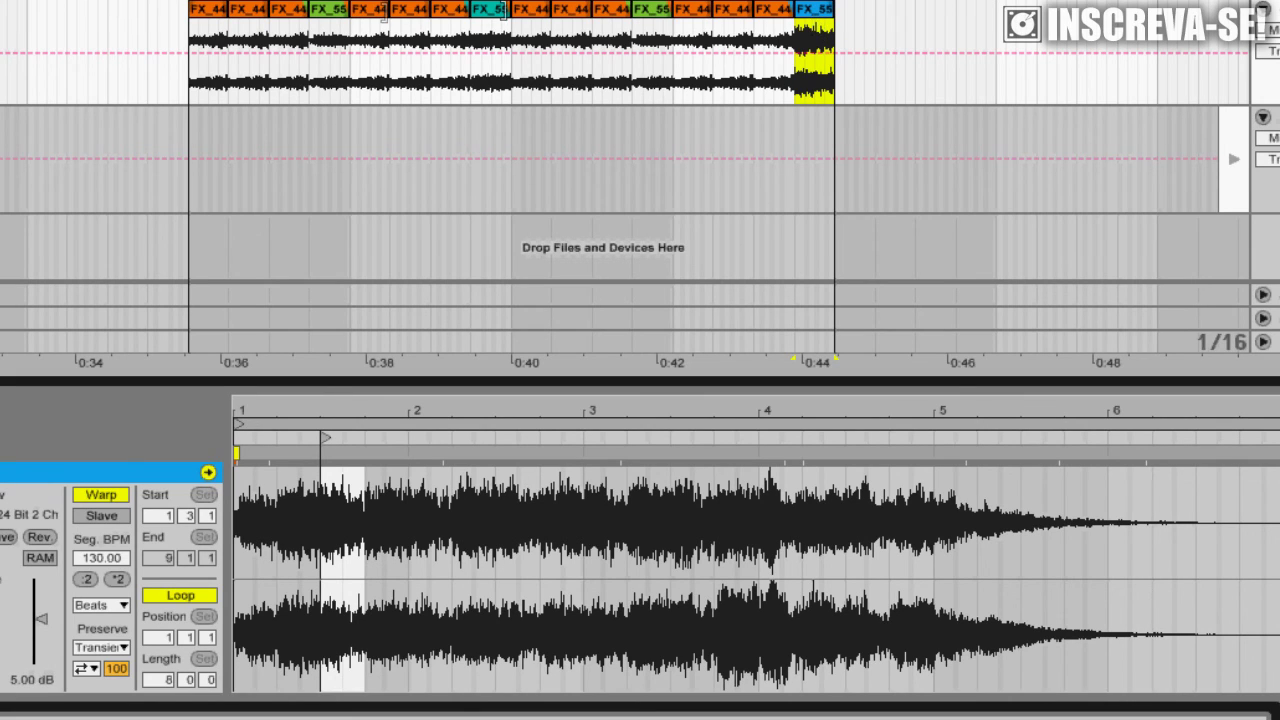
# Step: Try shortening the end of the teal FX_55 clip and undo the trim
pyautogui.click(340, 21)
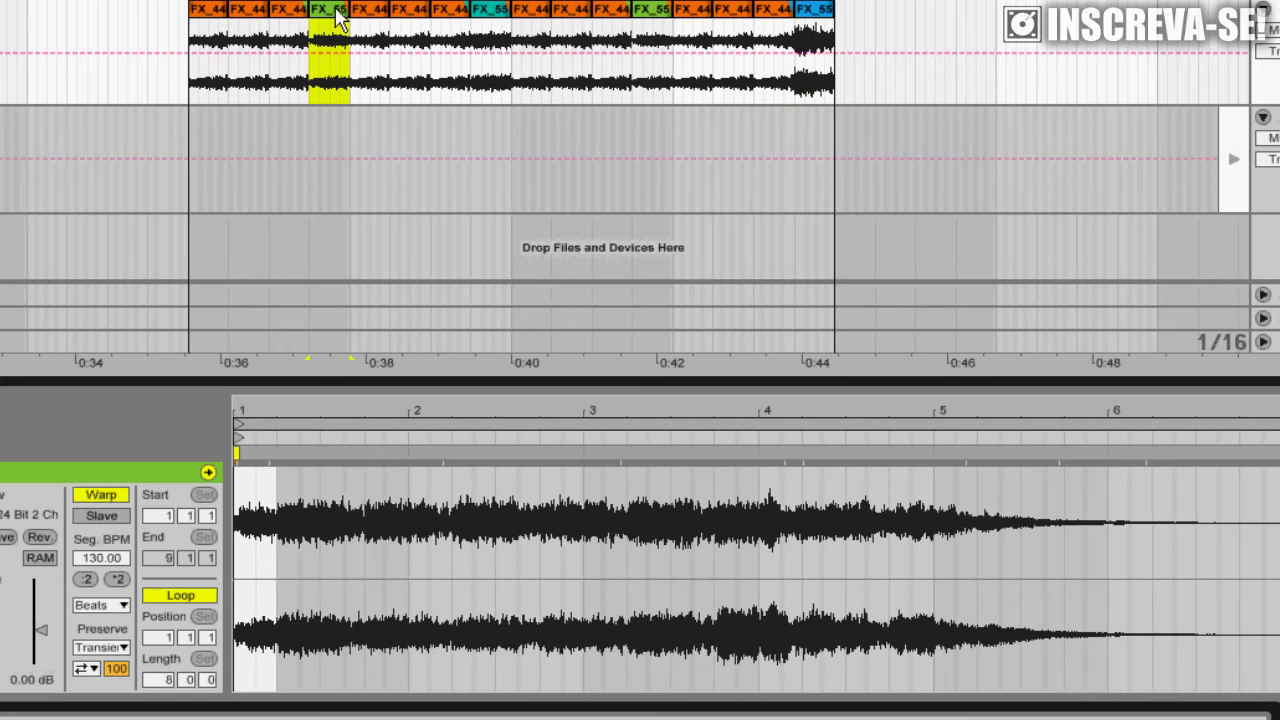
pyautogui.click(487, 20)
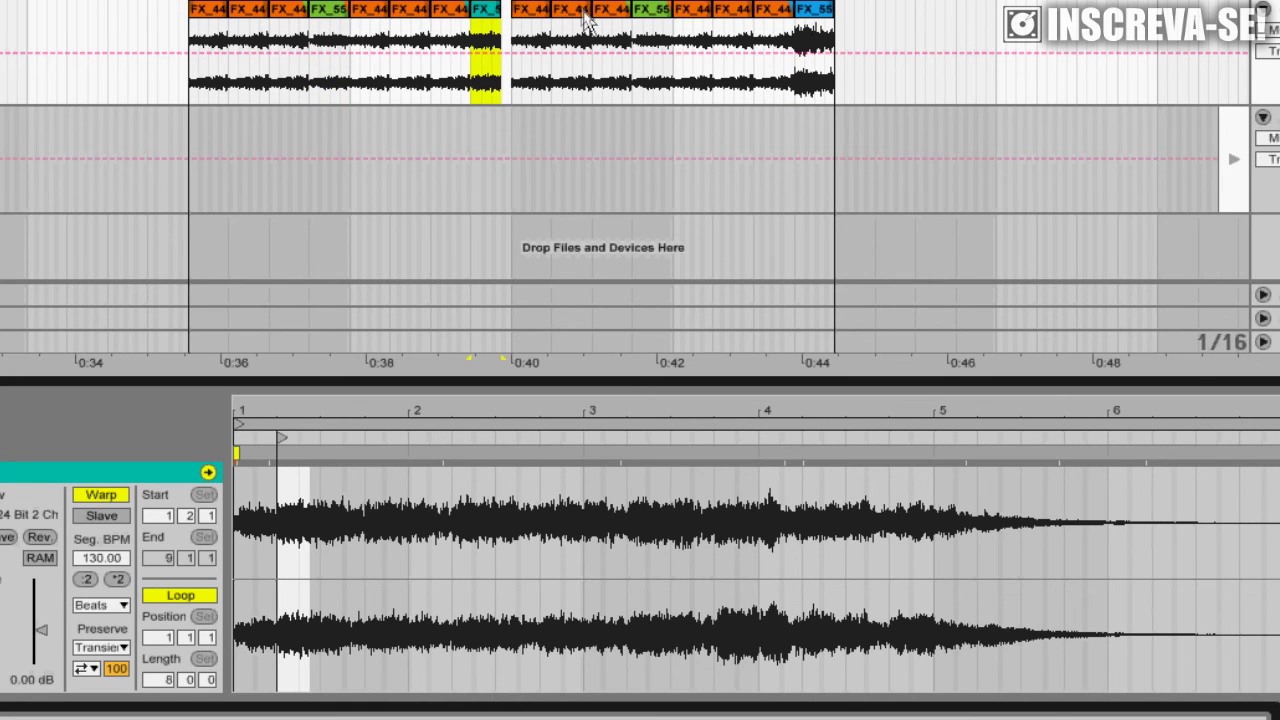
pyautogui.hotkey('ctrl', 'z')
# Step: Compare the blue FX_55 clip at the end of the sequence with the first FX_44 clip at bar 17
pyautogui.click(812, 10)
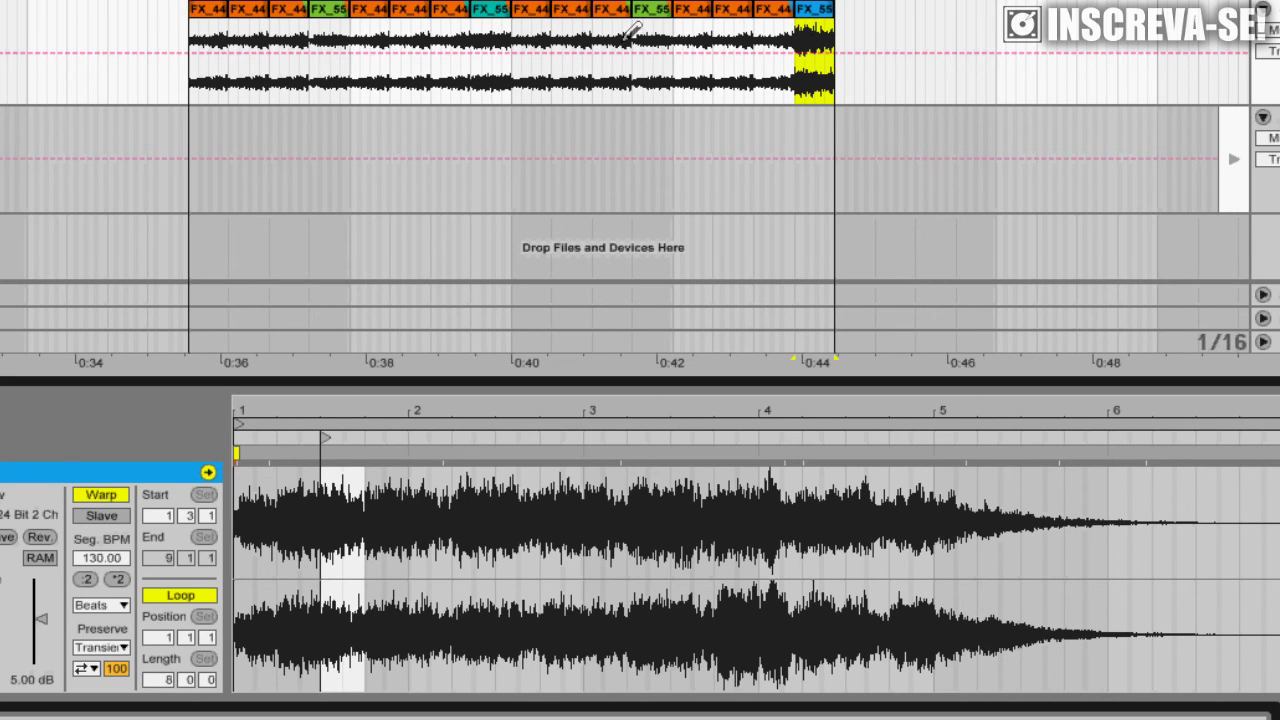
pyautogui.click(208, 22)
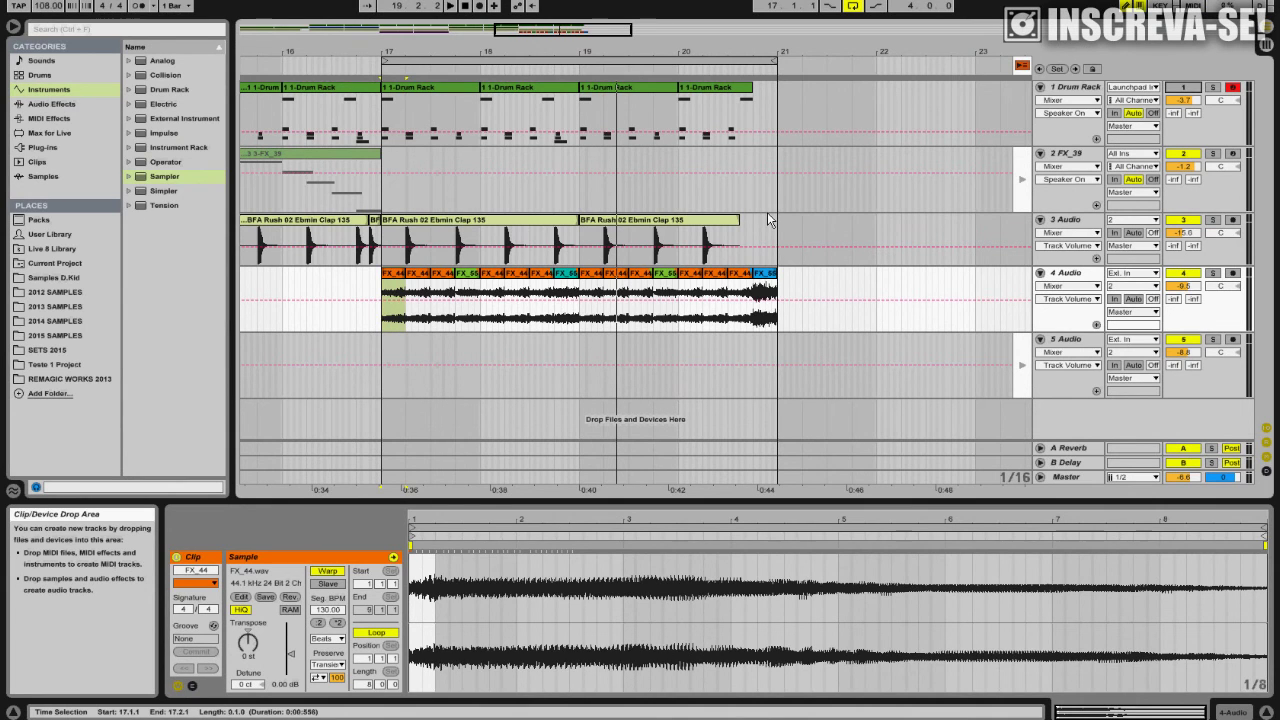
# Step: Show the Drum Rack track's devices from its first clip at bar 5 and check the track briefly in Session View
pyautogui.moveTo(616, 30); pyautogui.dragTo(677, 33)
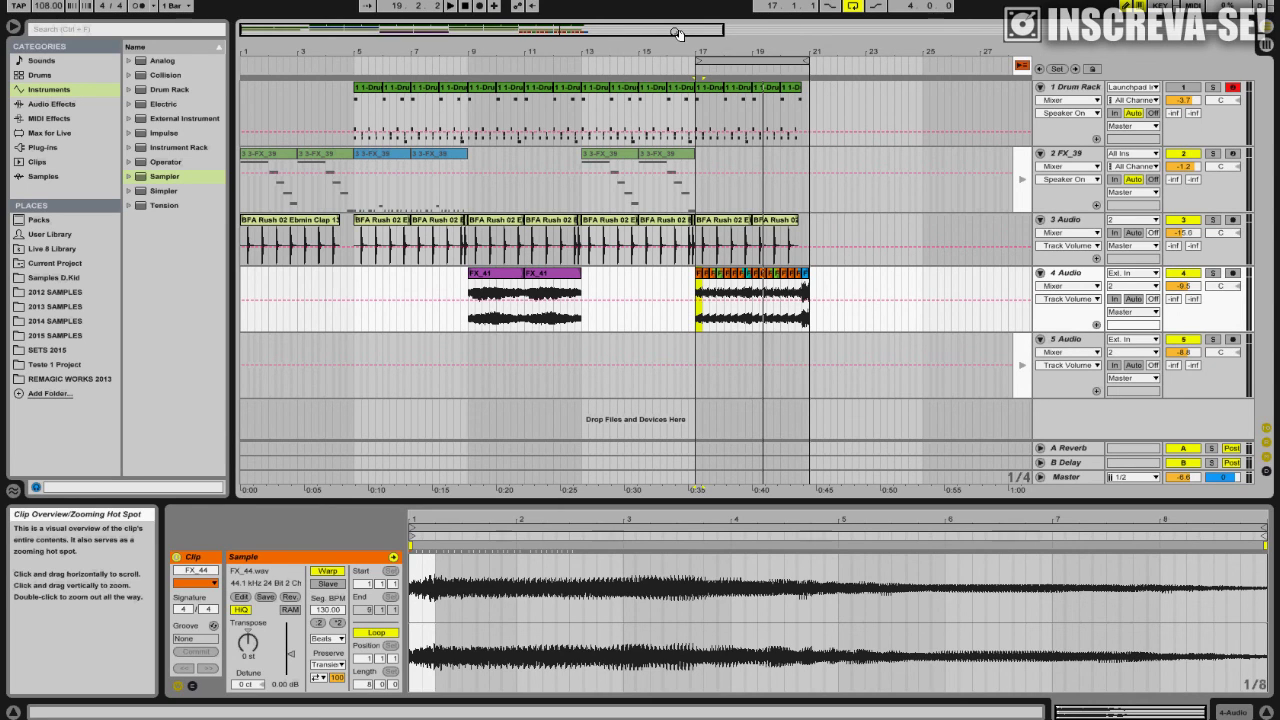
pyautogui.click(365, 100)
pyautogui.click(1078, 90)
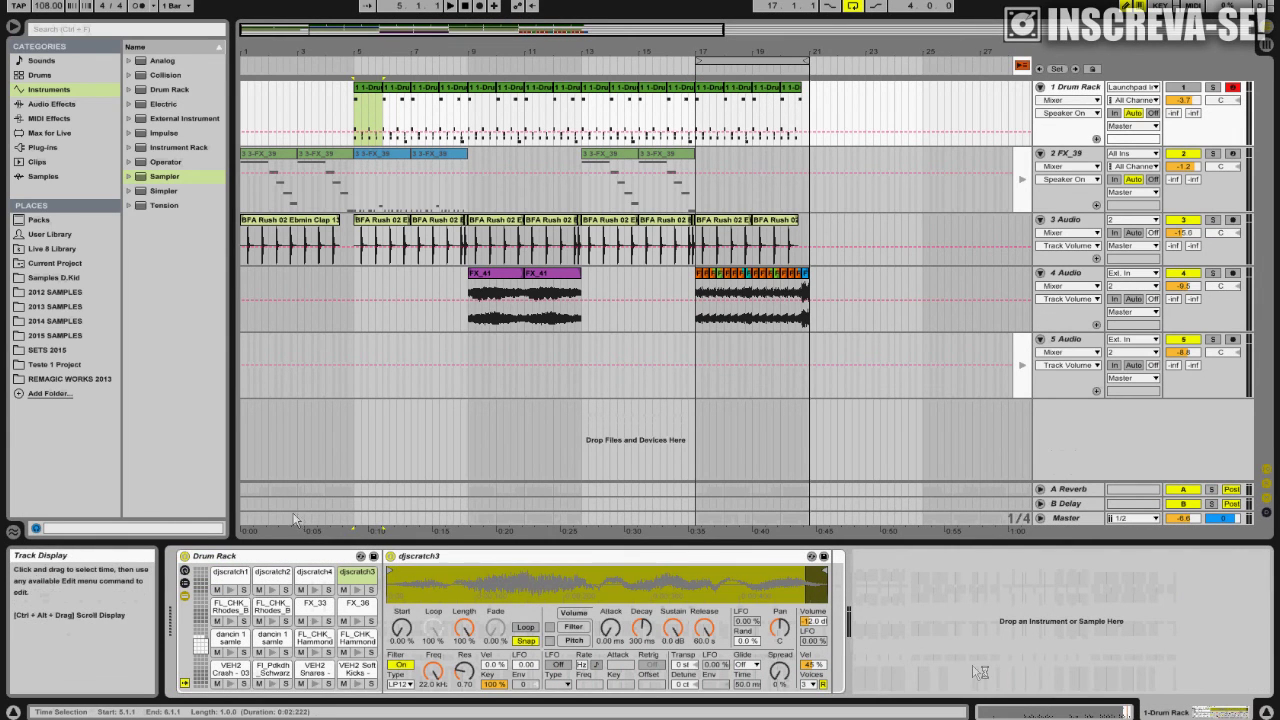
pyautogui.click(1078, 90)
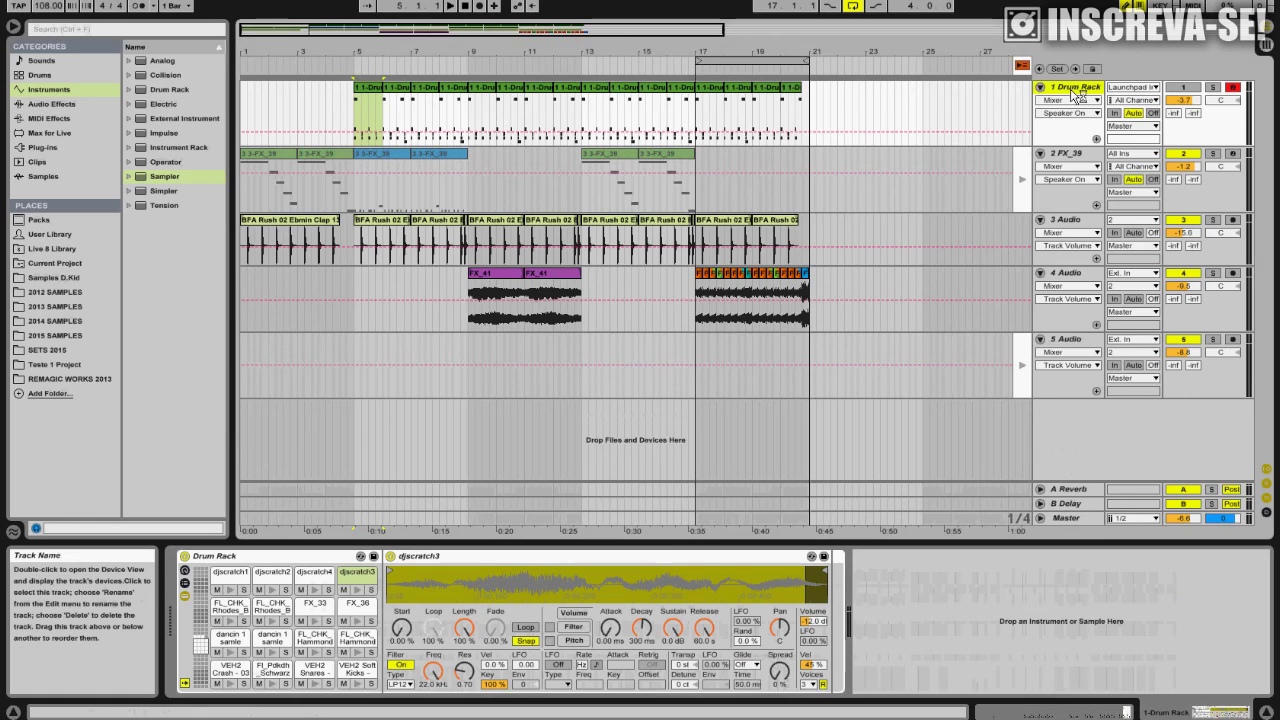
pyautogui.press('Tab')
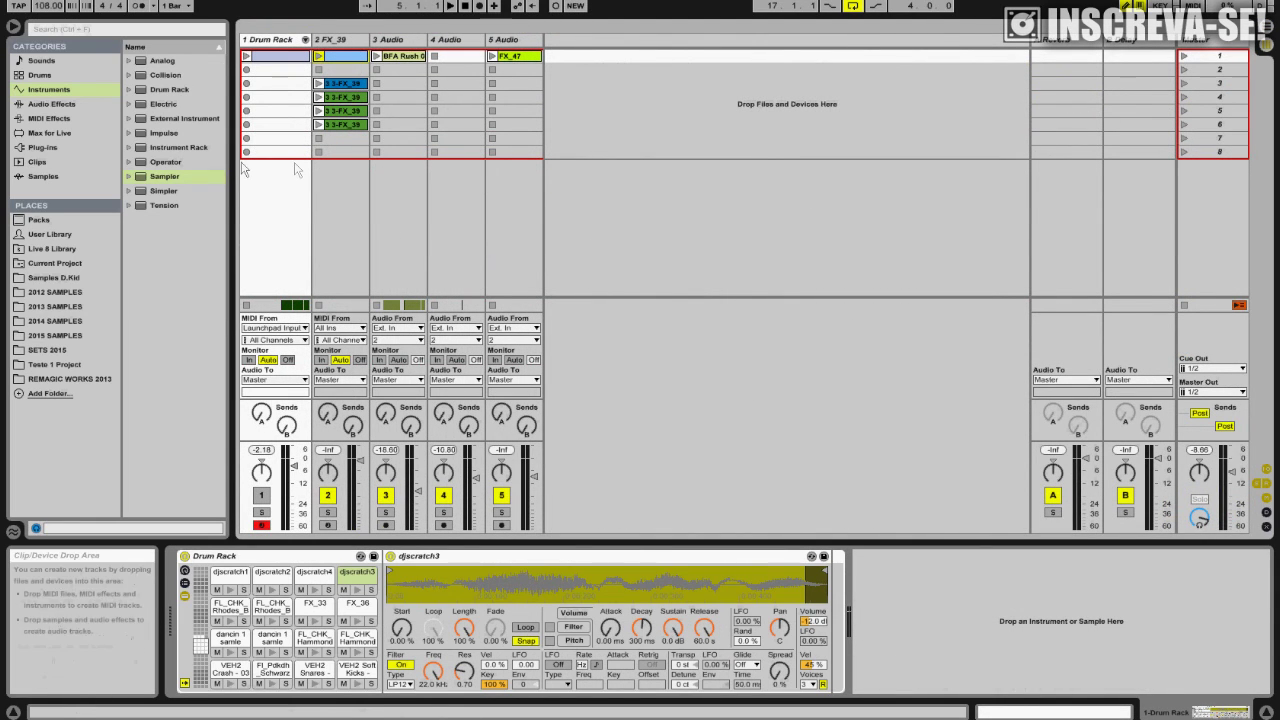
pyautogui.press('Tab')
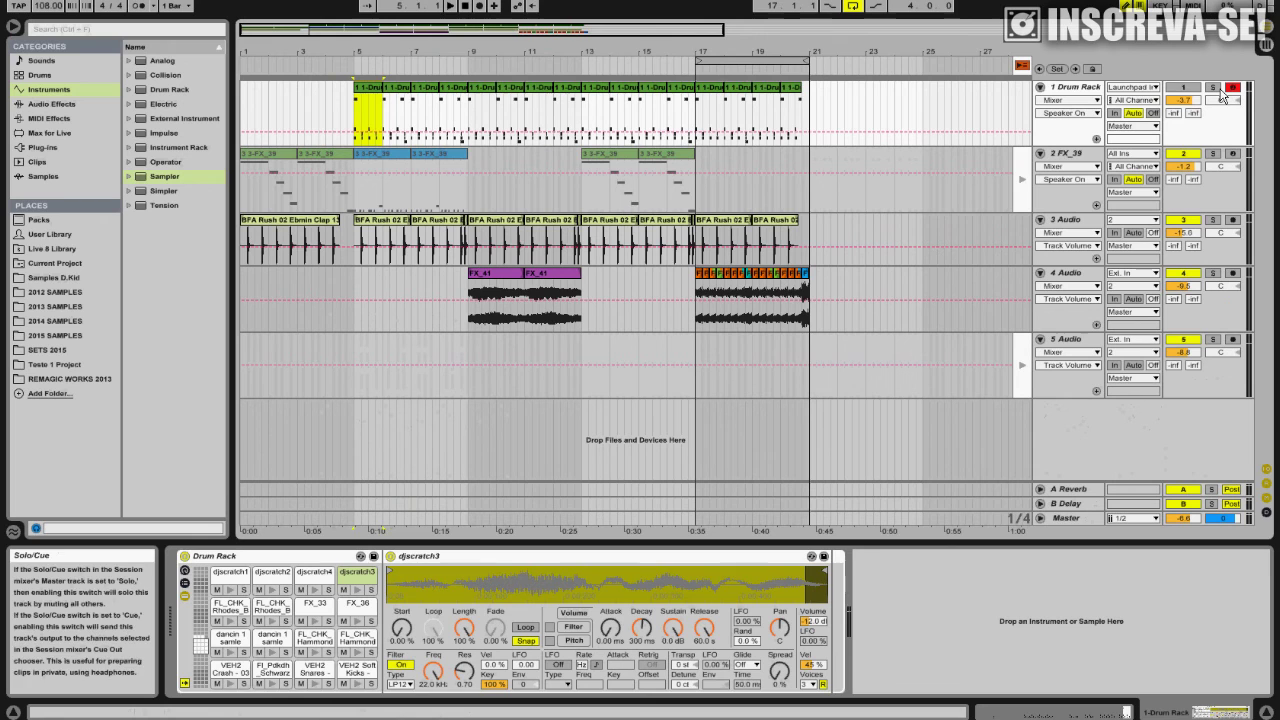
# Step: Solo the Drum Rack track, play its first clip from bar 5, and examine the rack's pads in Session View
pyautogui.click(1217, 90)
pyautogui.press('space')
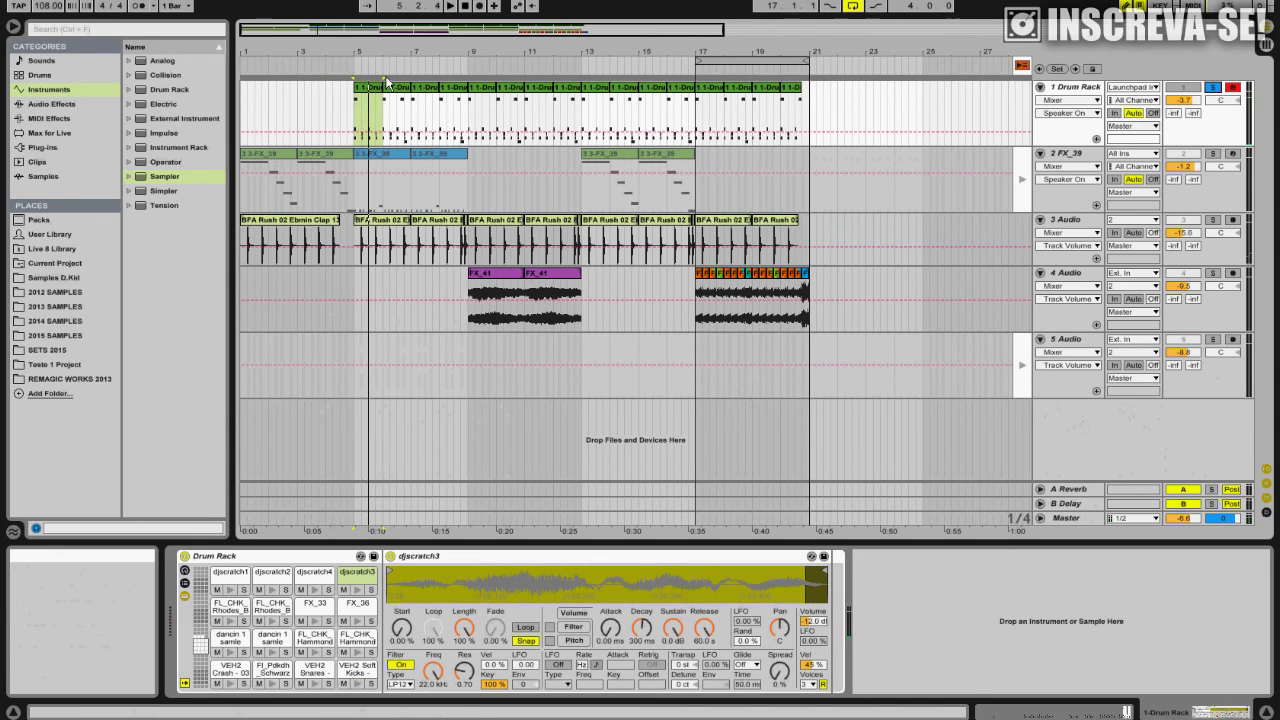
pyautogui.press('Tab')
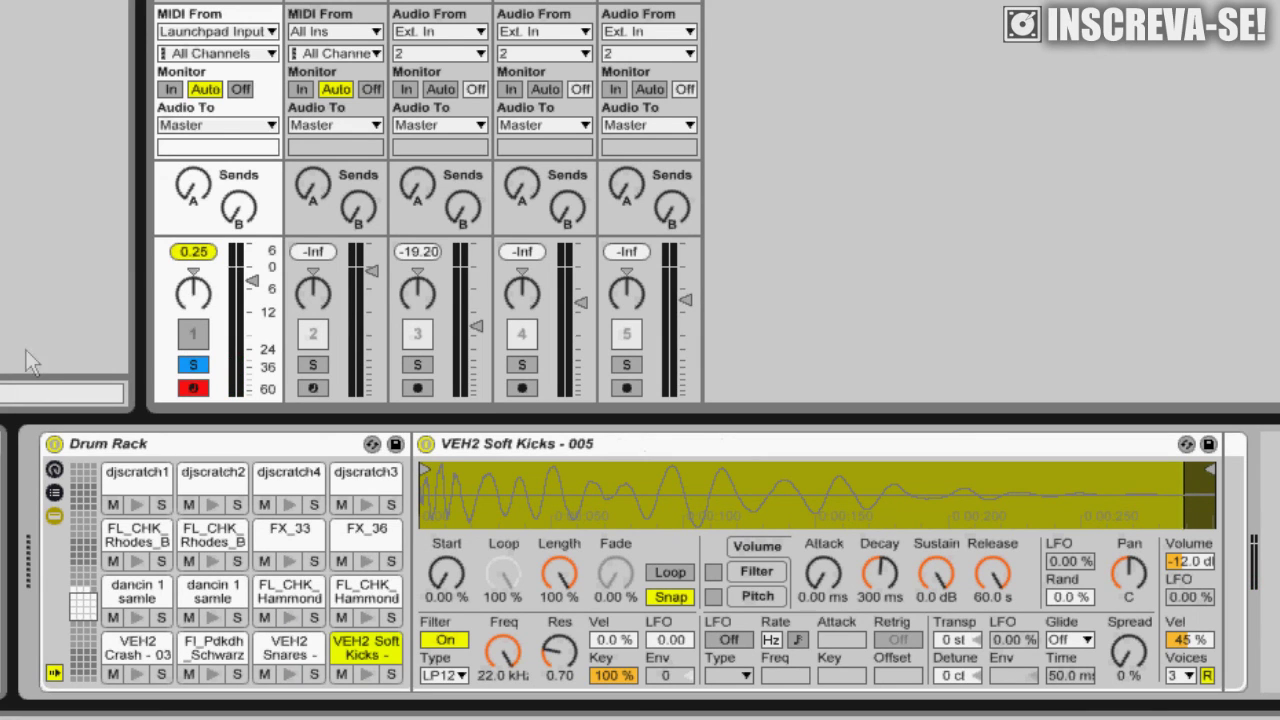
pyautogui.moveTo(175, 650)
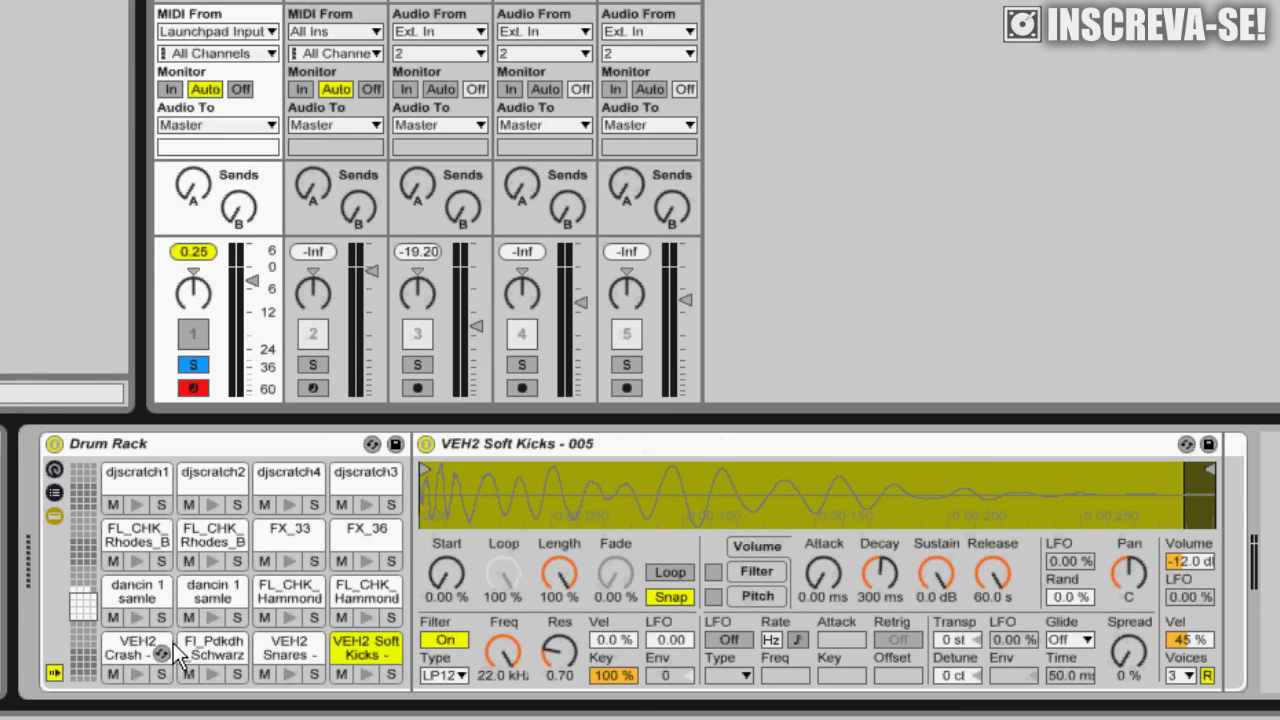